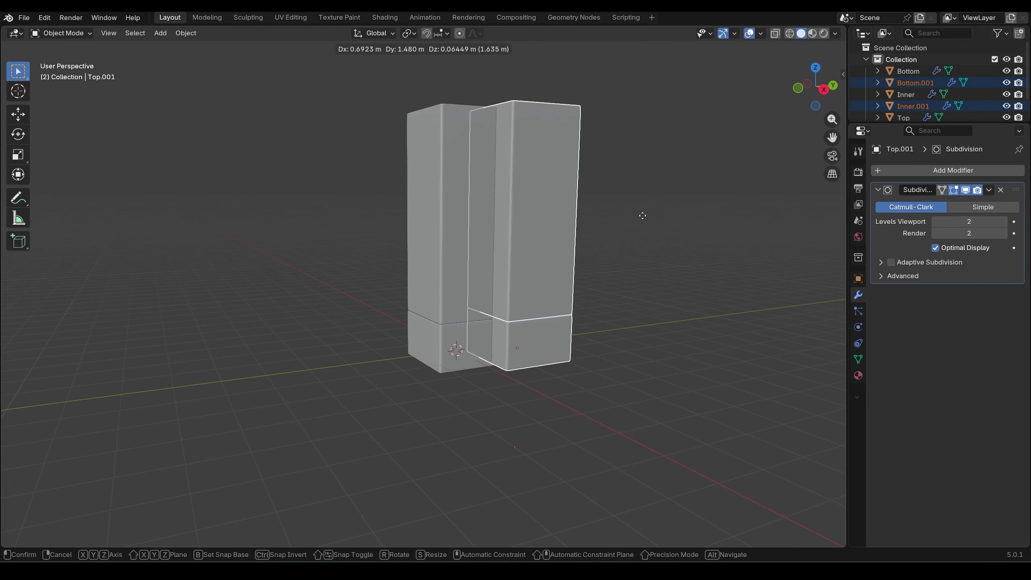
Move the duplicated Bottom, Inner and Top parts about -3.61 m along the Y axis, beside the original container
{"action": "key", "text": "Escape"}
{"action": "middle_click_drag", "start_coordinate": [647, 254], "coordinate": [633, 268]}
{"action": "key", "text": "g"}
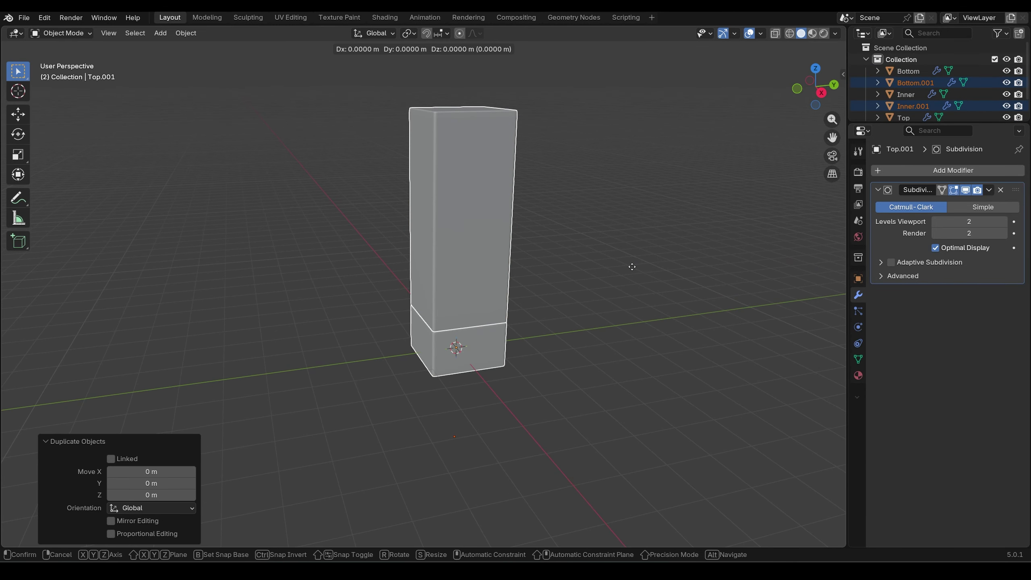
{"action": "key", "text": "y"}
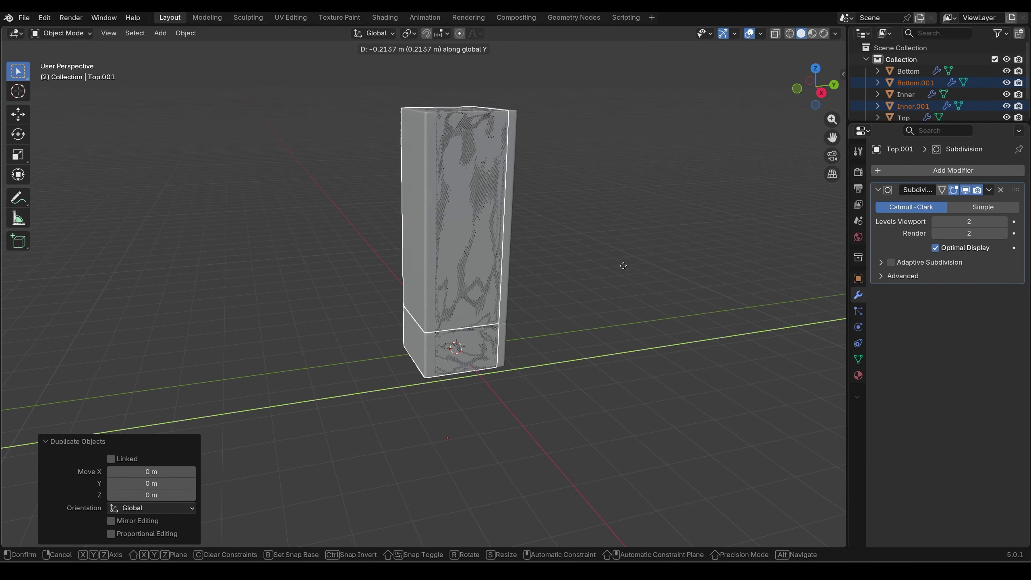
{"action": "left_click", "coordinate": [499, 274]}
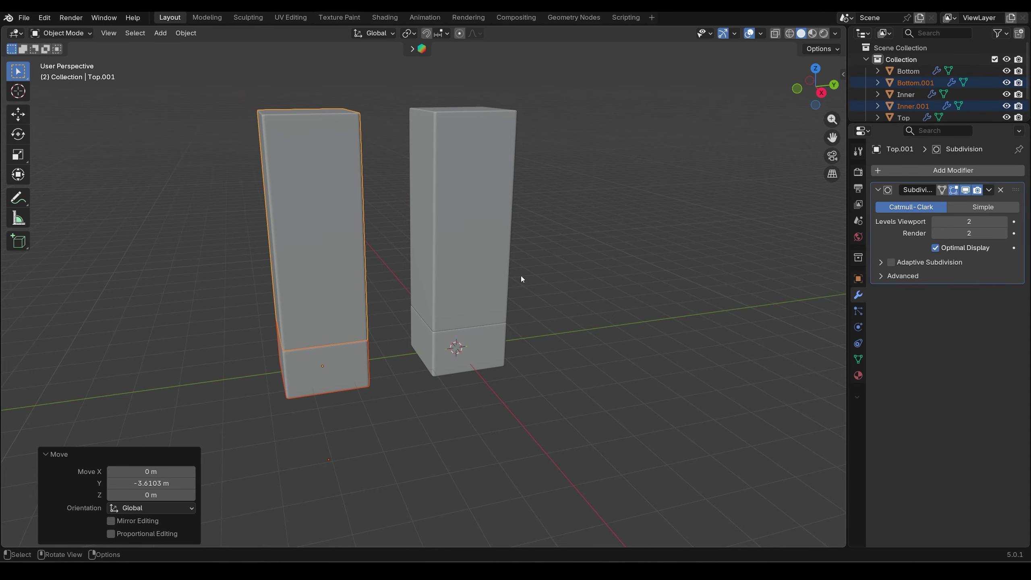
Rotate the duplicated container 90° about the global Y axis so it lies on its side
{"action": "middle_click_drag", "start_coordinate": [520, 276], "coordinate": [575, 283]}
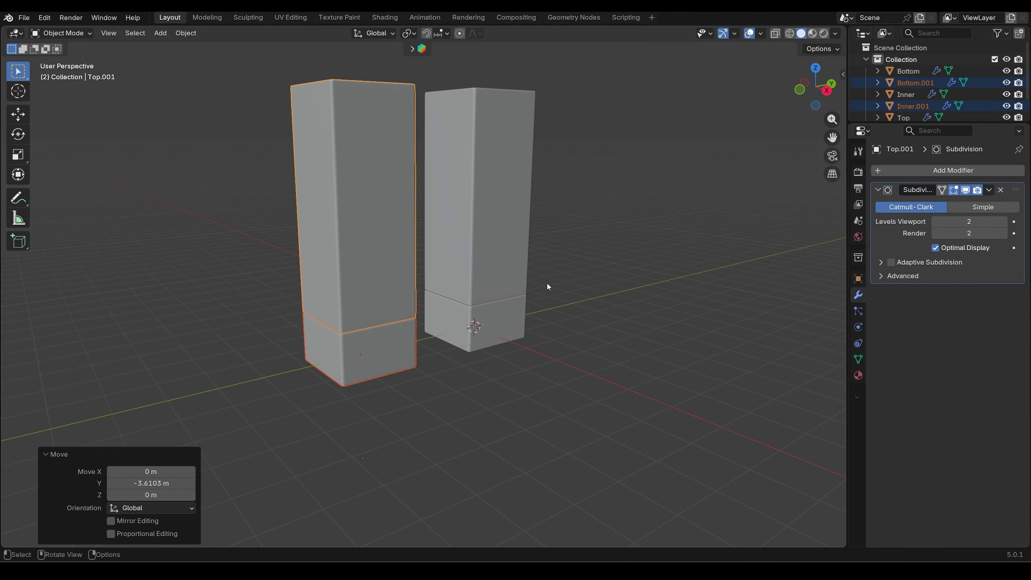
{"action": "type", "text": "ry90"}
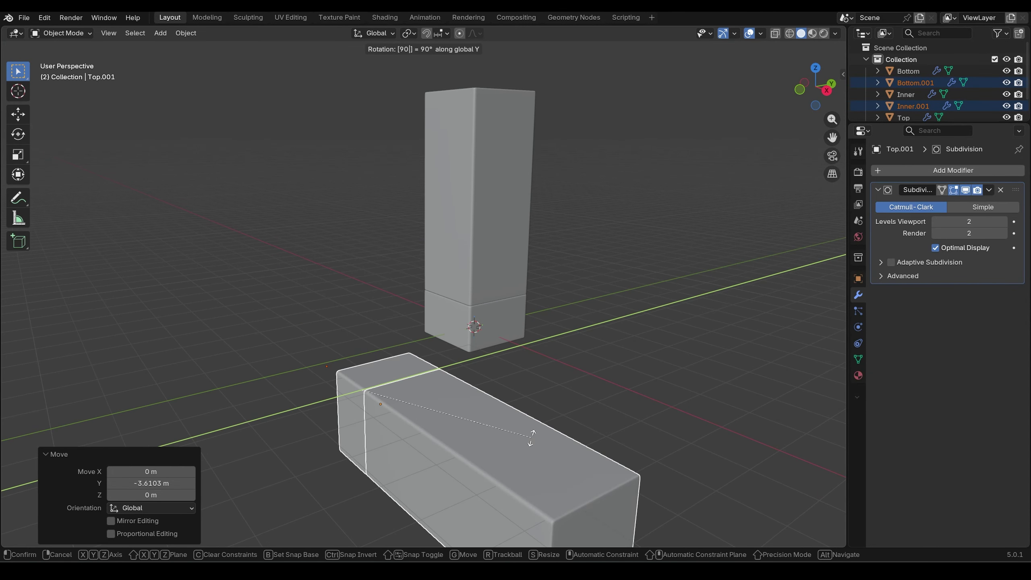
{"action": "key", "text": "Return"}
{"action": "middle_click_drag", "start_coordinate": [573, 480], "coordinate": [537, 403]}
In right orthographic view, raise the lying container along Z until its underside sits at ground level
{"action": "key", "text": "KP_3"}
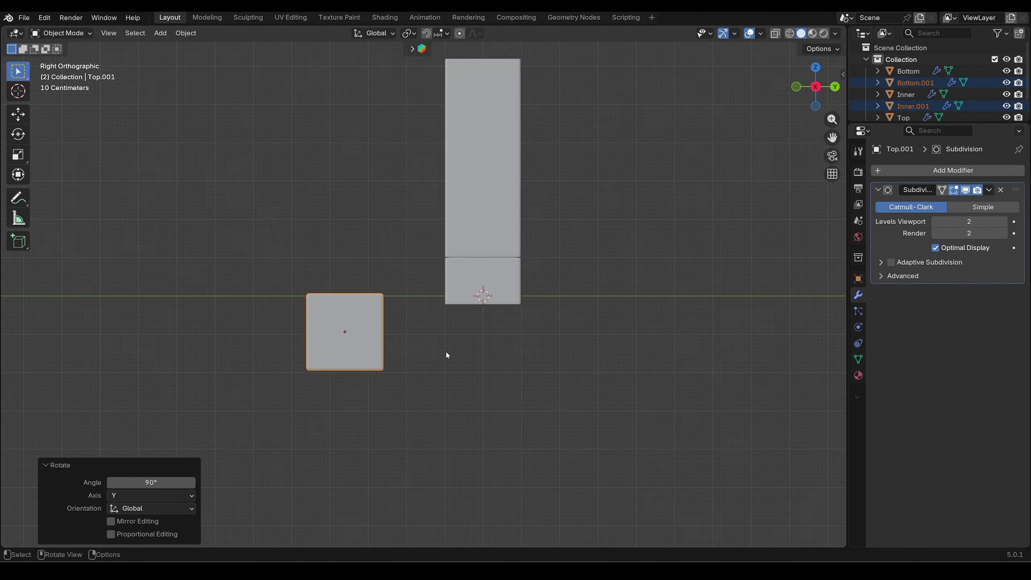
{"action": "key", "text": "g"}
{"action": "key", "text": "z"}
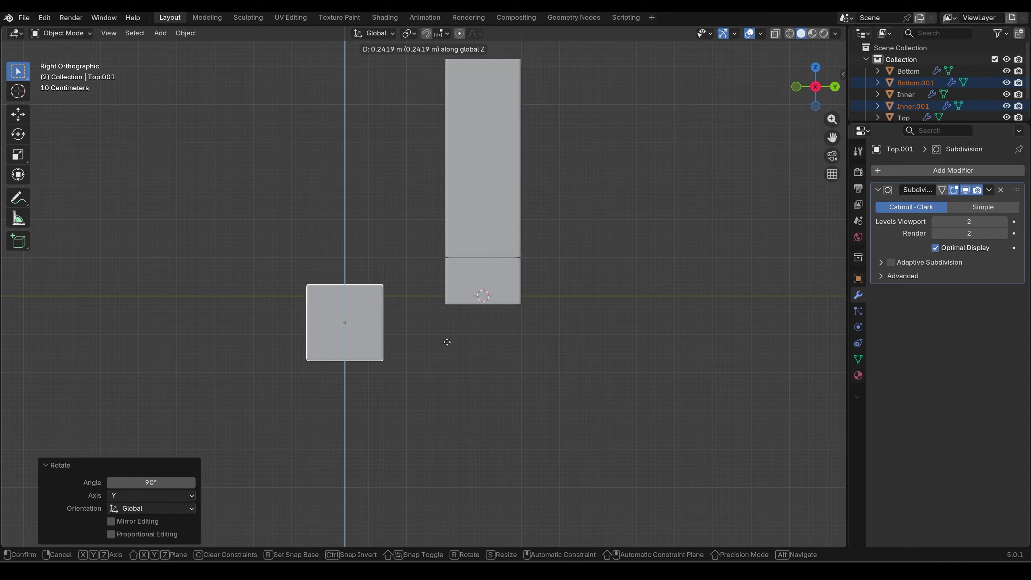
{"action": "left_click", "coordinate": [457, 277]}
{"action": "middle_click_drag", "start_coordinate": [300, 298], "coordinate": [585, 271]}
Raise the upright container's Bottom, Inner and Top parts about 0.25 m along Z to ground level
{"action": "left_click", "coordinate": [907, 72]}
{"action": "left_click", "coordinate": [905, 94], "text": "ctrl"}
{"action": "scroll", "coordinate": [907, 101], "scroll_direction": "down", "scroll_amount": 2}
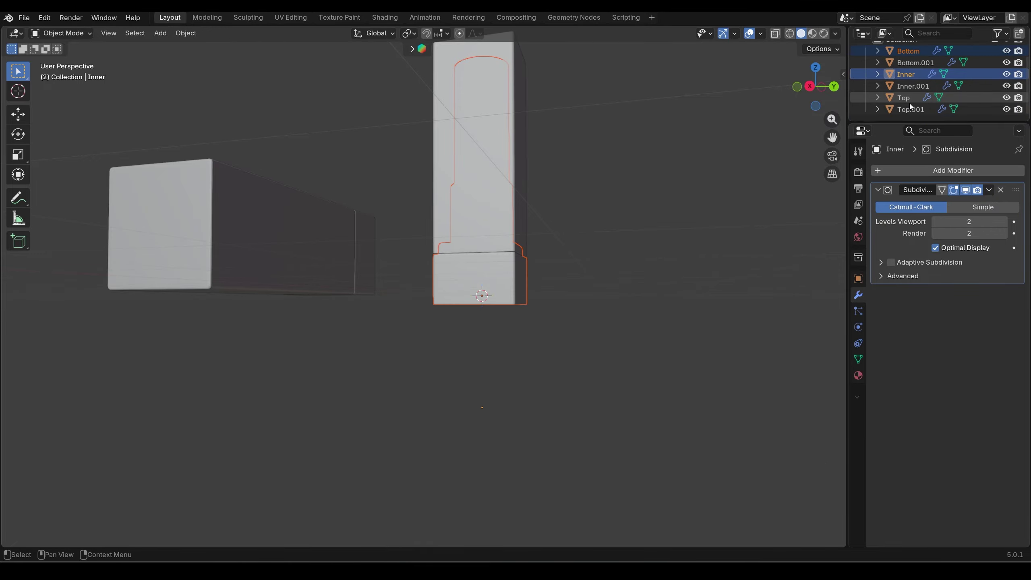
{"action": "left_click", "coordinate": [908, 100], "text": "ctrl"}
{"action": "left_click", "coordinate": [906, 95], "text": "ctrl"}
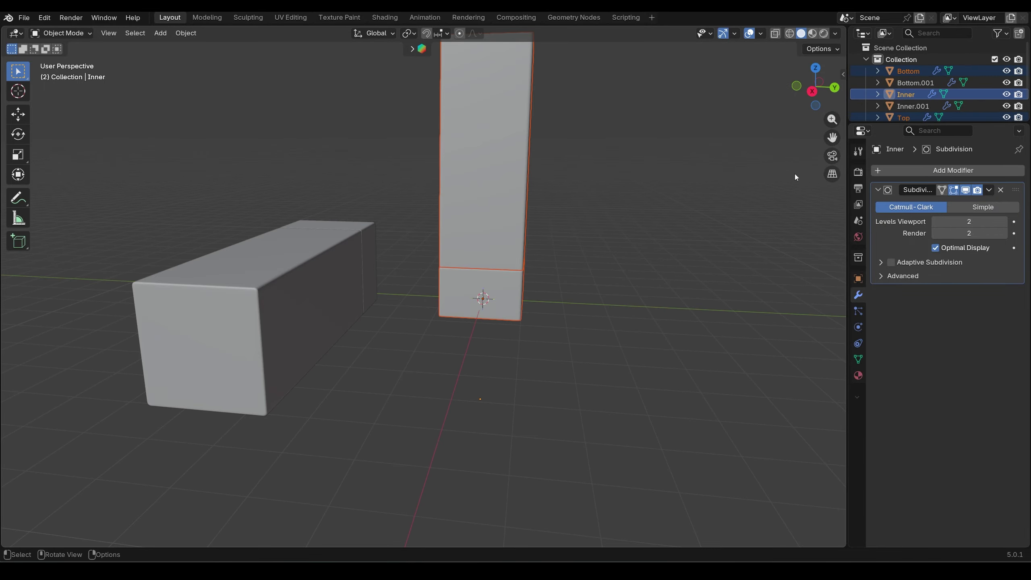
{"action": "middle_click_drag", "start_coordinate": [794, 174], "coordinate": [581, 193]}
{"action": "key", "text": "KP_3"}
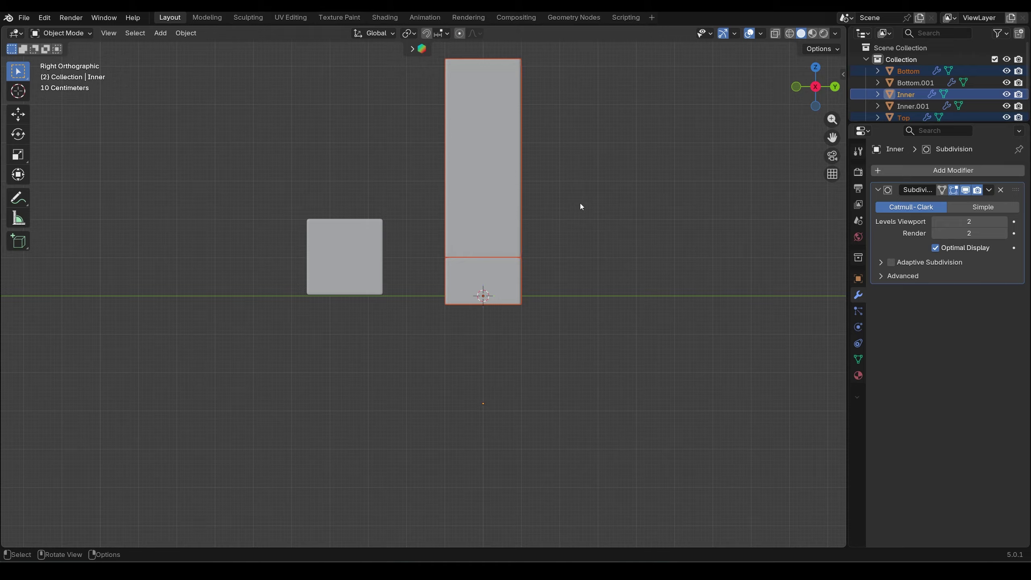
{"action": "key", "text": "g"}
{"action": "key", "text": "z"}
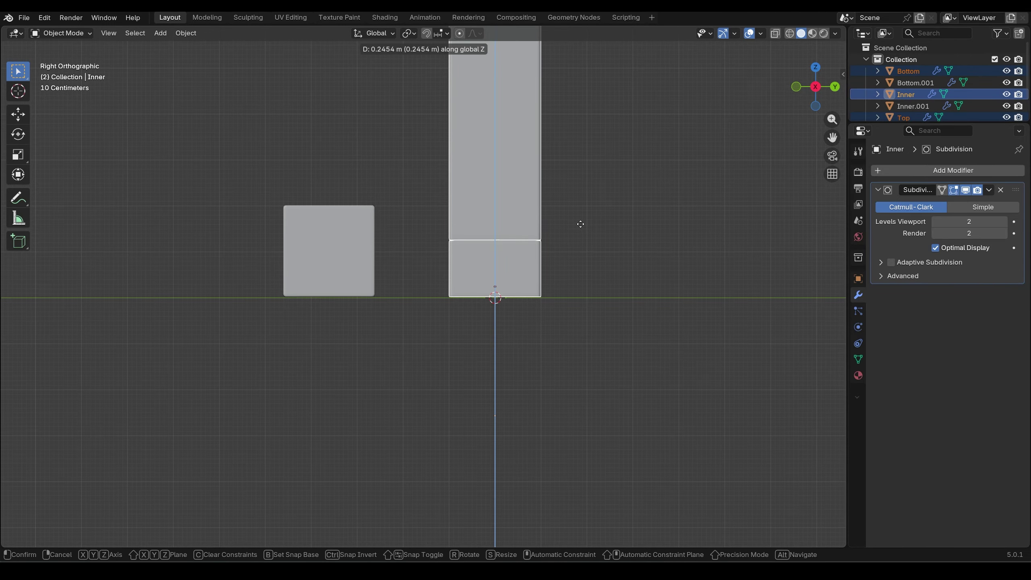
{"action": "left_click", "coordinate": [581, 223]}
{"action": "left_click", "coordinate": [621, 231]}
Move the lying container's Bottom.001, Inner.001 and Top.001 parts about -2.96 m along the X axis
{"action": "middle_click_drag", "start_coordinate": [621, 230], "coordinate": [722, 178]}
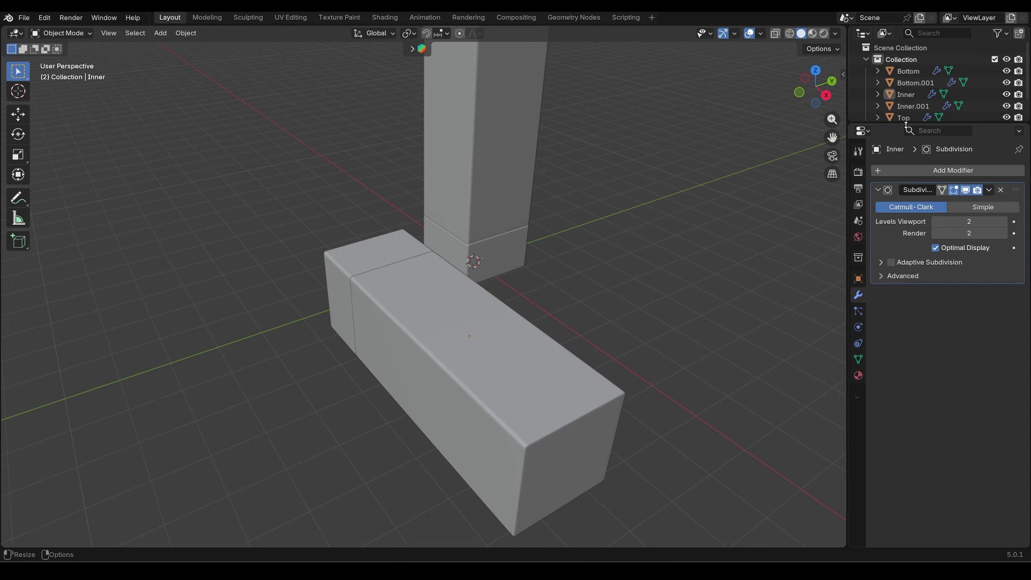
{"action": "left_click_drag", "start_coordinate": [906, 125], "coordinate": [902, 175]}
{"action": "middle_click_drag", "start_coordinate": [700, 164], "coordinate": [543, 285]}
{"action": "left_click", "coordinate": [934, 83]}
{"action": "left_click", "coordinate": [920, 106], "text": "ctrl"}
{"action": "left_click", "coordinate": [911, 130], "text": "ctrl"}
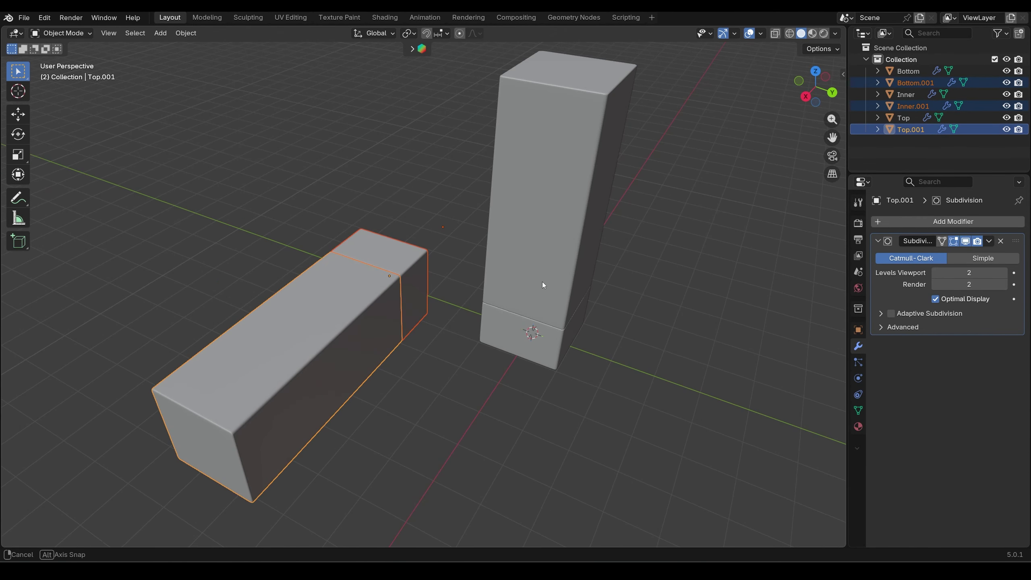
{"action": "key", "text": "g"}
{"action": "key", "text": "x"}
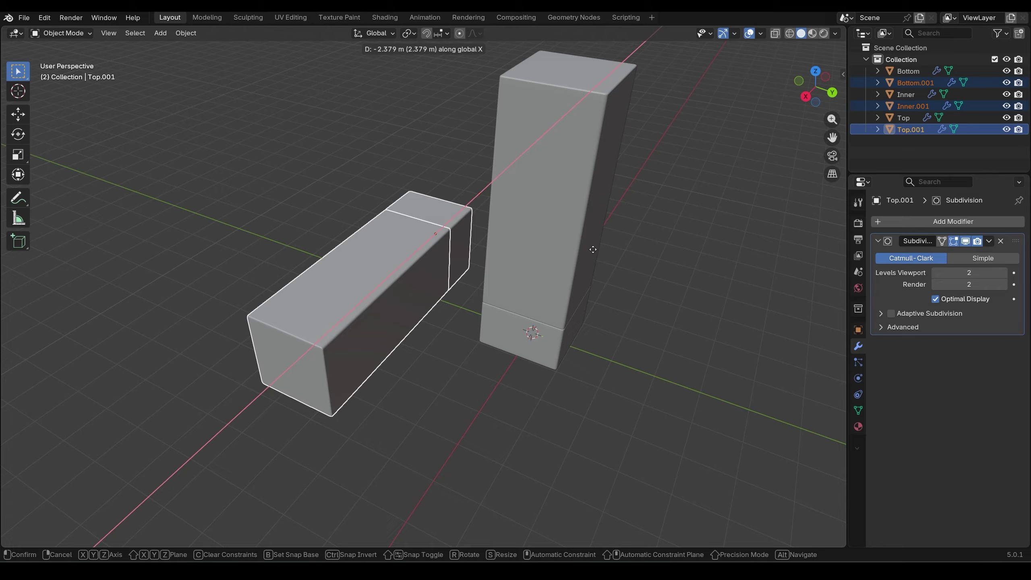
{"action": "left_click", "coordinate": [611, 247]}
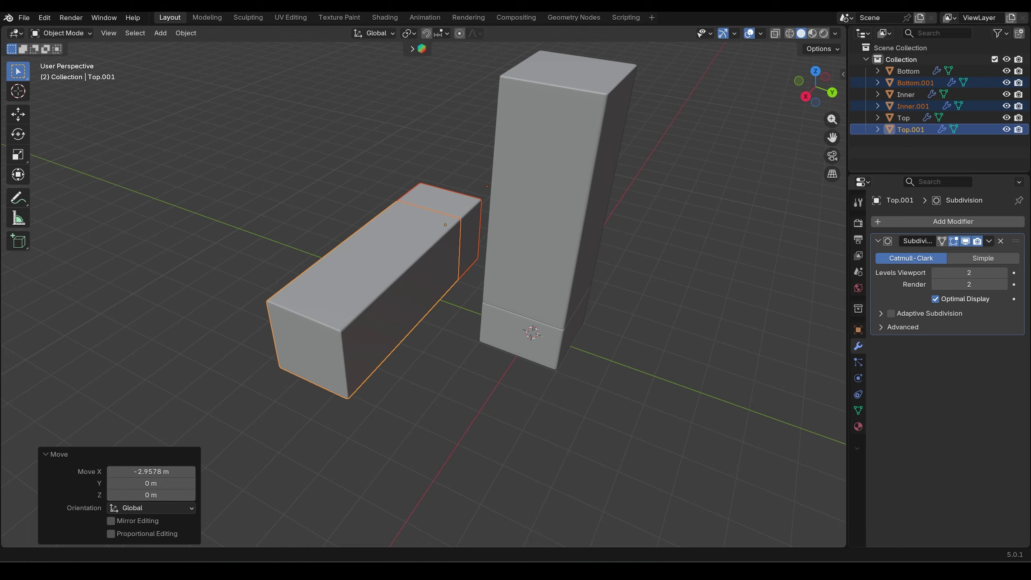
{"action": "middle_click_drag", "start_coordinate": [534, 291], "coordinate": [674, 246]}
Add a cube at the origin and scale it uniformly to about 4.3
{"action": "key", "text": "alt+a"}
{"action": "key", "text": "shift+a"}
{"action": "mouse_move", "coordinate": [658, 263]}
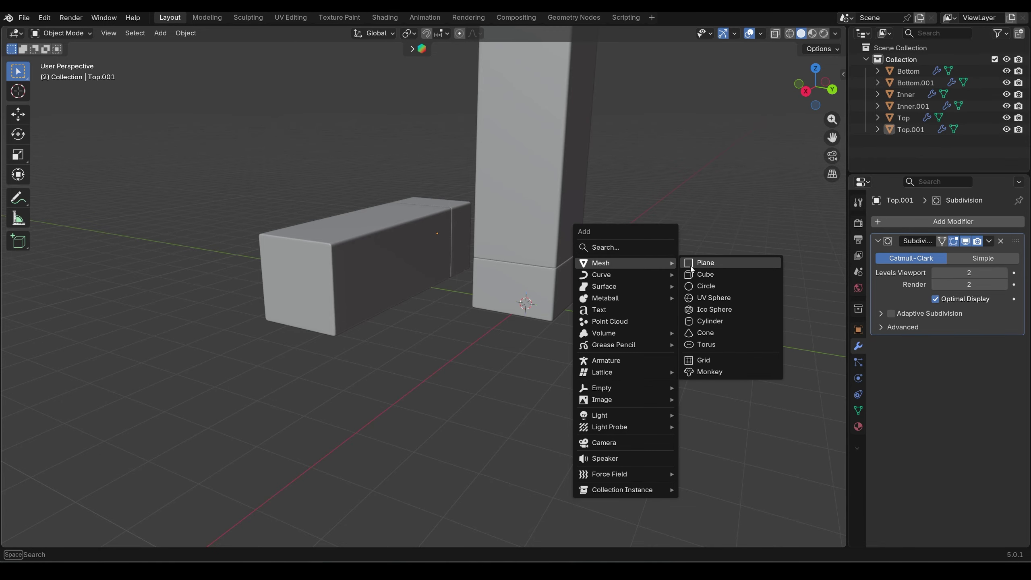
{"action": "left_click", "coordinate": [698, 274]}
{"action": "key", "text": "s"}
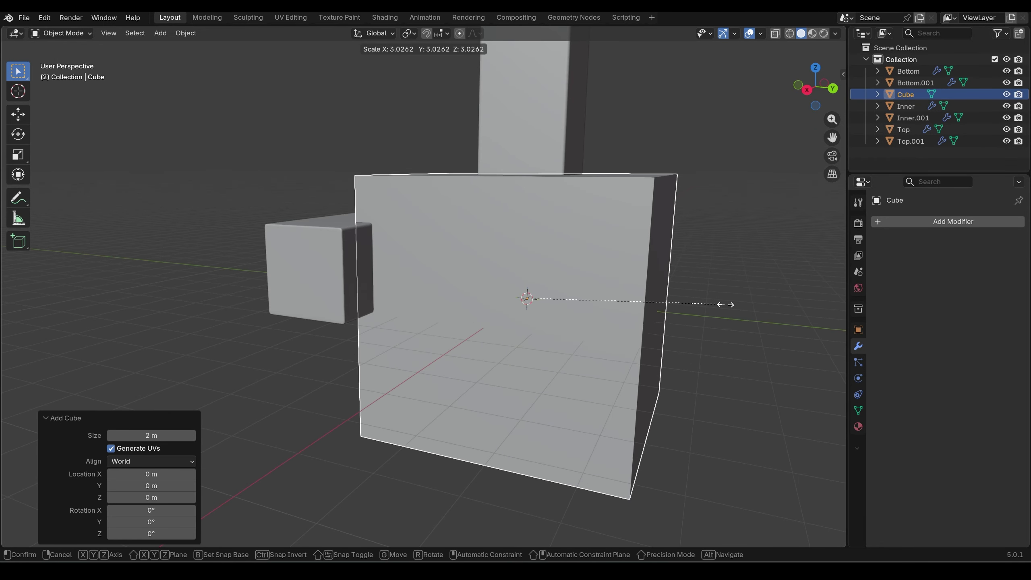
{"action": "left_click", "coordinate": [810, 300]}
{"action": "scroll", "coordinate": [585, 307], "scroll_direction": "down", "scroll_amount": 3}
{"action": "middle_click_drag", "start_coordinate": [542, 318], "coordinate": [596, 329]}
Lower the cube about 4.28 m along Z so it sits beneath the two containers
{"action": "key", "text": "g"}
{"action": "key", "text": "z"}
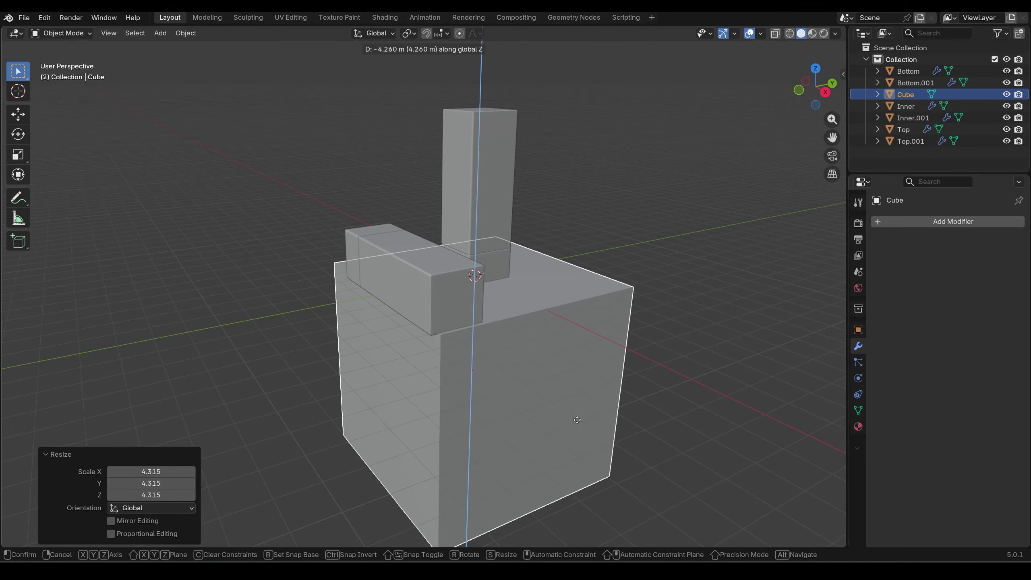
{"action": "left_click", "coordinate": [577, 420]}
{"action": "middle_click_drag", "start_coordinate": [668, 302], "coordinate": [581, 305]}
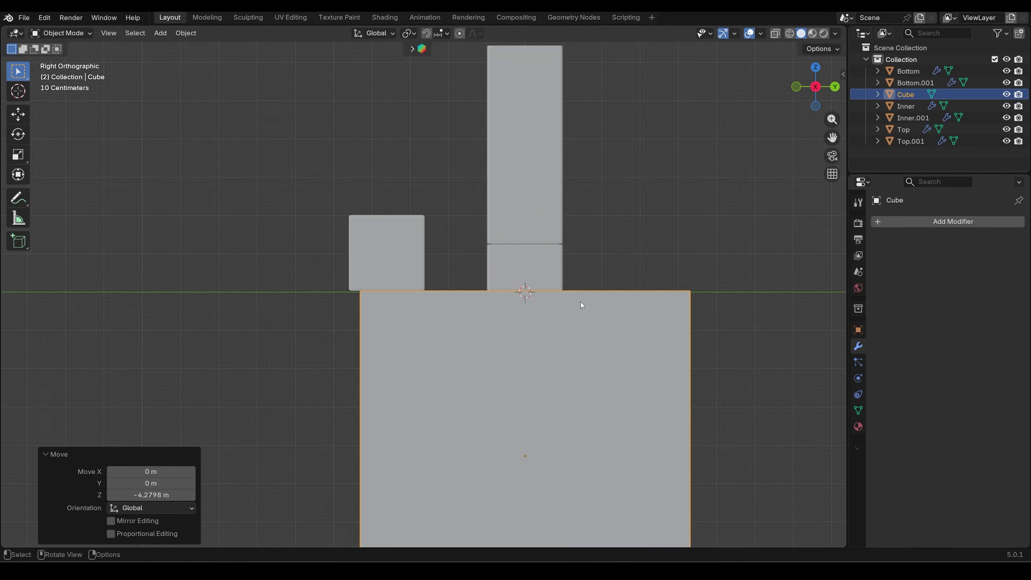
Fine-tune the cube's height along Z so its upper face meets the underside of the containers
{"action": "scroll", "coordinate": [581, 304], "scroll_direction": "up", "scroll_amount": 4}
{"action": "scroll", "coordinate": [476, 295], "scroll_direction": "up", "scroll_amount": 2}
{"action": "key", "text": "g"}
{"action": "key", "text": "z"}
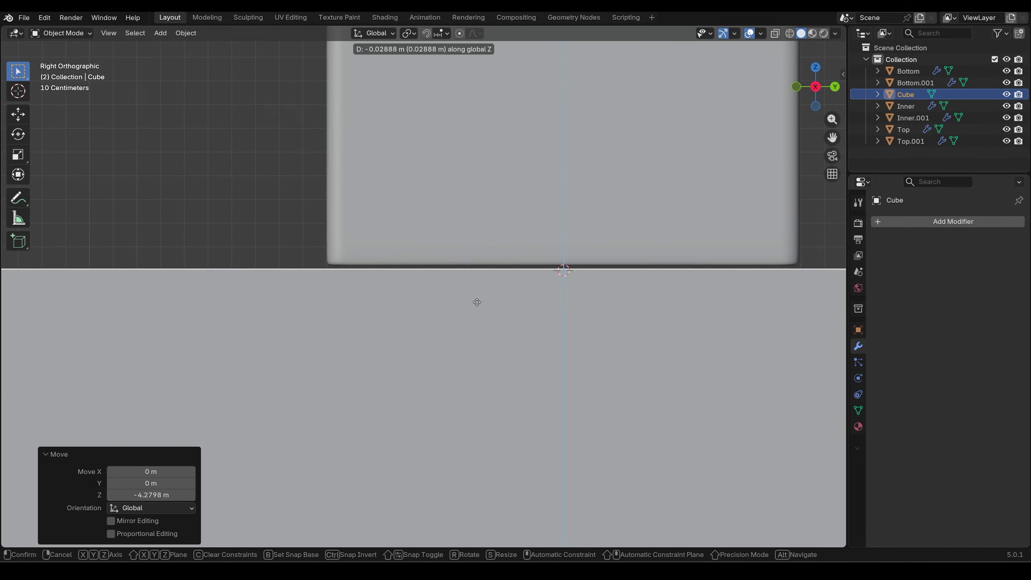
{"action": "left_click", "coordinate": [479, 297]}
{"action": "middle_click_drag", "start_coordinate": [478, 297], "coordinate": [522, 309]}
In top view, move the cube about -2.72 m in X and -2.81 m in Y beneath the containers
{"action": "left_click", "coordinate": [526, 306]}
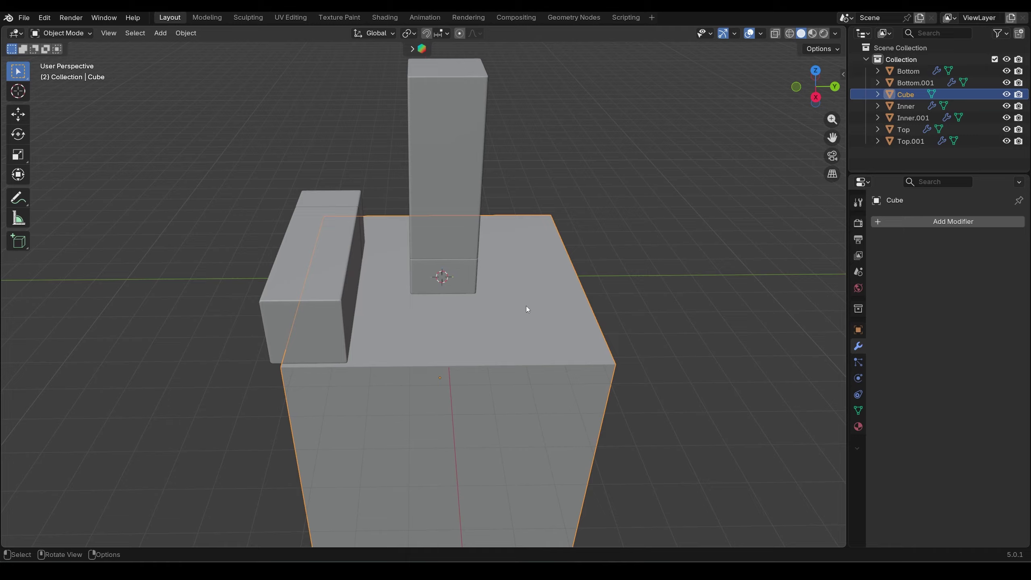
{"action": "key", "text": "KP_7"}
{"action": "scroll", "coordinate": [500, 329], "scroll_direction": "up", "scroll_amount": 1}
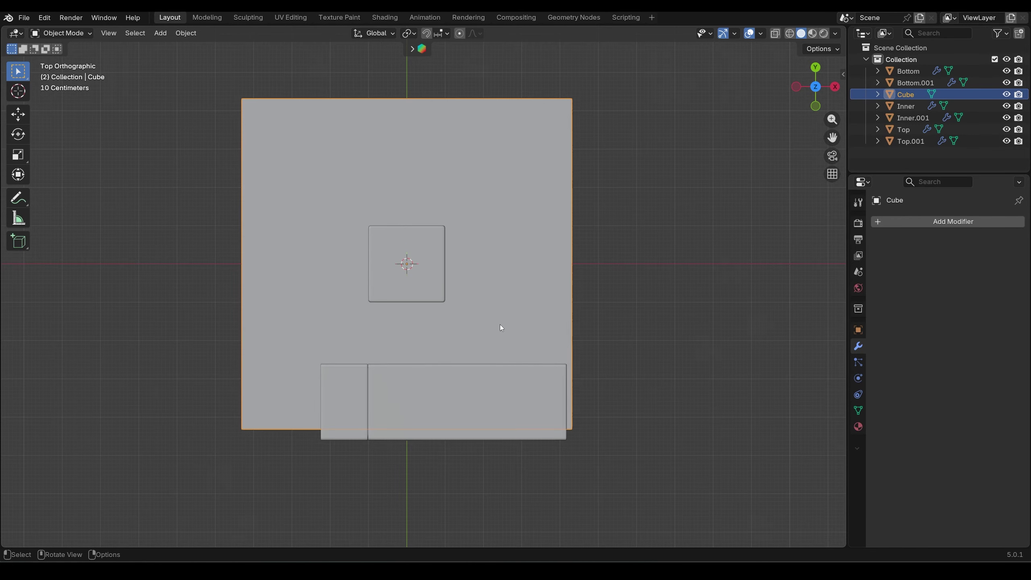
{"action": "key", "text": "g"}
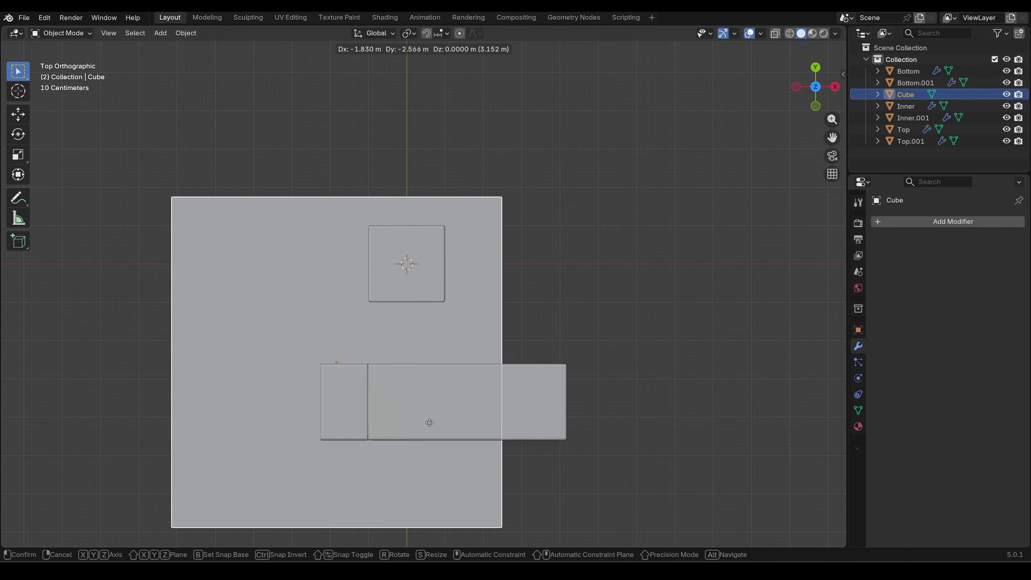
{"action": "left_click", "coordinate": [396, 431]}
{"action": "middle_click_drag", "start_coordinate": [547, 398], "coordinate": [560, 345], "text": "shift"}
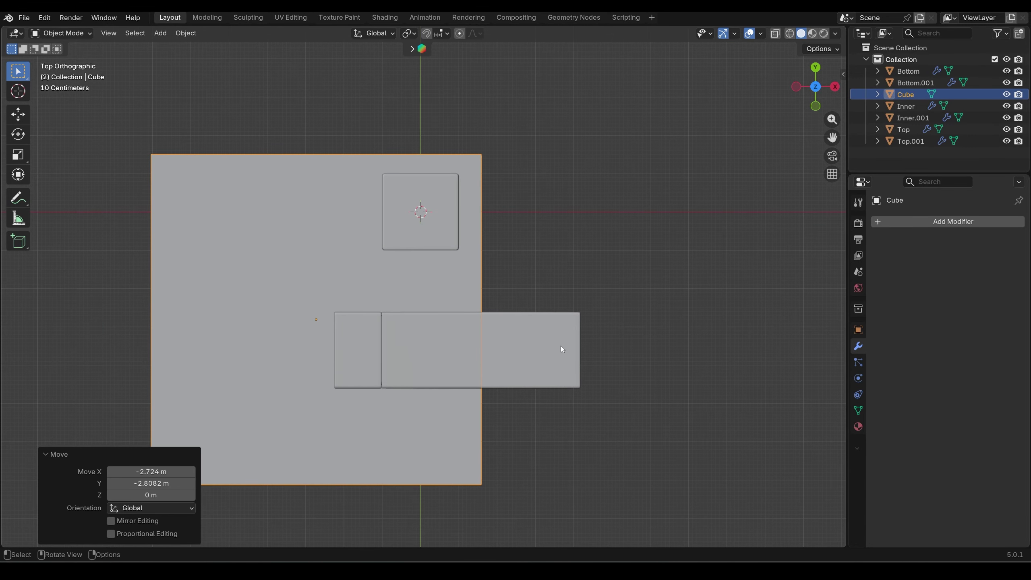
Move all three parts of the lying container about -1.67 m in X and 1.15 m in Y, closer to the upright one
{"action": "scroll", "coordinate": [568, 342], "scroll_direction": "up", "scroll_amount": 1}
{"action": "left_click", "coordinate": [909, 141]}
{"action": "left_click", "coordinate": [912, 117], "text": "ctrl"}
{"action": "left_click", "coordinate": [915, 82], "text": "ctrl"}
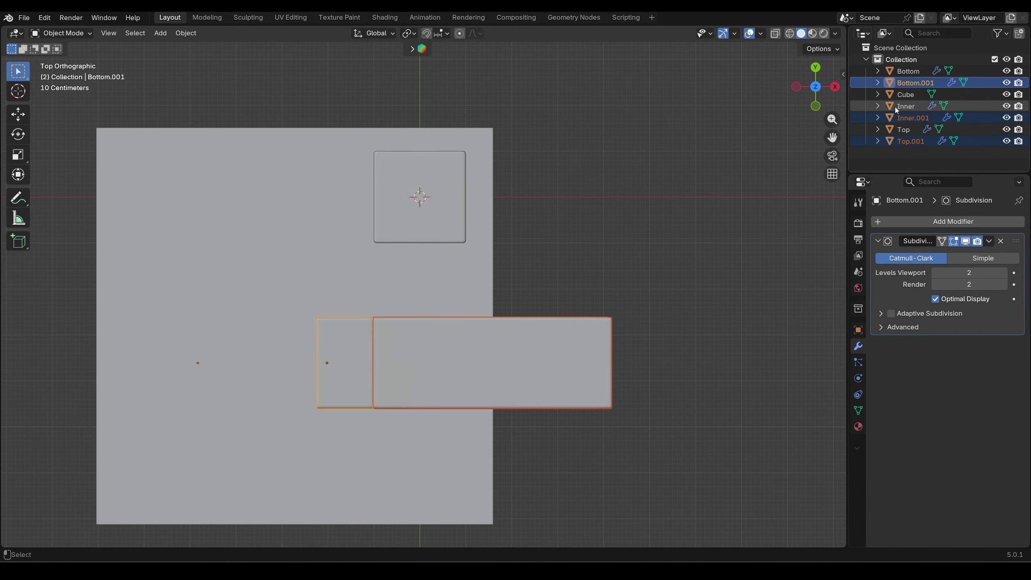
{"action": "key", "text": "g"}
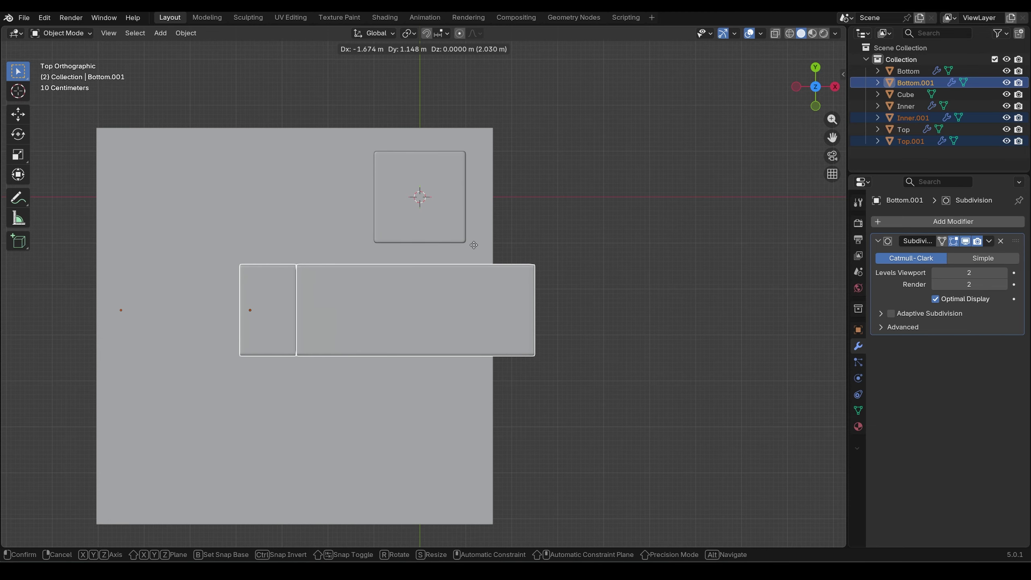
{"action": "left_click", "coordinate": [472, 245]}
{"action": "middle_click_drag", "start_coordinate": [473, 244], "coordinate": [601, 197]}
In Edit Mode, extend the cube by moving its negative-Y side face about -8.19 m along Y
{"action": "scroll", "coordinate": [550, 244], "scroll_direction": "down", "scroll_amount": 2}
{"action": "left_click", "coordinate": [602, 291]}
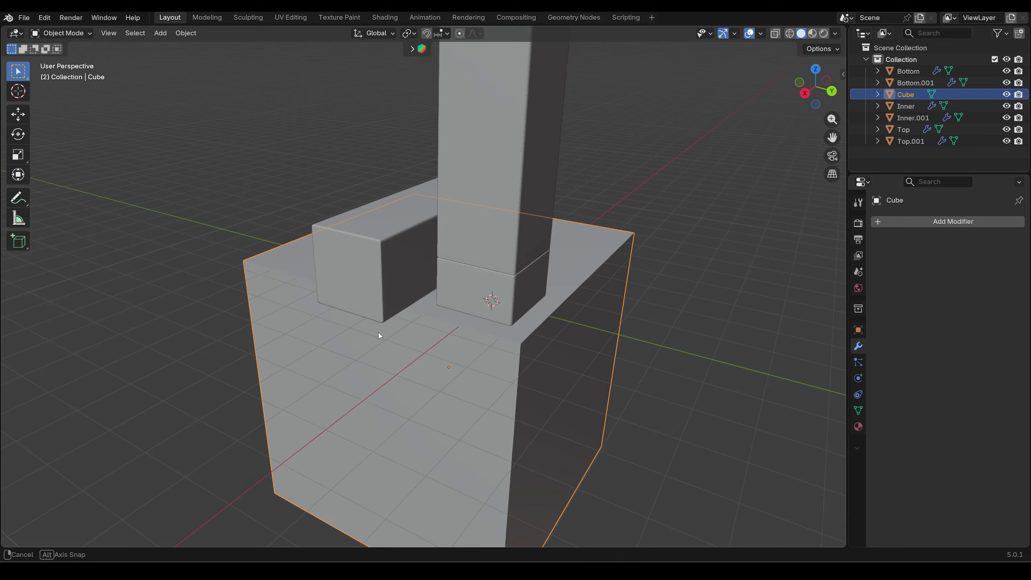
{"action": "mouse_move", "coordinate": [379, 332]}
{"action": "middle_mouse_down"}
{"action": "mouse_move", "coordinate": [472, 325]}
{"action": "mouse_move", "coordinate": [369, 312]}
{"action": "mouse_move", "coordinate": [385, 319]}
{"action": "middle_mouse_up"}
{"action": "key", "text": "Tab"}
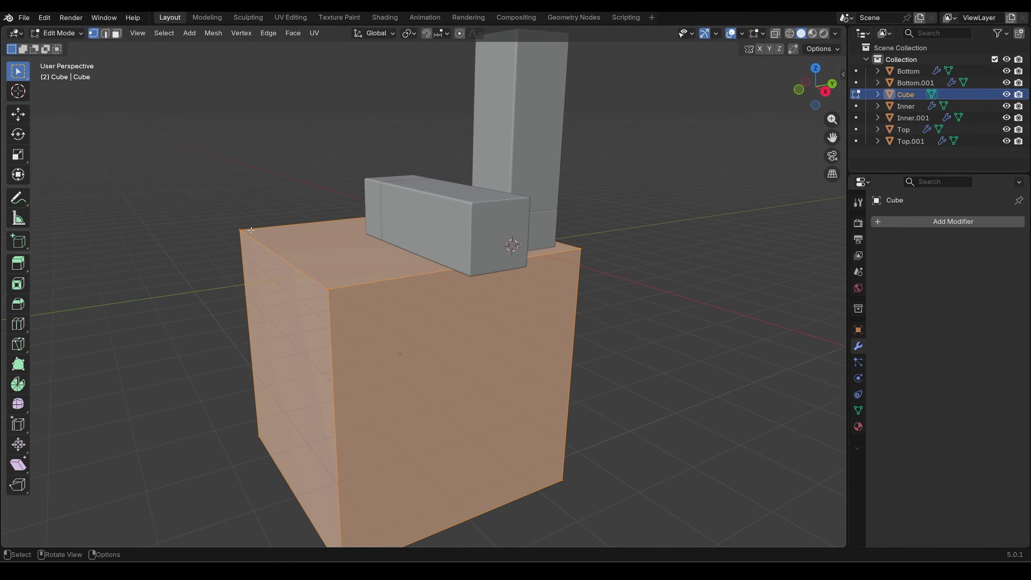
{"action": "scroll", "coordinate": [133, 72], "scroll_direction": "down", "scroll_amount": 2}
{"action": "left_click", "coordinate": [327, 317]}
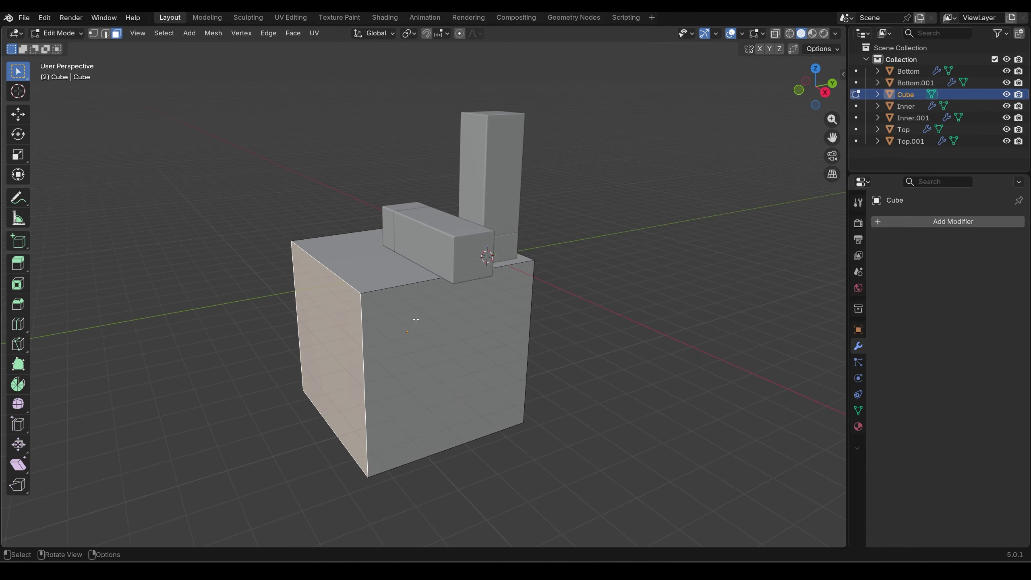
{"action": "key", "text": "g"}
{"action": "key", "text": "y"}
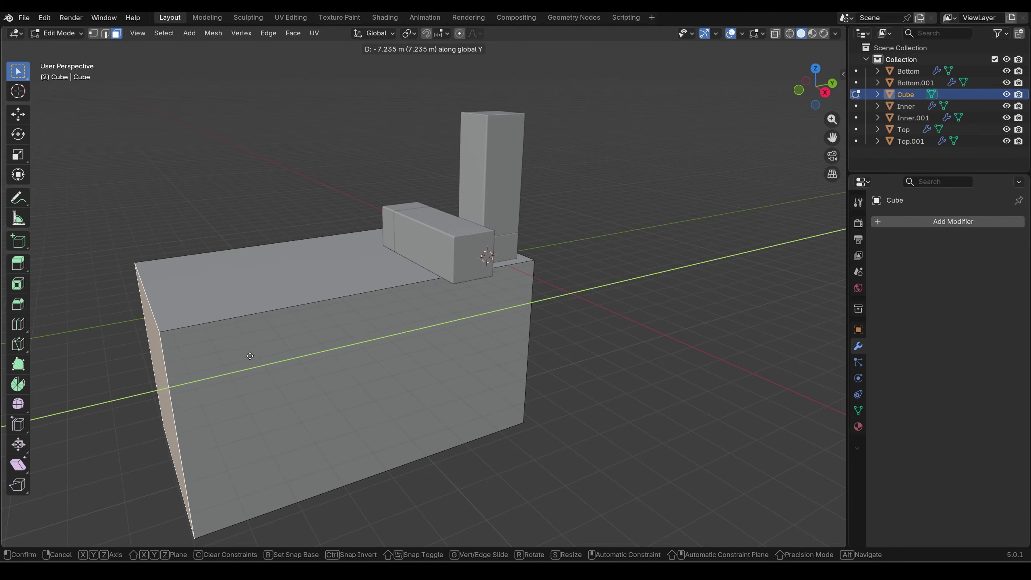
{"action": "left_click", "coordinate": [237, 352]}
{"action": "middle_click_drag", "start_coordinate": [238, 352], "coordinate": [451, 366]}
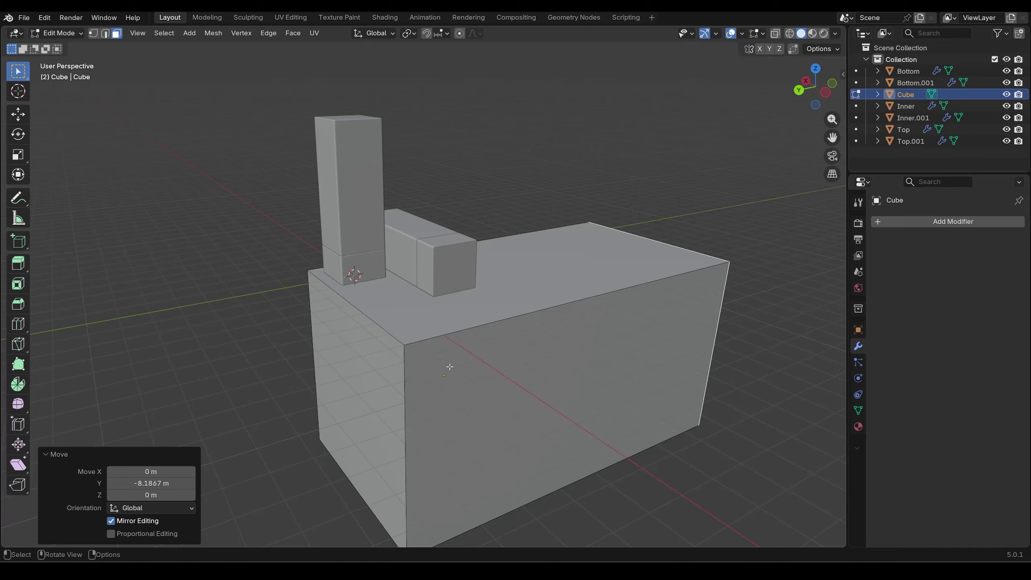
Move the cube's rear negative-X face about -9.4 m along X, and return to Object Mode with nothing selected
{"action": "left_click", "coordinate": [556, 370]}
{"action": "scroll", "coordinate": [555, 371], "scroll_direction": "down", "scroll_amount": 1}
{"action": "key", "text": "g"}
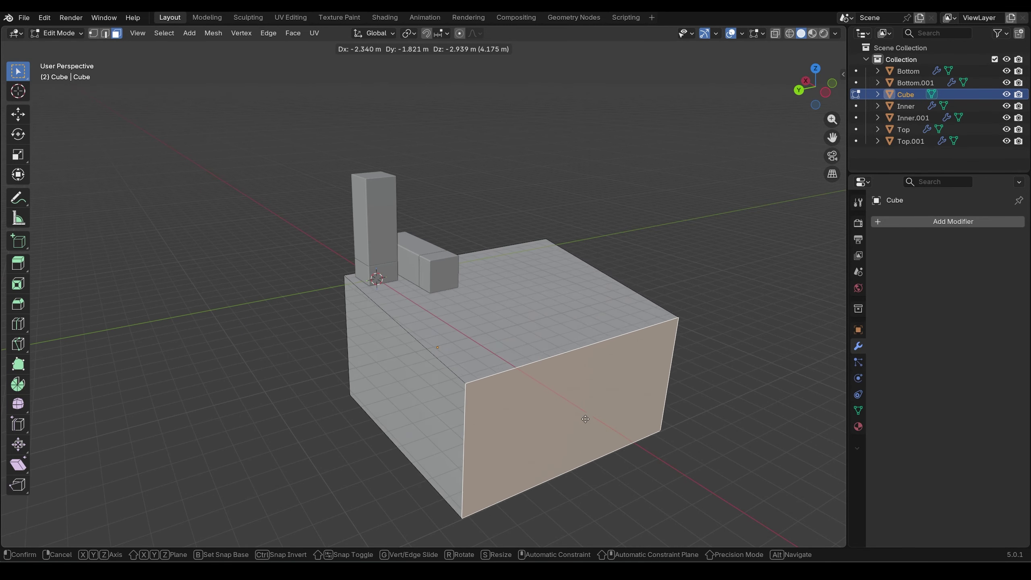
{"action": "key", "text": "x"}
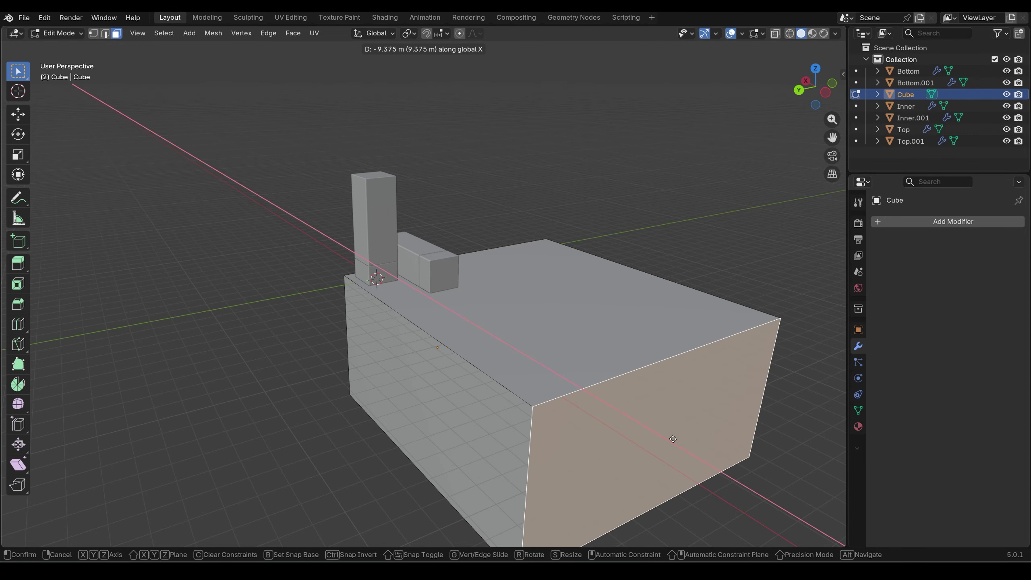
{"action": "left_click", "coordinate": [671, 437]}
{"action": "middle_click_drag", "start_coordinate": [672, 437], "coordinate": [572, 348]}
{"action": "key", "text": "Tab"}
{"action": "scroll", "coordinate": [546, 351], "scroll_direction": "down", "scroll_amount": 2}
{"action": "left_click", "coordinate": [620, 310]}
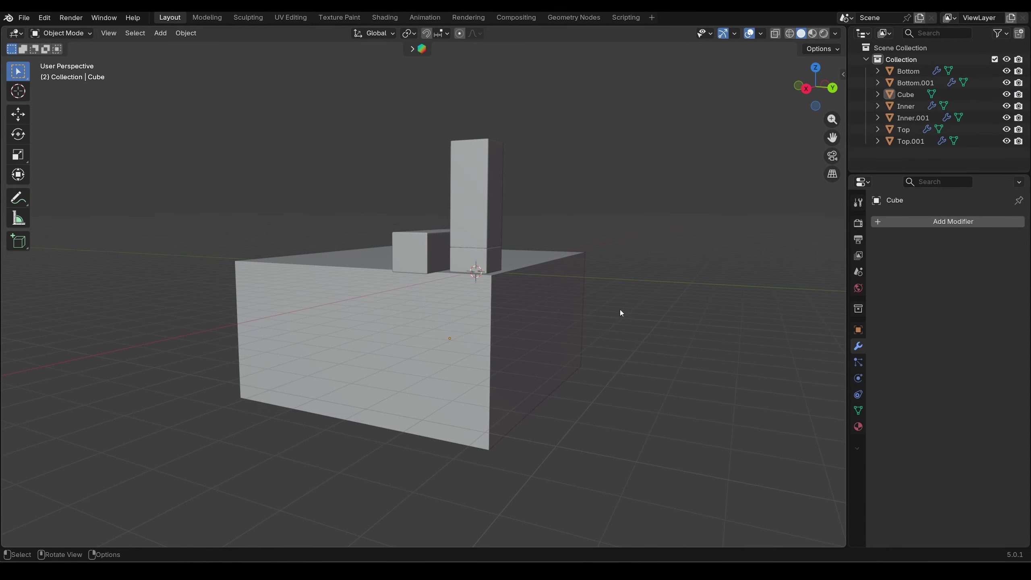
{"action": "middle_click_drag", "start_coordinate": [538, 254], "coordinate": [520, 281]}
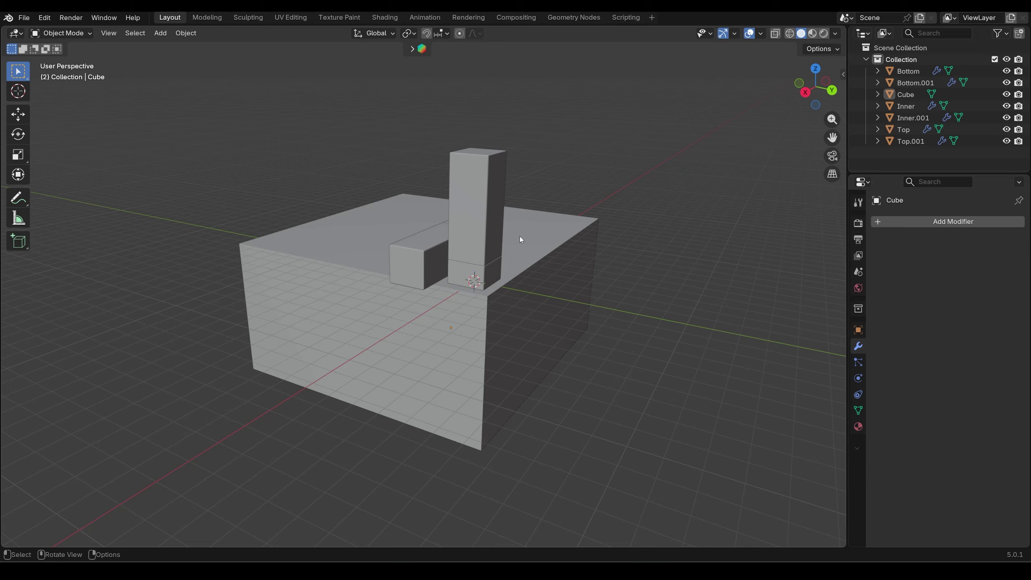
Add a camera at the world origin and look at the scene through it
{"action": "key", "text": "shift+a"}
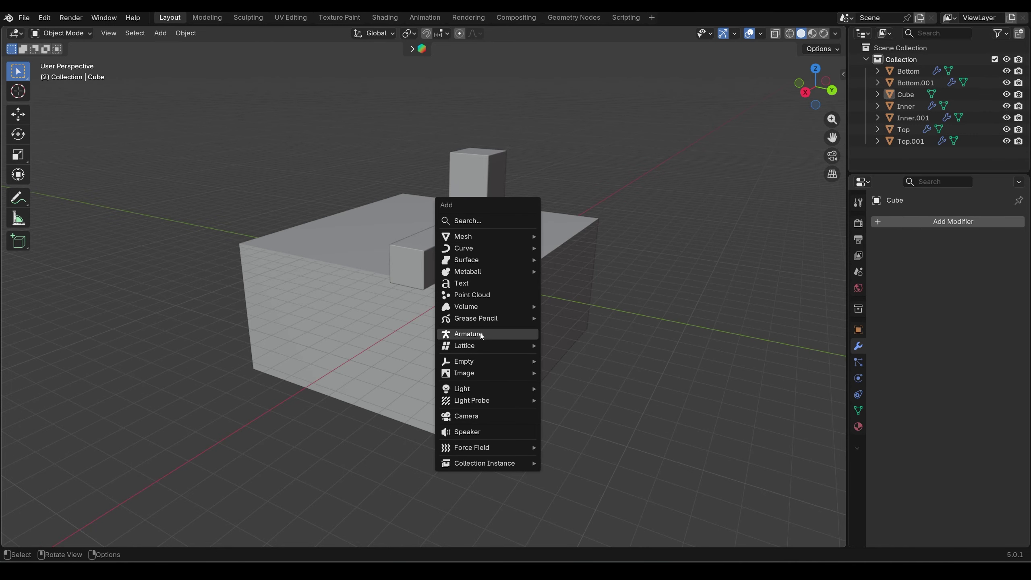
{"action": "left_click", "coordinate": [464, 416]}
{"action": "middle_click_drag", "start_coordinate": [451, 380], "coordinate": [632, 302]}
{"action": "key", "text": "KP_0"}
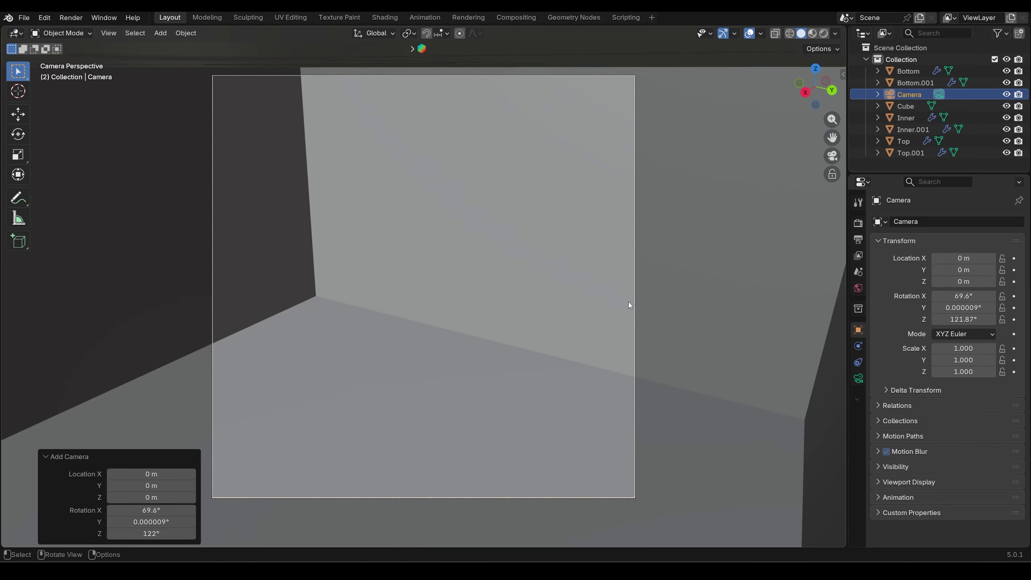
Lock the camera to the view and pull it back to about X 10.25 m, Y 5.28 m, Z 0.03 m, facing the containers
{"action": "key", "text": "n"}
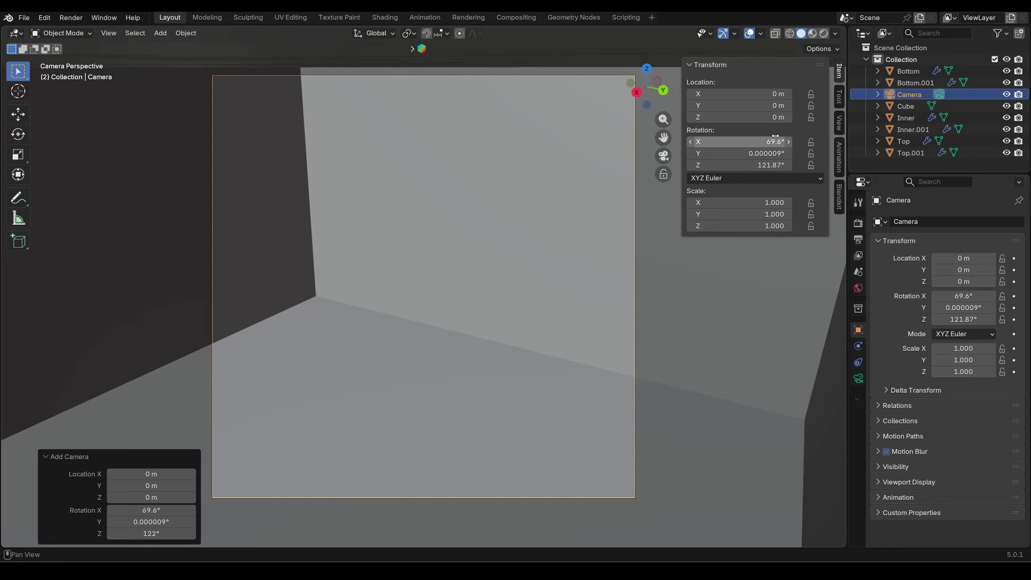
{"action": "left_click", "coordinate": [839, 124]}
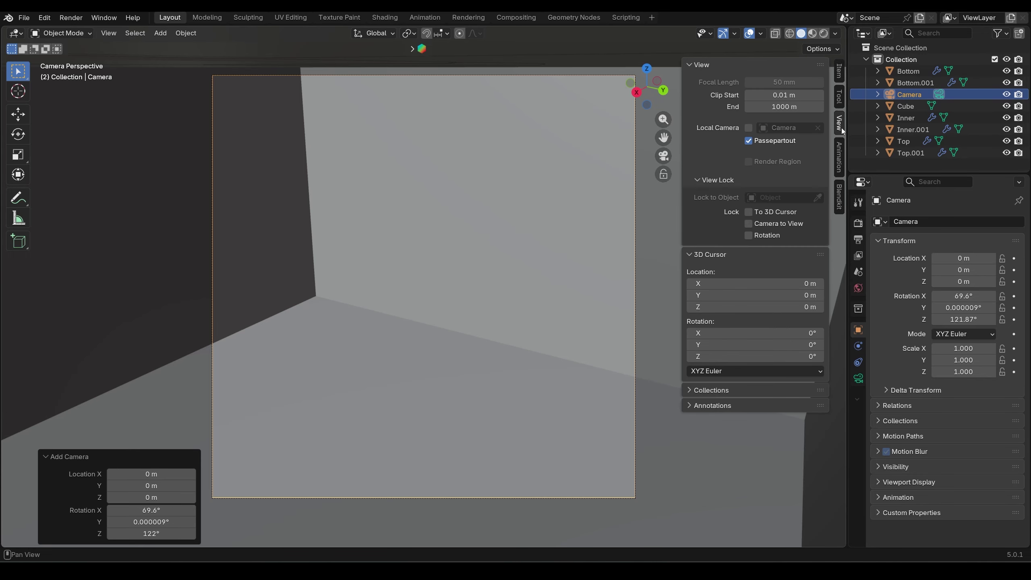
{"action": "left_click", "coordinate": [749, 224]}
{"action": "scroll", "coordinate": [565, 225], "scroll_direction": "down", "scroll_amount": 10}
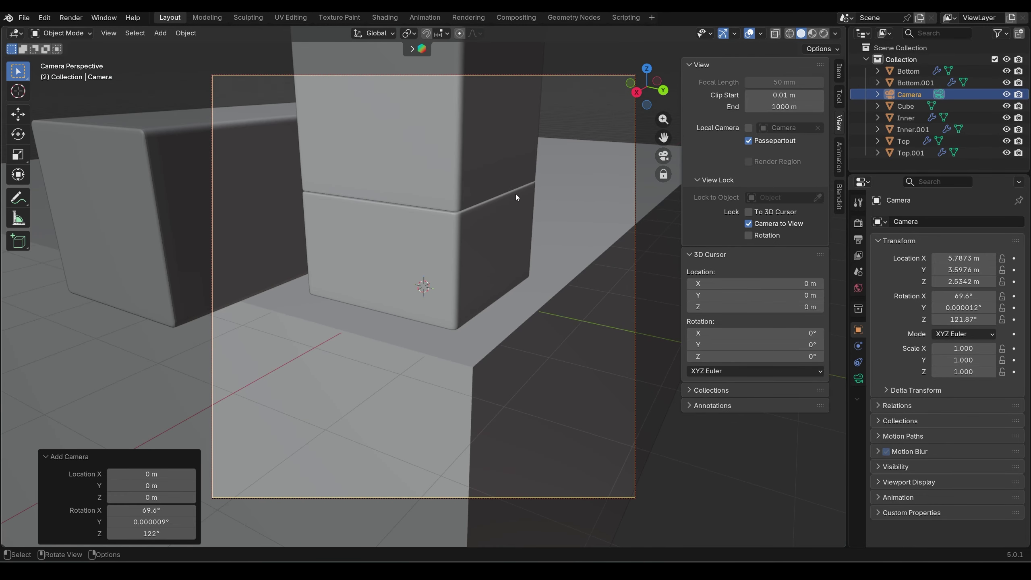
{"action": "middle_click_drag", "start_coordinate": [517, 197], "coordinate": [544, 207]}
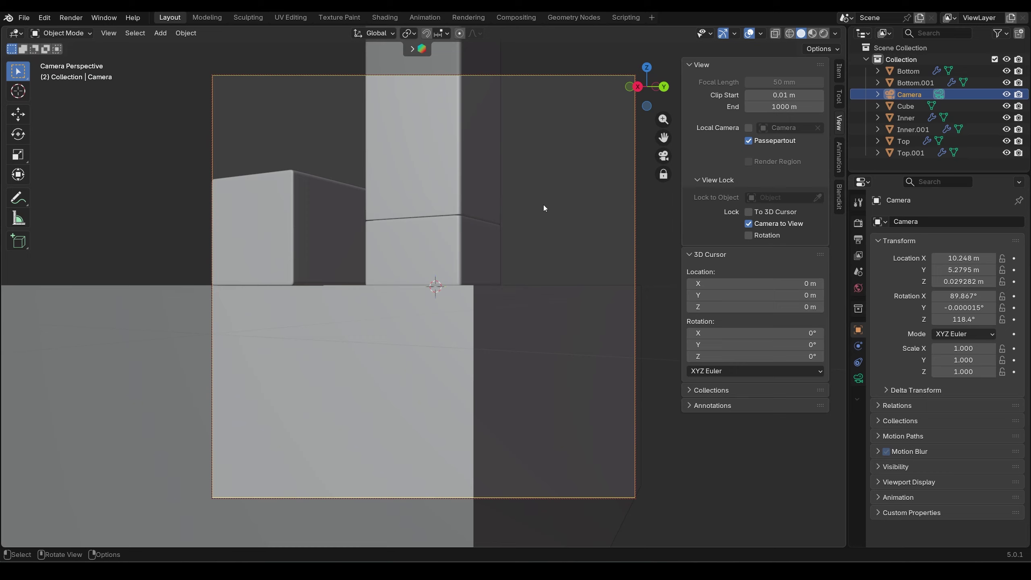
{"action": "key", "text": "n"}
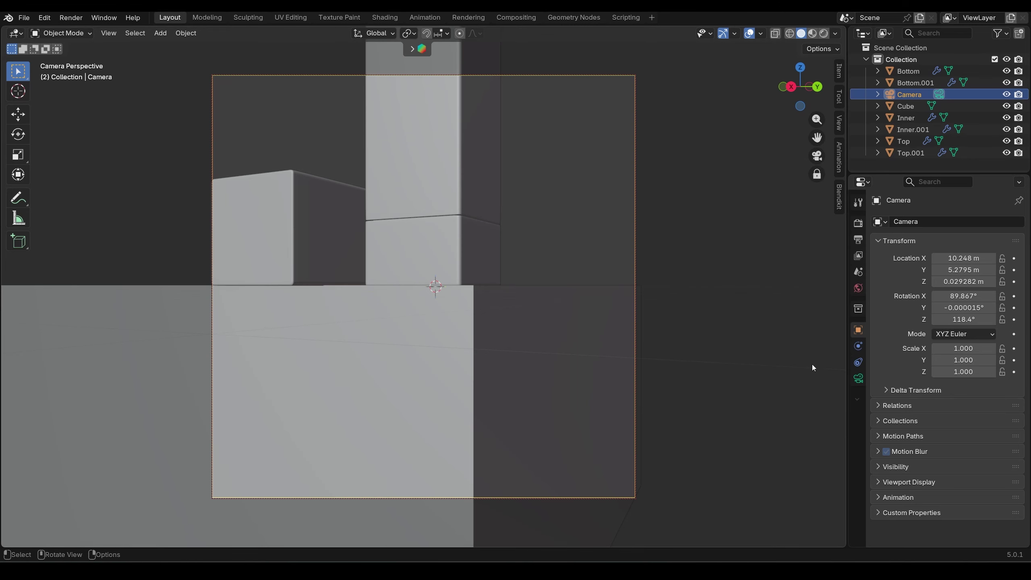
Set the camera's focal length to 100 mm and reframe it from a low angle so both containers fit above the cube's corner
{"action": "left_click", "coordinate": [858, 379]}
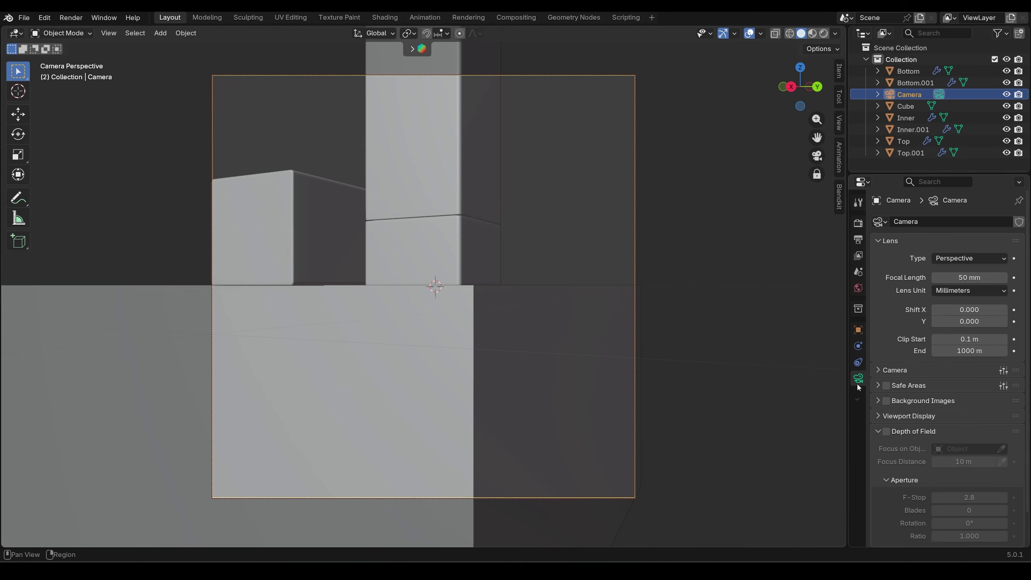
{"action": "left_click", "coordinate": [1006, 277]}
{"action": "type", "text": "100"}
{"action": "key", "text": "Return"}
{"action": "middle_click_drag", "start_coordinate": [682, 290], "coordinate": [590, 333]}
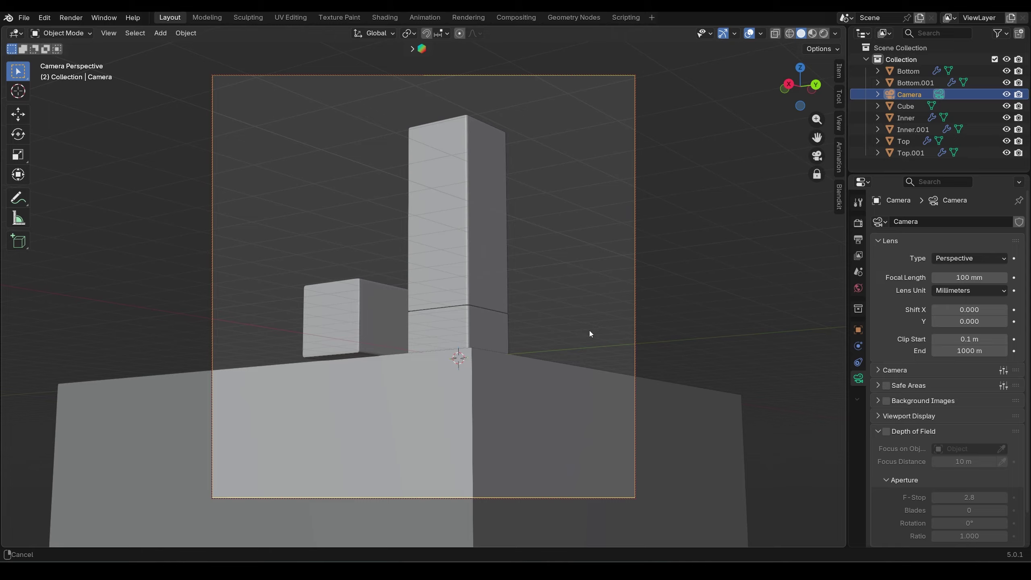
{"action": "middle_click_drag", "start_coordinate": [510, 275], "coordinate": [549, 300], "text": "ctrl"}
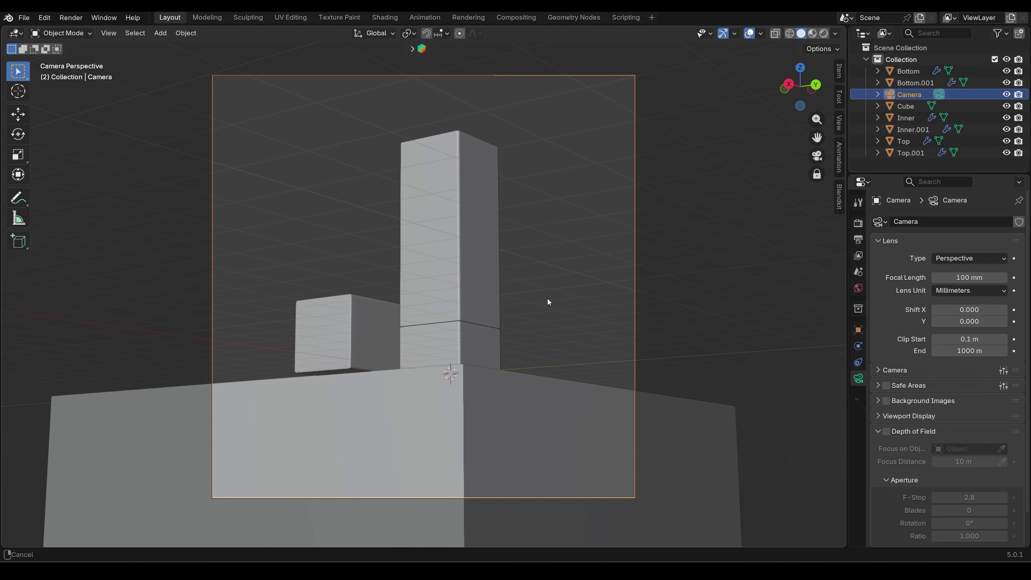
Deselect the camera, turn off its Camera to View lock, and return to a free perspective view
{"action": "left_click", "coordinate": [589, 310]}
{"action": "key", "text": "n"}
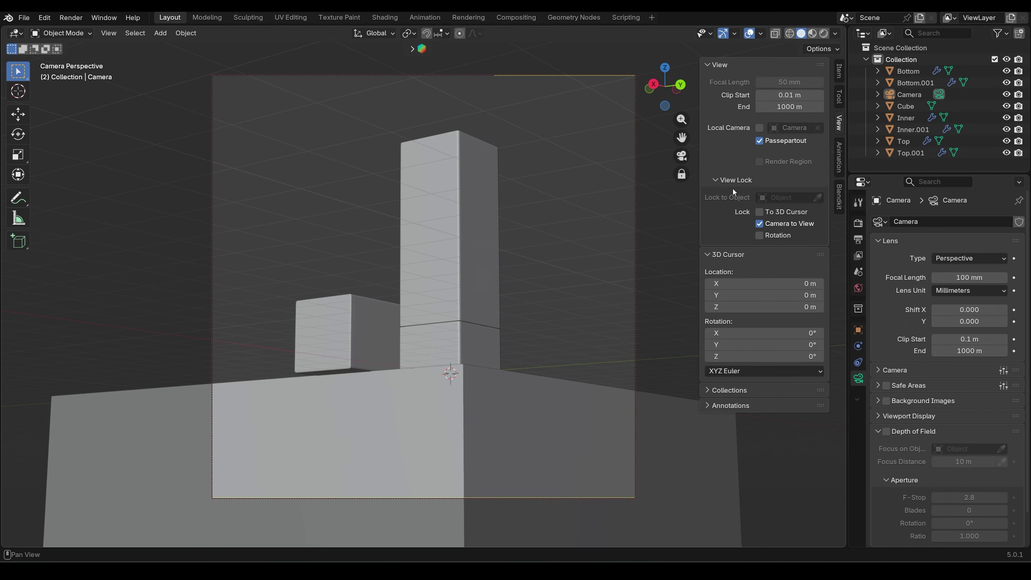
{"action": "left_click", "coordinate": [761, 226]}
{"action": "middle_click_drag", "start_coordinate": [441, 270], "coordinate": [472, 294]}
Create a material named Ground on the cube and darken its base color to near-black with a value of 0.042
{"action": "left_click", "coordinate": [528, 324]}
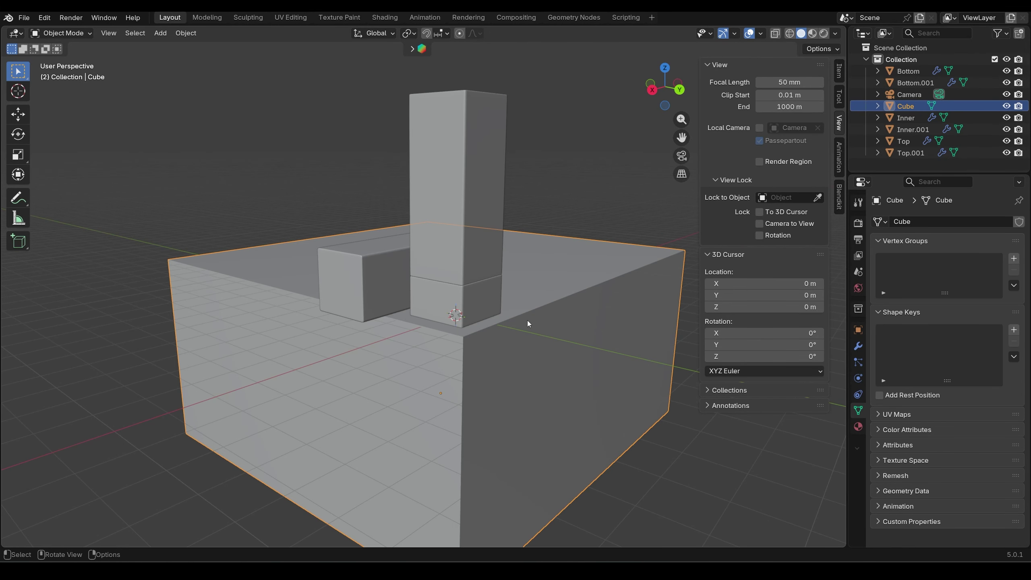
{"action": "left_click", "coordinate": [858, 426]}
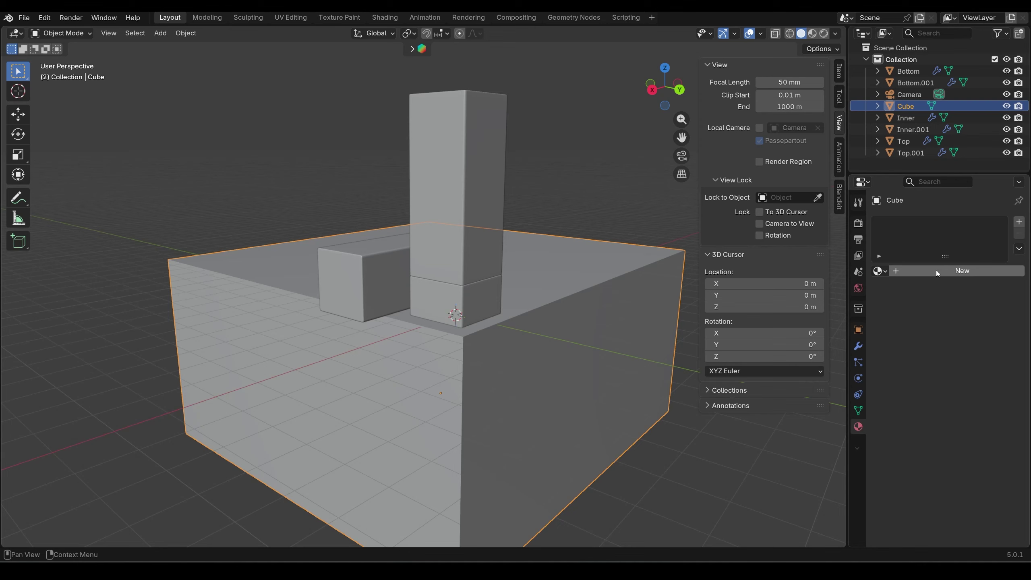
{"action": "left_click", "coordinate": [936, 270]}
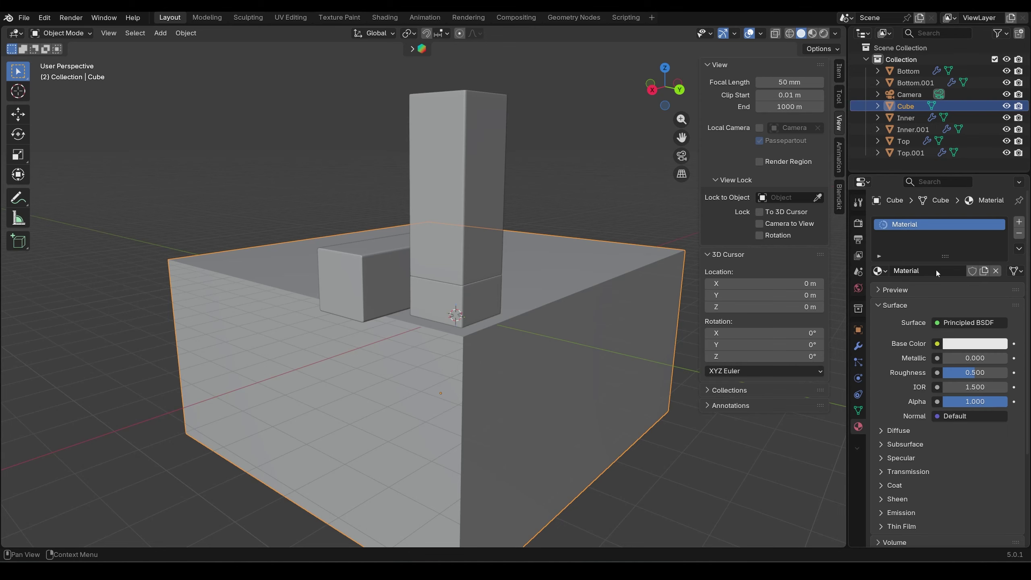
{"action": "left_click", "coordinate": [924, 227]}
{"action": "type", "text": "Ground"}
{"action": "key", "text": "Return"}
{"action": "left_click", "coordinate": [959, 345]}
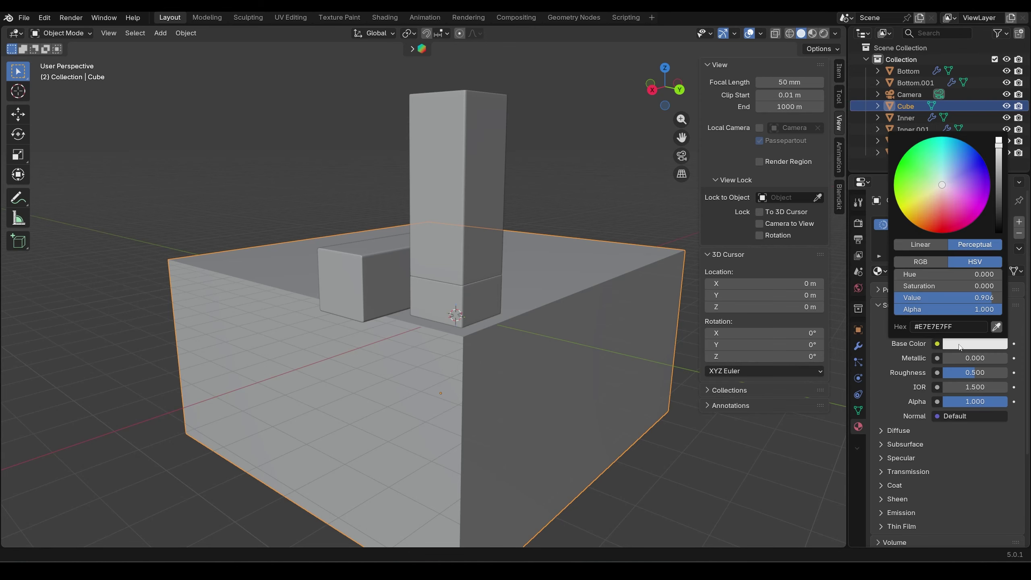
{"action": "left_click_drag", "start_coordinate": [993, 183], "coordinate": [998, 227]}
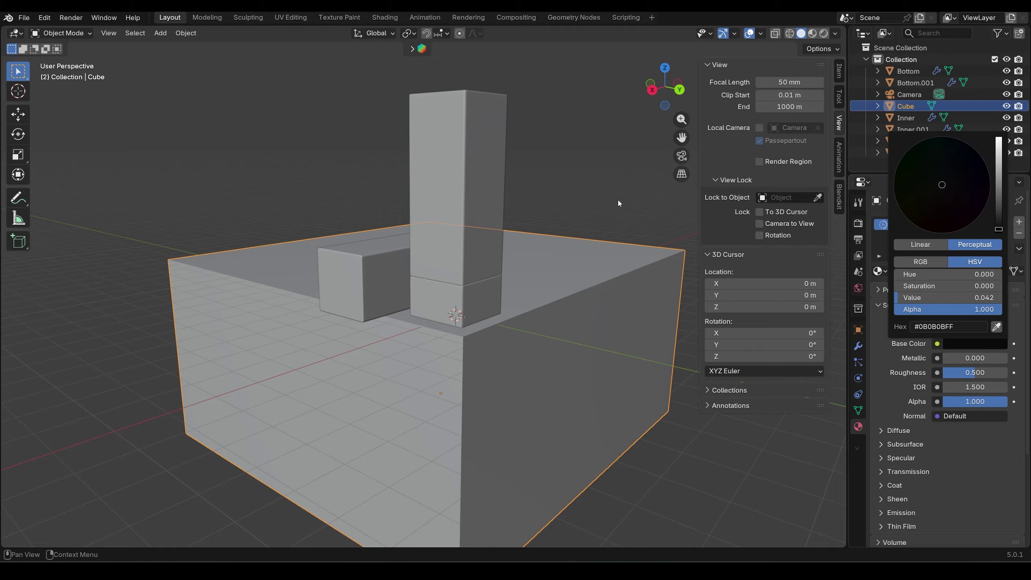
Hide the top covers of the upright and lying containers, Top and Top.001, in the viewport
{"action": "middle_click_drag", "start_coordinate": [562, 227], "coordinate": [541, 253]}
{"action": "scroll", "coordinate": [546, 255], "scroll_direction": "up", "scroll_amount": 2}
{"action": "scroll", "coordinate": [523, 221], "scroll_direction": "down", "scroll_amount": 1}
{"action": "left_click", "coordinate": [492, 211]}
{"action": "left_click", "coordinate": [1007, 143]}
{"action": "left_click", "coordinate": [429, 289]}
{"action": "left_click", "coordinate": [1006, 153]}
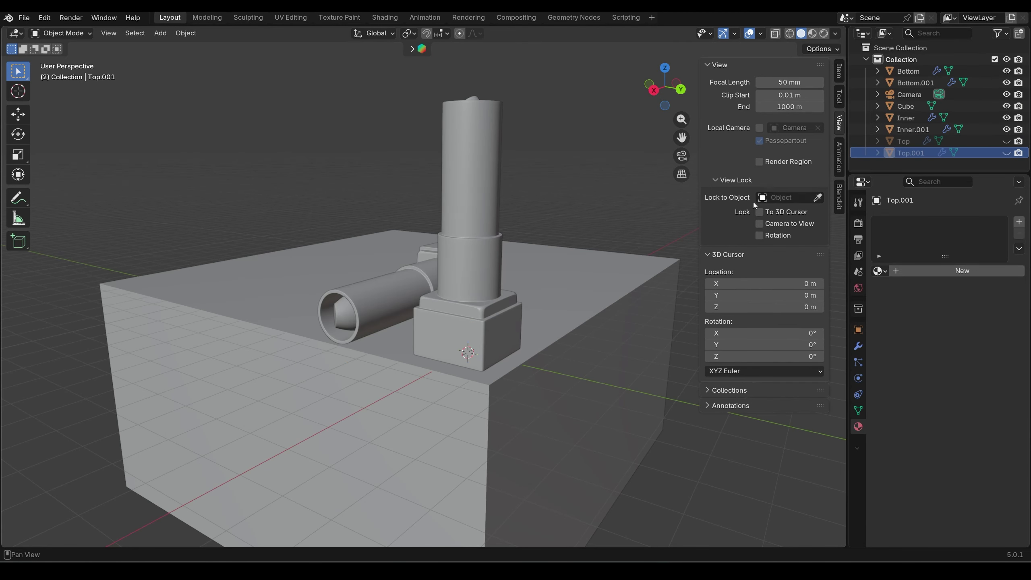
Create a material named Lipstick on the upright container's inner part
{"action": "middle_click_drag", "start_coordinate": [649, 205], "coordinate": [496, 155]}
{"action": "left_click", "coordinate": [468, 140]}
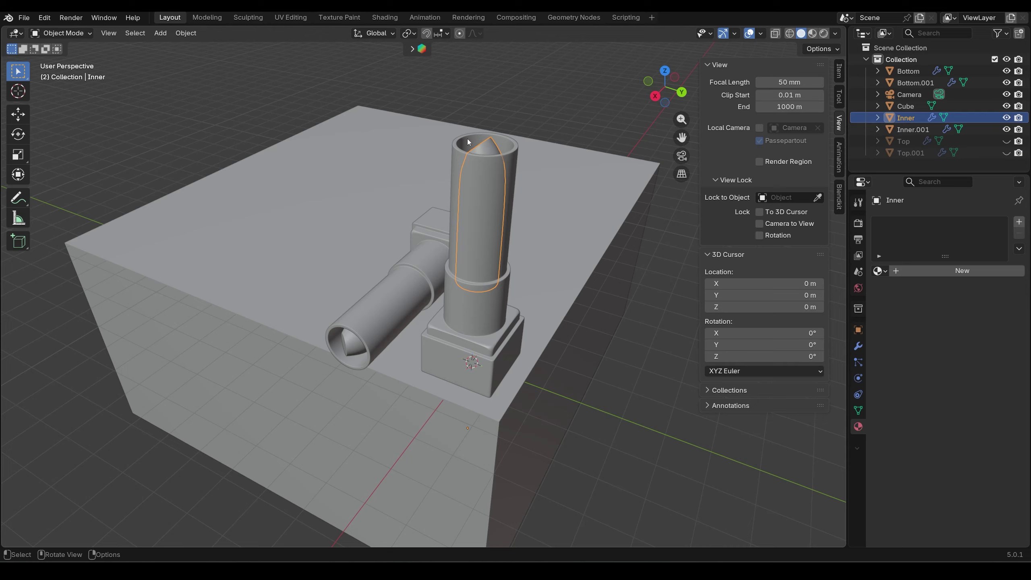
{"action": "left_click", "coordinate": [936, 269]}
{"action": "double_click", "coordinate": [910, 224]}
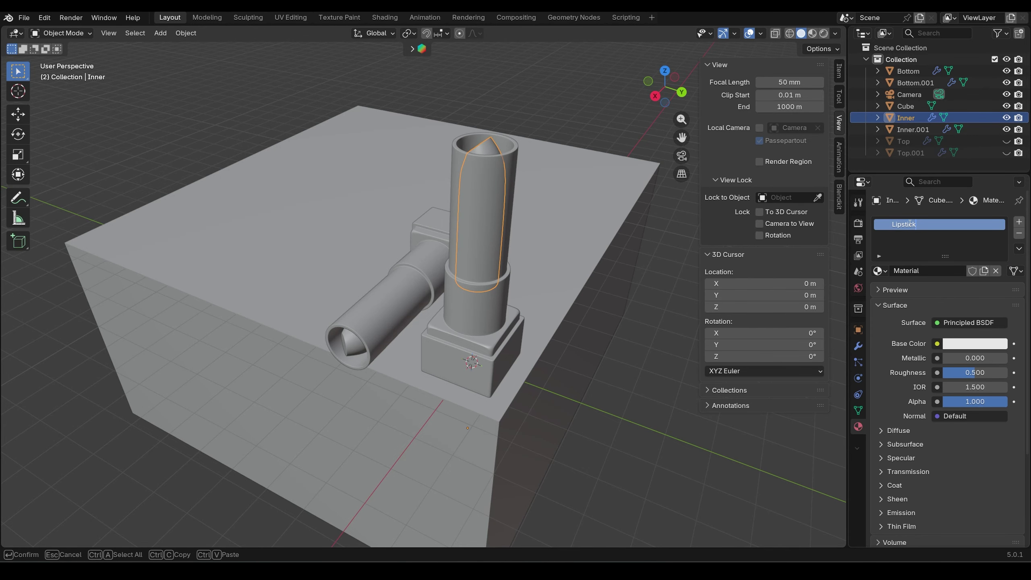
{"action": "type", "text": "Lipstick"}
{"action": "key", "text": "Return"}
Set the Lipstick material's base color to a deep, saturated dark red
{"action": "middle_click_drag", "start_coordinate": [575, 208], "coordinate": [617, 193]}
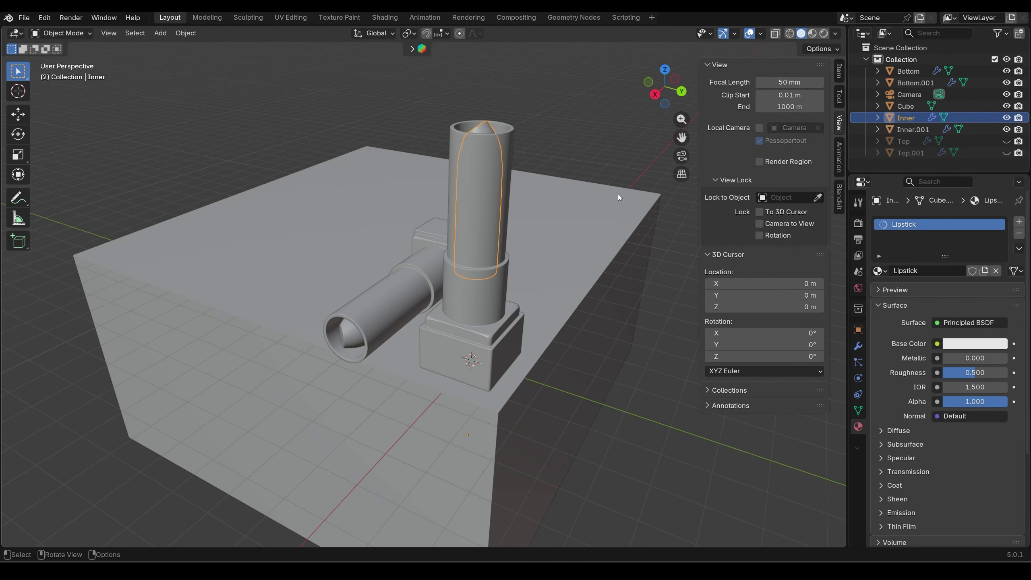
{"action": "left_click", "coordinate": [958, 343]}
{"action": "left_click_drag", "start_coordinate": [956, 213], "coordinate": [935, 227]}
{"action": "left_click_drag", "start_coordinate": [1001, 191], "coordinate": [998, 174]}
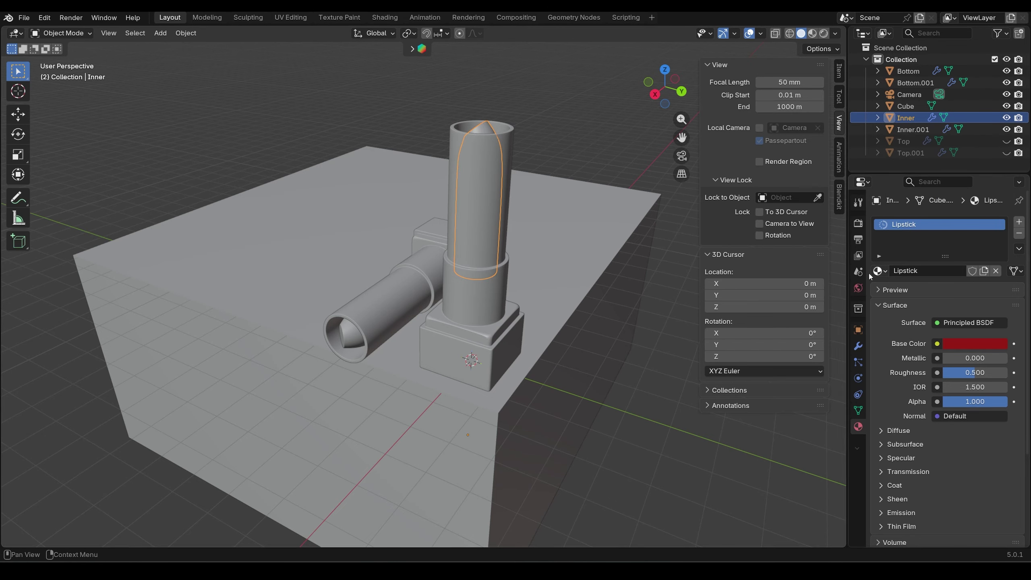
Link the Lipstick material to the lying container's inner part and check it briefly in Material Preview before returning to Solid shading
{"action": "left_click", "coordinate": [353, 331]}
{"action": "left_click", "coordinate": [491, 120], "text": "shift"}
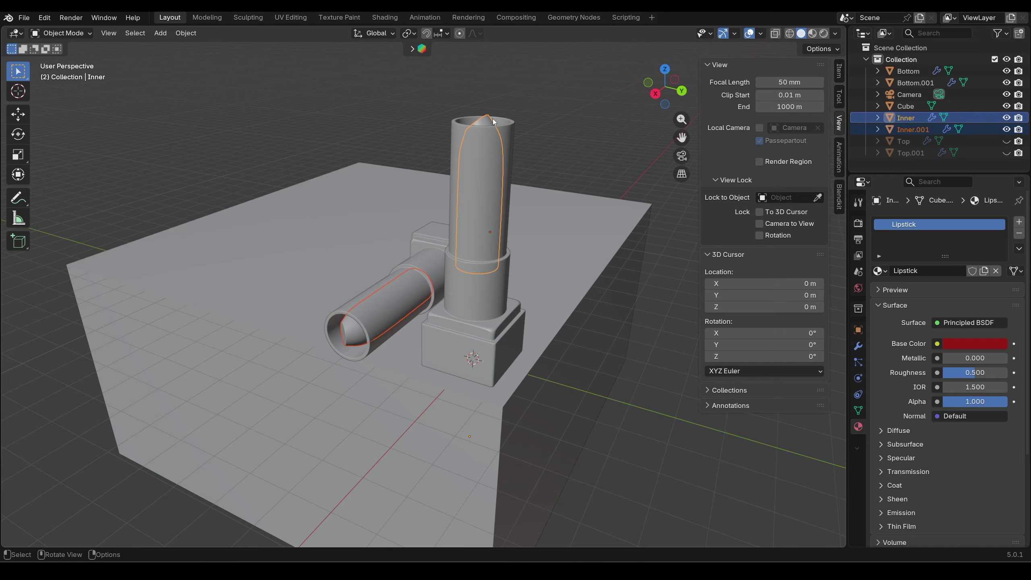
{"action": "key", "text": "ctrl+l"}
{"action": "left_click", "coordinate": [471, 138]}
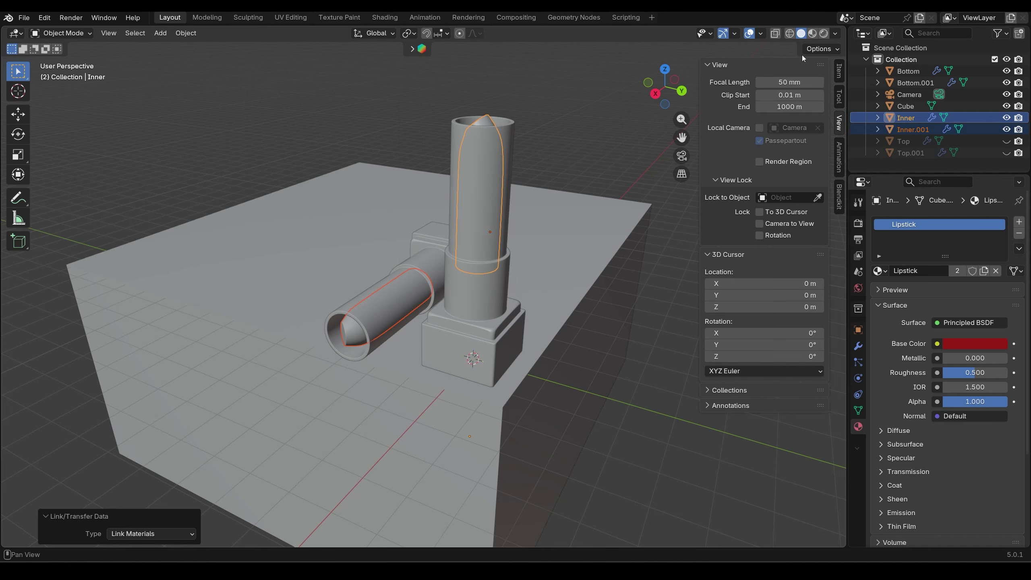
{"action": "left_click", "coordinate": [811, 33]}
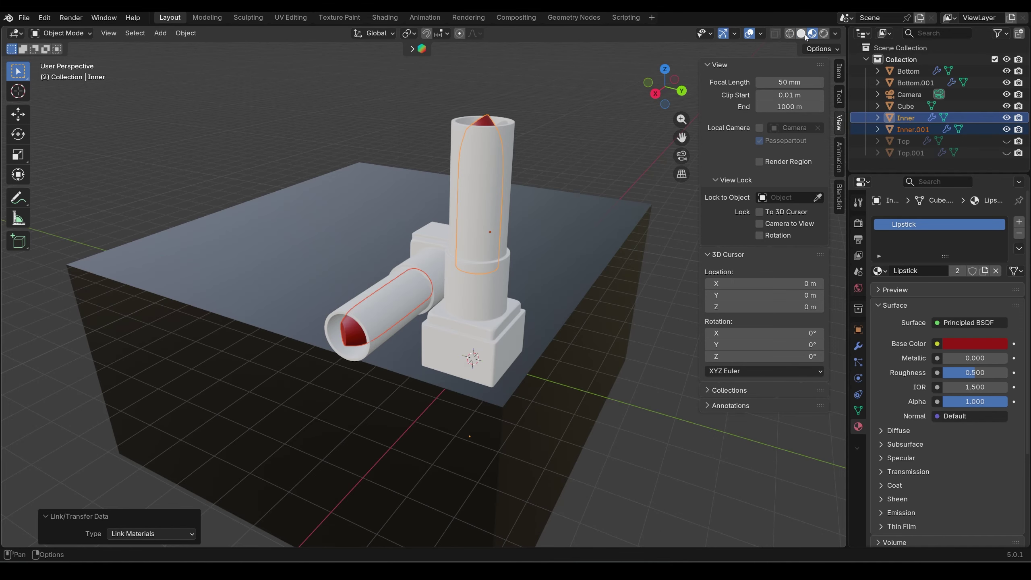
{"action": "left_click", "coordinate": [801, 34]}
Create a material named Chrome on the upright container's bottom part, with metallic 1.000 and roughness 0.100
{"action": "left_click", "coordinate": [525, 199]}
{"action": "left_click", "coordinate": [500, 159]}
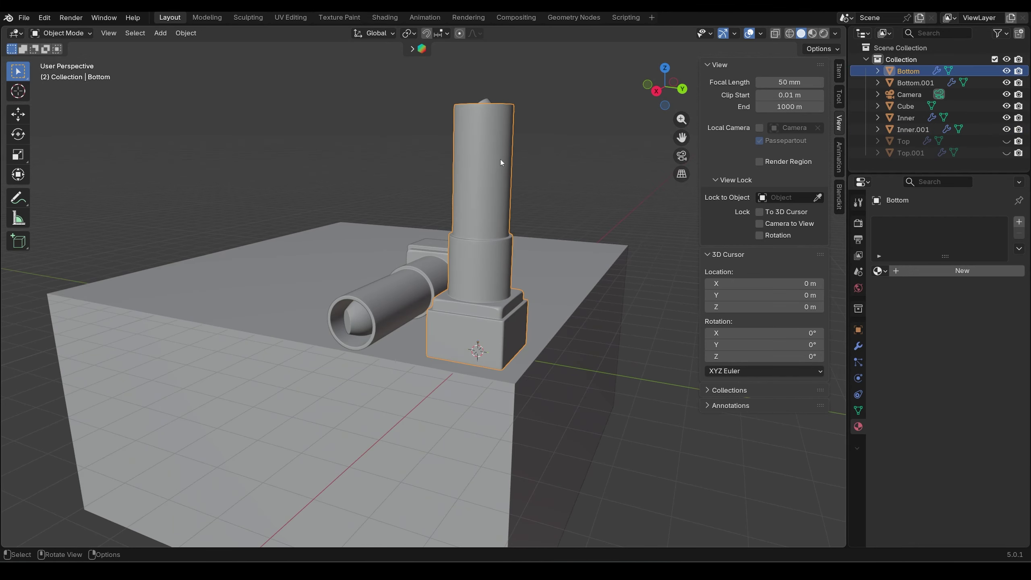
{"action": "left_click", "coordinate": [933, 271]}
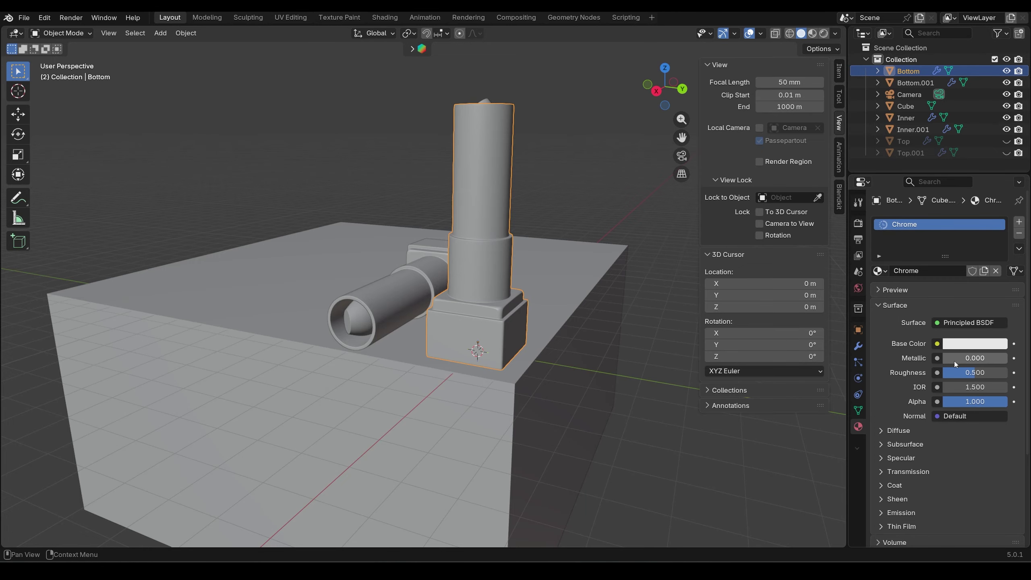
{"action": "left_click_drag", "start_coordinate": [954, 360], "coordinate": [1006, 358]}
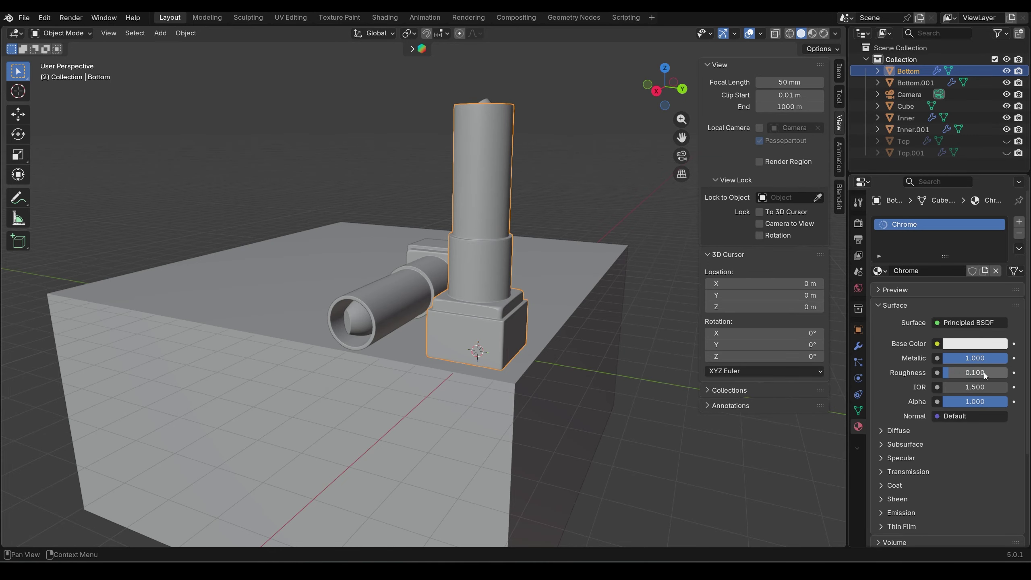
Link the Chrome material to the lying container's bottom part, switch the viewport to Material Preview, and clear the selection
{"action": "left_click", "coordinate": [390, 290], "text": "shift"}
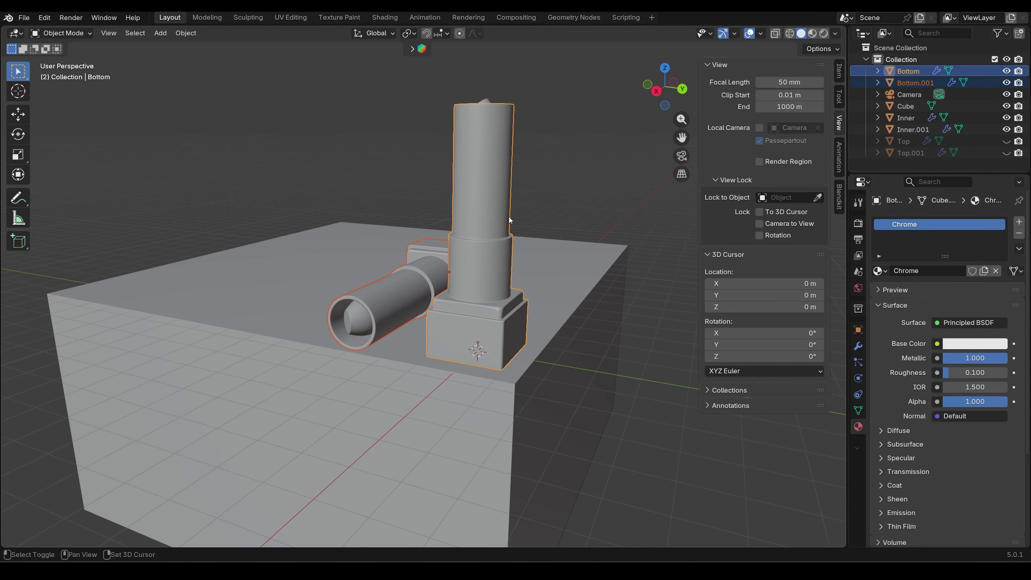
{"action": "key", "text": "ctrl+l"}
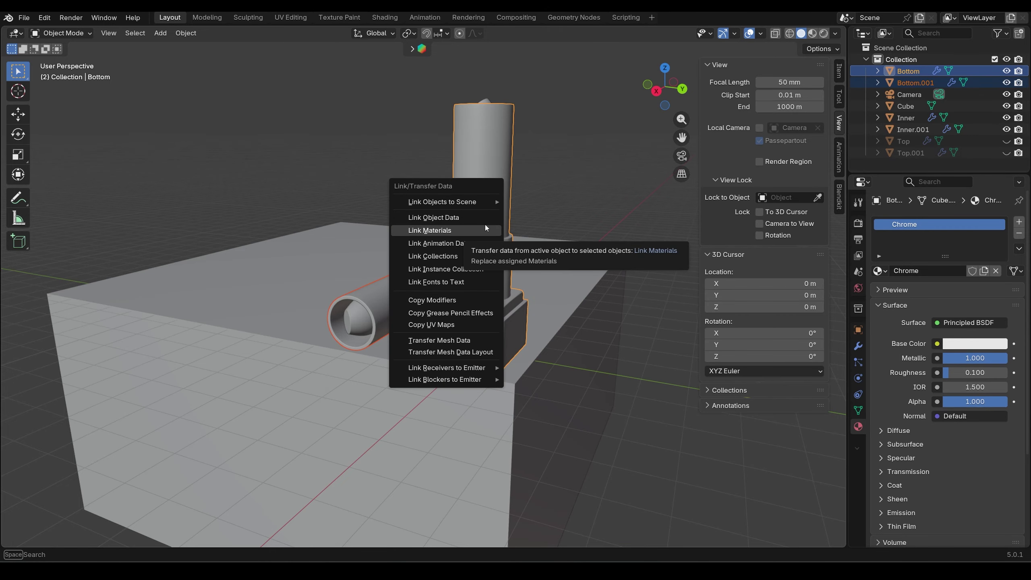
{"action": "left_click", "coordinate": [485, 225]}
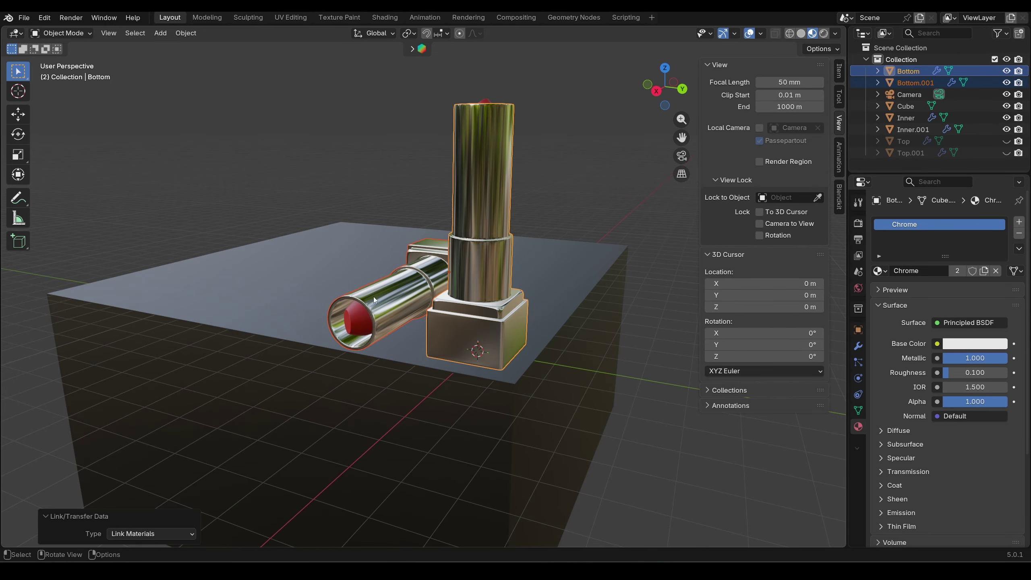
{"action": "left_click", "coordinate": [570, 184]}
Unhide the Top and Top.001 covers in the viewport
{"action": "middle_click_drag", "start_coordinate": [571, 184], "coordinate": [576, 240]}
{"action": "left_click", "coordinate": [1006, 141]}
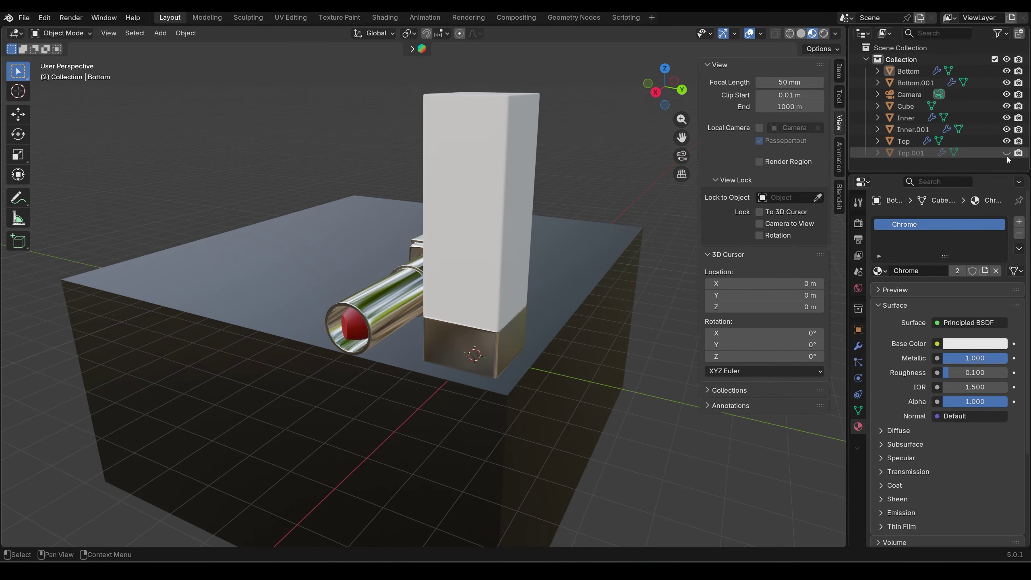
{"action": "left_click", "coordinate": [1007, 155]}
Create a material named Glass on the upright container's top cover
{"action": "middle_click_drag", "start_coordinate": [690, 180], "coordinate": [515, 182]}
{"action": "left_click", "coordinate": [479, 150]}
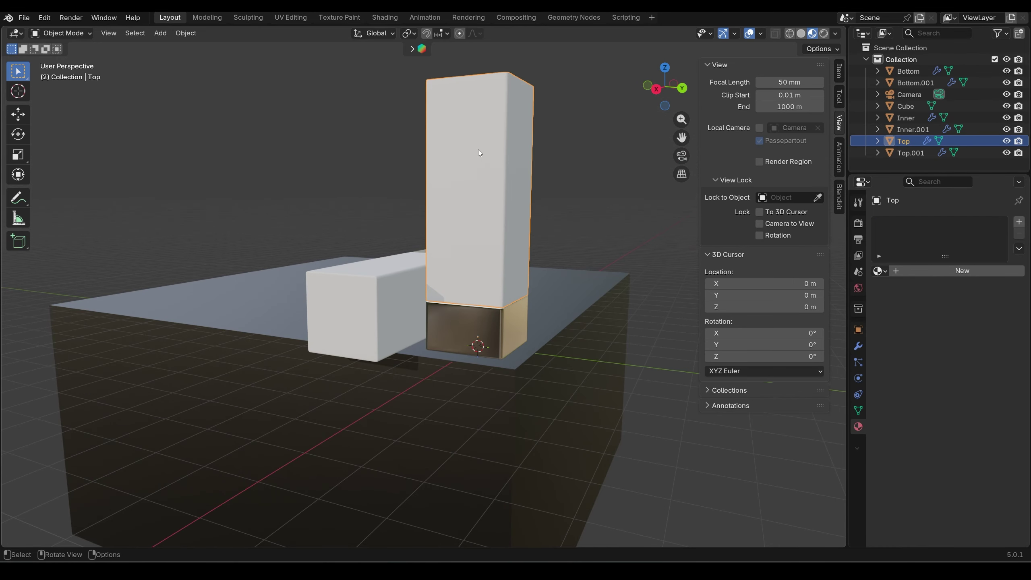
{"action": "left_click", "coordinate": [934, 271]}
{"action": "double_click", "coordinate": [961, 225]}
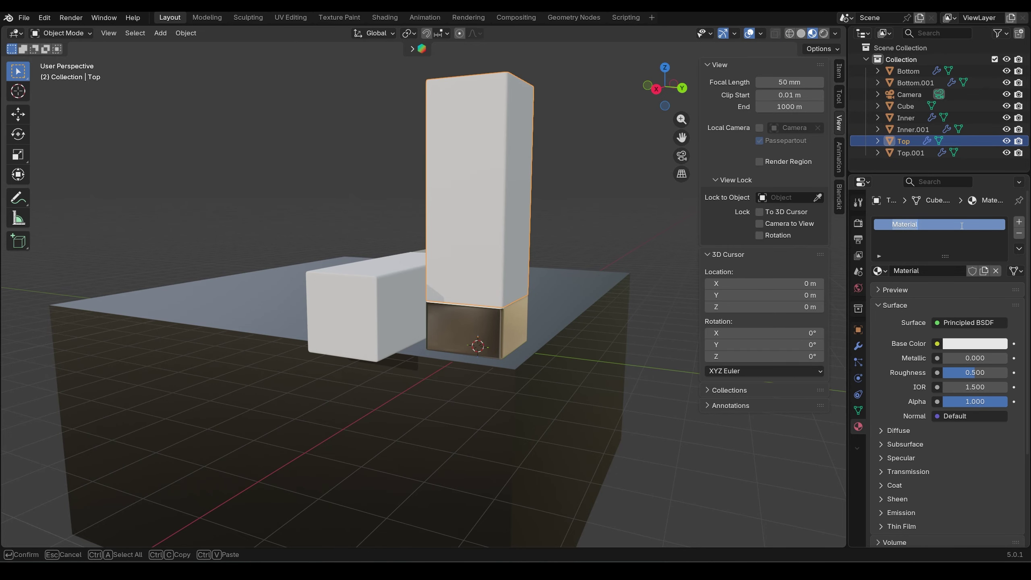
{"action": "type", "text": "Glass"}
{"action": "key", "text": "Return"}
Set the Glass material's base color to dark red
{"action": "left_click", "coordinate": [947, 343]}
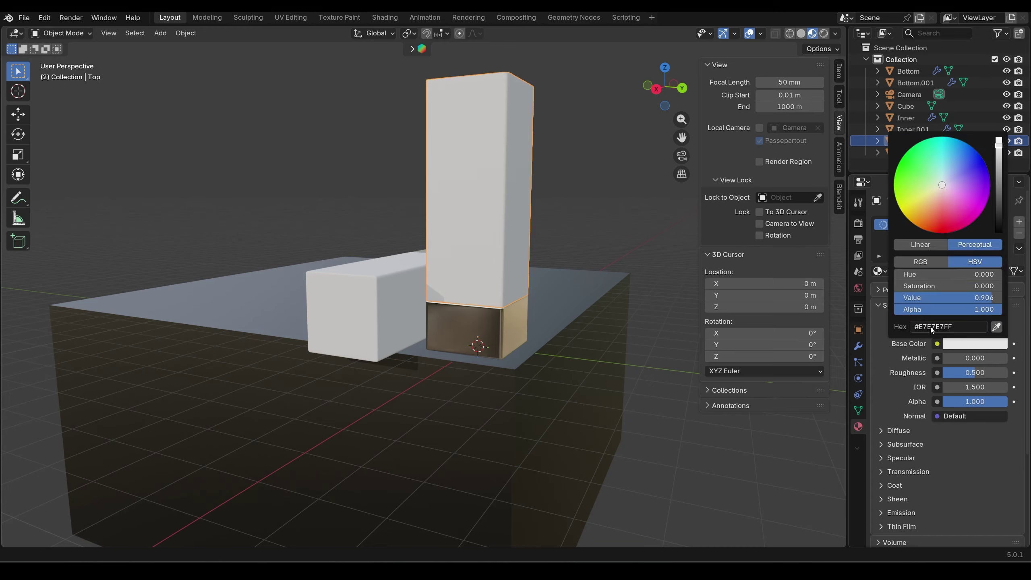
{"action": "left_click", "coordinate": [939, 226]}
{"action": "mouse_move", "coordinate": [992, 185]}
{"action": "left_mouse_down"}
{"action": "mouse_move", "coordinate": [997, 196]}
{"action": "mouse_move", "coordinate": [998, 184]}
{"action": "left_mouse_up"}
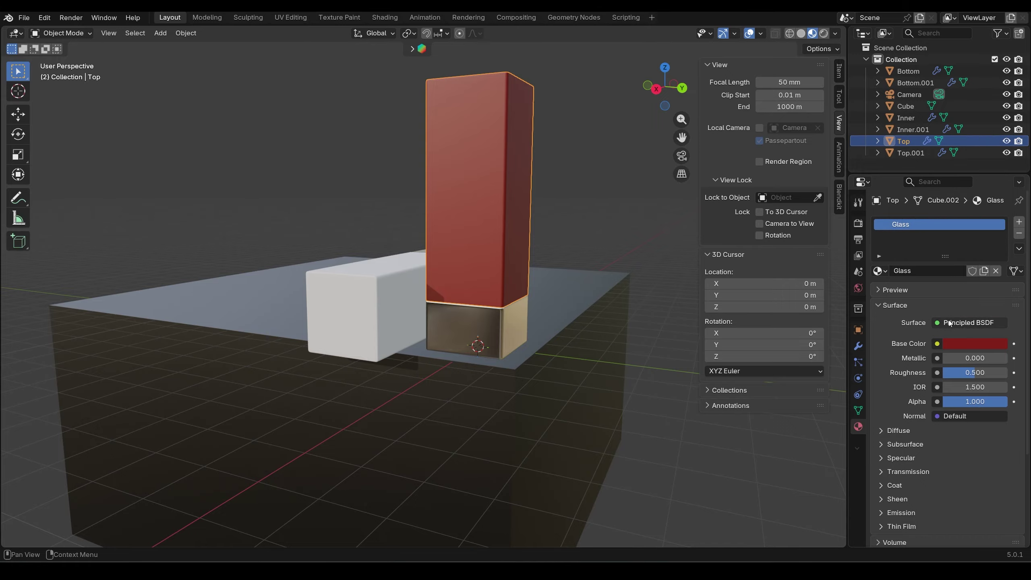
Change the Glass material's surface shader to Glass BSDF and set its roughness to 0.1
{"action": "left_click", "coordinate": [938, 324]}
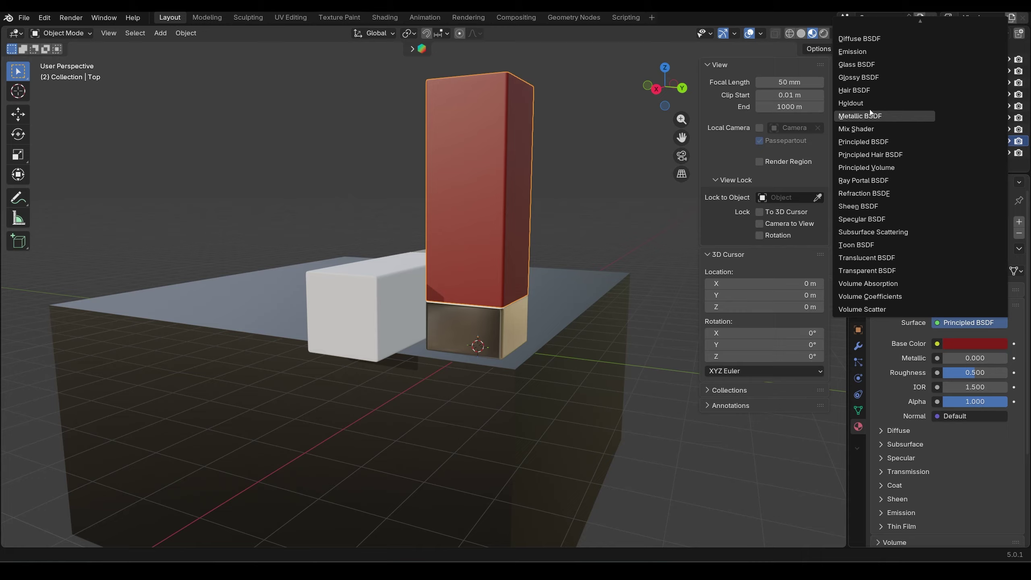
{"action": "left_click", "coordinate": [862, 66]}
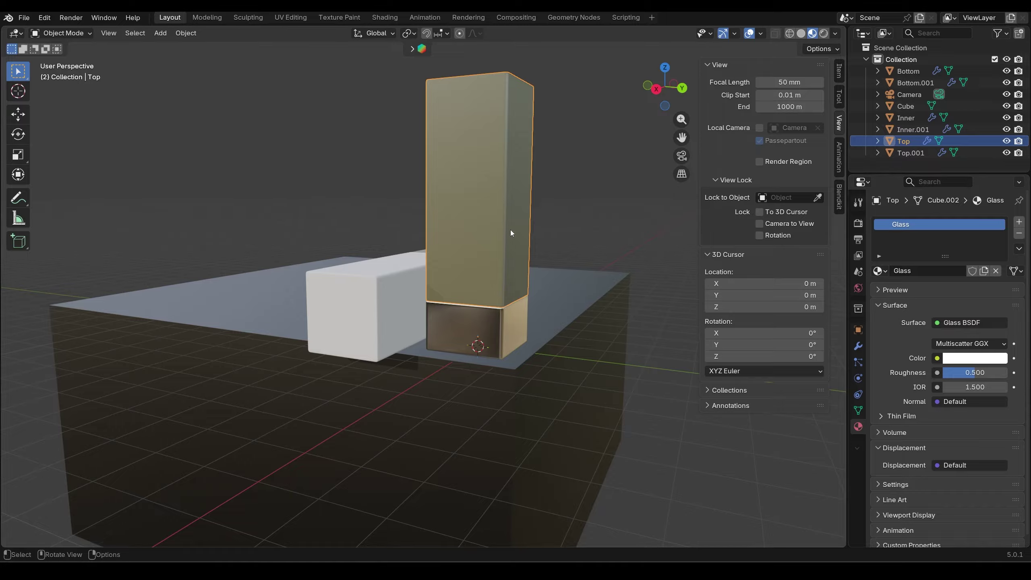
{"action": "mouse_move", "coordinate": [975, 373]}
{"action": "left_mouse_down"}
{"action": "mouse_move", "coordinate": [948, 372]}
{"action": "mouse_move", "coordinate": [962, 372]}
{"action": "left_mouse_up"}
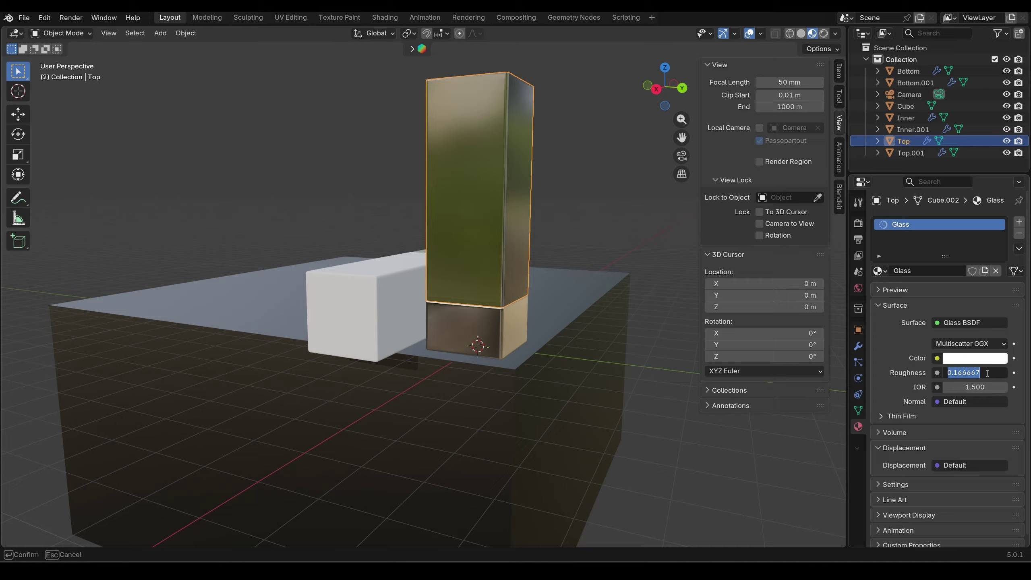
Link the Glass material from the upright container's cover to the lying container's cover, and clear the selection
{"action": "left_click", "coordinate": [367, 300], "text": "shift"}
{"action": "left_click", "coordinate": [469, 243], "text": "shift"}
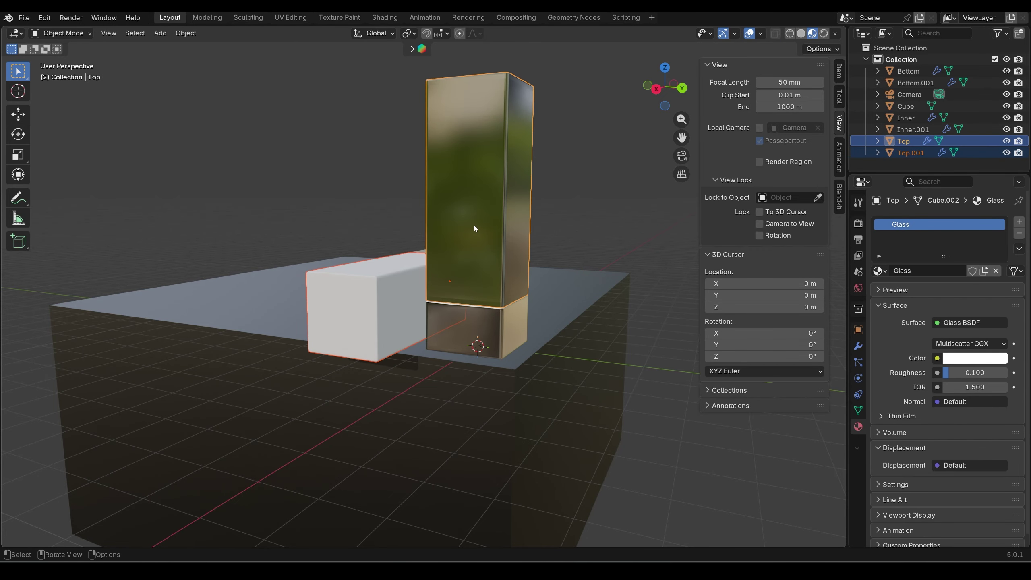
{"action": "key", "text": "ctrl+l"}
{"action": "left_click", "coordinate": [433, 226]}
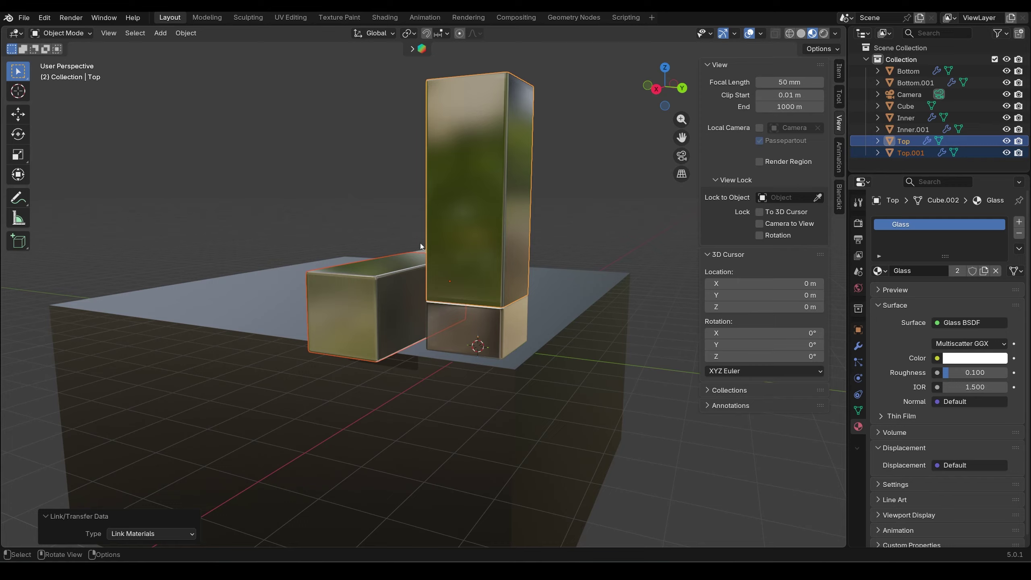
{"action": "middle_click_drag", "start_coordinate": [421, 243], "coordinate": [506, 264]}
{"action": "left_click", "coordinate": [570, 260]}
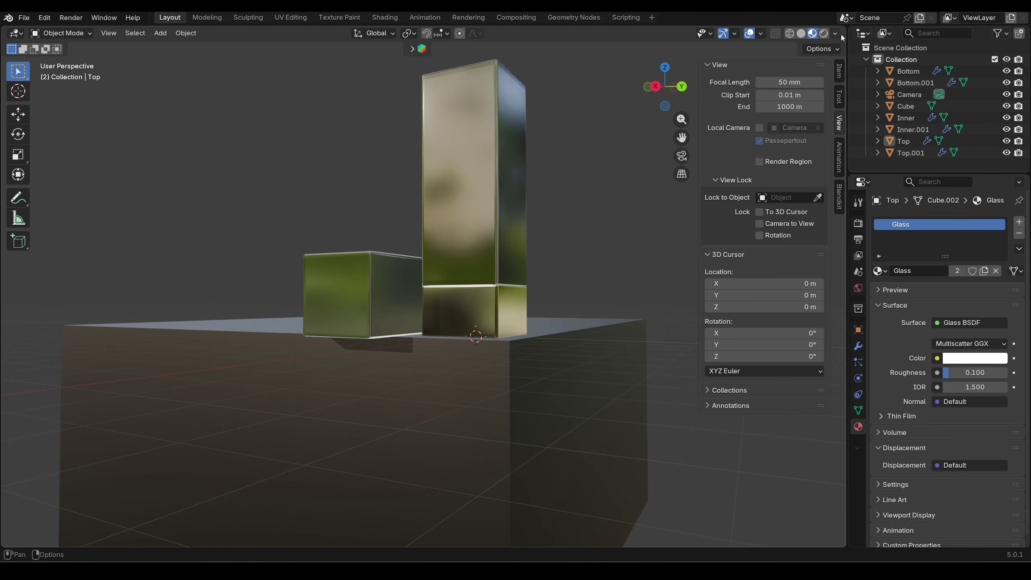
Show the camera view without a sidebar in a second 3D viewport, and set a render region around the whole camera frame
{"action": "left_click_drag", "start_coordinate": [844, 29], "coordinate": [331, 58]}
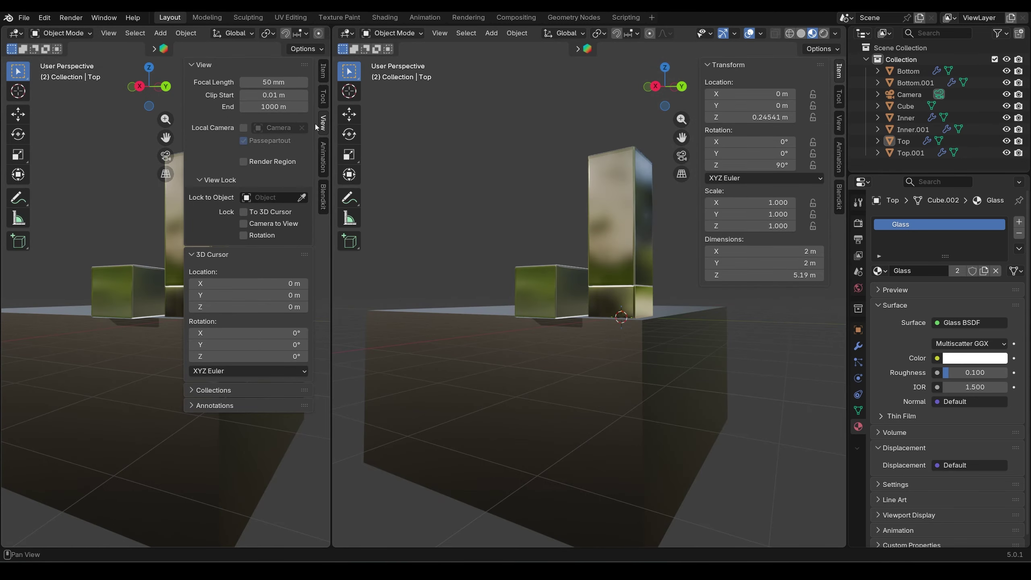
{"action": "key", "text": "n"}
{"action": "middle_click_drag", "start_coordinate": [165, 137], "coordinate": [200, 156]}
{"action": "key", "text": "KP_0"}
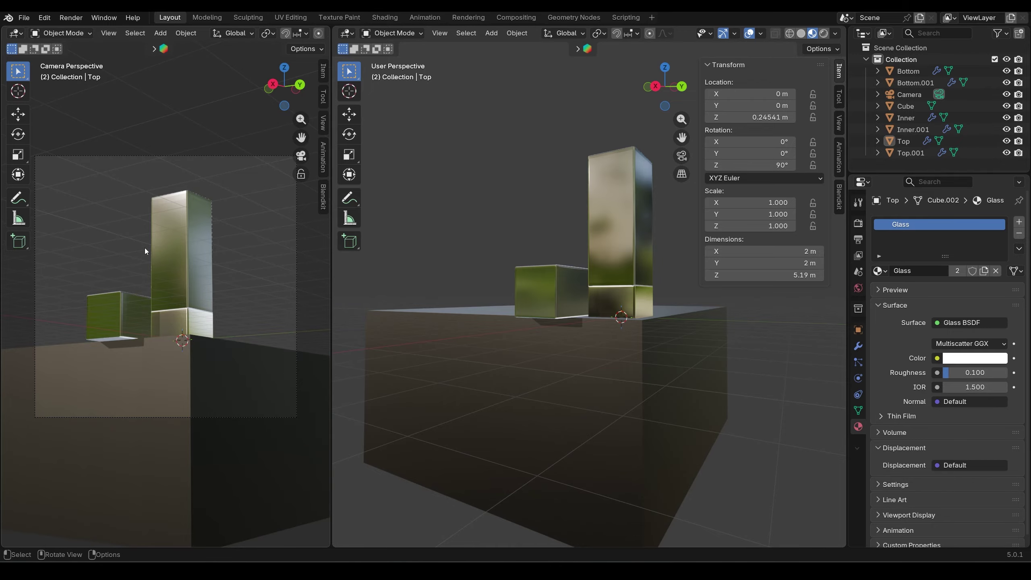
{"action": "key", "text": "ctrl+b"}
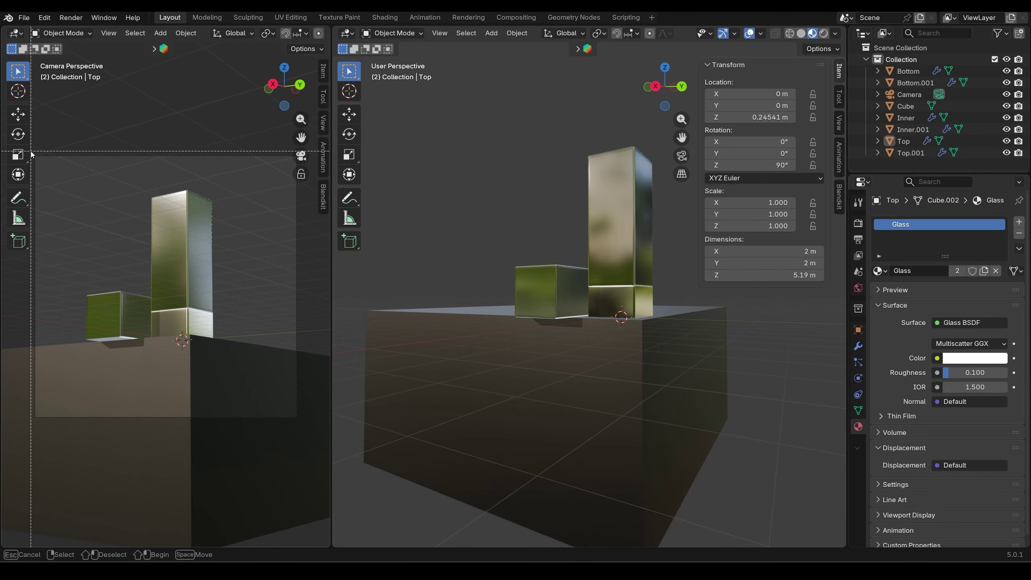
{"action": "left_click_drag", "start_coordinate": [31, 151], "coordinate": [302, 429]}
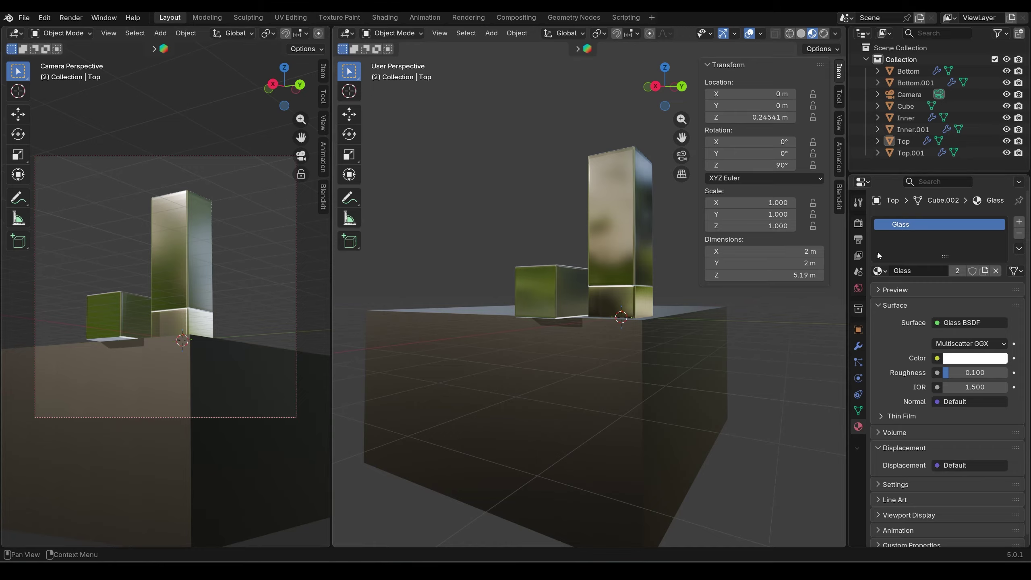
Set the Cycles render device to GPU Compute
{"action": "left_click", "coordinate": [860, 224]}
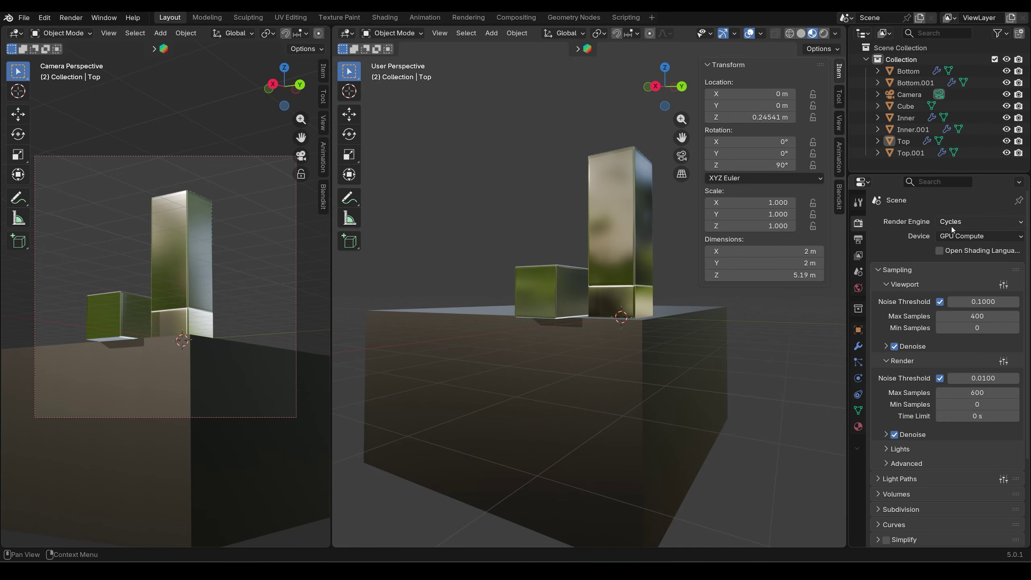
{"action": "left_click", "coordinate": [962, 240]}
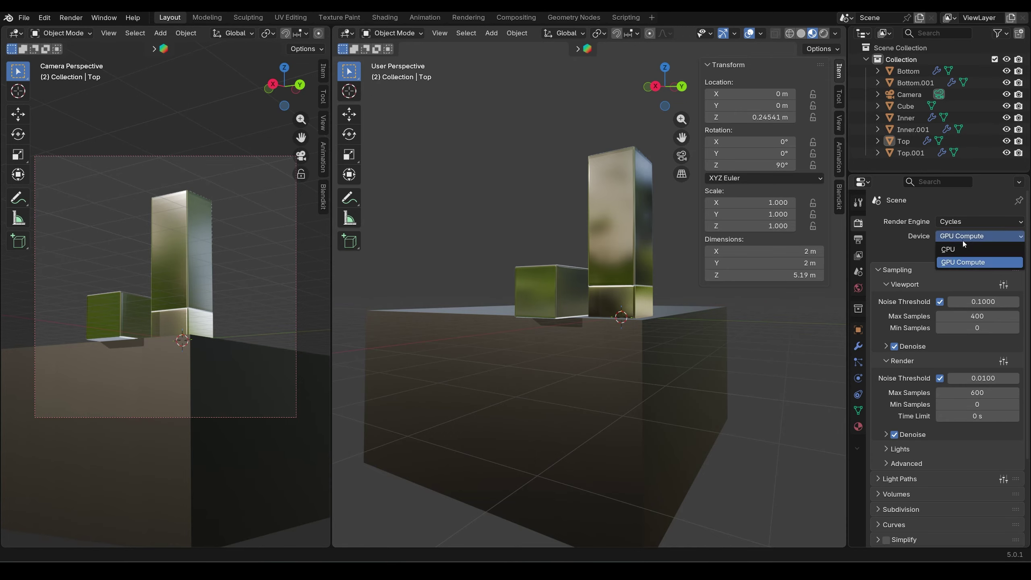
{"action": "left_click", "coordinate": [958, 263]}
Set the output resolution to 2000 by 2000 px
{"action": "left_click", "coordinate": [858, 239]}
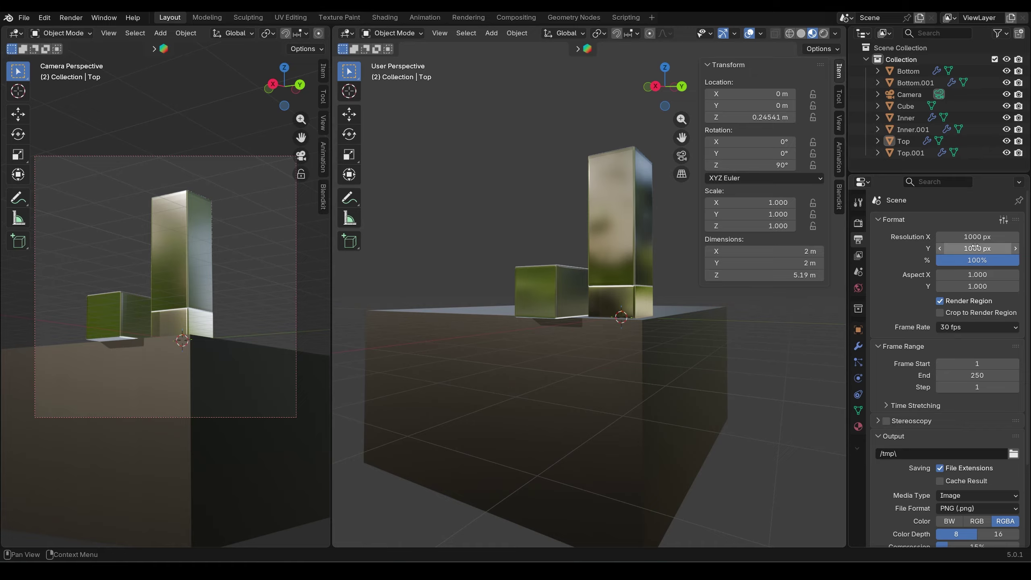
{"action": "left_click", "coordinate": [984, 237]}
{"action": "type", "text": "2000"}
{"action": "key", "text": "Tab"}
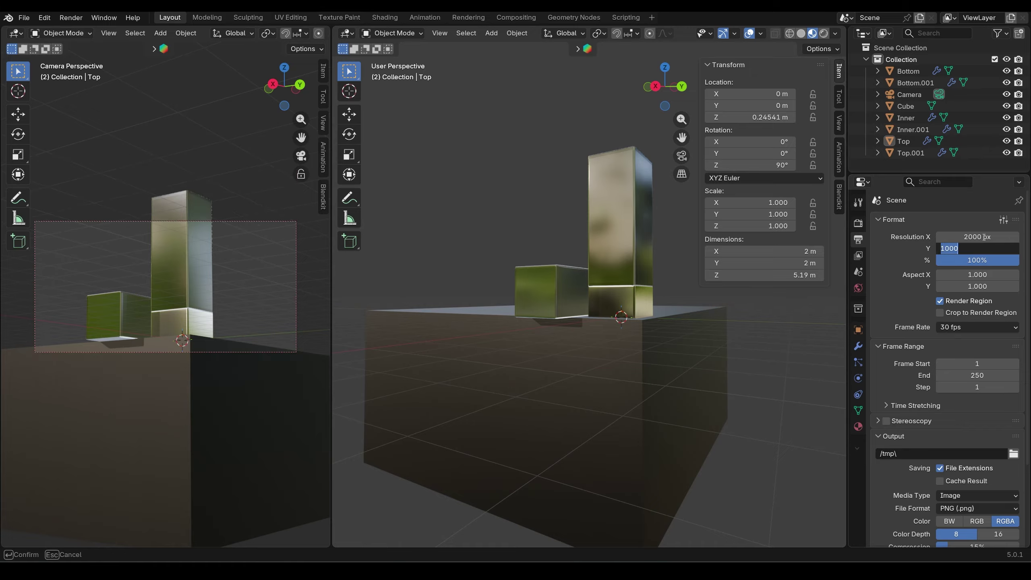
{"action": "type", "text": "2000"}
{"action": "key", "text": "Return"}
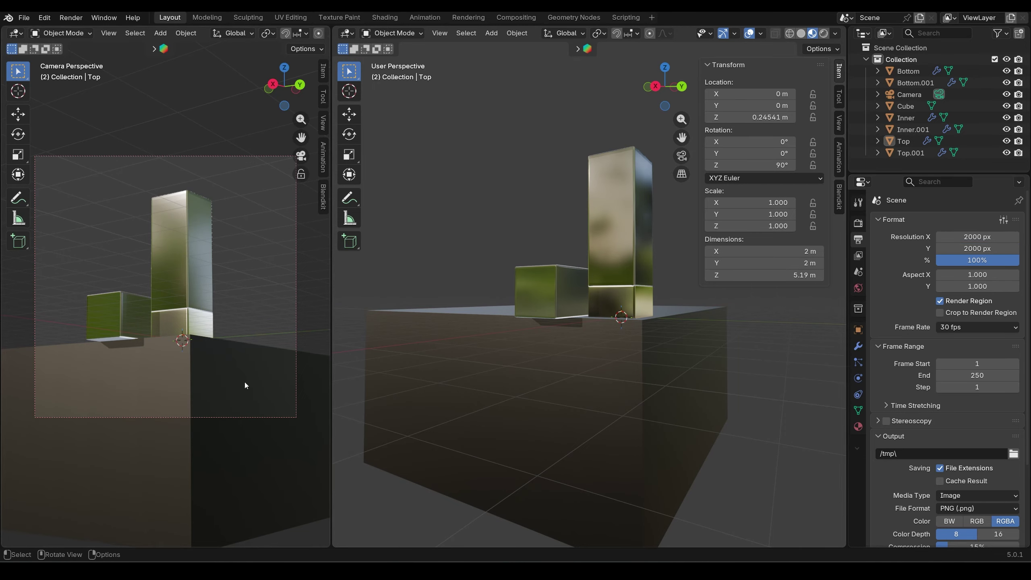
Try an output resolution of 1080 by 1920 px, and return it to 2000 by 2000 px
{"action": "left_click", "coordinate": [983, 238]}
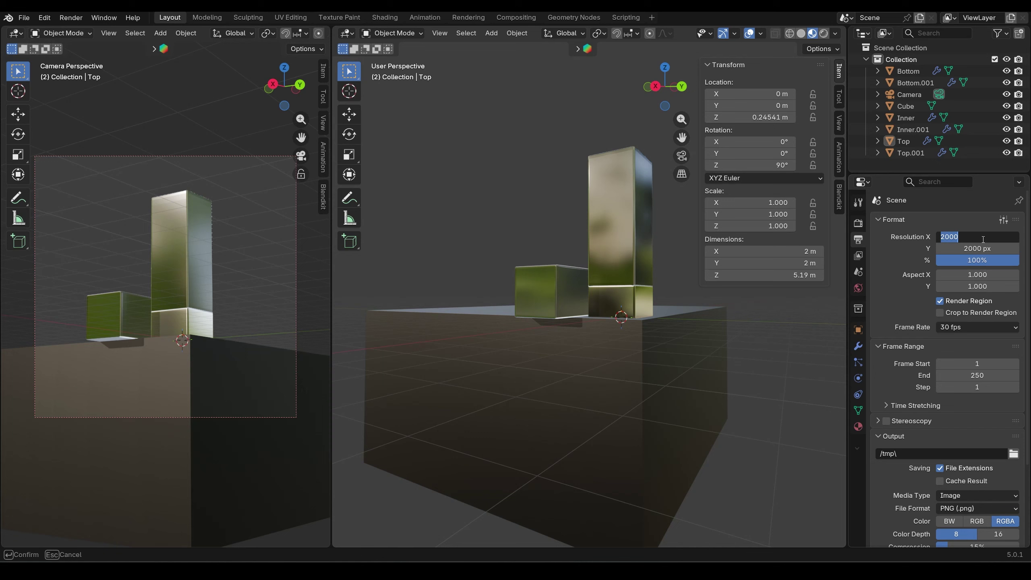
{"action": "type", "text": "1080"}
{"action": "key", "text": "Tab"}
{"action": "type", "text": "1"}
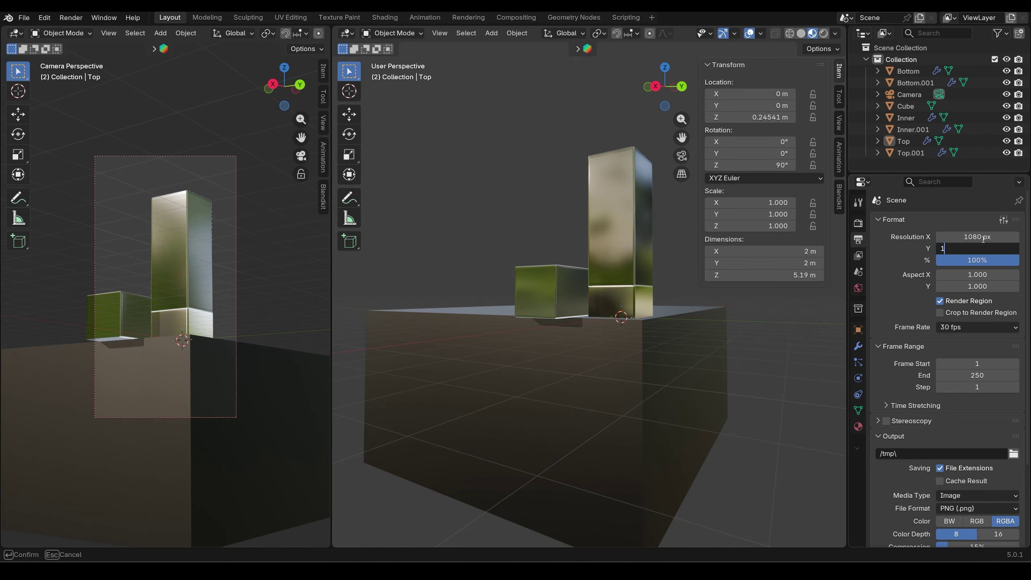
{"action": "type", "text": "920"}
{"action": "key", "text": "Return"}
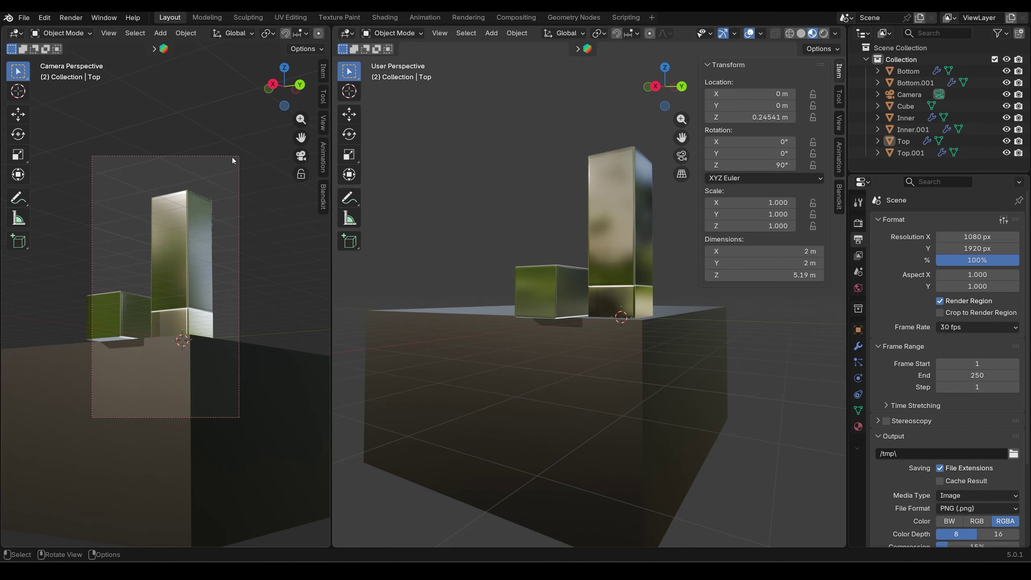
{"action": "left_click", "coordinate": [976, 238]}
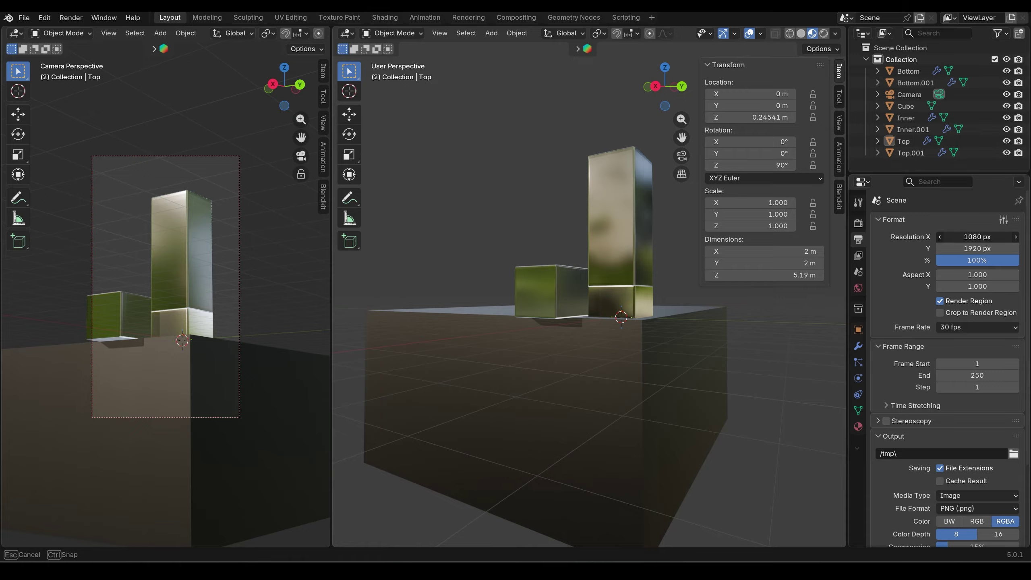
{"action": "type", "text": "20000"}
{"action": "key", "text": "Tab"}
{"action": "type", "text": "2000"}
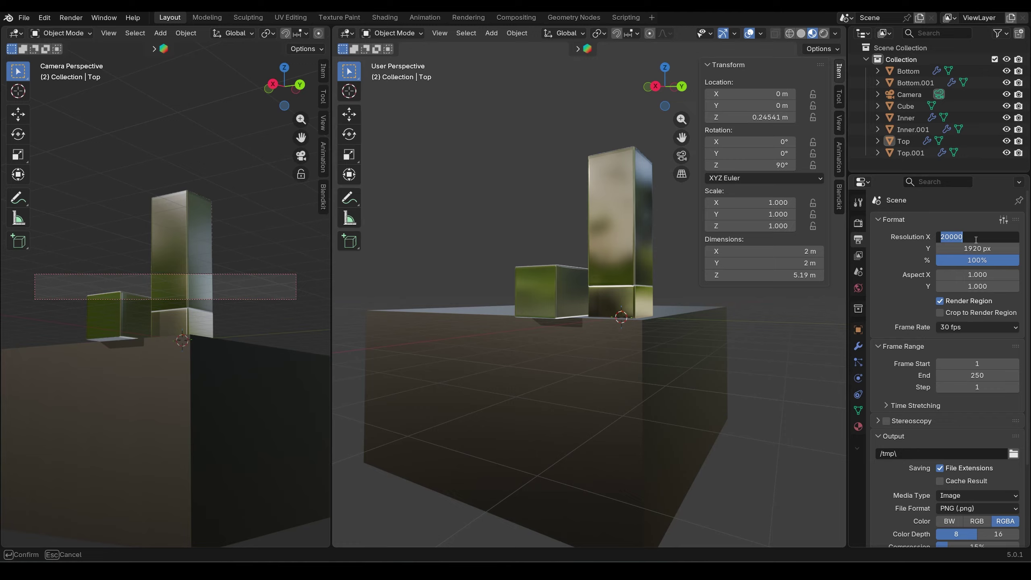
{"action": "key", "text": "Return"}
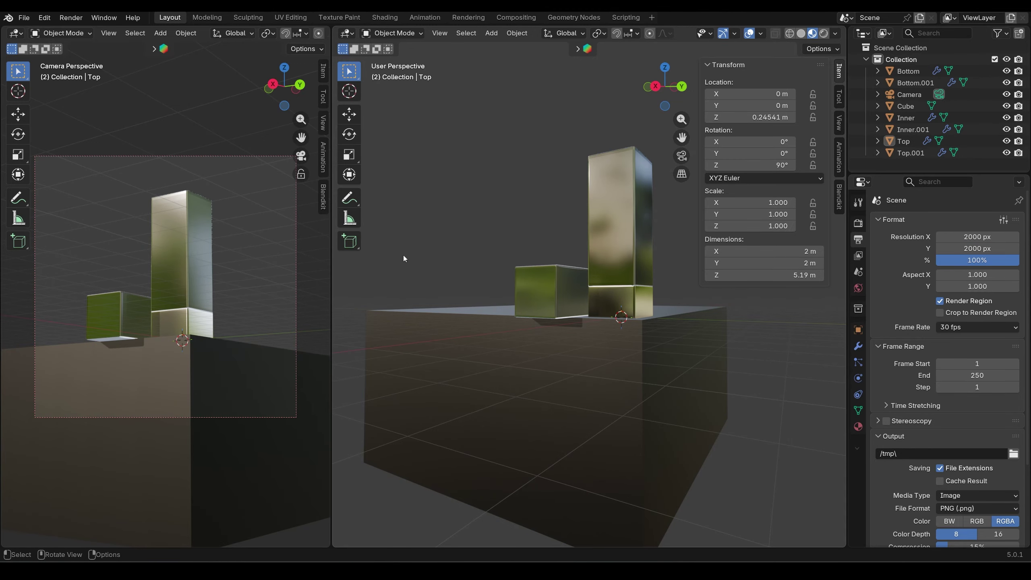
Widen the camera viewport, switch it to Rendered shading and hide its floor grid
{"action": "left_click_drag", "start_coordinate": [331, 41], "coordinate": [538, 41]}
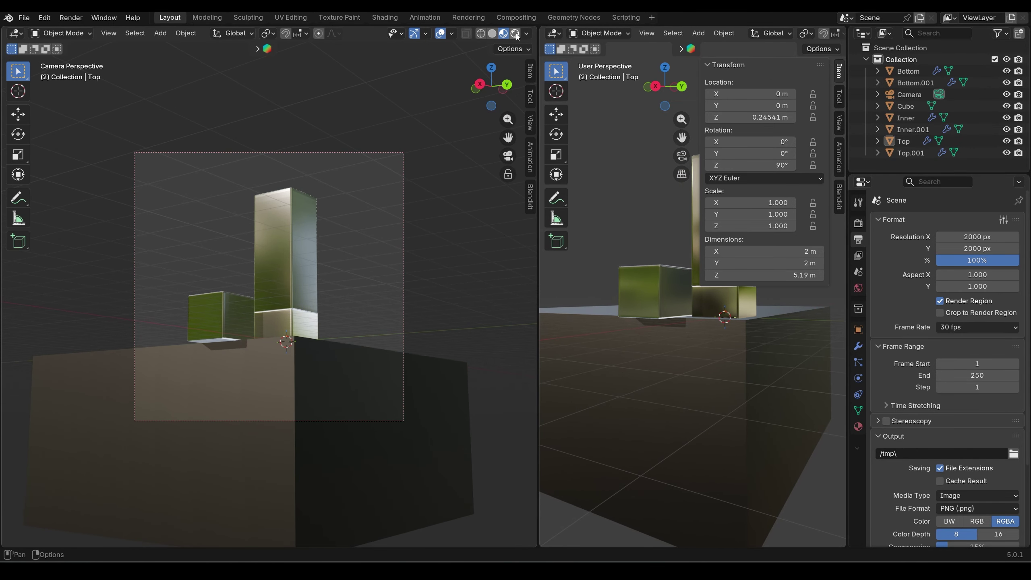
{"action": "left_click", "coordinate": [500, 33]}
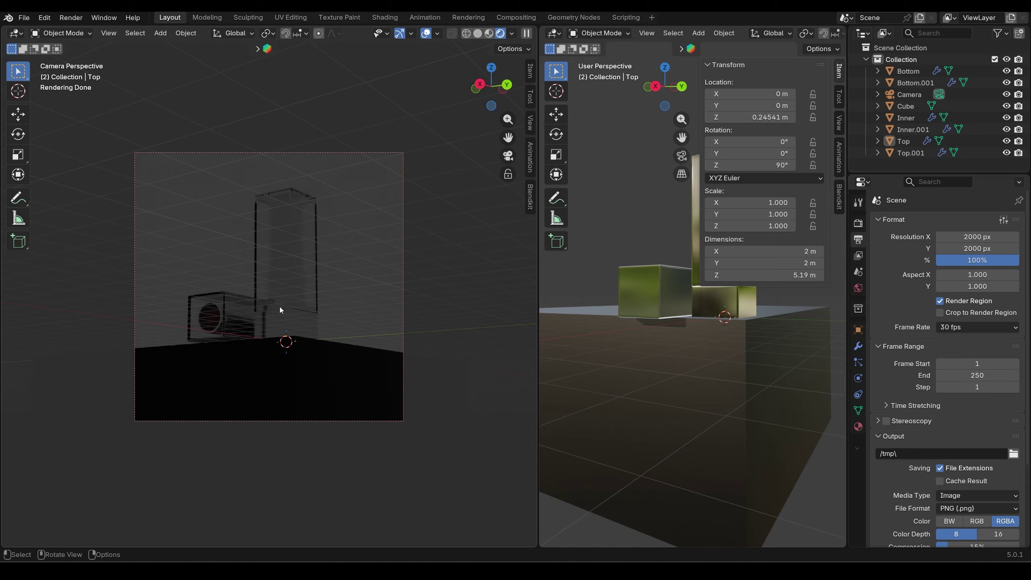
{"action": "left_click", "coordinate": [436, 35]}
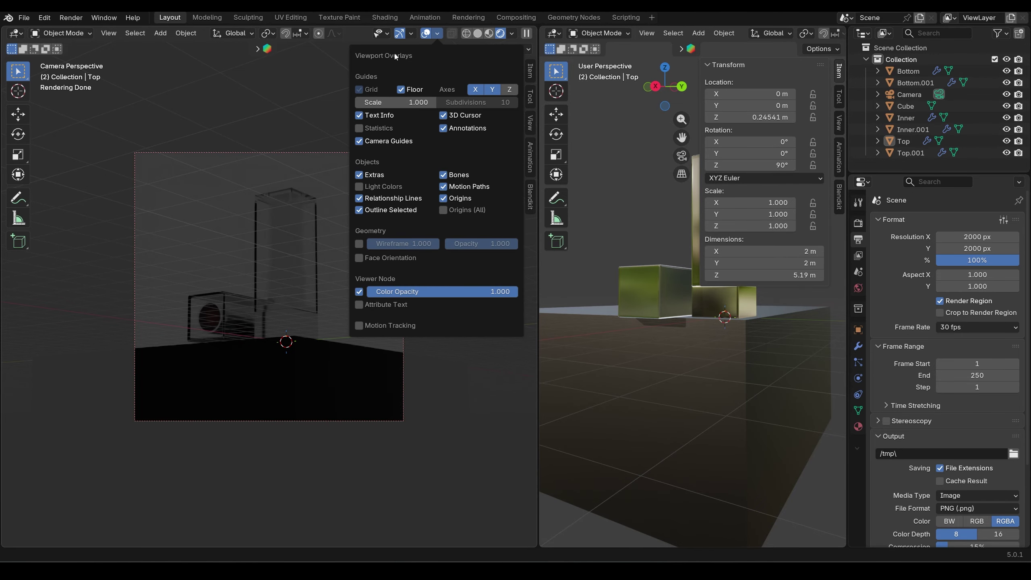
{"action": "left_click", "coordinate": [401, 90]}
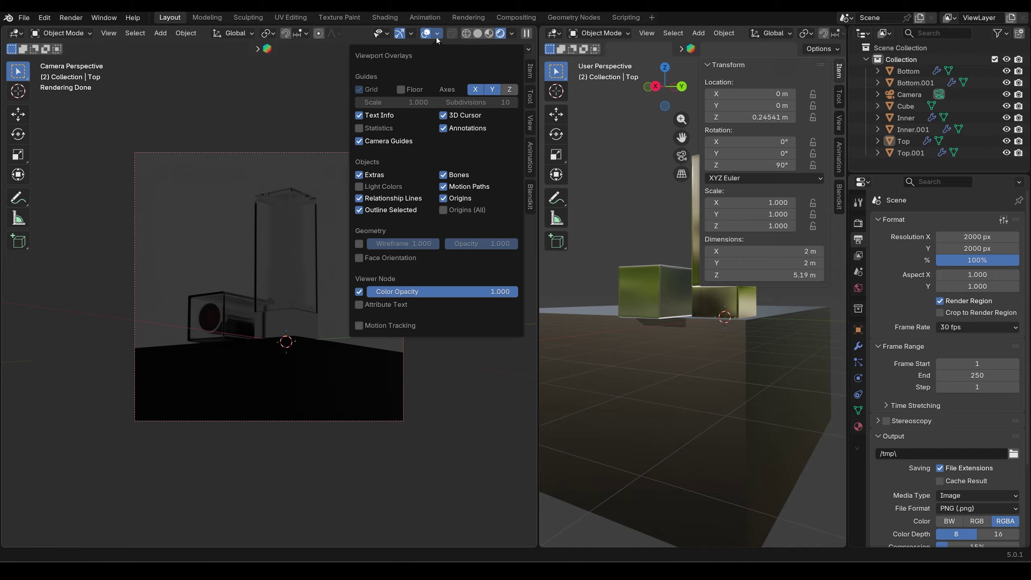
Narrow the camera viewport again and switch the user-perspective viewport to Solid shading
{"action": "left_click_drag", "start_coordinate": [539, 67], "coordinate": [329, 66]}
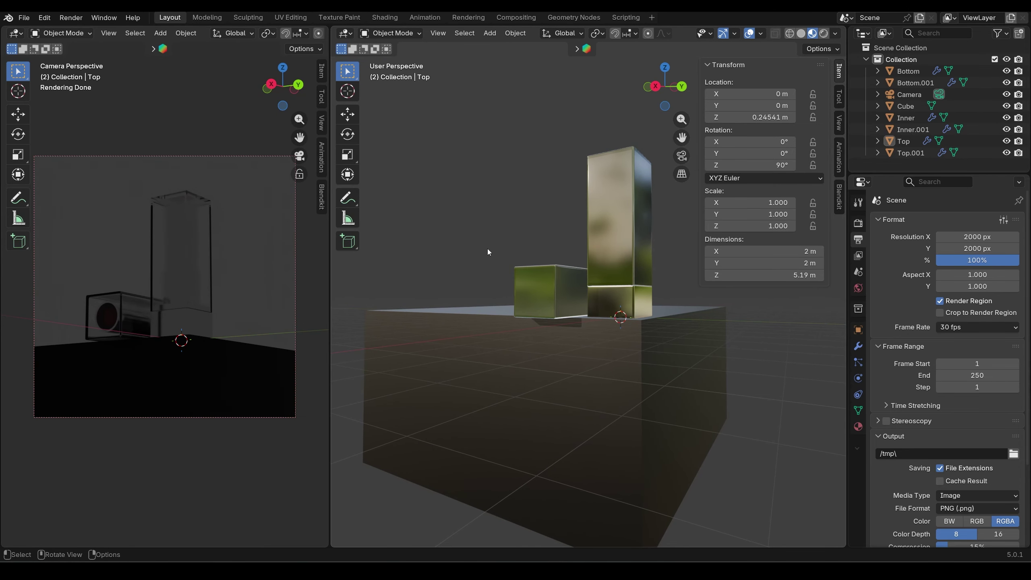
{"action": "left_click", "coordinate": [800, 33]}
{"action": "mouse_move", "coordinate": [561, 232]}
{"action": "middle_mouse_down"}
{"action": "mouse_move", "coordinate": [562, 260]}
{"action": "mouse_move", "coordinate": [653, 289]}
{"action": "mouse_move", "coordinate": [627, 276]}
{"action": "middle_mouse_up"}
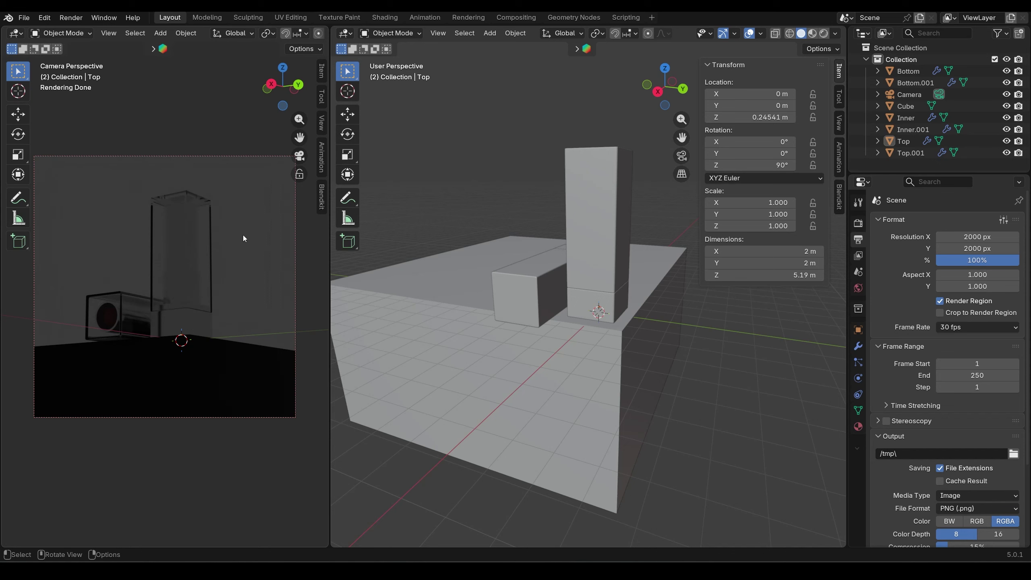
Darken the world background color to a value of 0.05
{"action": "left_click", "coordinate": [857, 289]}
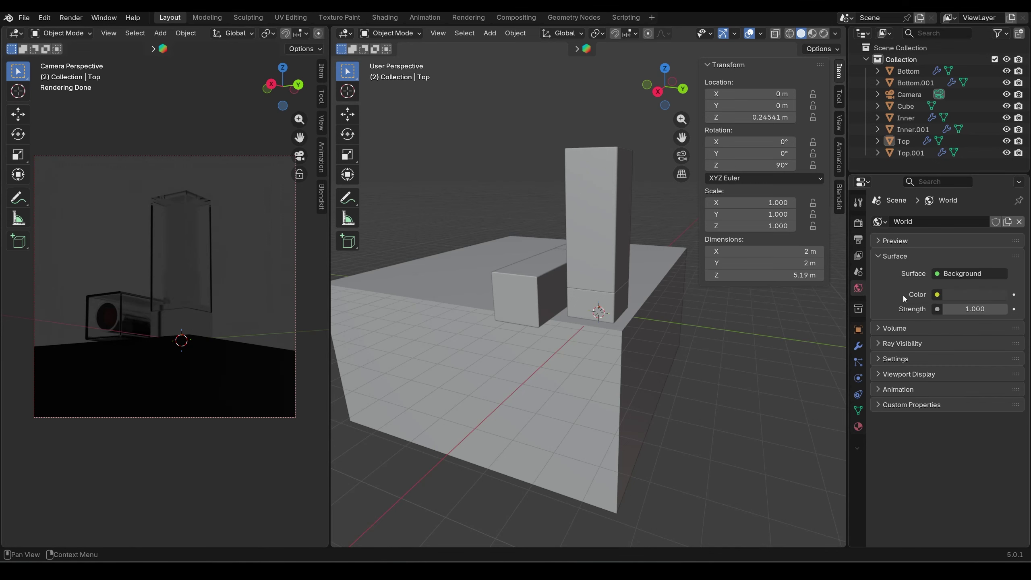
{"action": "left_click", "coordinate": [961, 292]}
{"action": "left_click_drag", "start_coordinate": [982, 248], "coordinate": [948, 248]}
{"action": "left_click", "coordinate": [1001, 244]}
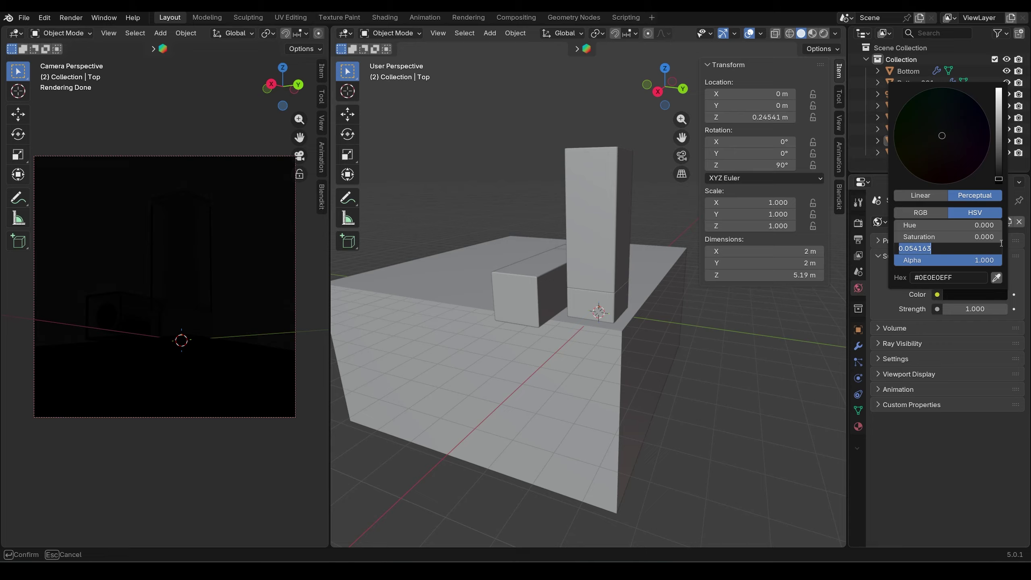
{"action": "key", "text": "BackSpace"}
{"action": "type", "text": ".05"}
{"action": "key", "text": "Return"}
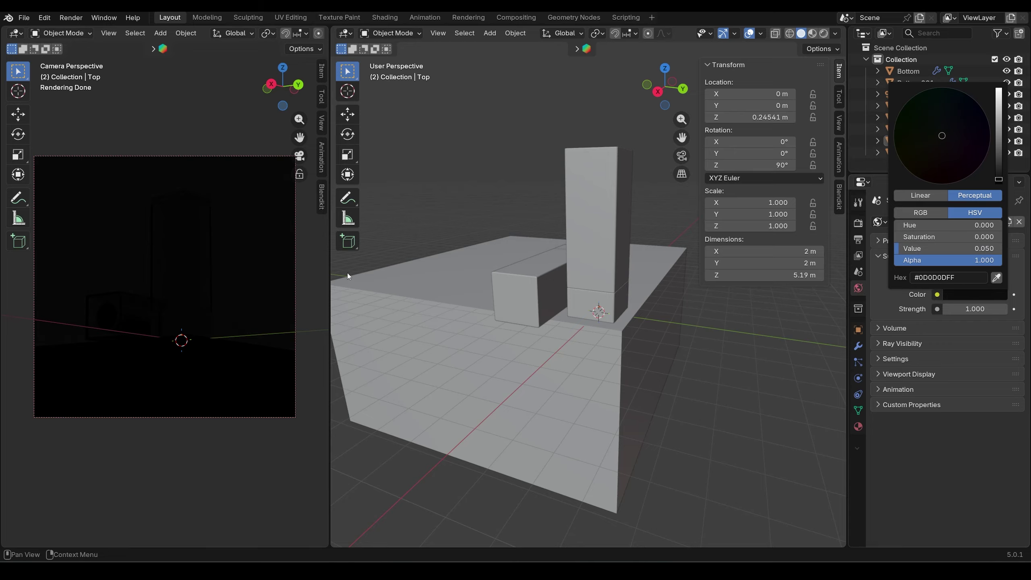
Hide the sidebar in the user-perspective viewport and add a 2 m mesh plane at the world origin
{"action": "middle_click_drag", "start_coordinate": [692, 367], "coordinate": [679, 351]}
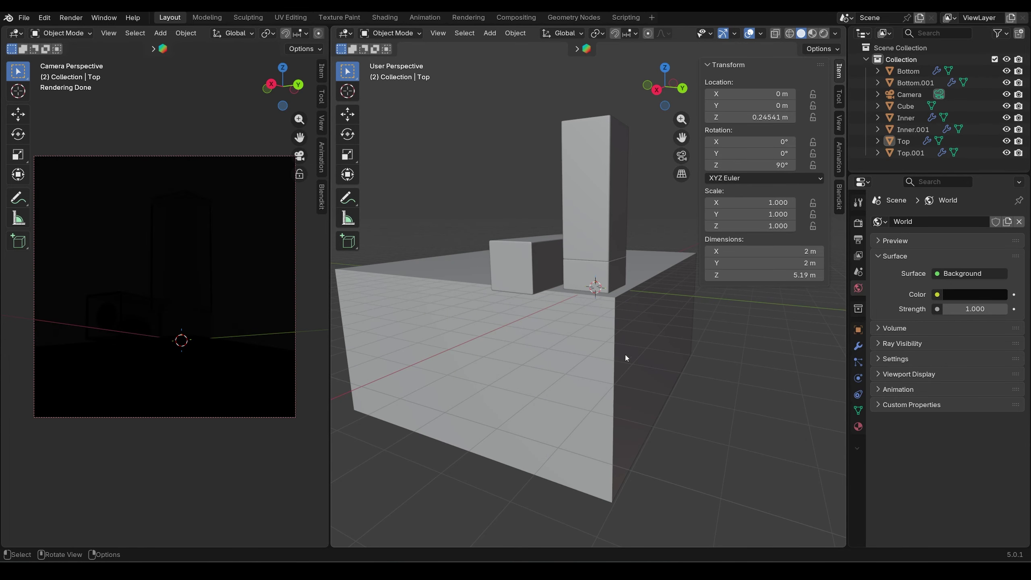
{"action": "key", "text": "n"}
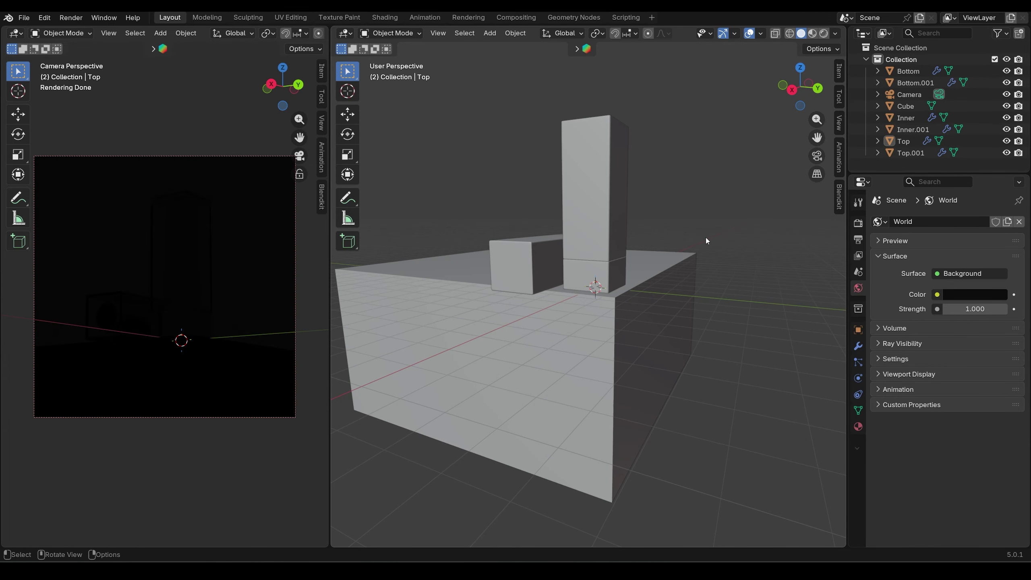
{"action": "middle_click_drag", "start_coordinate": [705, 236], "coordinate": [652, 230]}
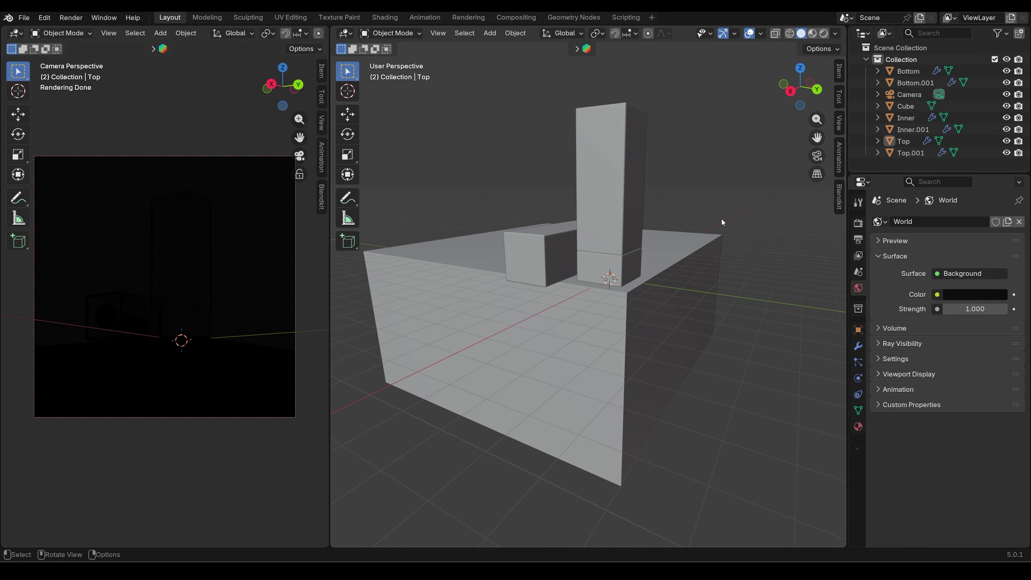
{"action": "middle_click_drag", "start_coordinate": [721, 219], "coordinate": [662, 209]}
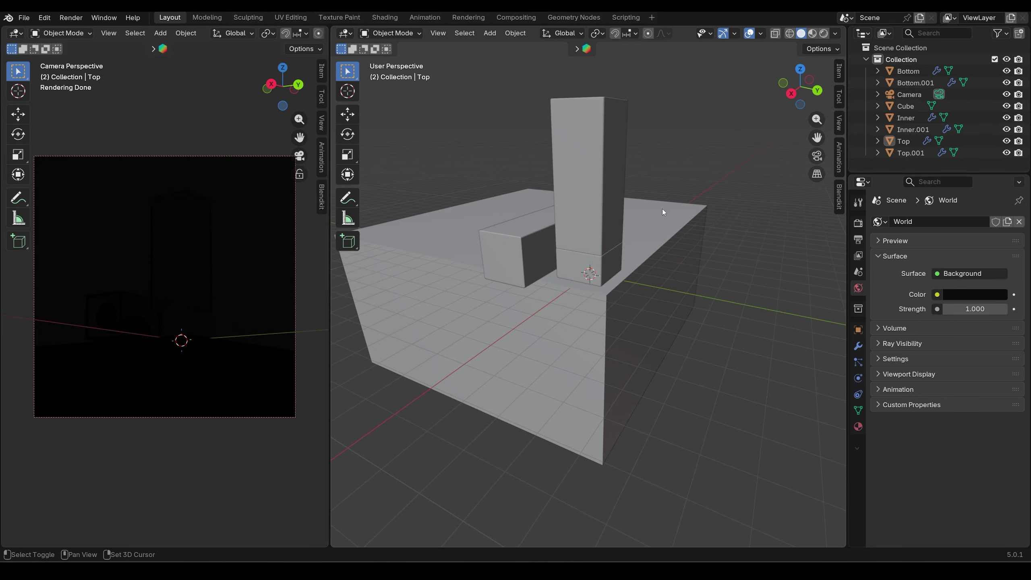
{"action": "key", "text": "shift+a"}
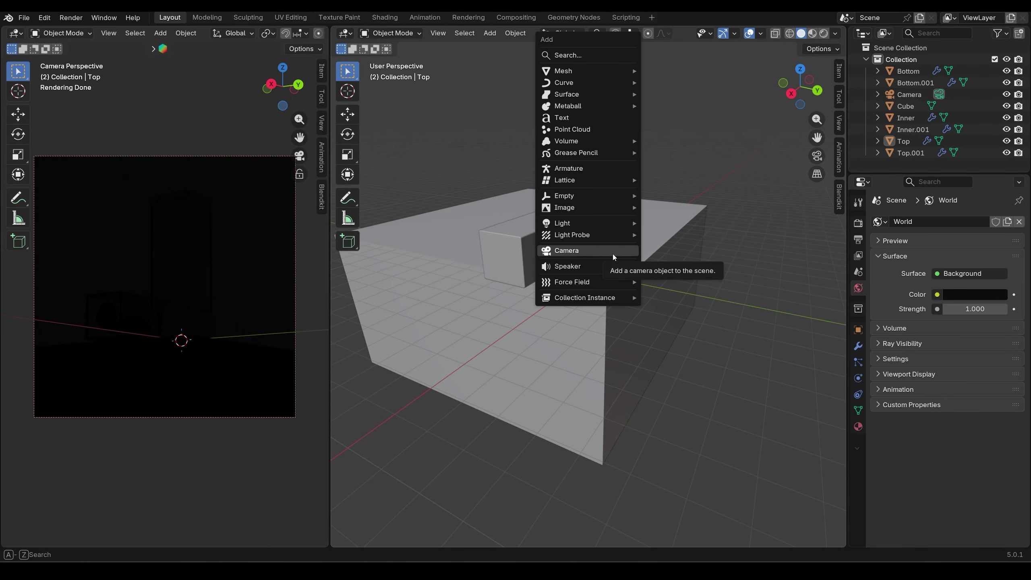
{"action": "mouse_move", "coordinate": [567, 76]}
{"action": "left_click", "coordinate": [670, 72]}
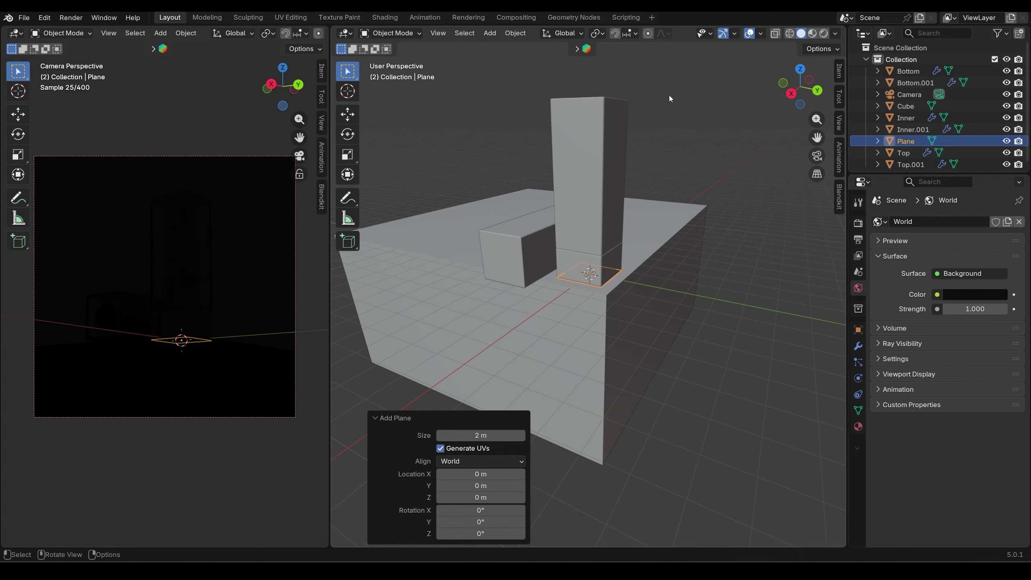
Move the new plane about 6.13 m along X in top view, out in front of the cube platform
{"action": "middle_click_drag", "start_coordinate": [674, 270], "coordinate": [580, 279]}
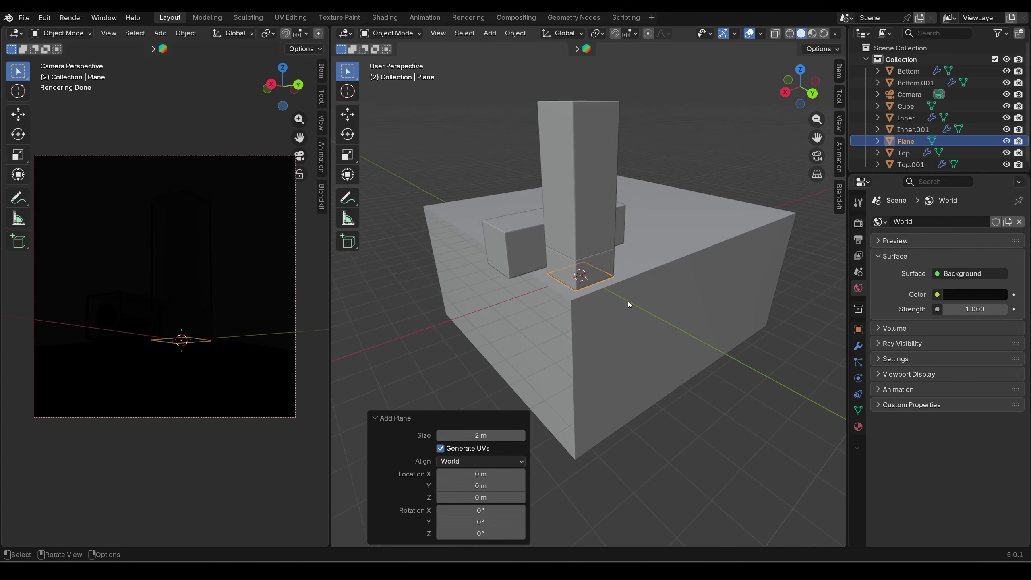
{"action": "key", "text": "KP_7"}
{"action": "middle_click_drag", "start_coordinate": [712, 304], "coordinate": [635, 295], "text": "shift"}
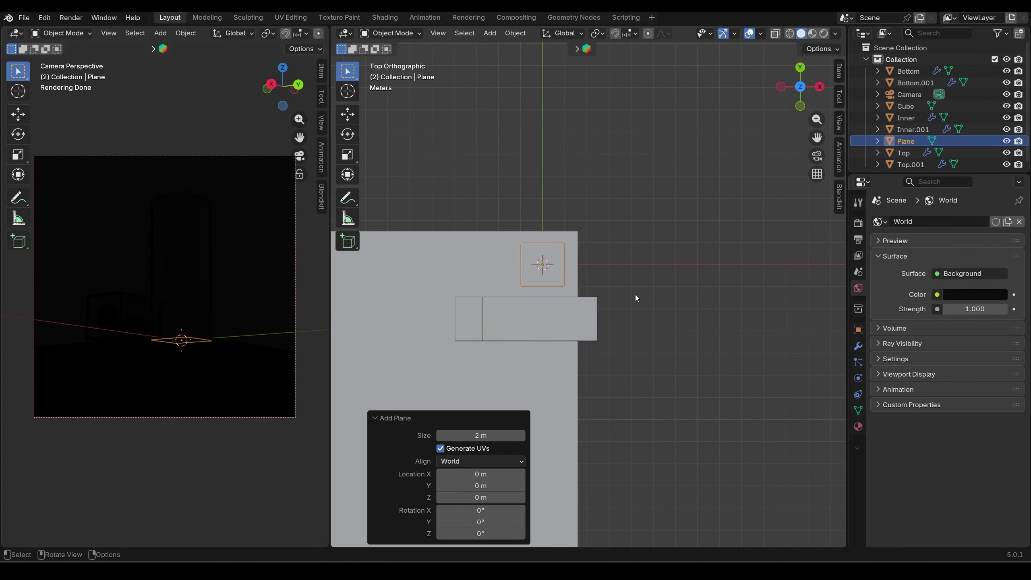
{"action": "key", "text": "g"}
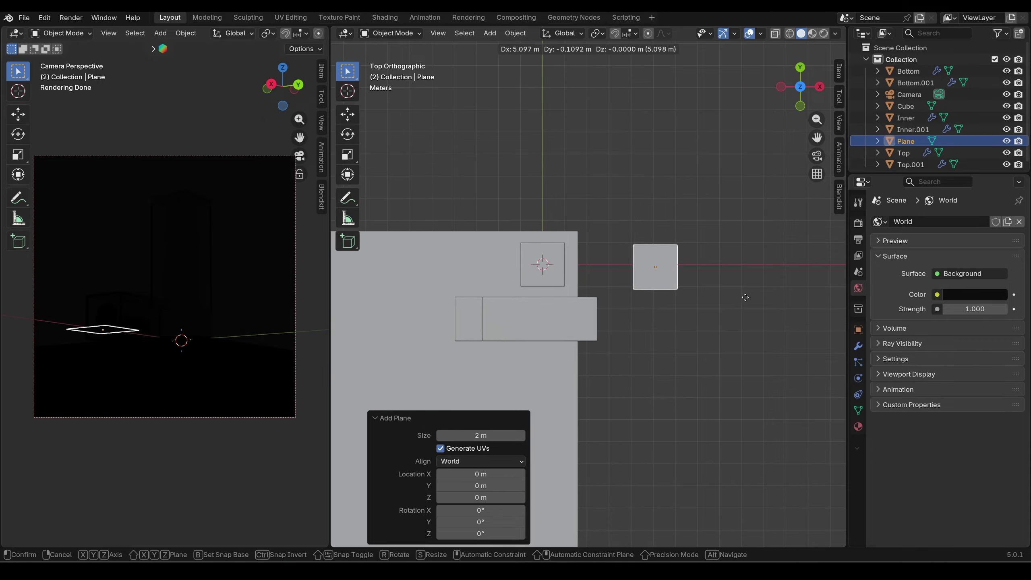
{"action": "key", "text": "x"}
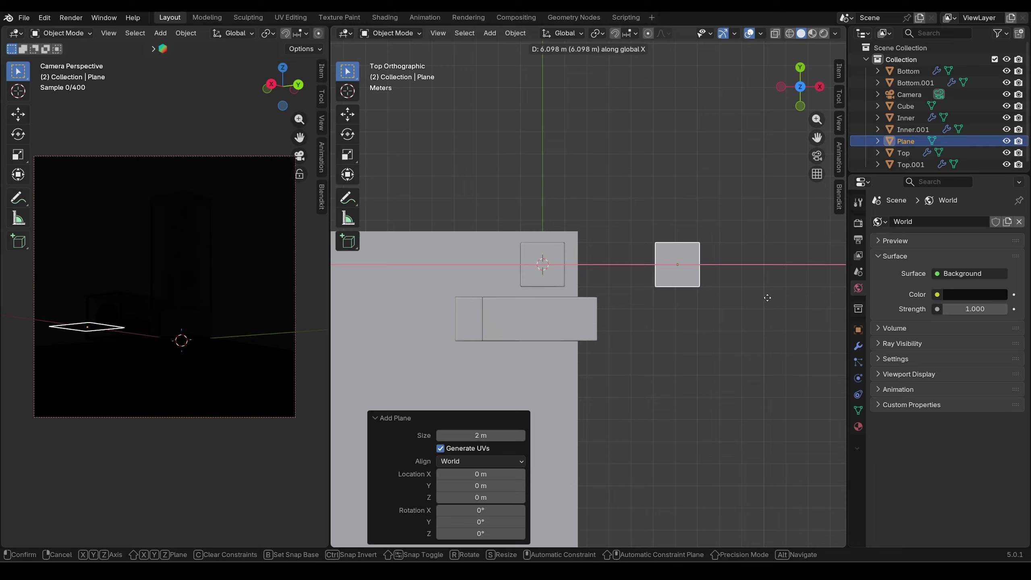
{"action": "left_click", "coordinate": [724, 293]}
Stretch the plane into a strip, scaling it by about 4.17 along X and about 0.615 along Y
{"action": "middle_click_drag", "start_coordinate": [725, 293], "coordinate": [670, 293], "text": "shift"}
{"action": "key", "text": "s"}
{"action": "key", "text": "x"}
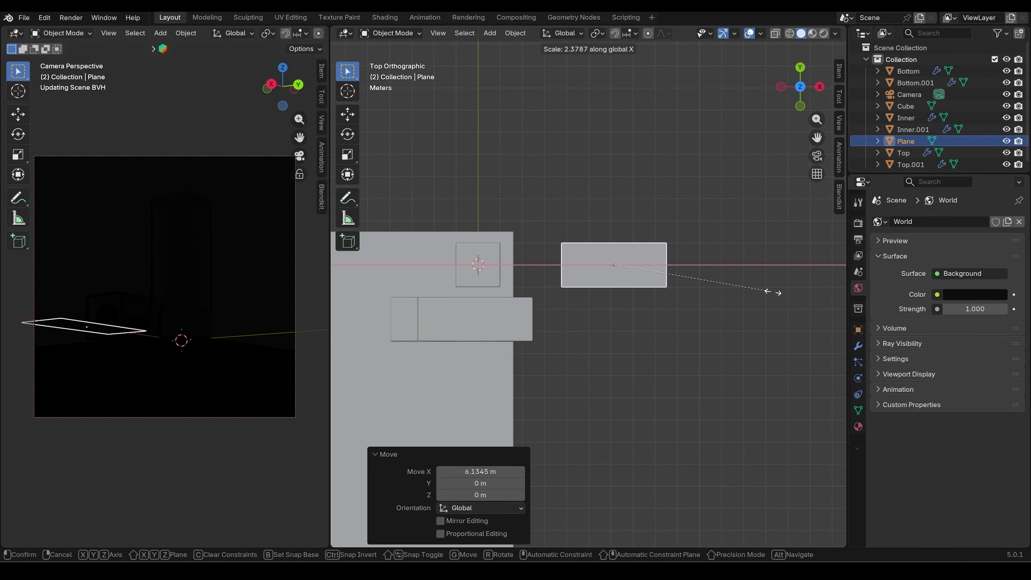
{"action": "left_click", "coordinate": [380, 288]}
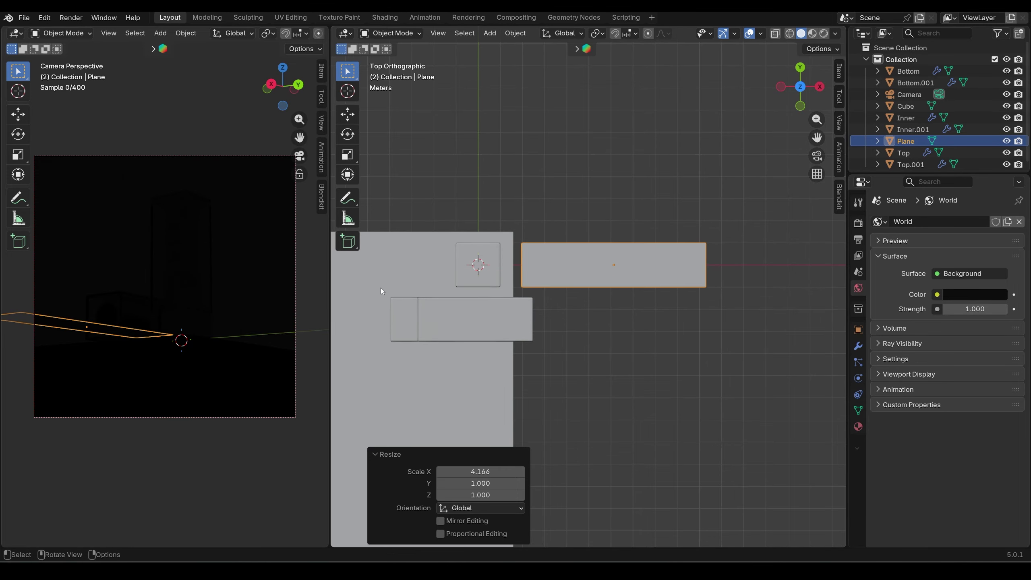
{"action": "key", "text": "s"}
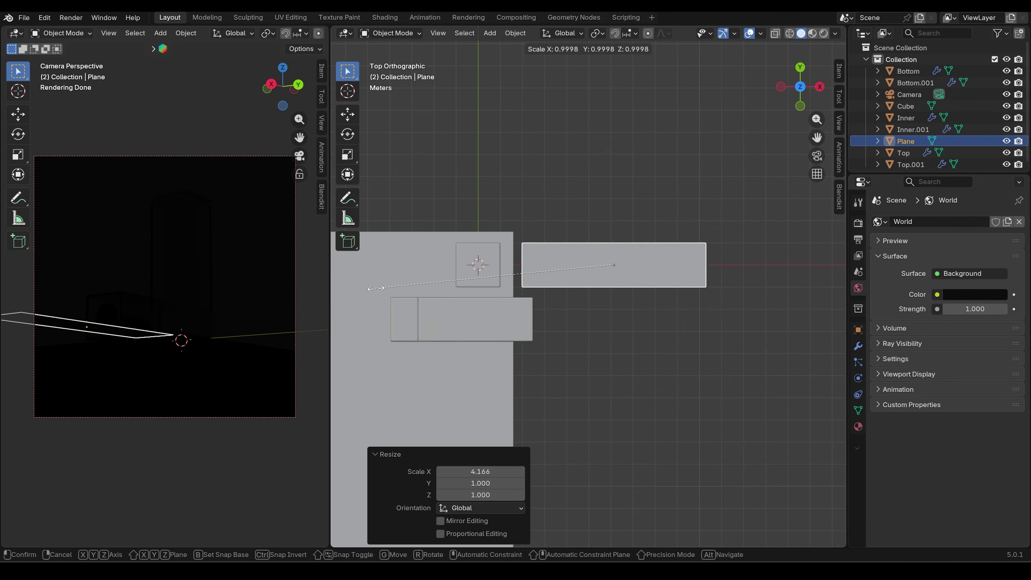
{"action": "key", "text": "y"}
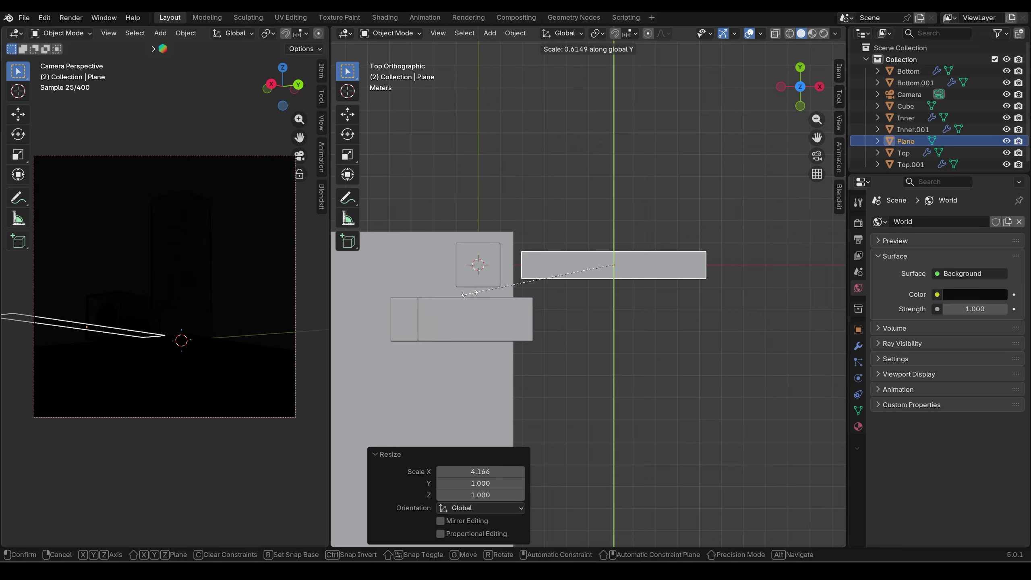
{"action": "left_click", "coordinate": [470, 294]}
Stand the strip plane upright by rotating it 90° about the global Y axis
{"action": "middle_click_drag", "start_coordinate": [664, 301], "coordinate": [519, 274]}
{"action": "key", "text": "r"}
{"action": "key", "text": "x"}
{"action": "key", "text": "z"}
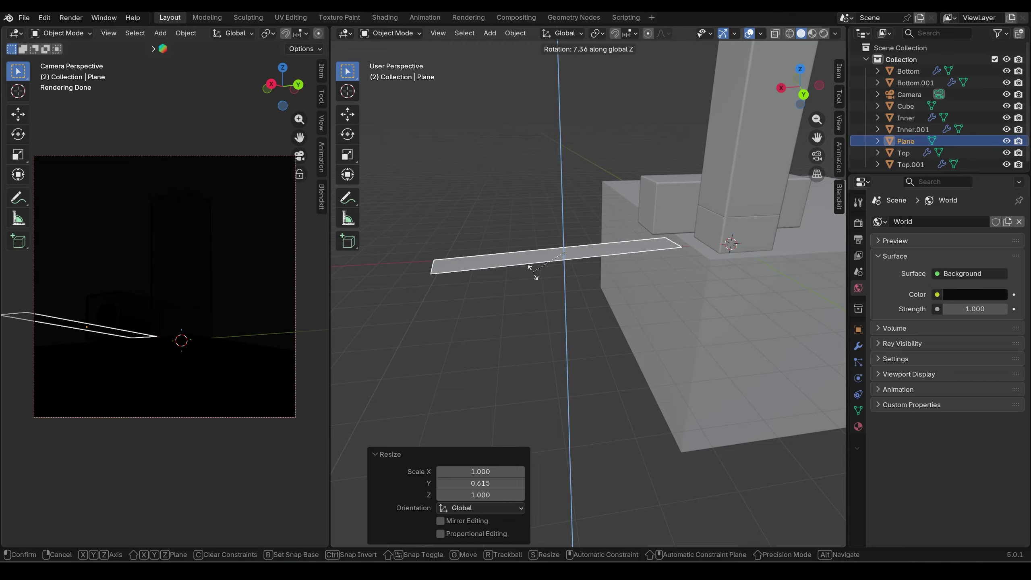
{"action": "key", "text": "y"}
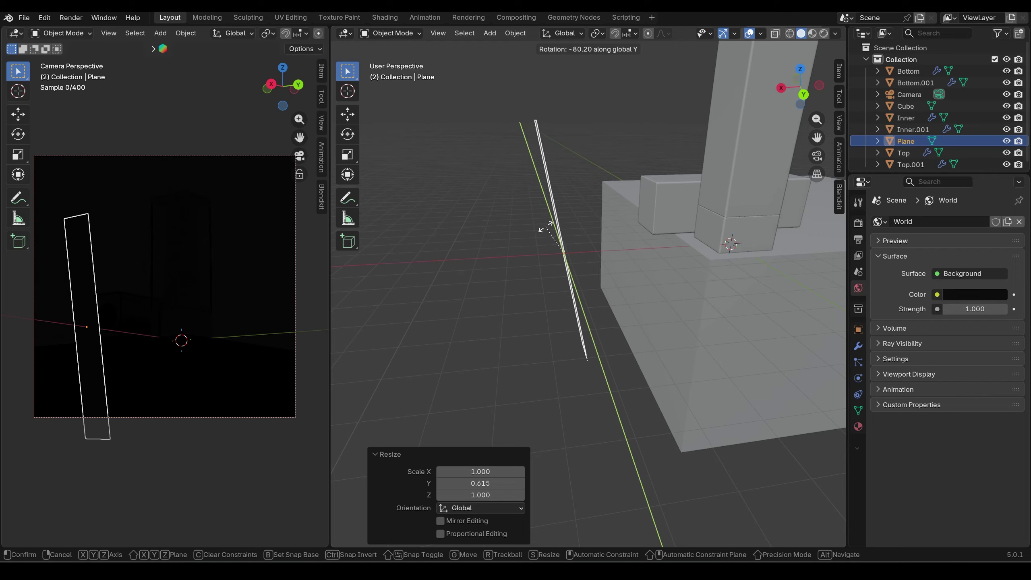
{"action": "type", "text": "90"}
{"action": "key", "text": "Return"}
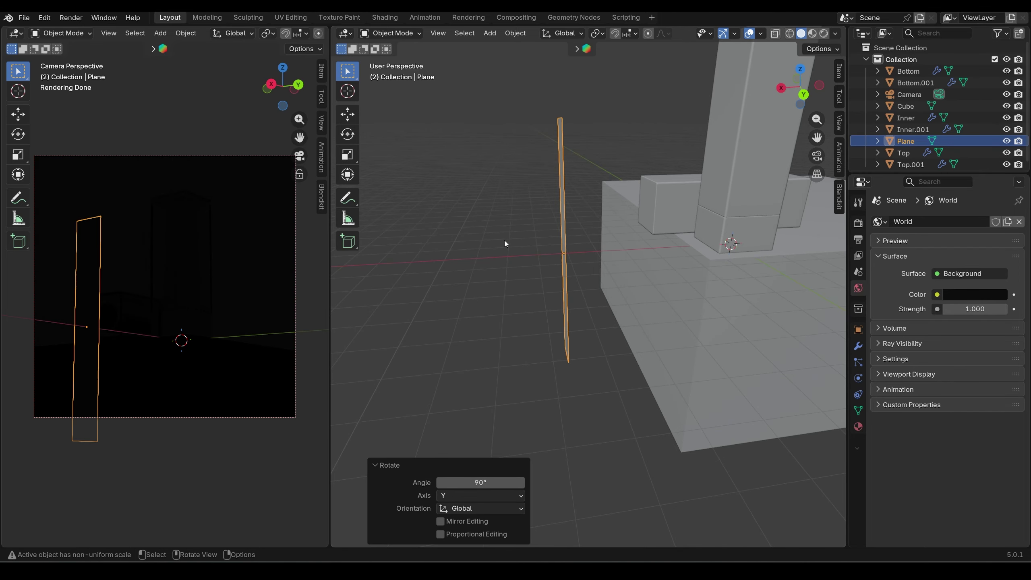
Give the upright plane a new material with an Emission surface
{"action": "middle_click_drag", "start_coordinate": [505, 243], "coordinate": [600, 253]}
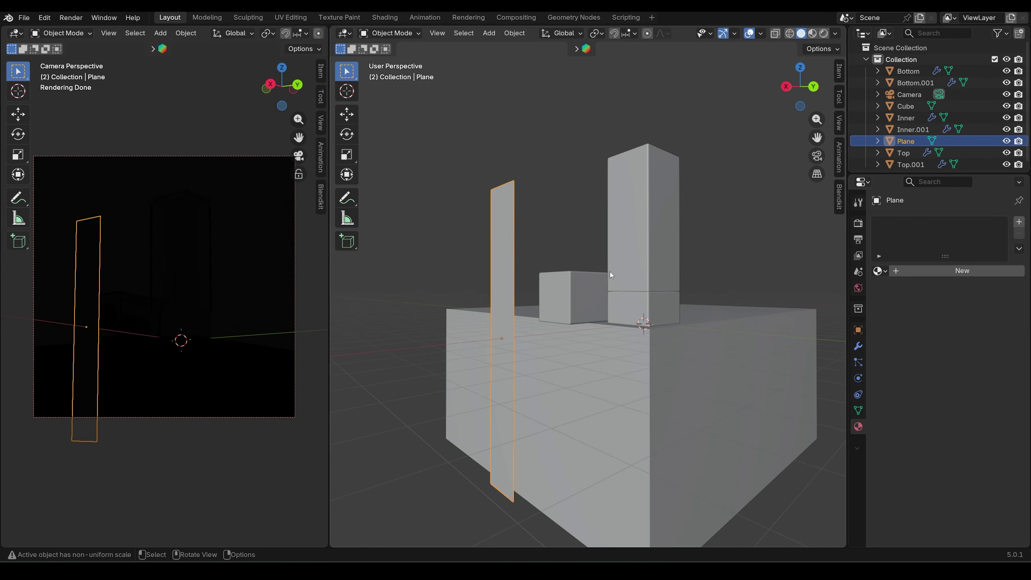
{"action": "left_click", "coordinate": [933, 271]}
{"action": "left_click", "coordinate": [953, 322]}
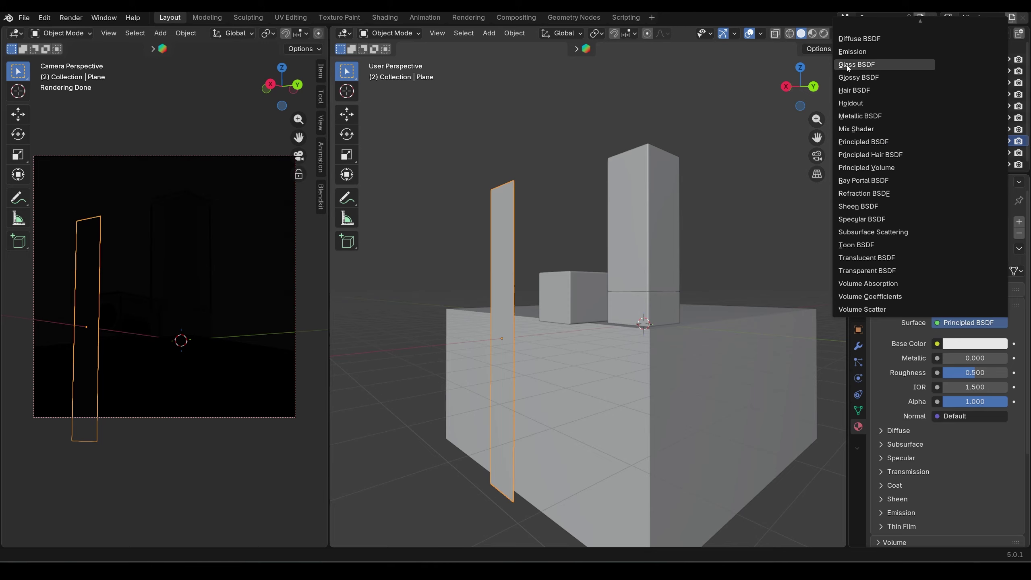
{"action": "left_click", "coordinate": [851, 51]}
Raise the emissive plane about 2.61 m along Z and shift it about -4.32 m along Y
{"action": "middle_click_drag", "start_coordinate": [576, 244], "coordinate": [541, 273]}
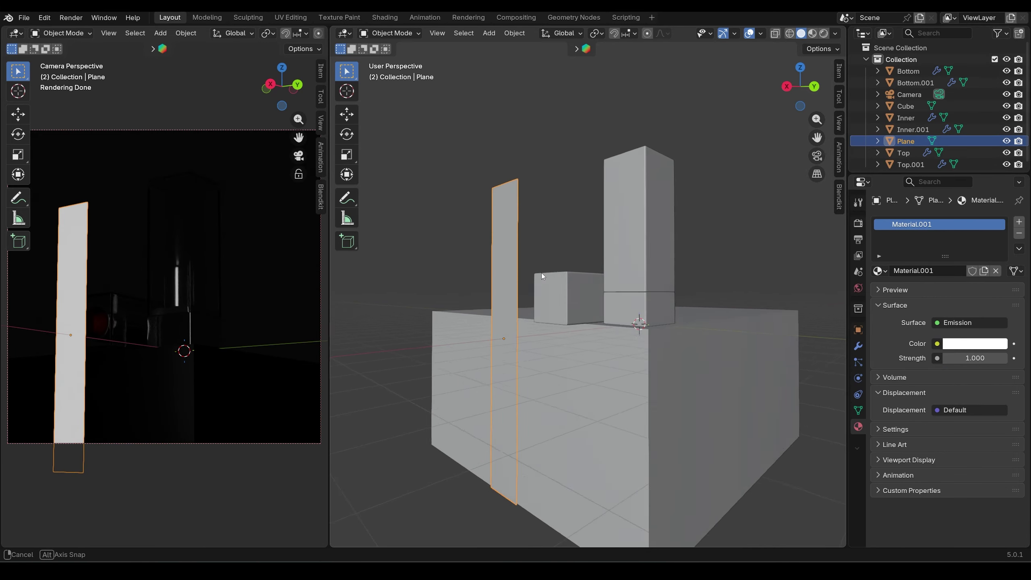
{"action": "key", "text": "g"}
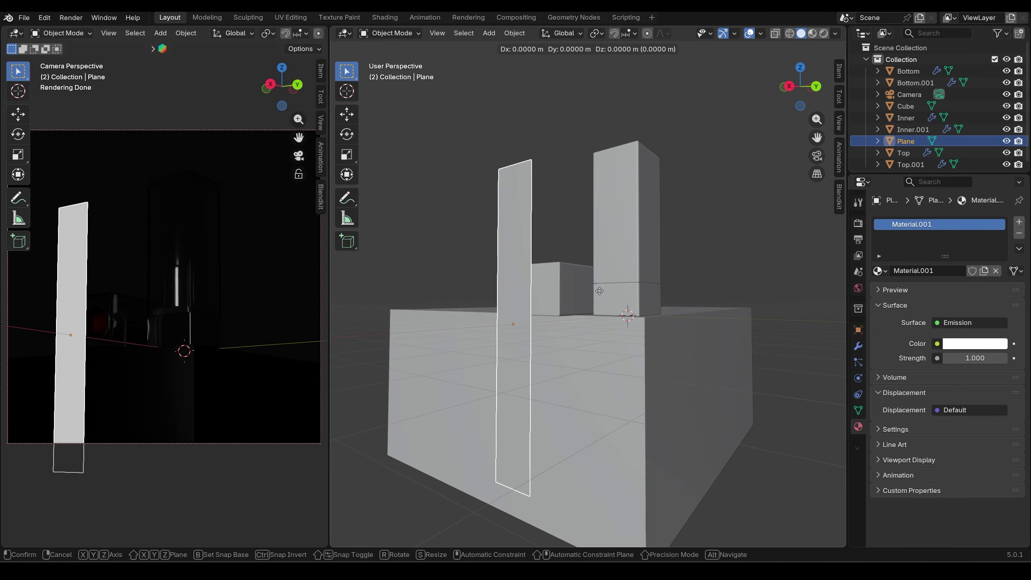
{"action": "key", "text": "z"}
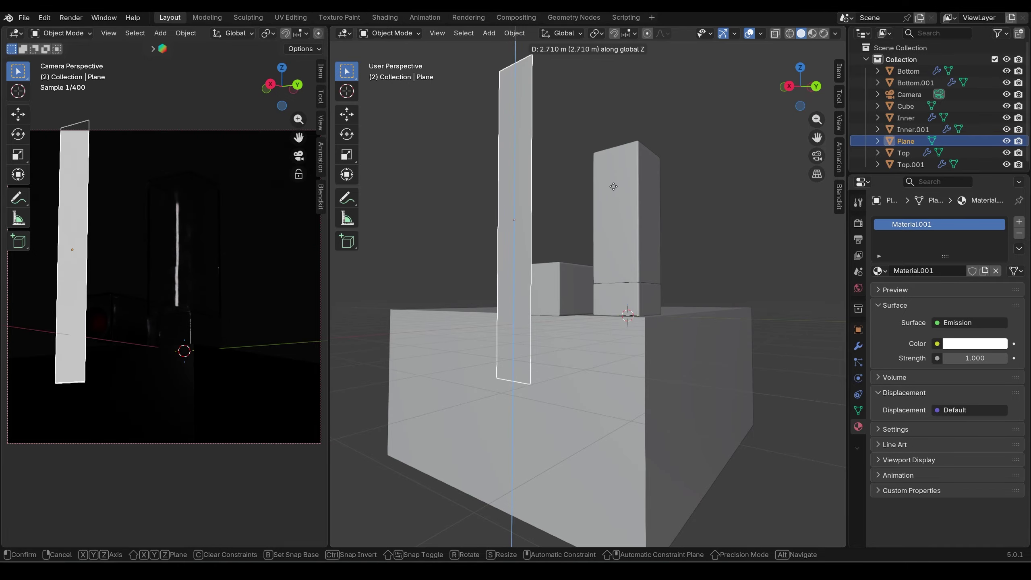
{"action": "left_click", "coordinate": [611, 194]}
{"action": "middle_click_drag", "start_coordinate": [636, 263], "coordinate": [659, 295]}
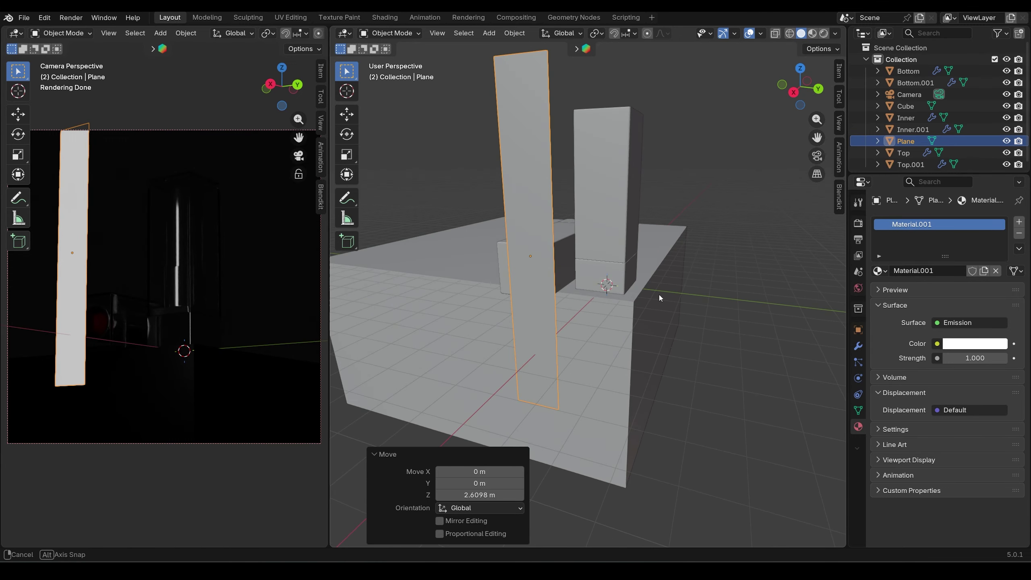
{"action": "key", "text": "g"}
{"action": "key", "text": "y"}
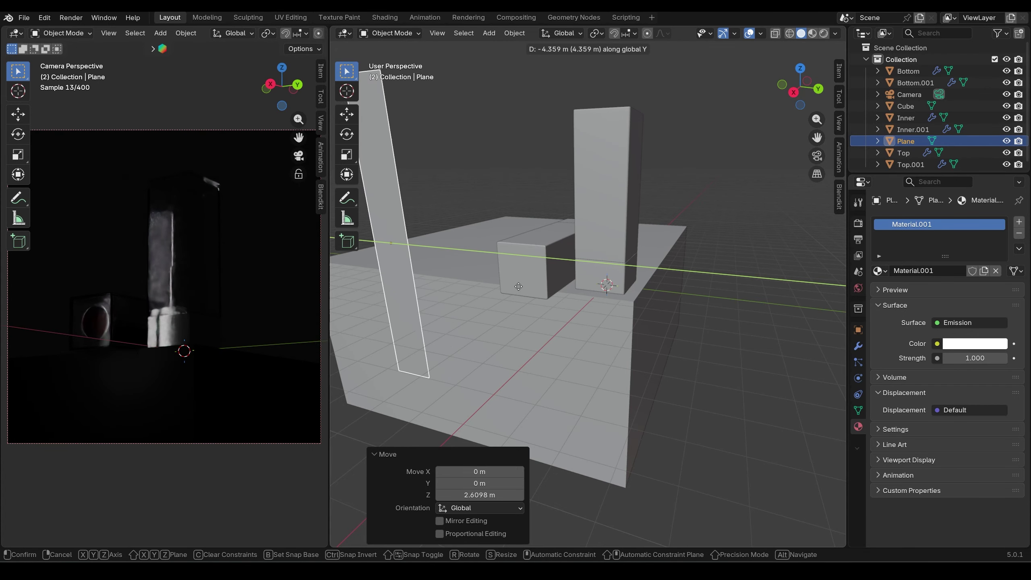
{"action": "left_click", "coordinate": [521, 287]}
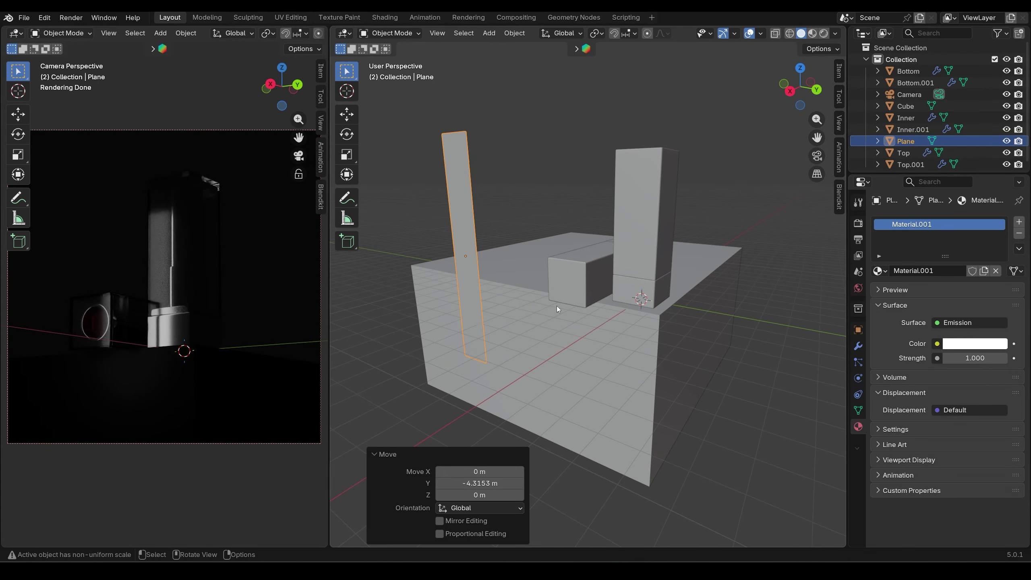
Duplicate the light plane in top view, offset the copy about -10.5 m in X and 7.5 m in Y, and rotate it 90° about Z
{"action": "key", "text": "KP_7"}
{"action": "key", "text": "shift+d"}
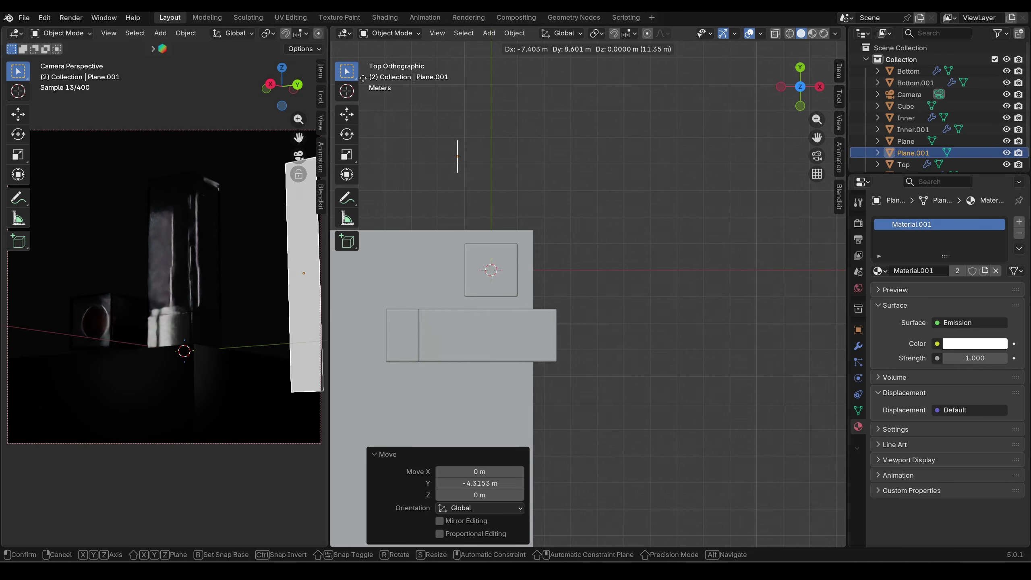
{"action": "left_click", "coordinate": [362, 76]}
{"action": "type", "text": "r"}
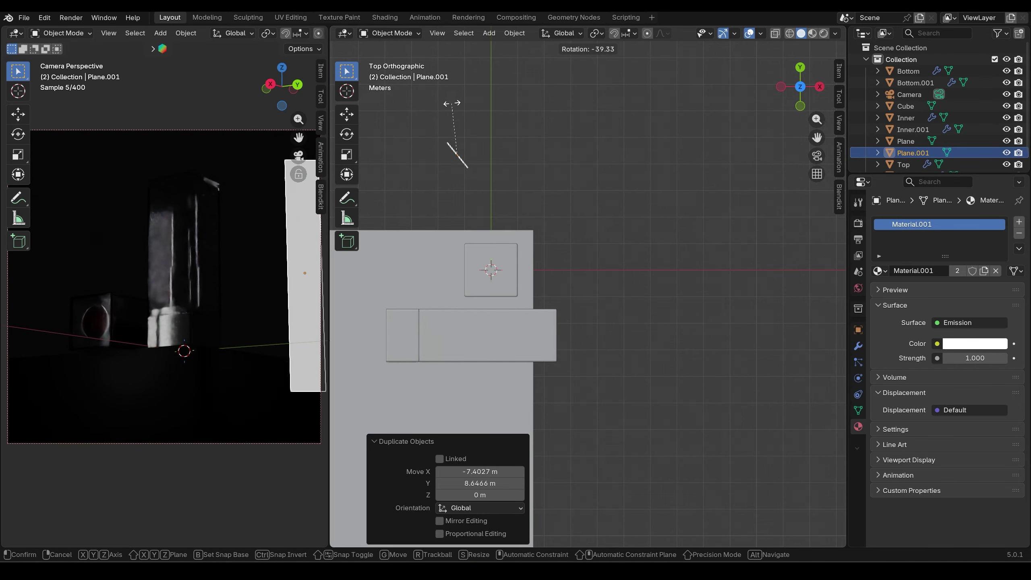
{"action": "type", "text": "90"}
{"action": "key", "text": "Return"}
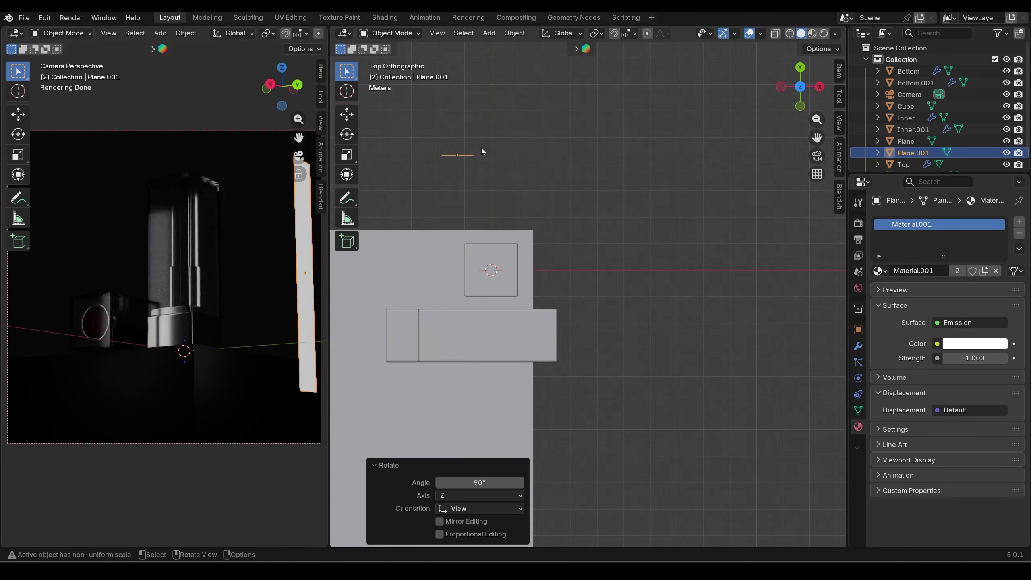
{"action": "key", "text": "g"}
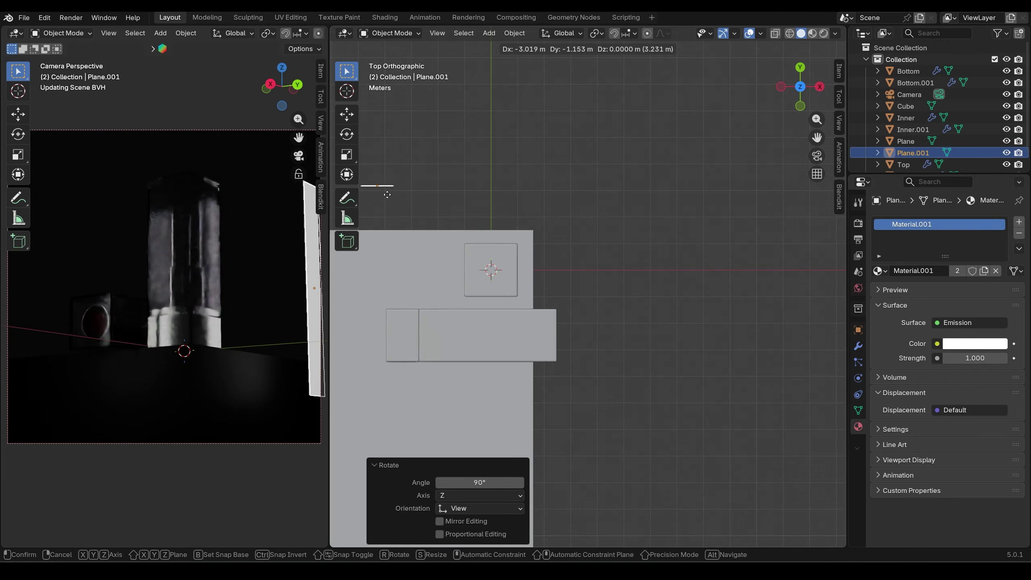
{"action": "left_click", "coordinate": [385, 193]}
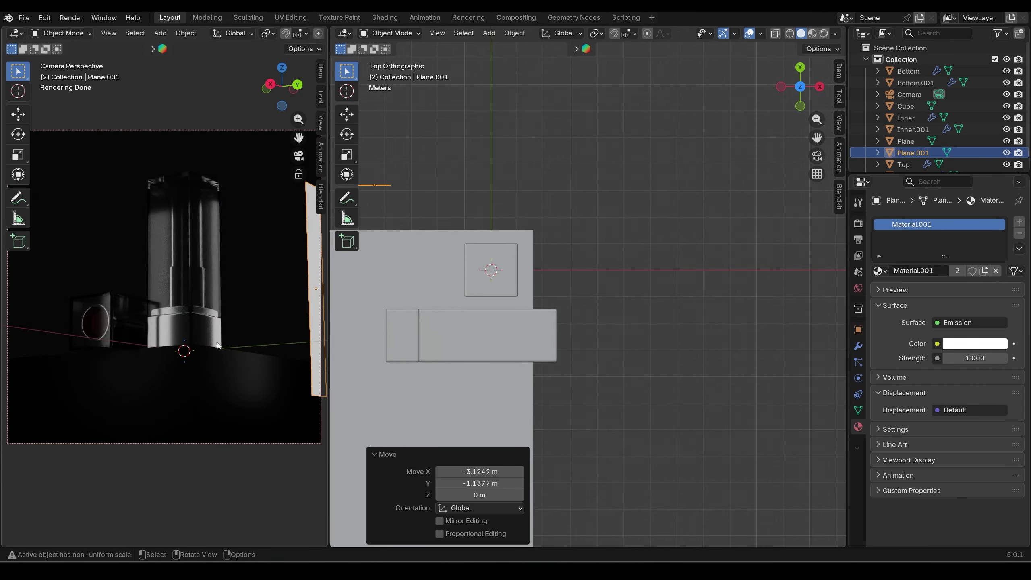
Shorten the duplicated light plane to a scale of about 0.416 along Z and lower it along Z
{"action": "middle_click_drag", "start_coordinate": [565, 251], "coordinate": [179, 232]}
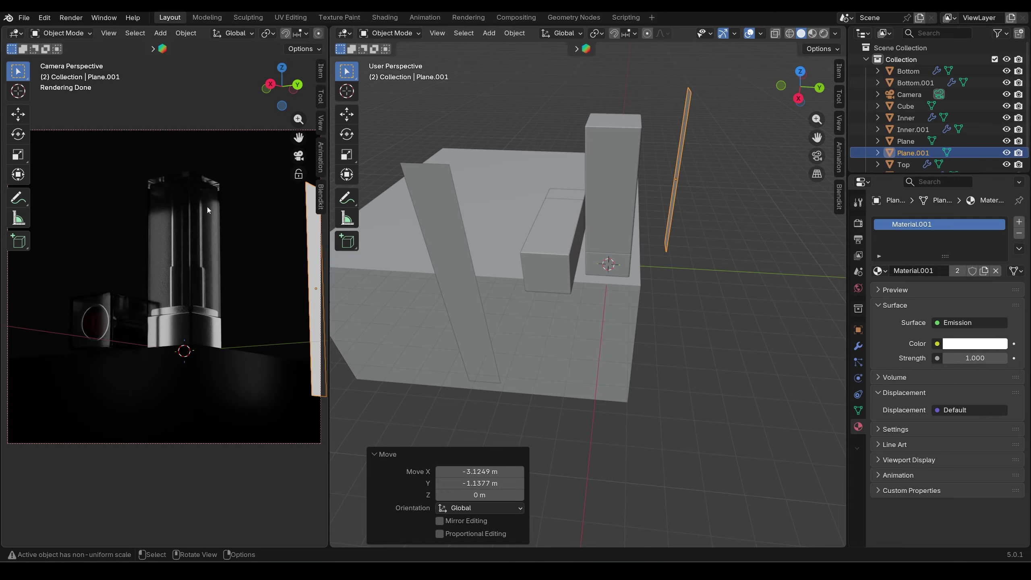
{"action": "middle_click_drag", "start_coordinate": [683, 245], "coordinate": [616, 226]}
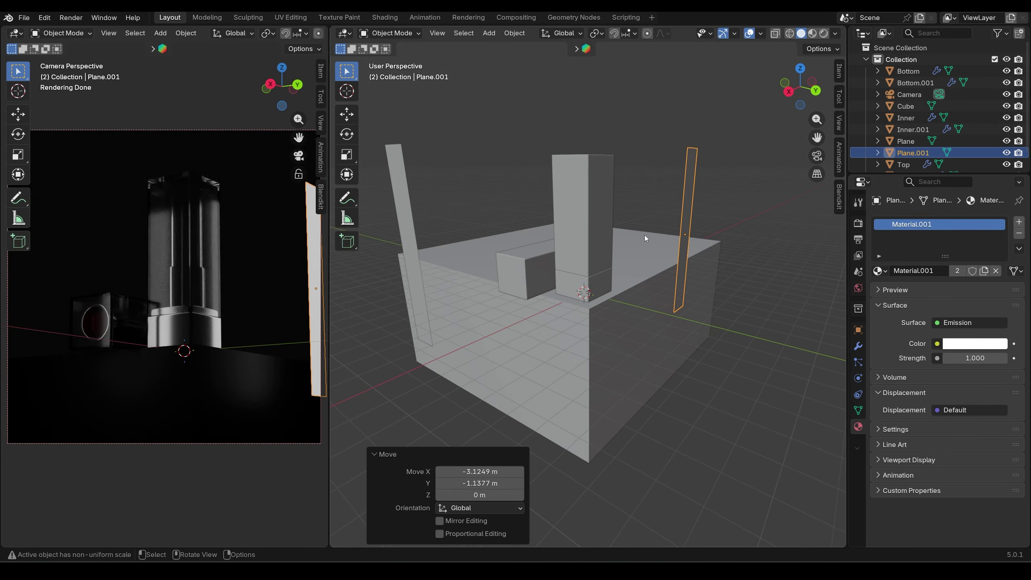
{"action": "key", "text": "s"}
{"action": "key", "text": "z"}
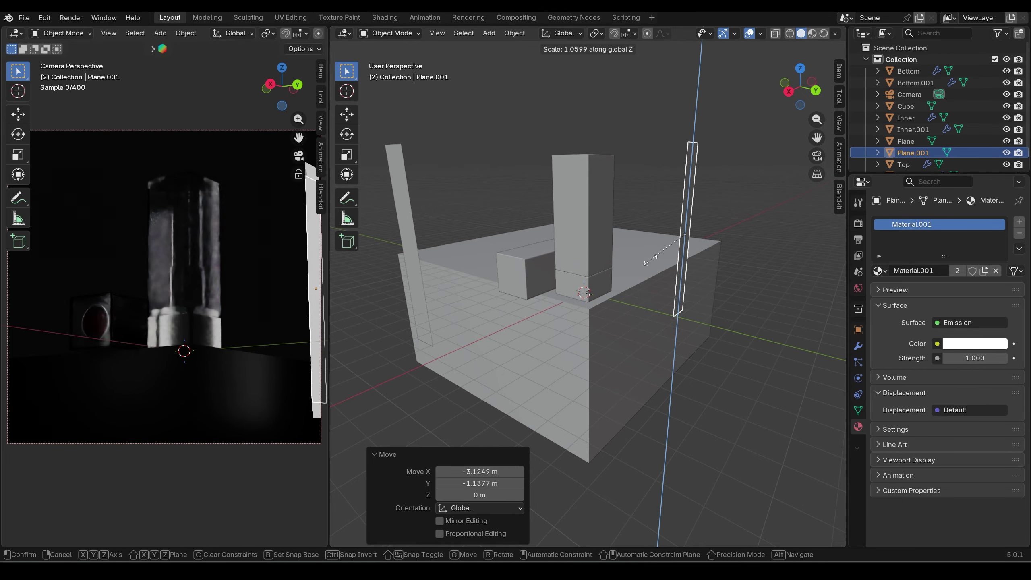
{"action": "left_click", "coordinate": [670, 235]}
{"action": "key", "text": "g"}
{"action": "key", "text": "z"}
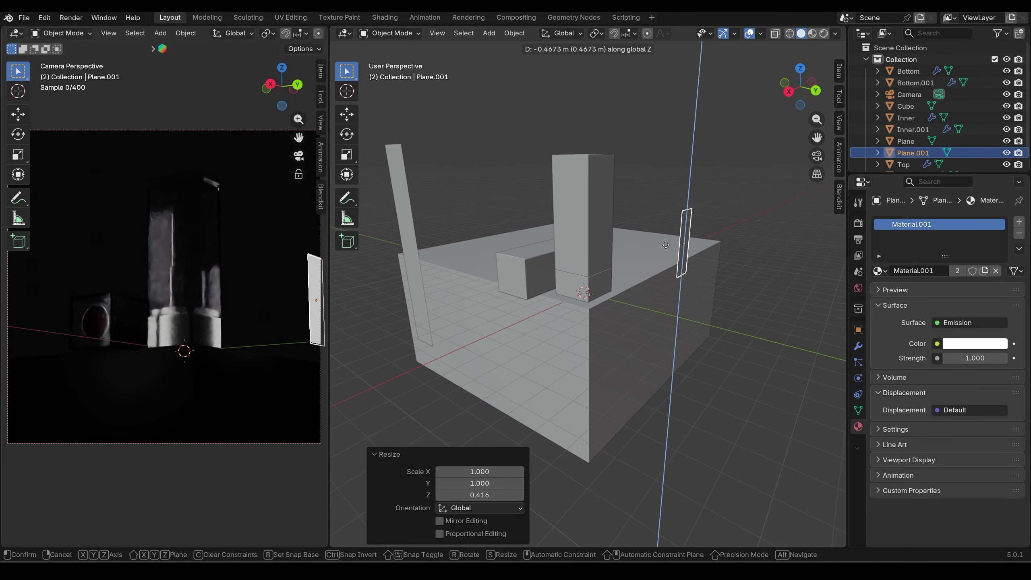
{"action": "left_click", "coordinate": [665, 281]}
Shorten the original light plane to a scale of about 0.381 along Z and lower it about 2.11 m along Z
{"action": "middle_click_drag", "start_coordinate": [608, 233], "coordinate": [517, 240]}
{"action": "left_click", "coordinate": [410, 240]}
{"action": "key", "text": "g"}
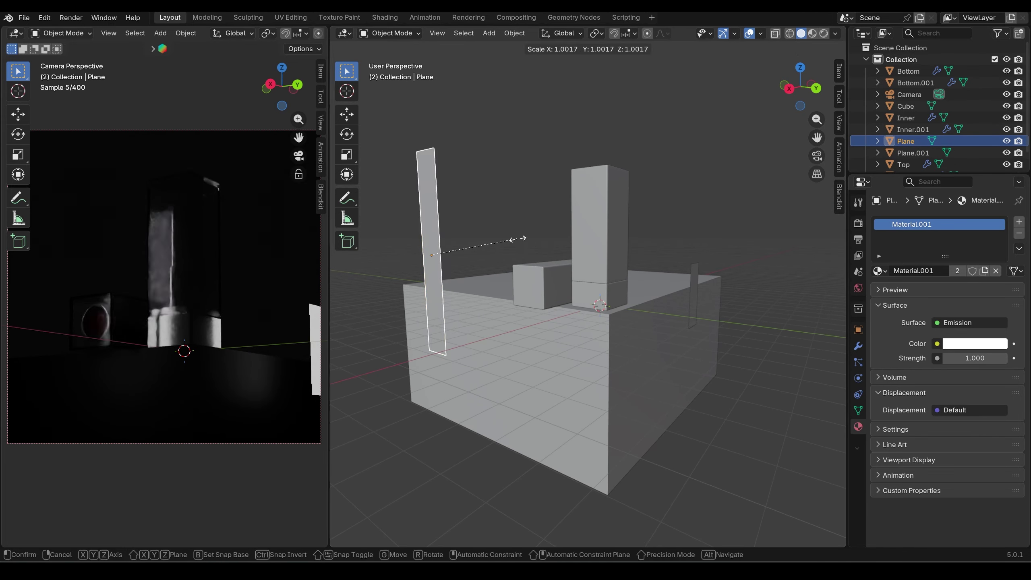
{"action": "key", "text": "s"}
{"action": "key", "text": "z"}
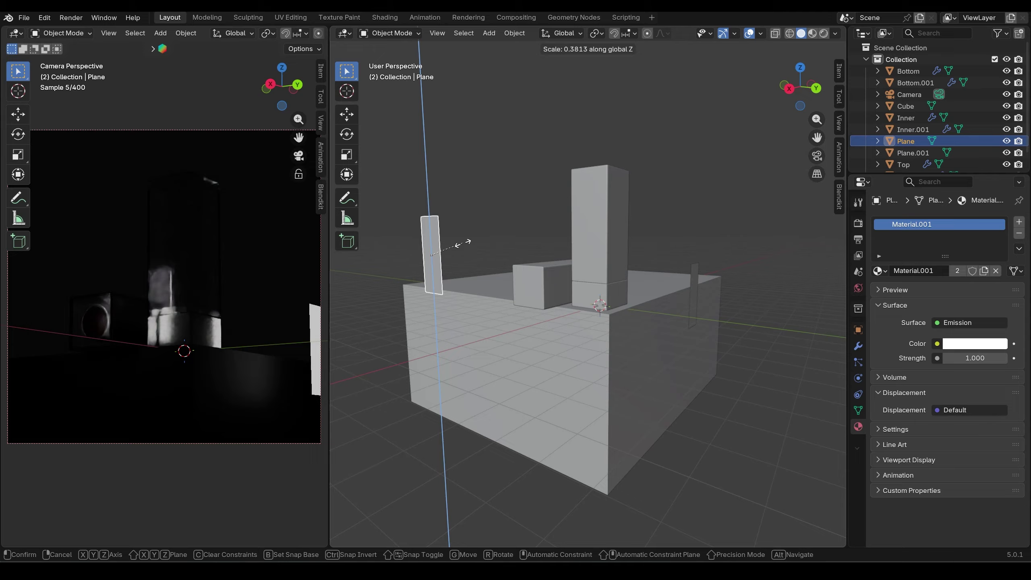
{"action": "left_click", "coordinate": [462, 244]}
{"action": "key", "text": "g"}
{"action": "key", "text": "z"}
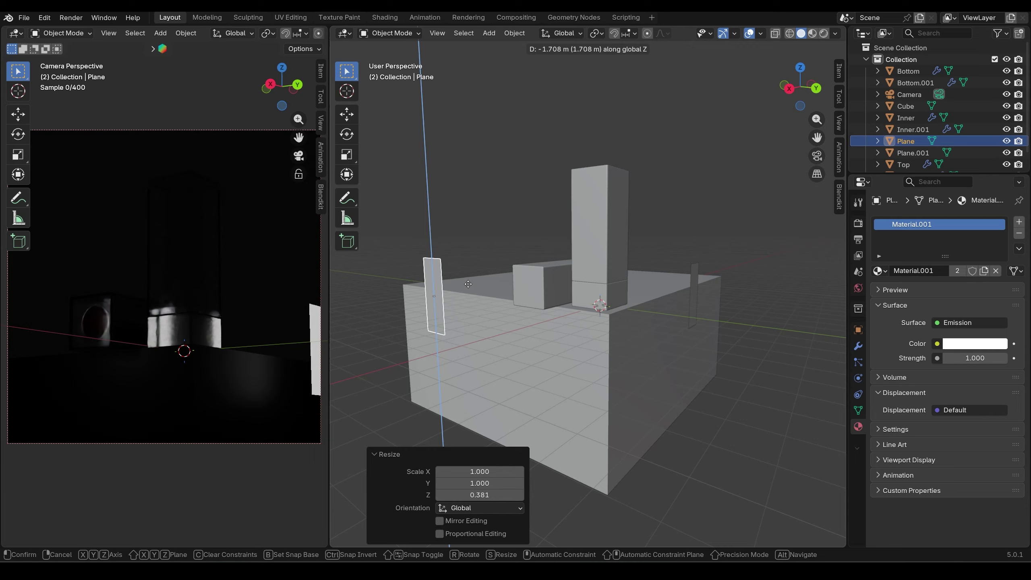
{"action": "left_click", "coordinate": [471, 293]}
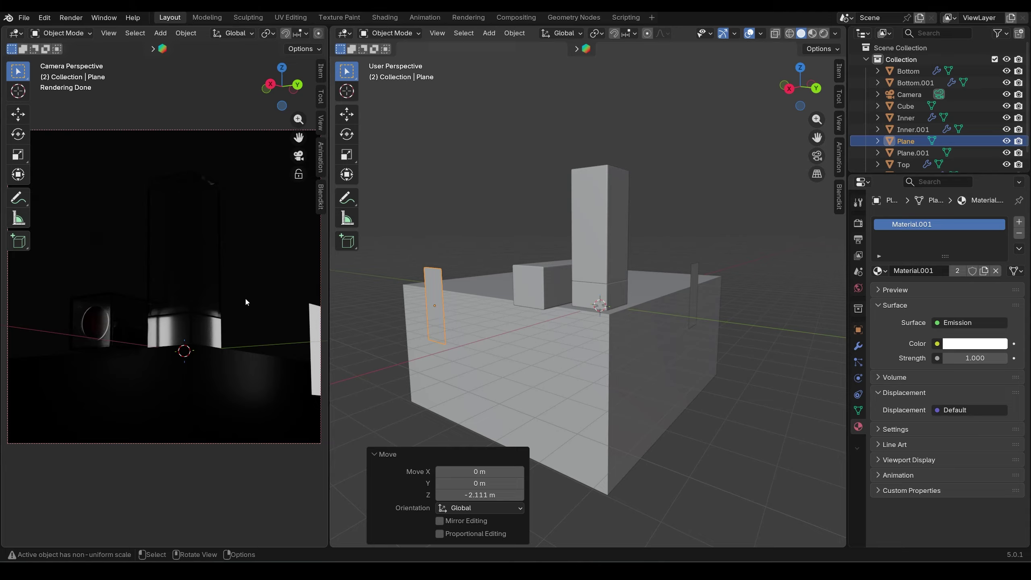
Add an area light and raise it about 7.31 m along Z above the lipstick
{"action": "middle_click_drag", "start_coordinate": [684, 324], "coordinate": [693, 291]}
{"action": "left_click", "coordinate": [652, 268]}
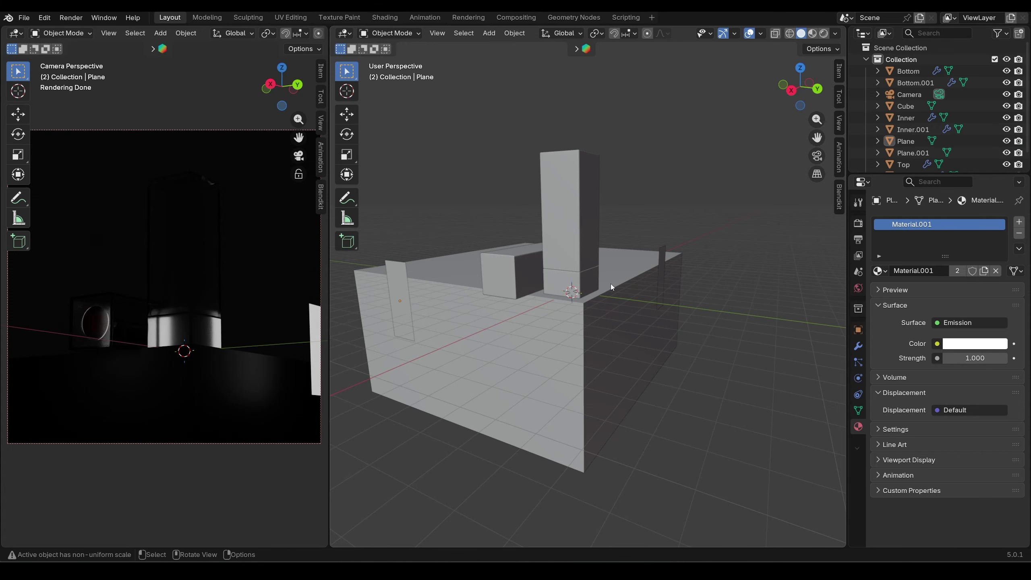
{"action": "middle_click_drag", "start_coordinate": [678, 254], "coordinate": [695, 226]}
{"action": "key", "text": "shift+a"}
{"action": "mouse_move", "coordinate": [637, 401]}
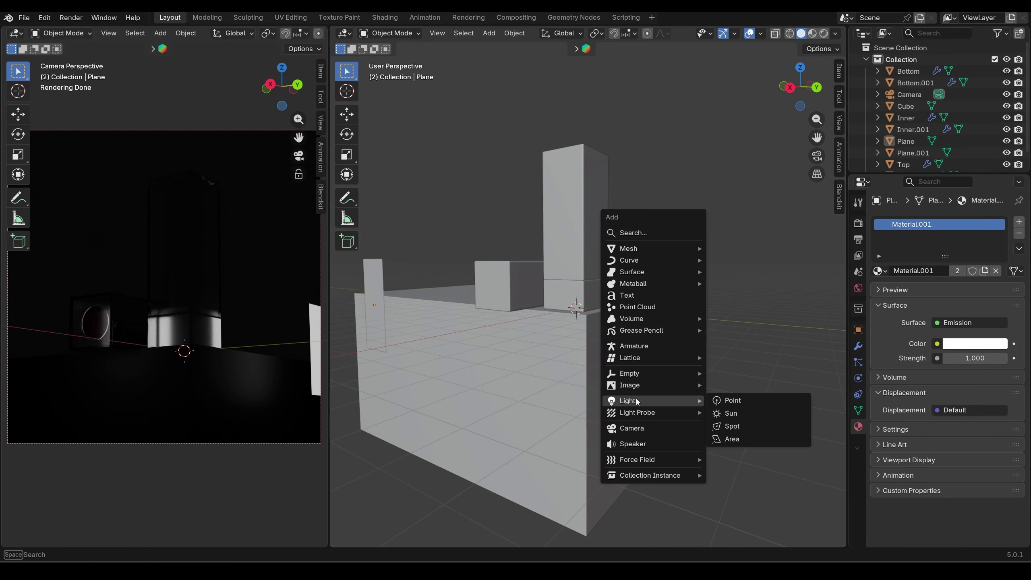
{"action": "left_click", "coordinate": [729, 441]}
{"action": "middle_click_drag", "start_coordinate": [621, 331], "coordinate": [630, 343]}
{"action": "key", "text": "g"}
{"action": "key", "text": "z"}
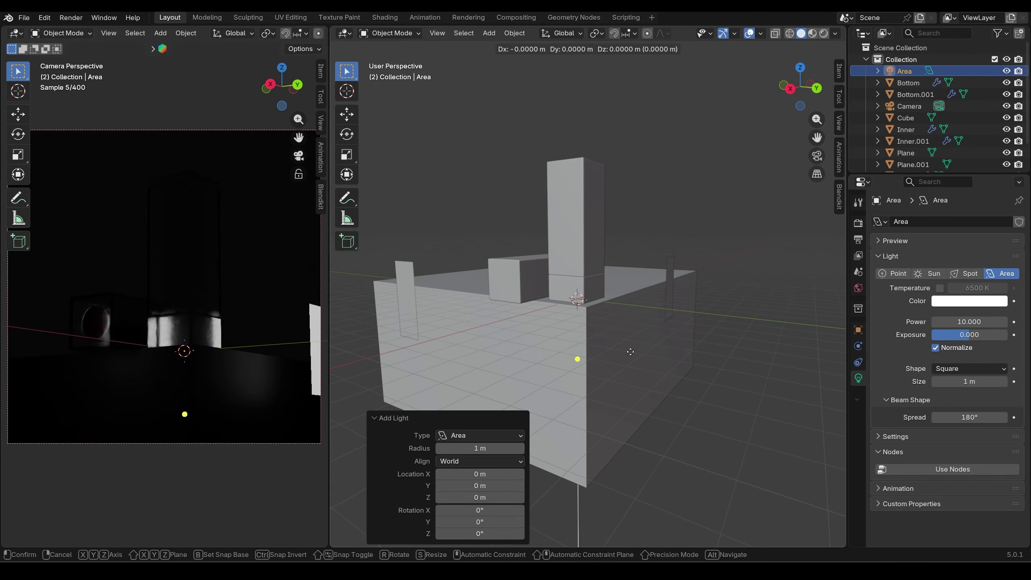
{"action": "left_click", "coordinate": [625, 196]}
Scale the area light up to about 3.87 and rotate it about -61.9° around X
{"action": "middle_click_drag", "start_coordinate": [631, 201], "coordinate": [621, 238]}
{"action": "key", "text": "s"}
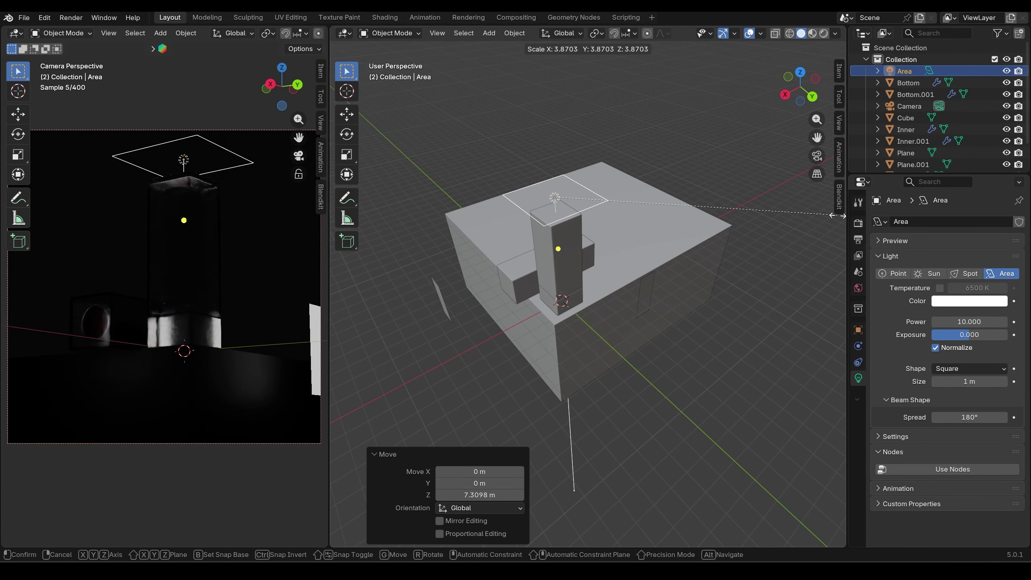
{"action": "left_click", "coordinate": [836, 215]}
{"action": "middle_click_drag", "start_coordinate": [836, 215], "coordinate": [664, 257]}
{"action": "key", "text": "r"}
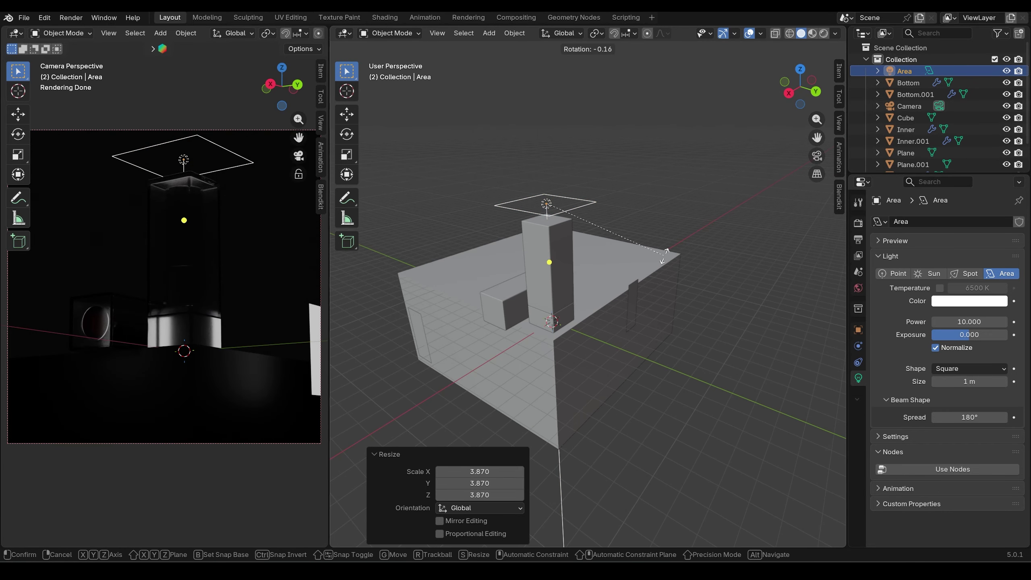
{"action": "key", "text": "x"}
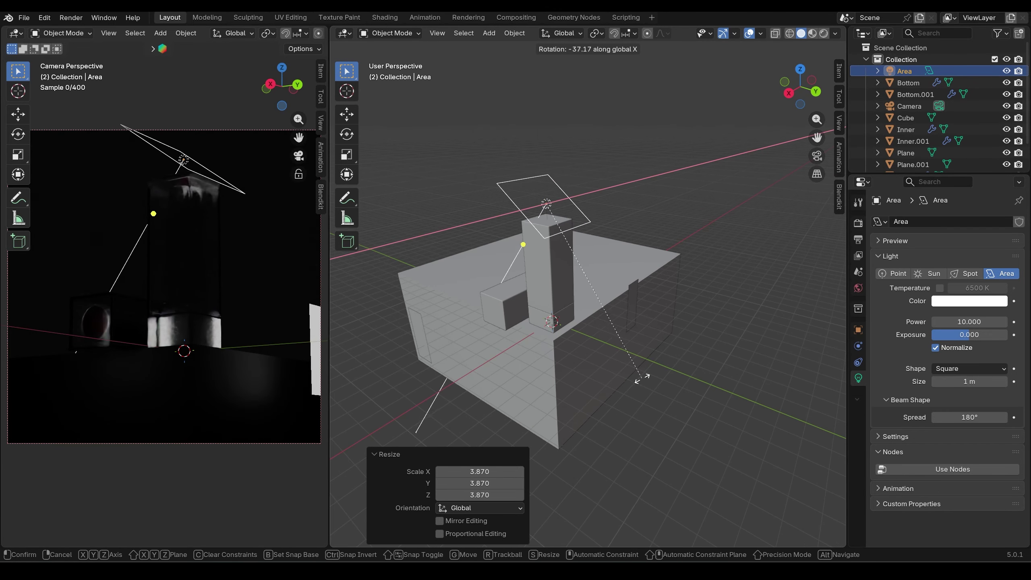
{"action": "left_click", "coordinate": [552, 427]}
In the right side view, move the area light about 7.12 m along Y and -5.00 m along Z
{"action": "middle_click_drag", "start_coordinate": [552, 427], "coordinate": [695, 250]}
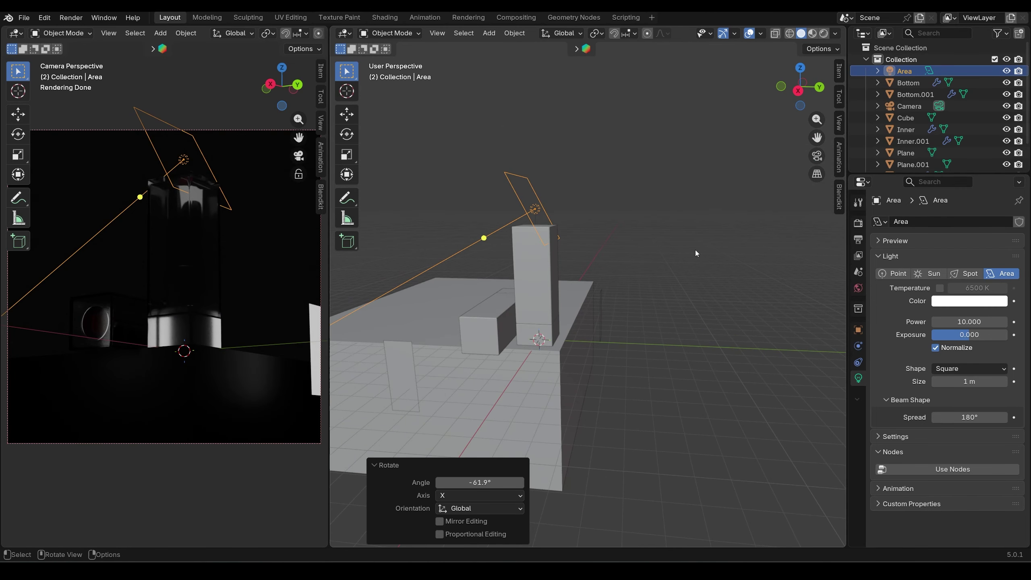
{"action": "key", "text": "KP_3"}
{"action": "key", "text": "g"}
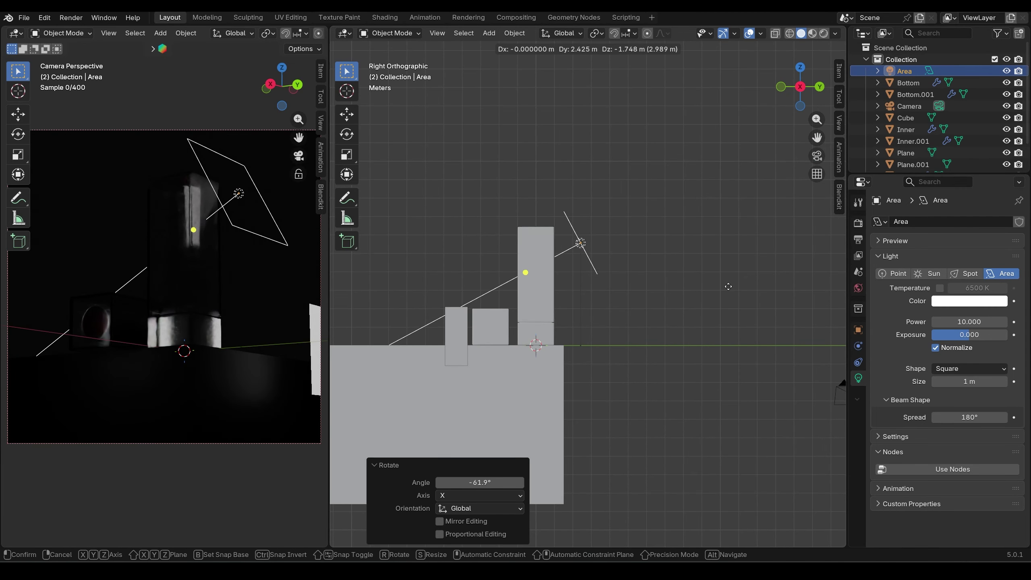
{"action": "left_click", "coordinate": [746, 281]}
{"action": "middle_click_drag", "start_coordinate": [747, 280], "coordinate": [672, 290]}
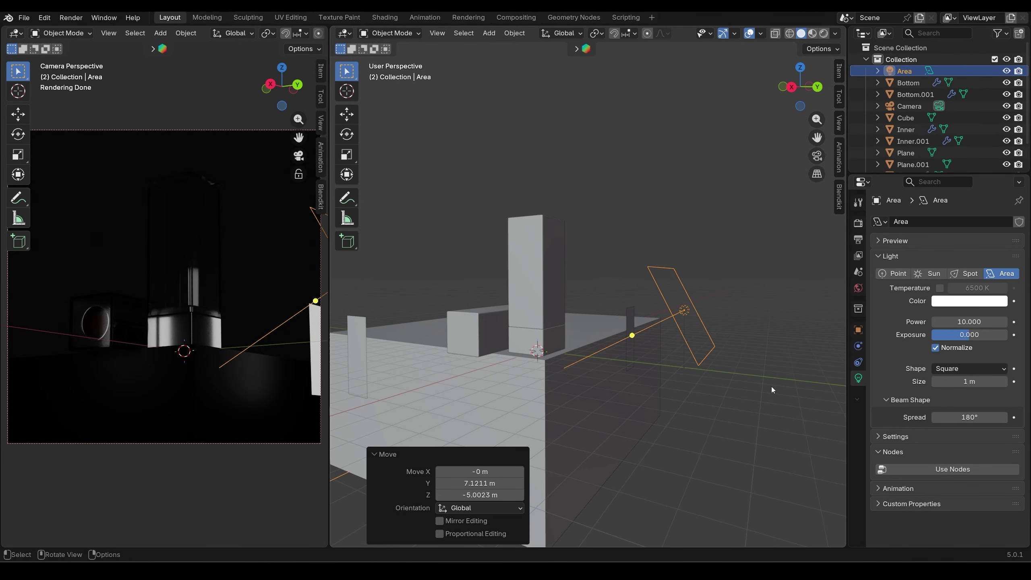
Set the area light's beam spread to 0° and reduce its size to 0.59 m
{"action": "left_click", "coordinate": [687, 309]}
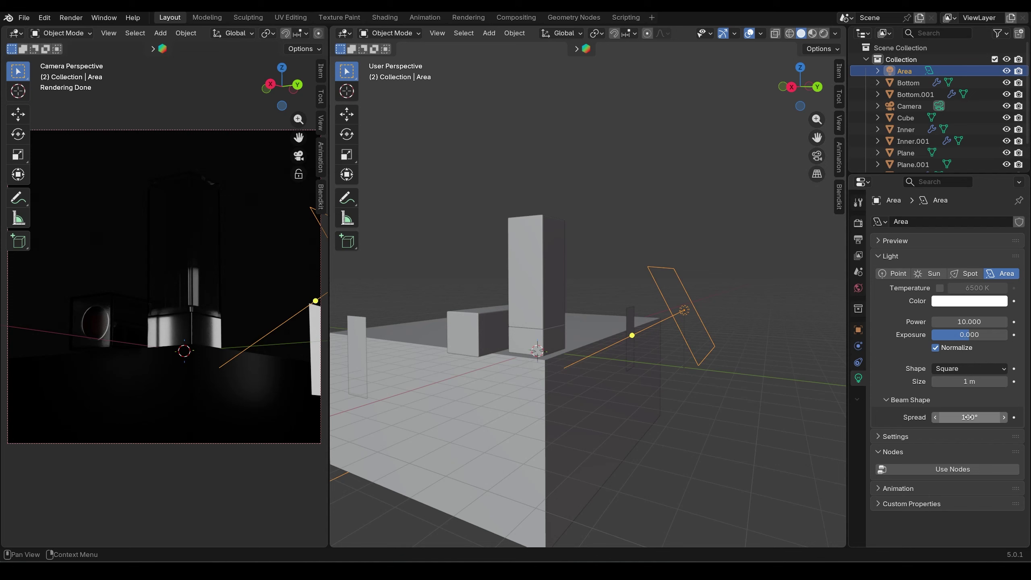
{"action": "left_click_drag", "start_coordinate": [968, 417], "coordinate": [969, 417]}
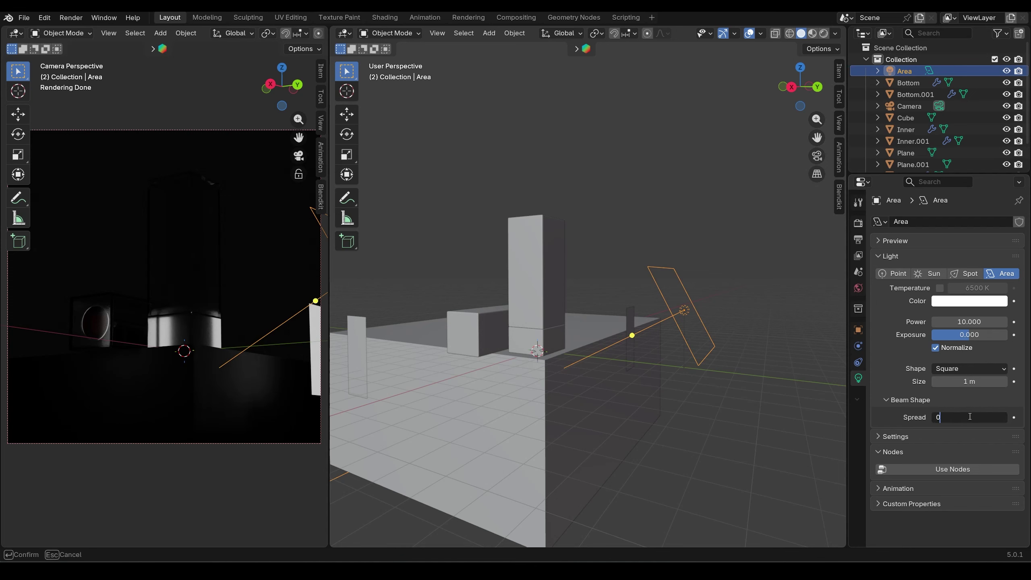
{"action": "left_click_drag", "start_coordinate": [977, 381], "coordinate": [942, 382]}
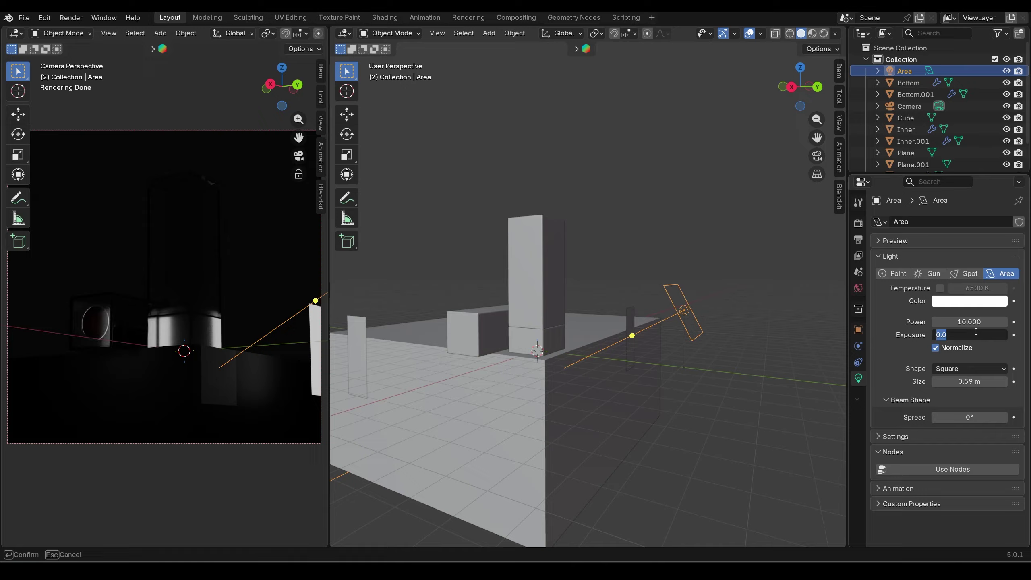
Set the area light's power to 200, try an exposure of 10, and settle on an exposure of 3
{"action": "key", "text": "Return"}
{"action": "key", "text": "Return"}
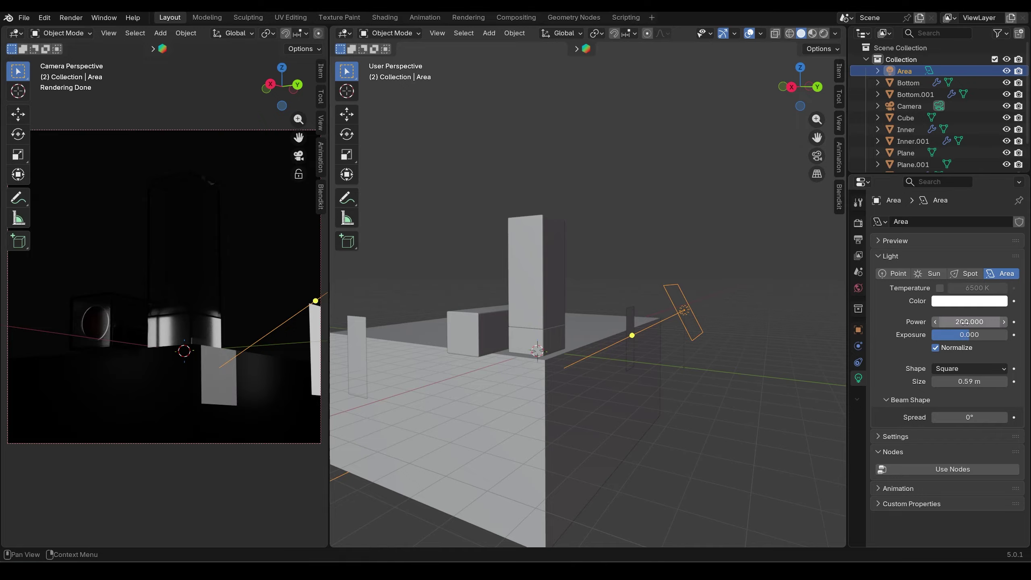
{"action": "type", "text": "10"}
{"action": "key", "text": "Return"}
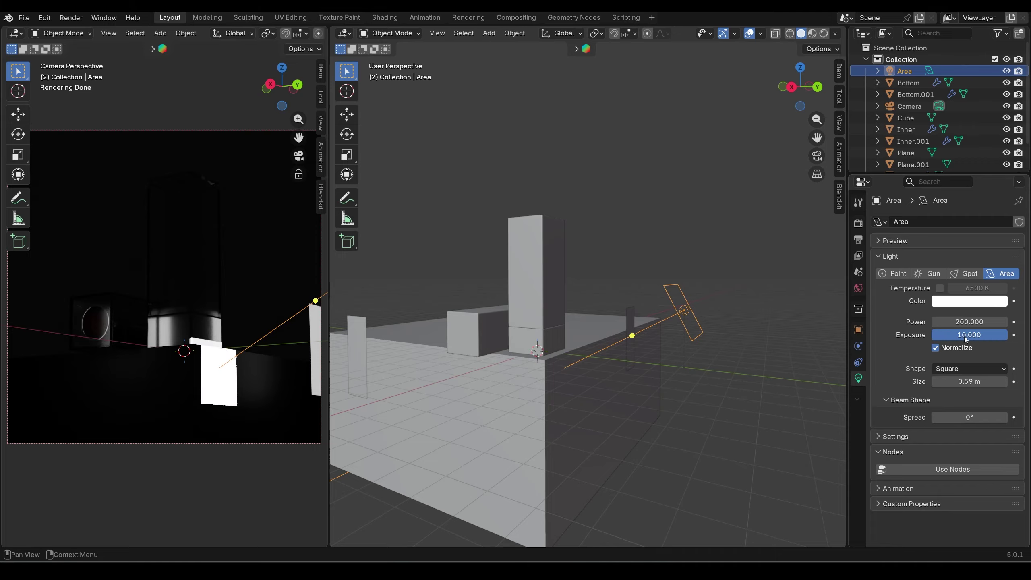
{"action": "type", "text": "3"}
{"action": "key", "text": "Return"}
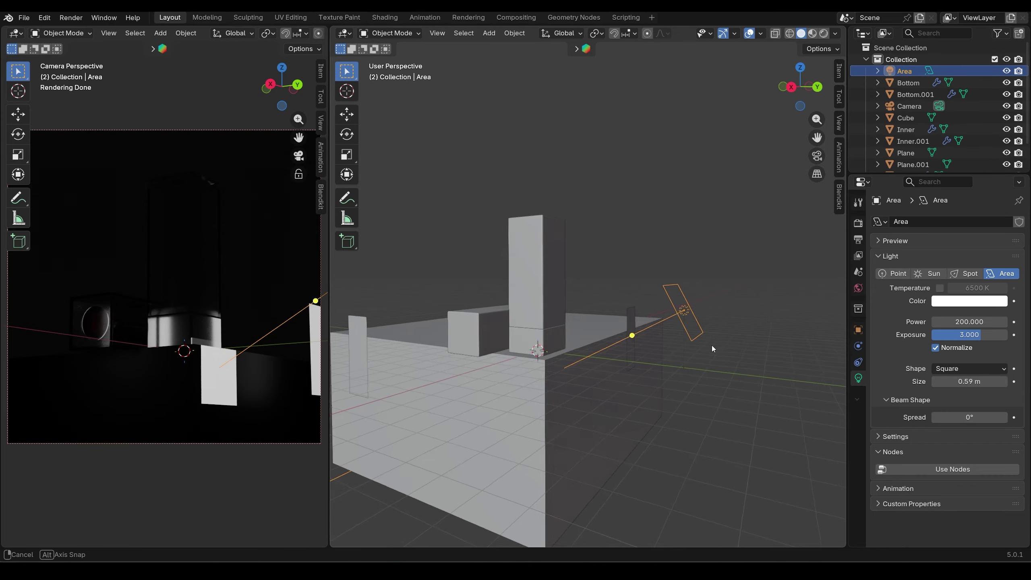
Rotate the area light about 13.5° around Z and shift it about 3.51 m along X
{"action": "middle_click_drag", "start_coordinate": [712, 345], "coordinate": [689, 333]}
{"action": "key", "text": "r"}
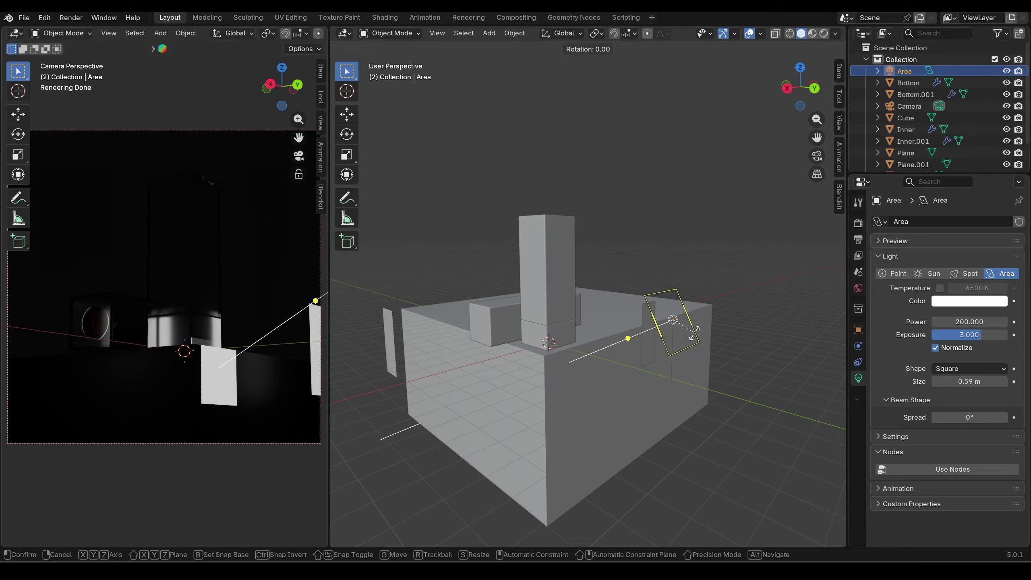
{"action": "key", "text": "z"}
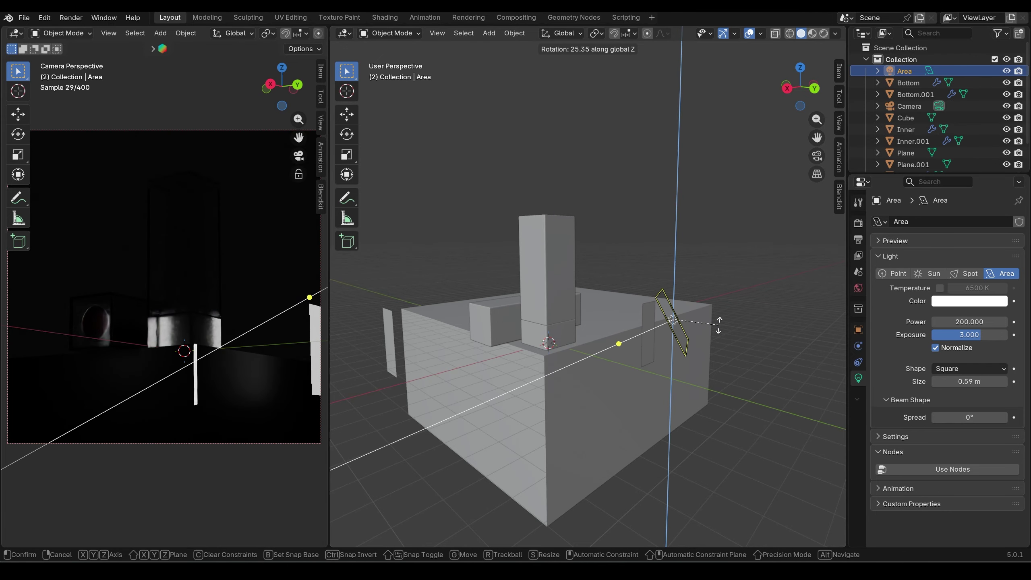
{"action": "left_click", "coordinate": [708, 337]}
{"action": "middle_click_drag", "start_coordinate": [709, 336], "coordinate": [655, 345]}
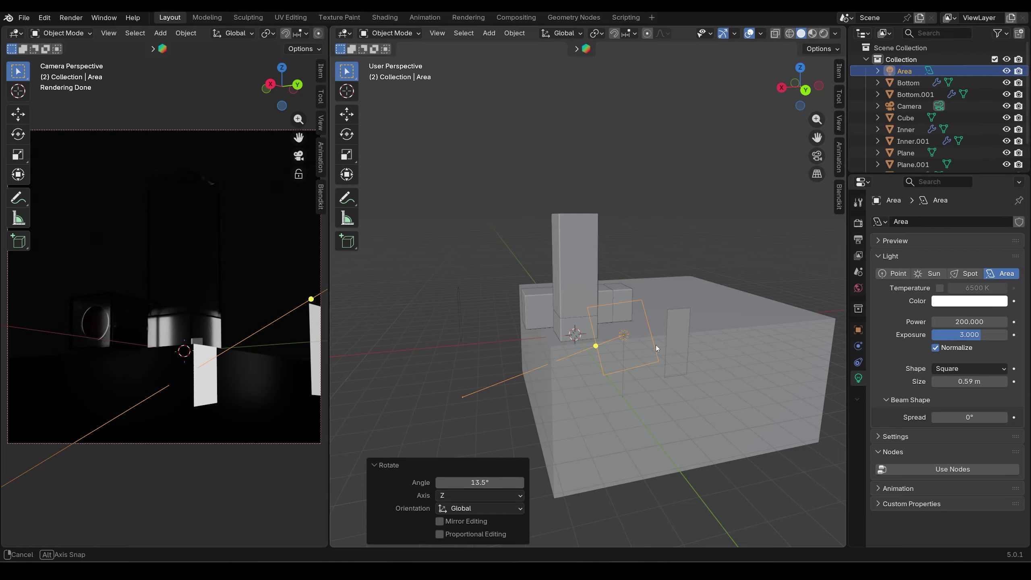
{"action": "key", "text": "g"}
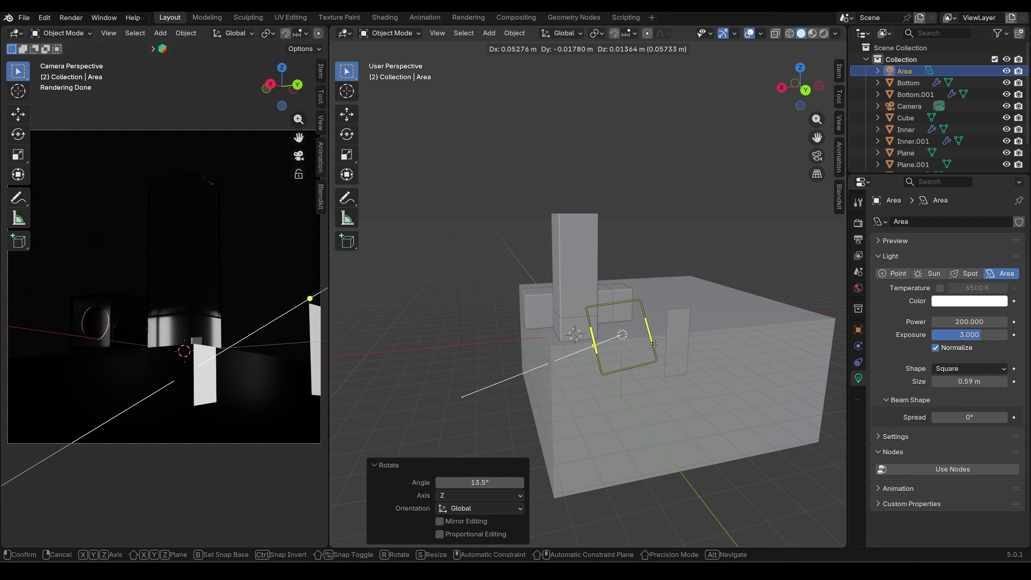
{"action": "key", "text": "x"}
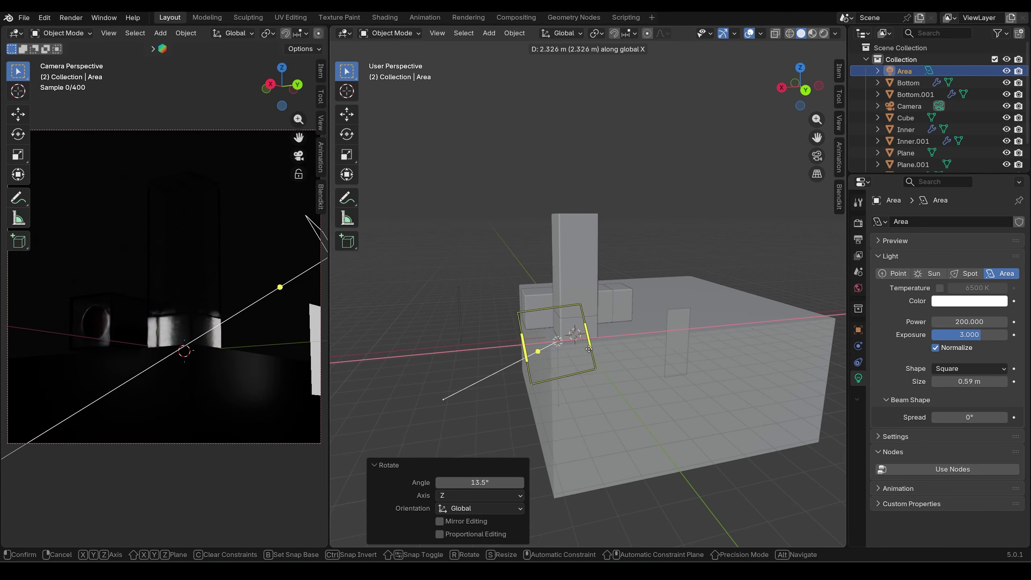
{"action": "left_click", "coordinate": [568, 350]}
Turn the area light about -32.7° around Z and lower it about 0.60 m along Z
{"action": "middle_click_drag", "start_coordinate": [569, 350], "coordinate": [614, 354]}
{"action": "key", "text": "r"}
{"action": "key", "text": "z"}
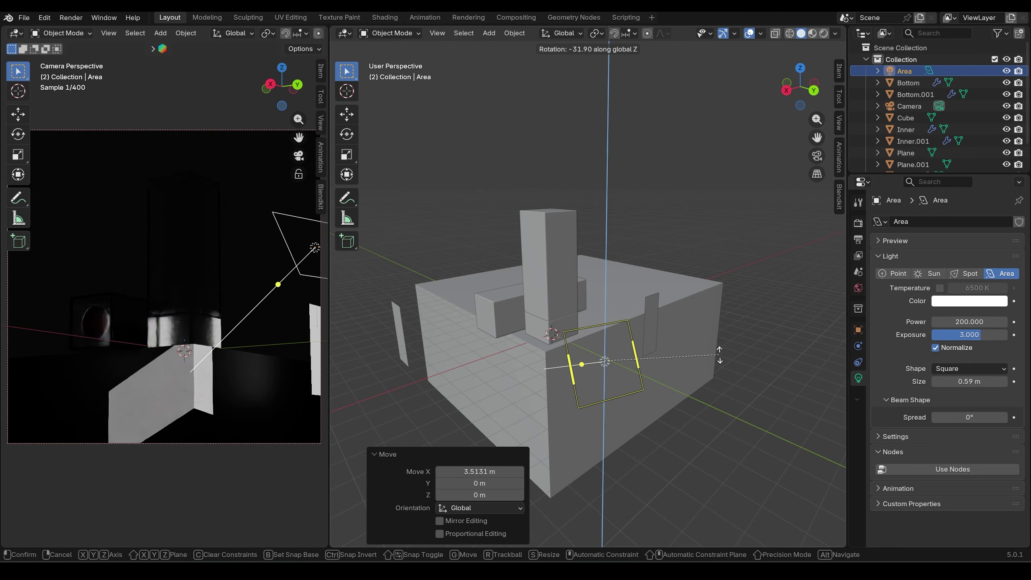
{"action": "left_click", "coordinate": [710, 357]}
{"action": "middle_click_drag", "start_coordinate": [711, 357], "coordinate": [697, 332]}
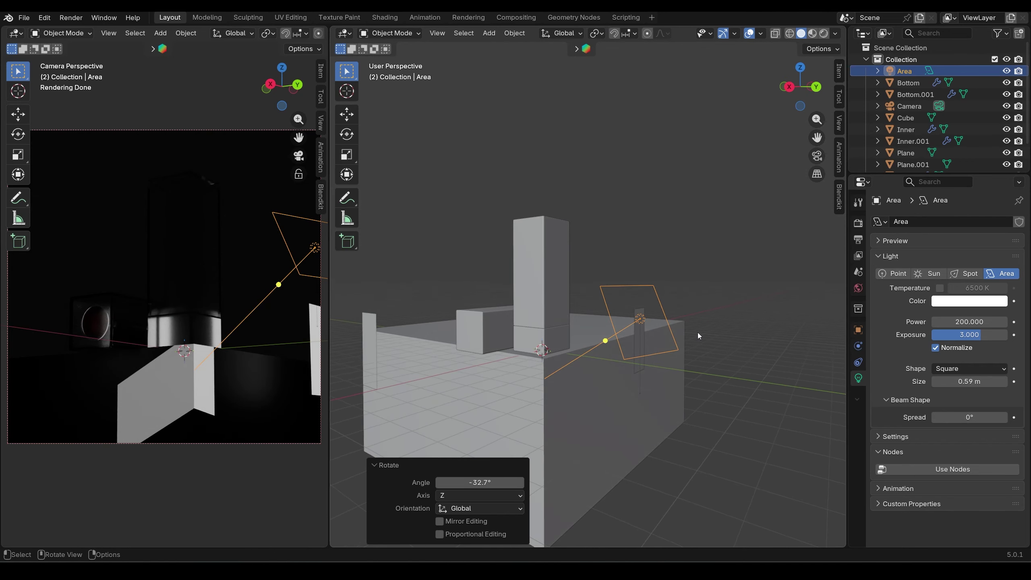
{"action": "key", "text": "g"}
{"action": "key", "text": "z"}
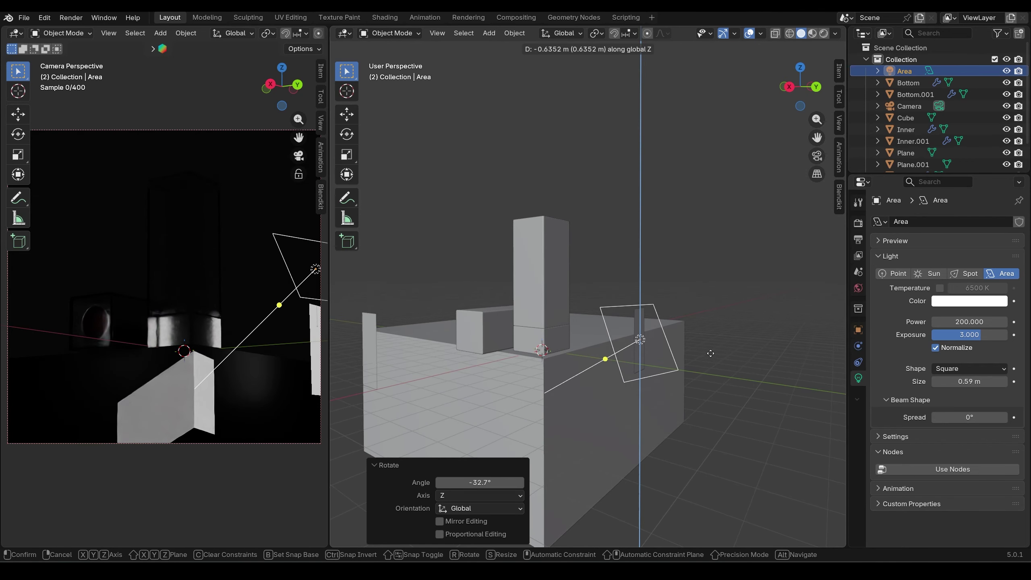
{"action": "left_click", "coordinate": [711, 355]}
Stretch the area light to a scale of about 2.558 along X and tilt it about -4.8° around X
{"action": "middle_click_drag", "start_coordinate": [711, 355], "coordinate": [695, 368]}
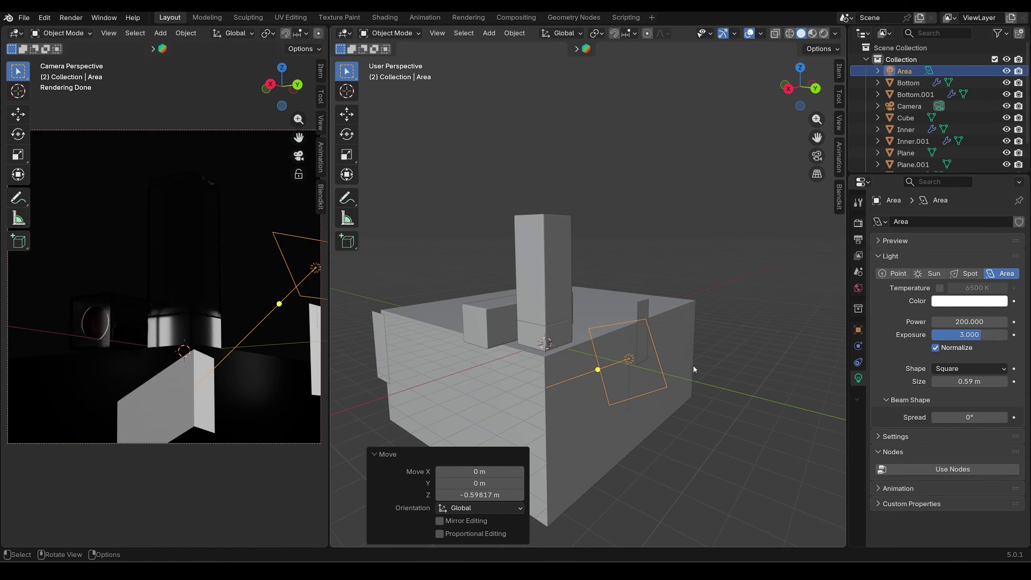
{"action": "key", "text": "s"}
{"action": "key", "text": "z"}
{"action": "key", "text": "x"}
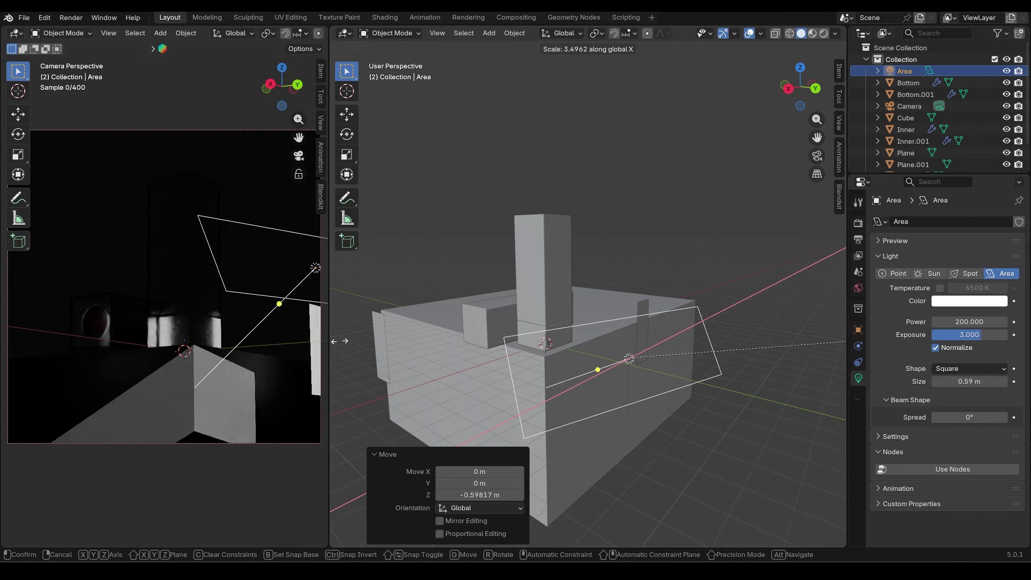
{"action": "left_click", "coordinate": [793, 348]}
{"action": "middle_click_drag", "start_coordinate": [793, 345], "coordinate": [734, 338]}
{"action": "key", "text": "r"}
{"action": "key", "text": "x"}
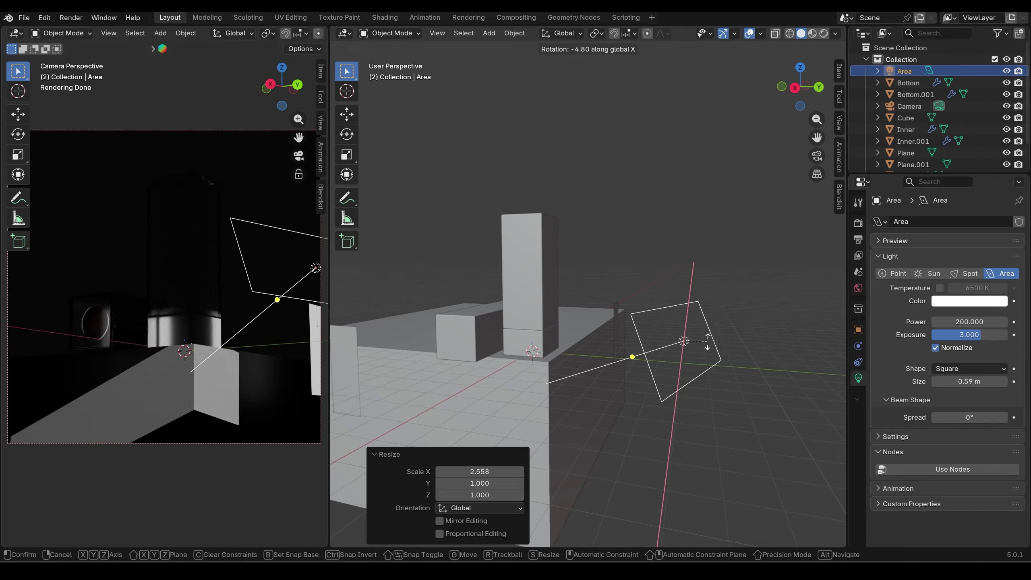
{"action": "left_click", "coordinate": [708, 341]}
Rotate the area light about 28.7° around Y and move it about 0.13 m in X, -0.17 m in Y and -1.46 m in Z
{"action": "key", "text": "r"}
{"action": "key", "text": "z"}
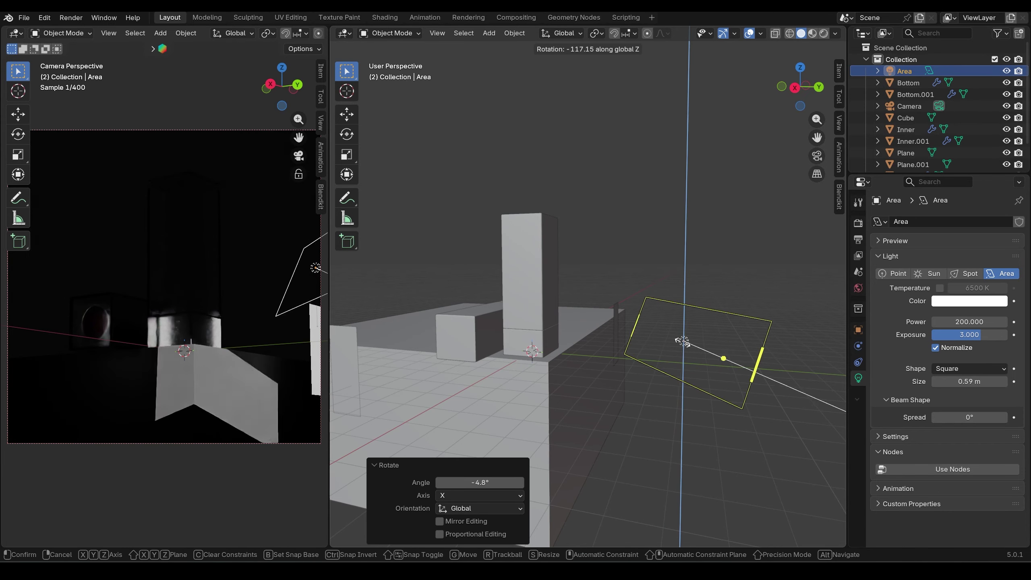
{"action": "key", "text": "y"}
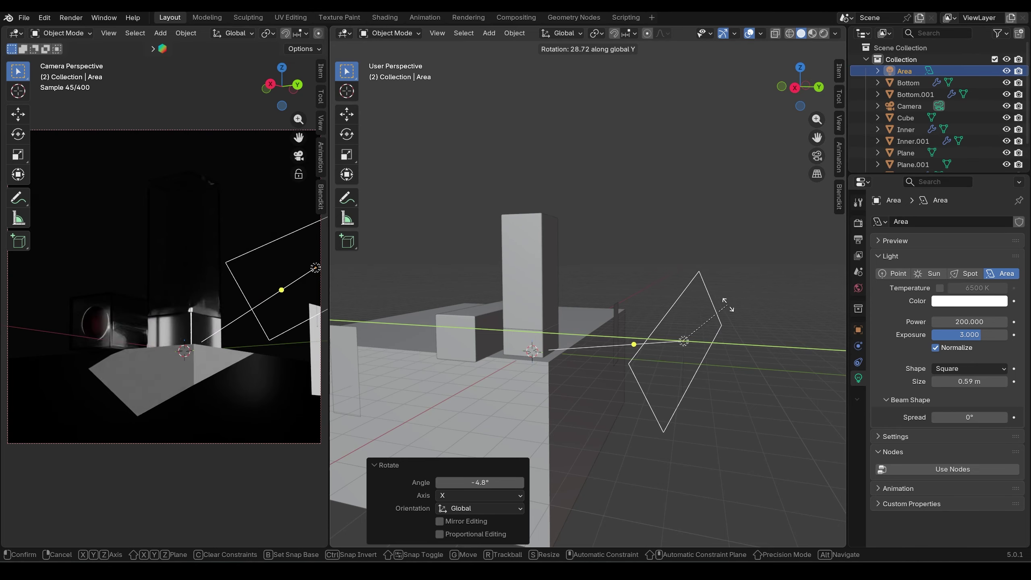
{"action": "left_click", "coordinate": [728, 306]}
{"action": "middle_click_drag", "start_coordinate": [733, 336], "coordinate": [717, 334]}
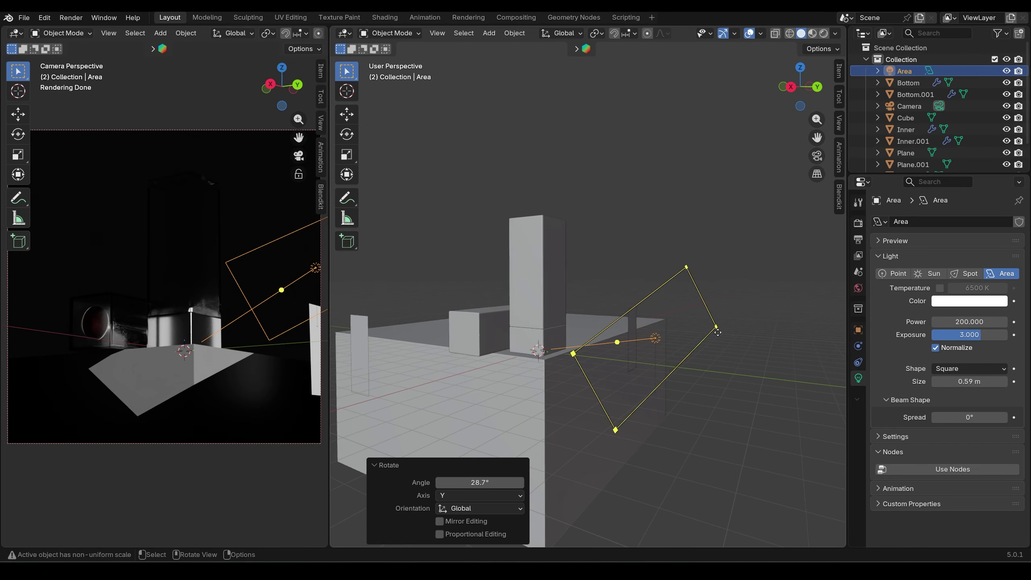
{"action": "key", "text": "g"}
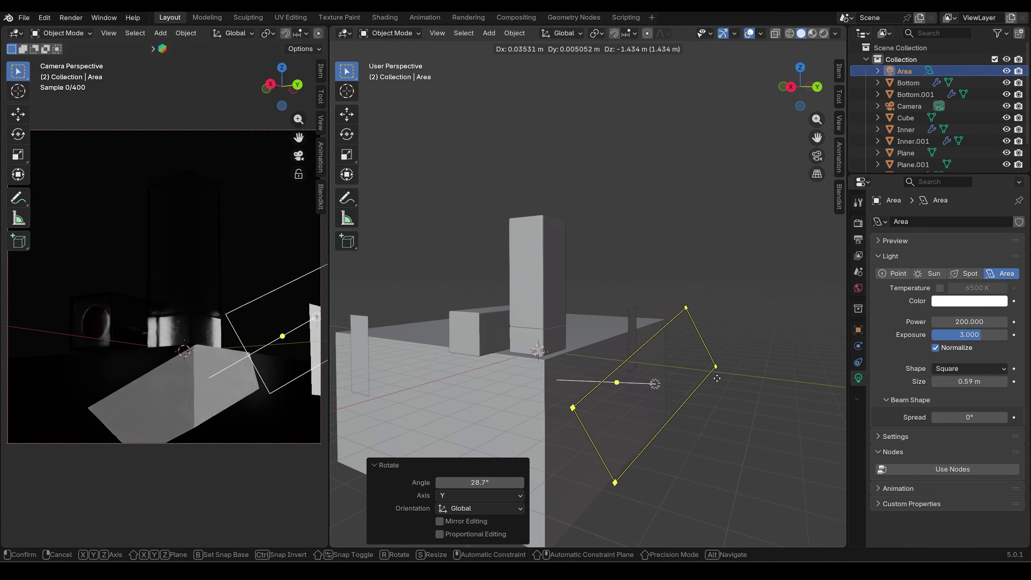
{"action": "left_click", "coordinate": [713, 377]}
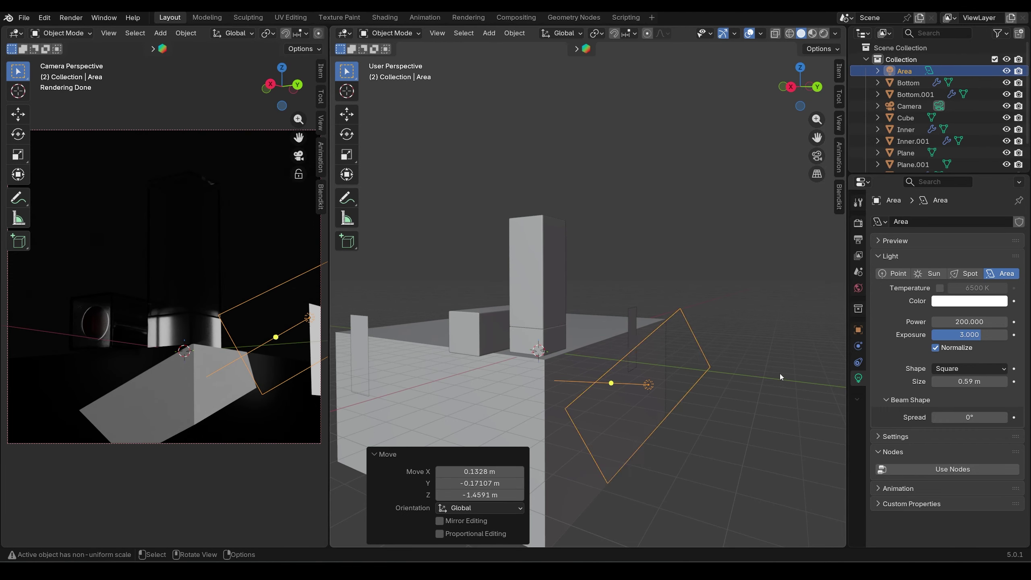
Set the area light's beam spread to about 3.1° and stretch the light by about 1.846 along X
{"action": "left_click_drag", "start_coordinate": [933, 381], "coordinate": [961, 414]}
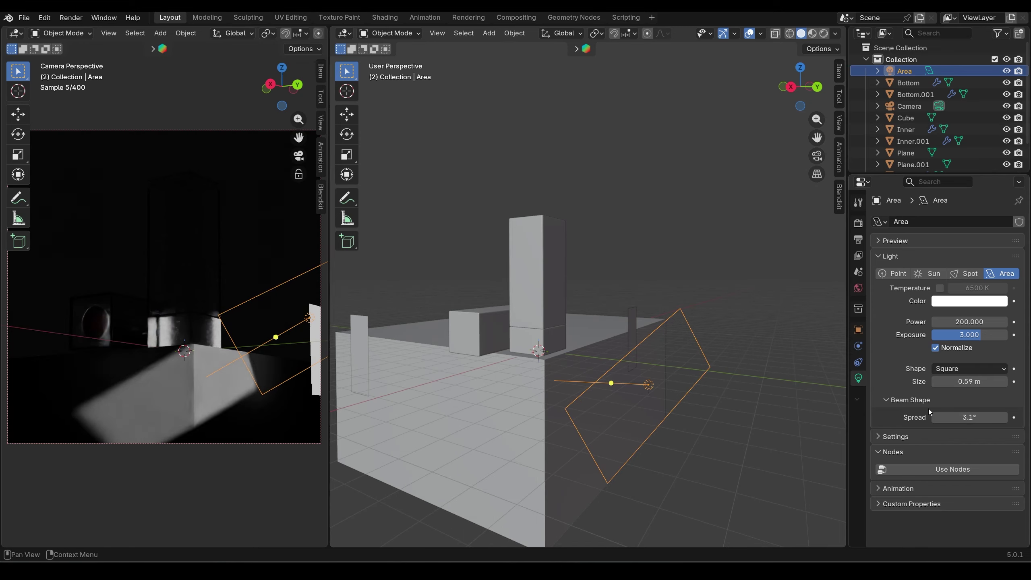
{"action": "middle_click_drag", "start_coordinate": [739, 377], "coordinate": [699, 373]}
{"action": "key", "text": "s"}
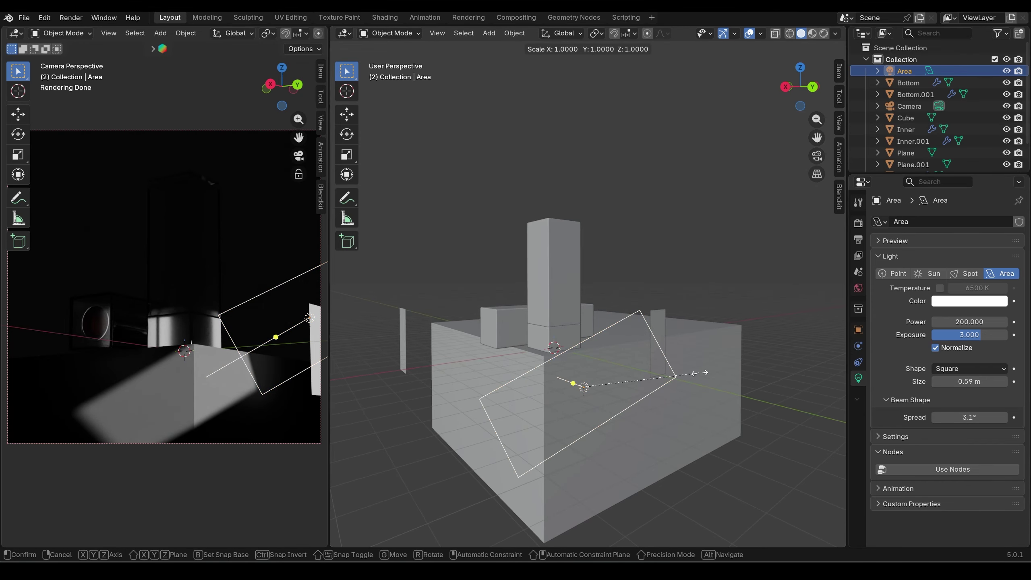
{"action": "key", "text": "y"}
{"action": "key", "text": "x"}
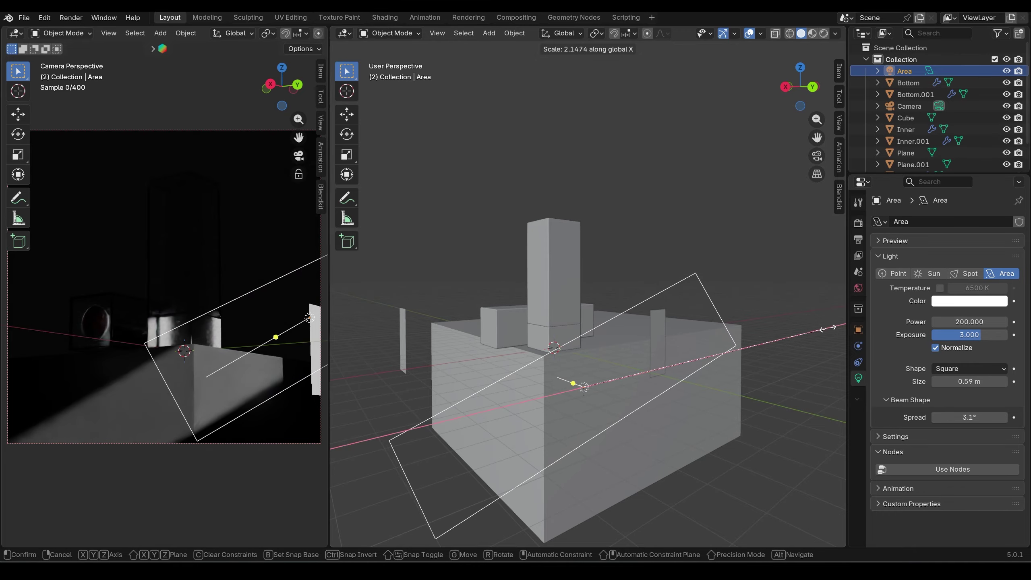
{"action": "left_click", "coordinate": [791, 335]}
Move the area light about 0.08 m in X, -0.10 m in Y and 0.82 m in Z, and raise its exposure to about 4.571
{"action": "middle_click_drag", "start_coordinate": [791, 334], "coordinate": [701, 367]}
{"action": "key", "text": "g"}
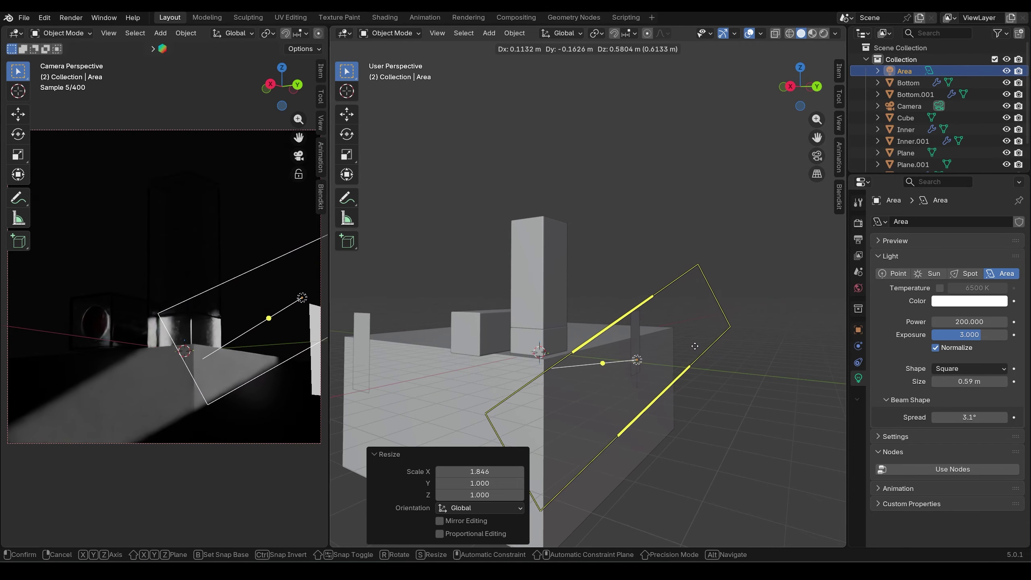
{"action": "left_click", "coordinate": [697, 339]}
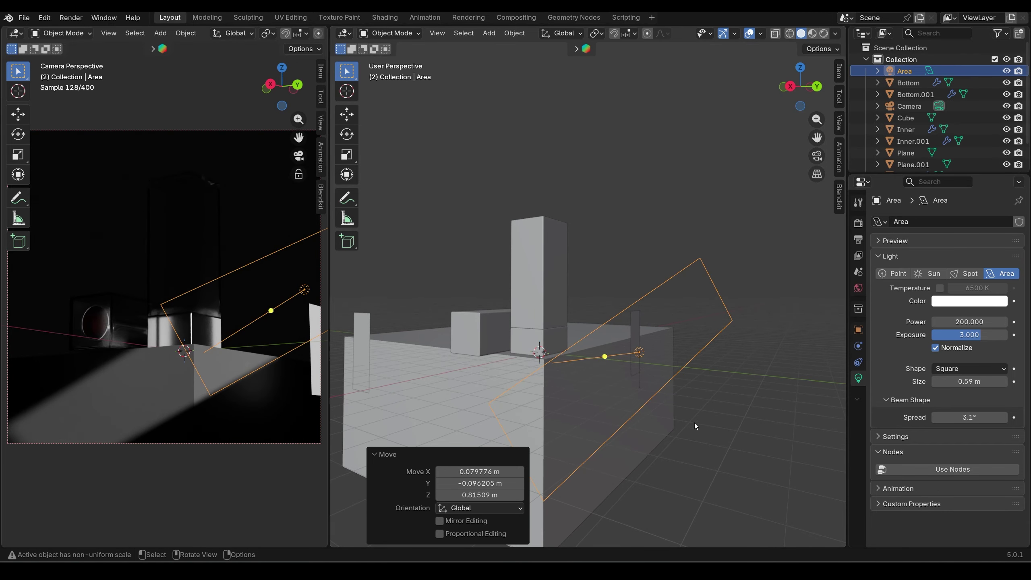
{"action": "left_click_drag", "start_coordinate": [969, 335], "coordinate": [987, 336]}
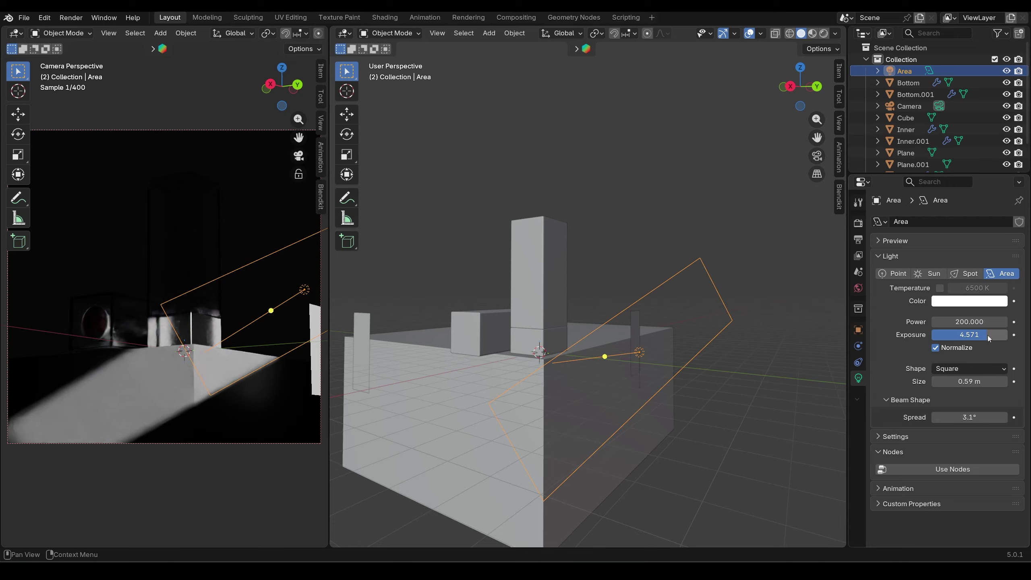
Set the area light's size to 0.4 m and spread to about 9.3°, and rotate it about 6.55° around Z
{"action": "left_click_drag", "start_coordinate": [956, 414], "coordinate": [951, 381]}
{"action": "middle_click_drag", "start_coordinate": [714, 384], "coordinate": [696, 399]}
{"action": "key", "text": "r"}
{"action": "key", "text": "z"}
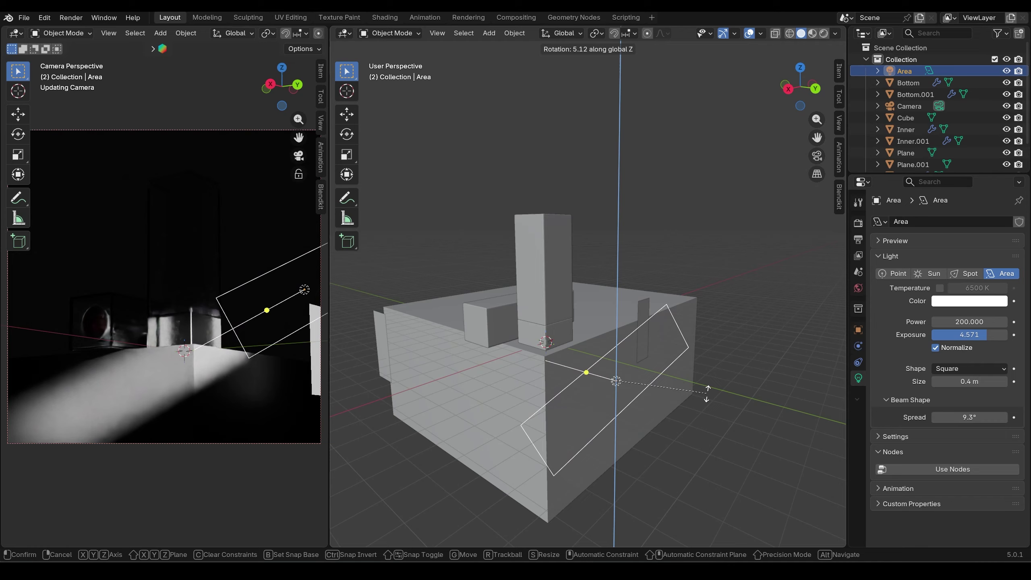
{"action": "left_click", "coordinate": [710, 391]}
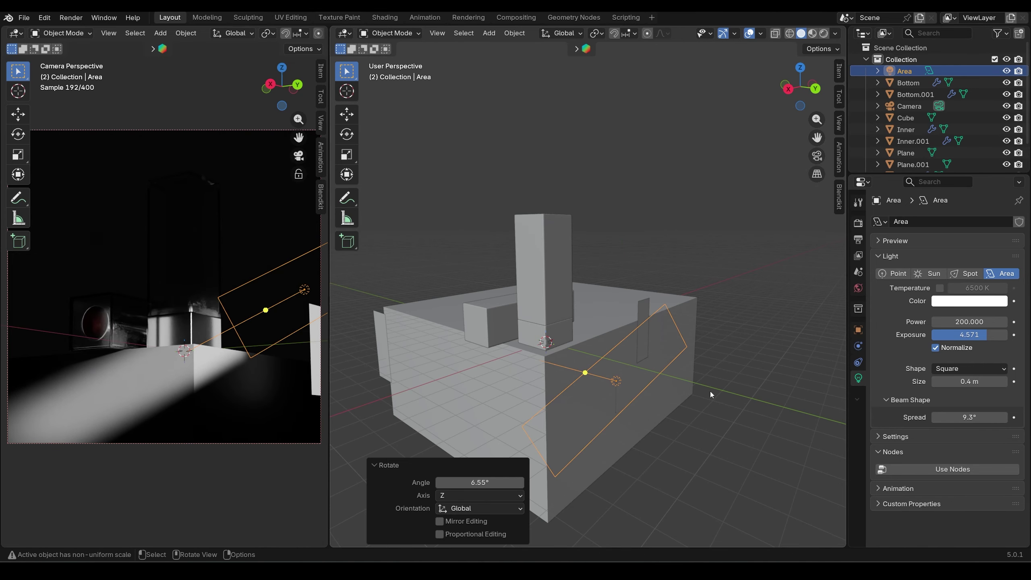
{"action": "key", "text": "g"}
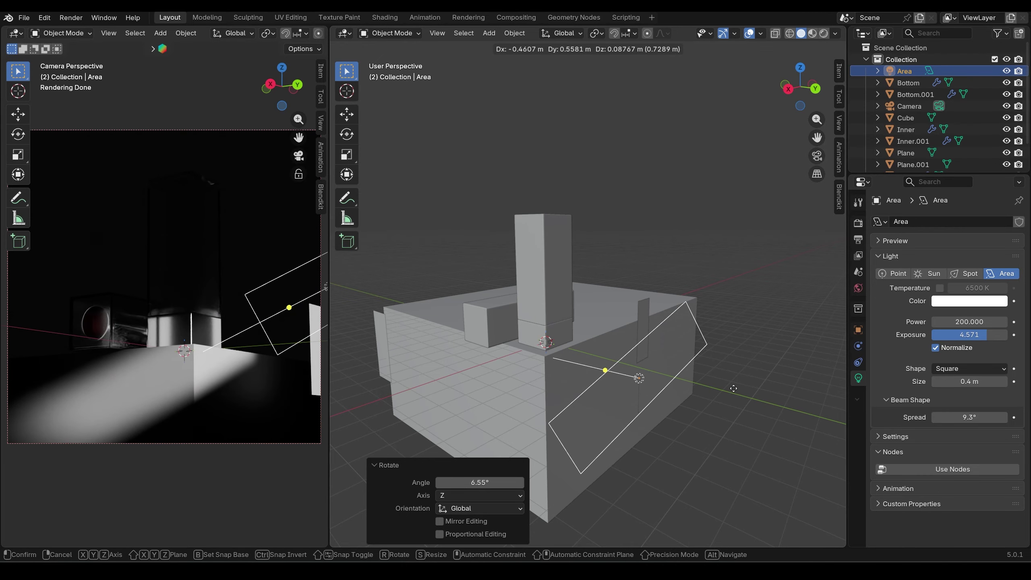
{"action": "right_click", "coordinate": [734, 388]}
{"action": "left_click", "coordinate": [693, 375]}
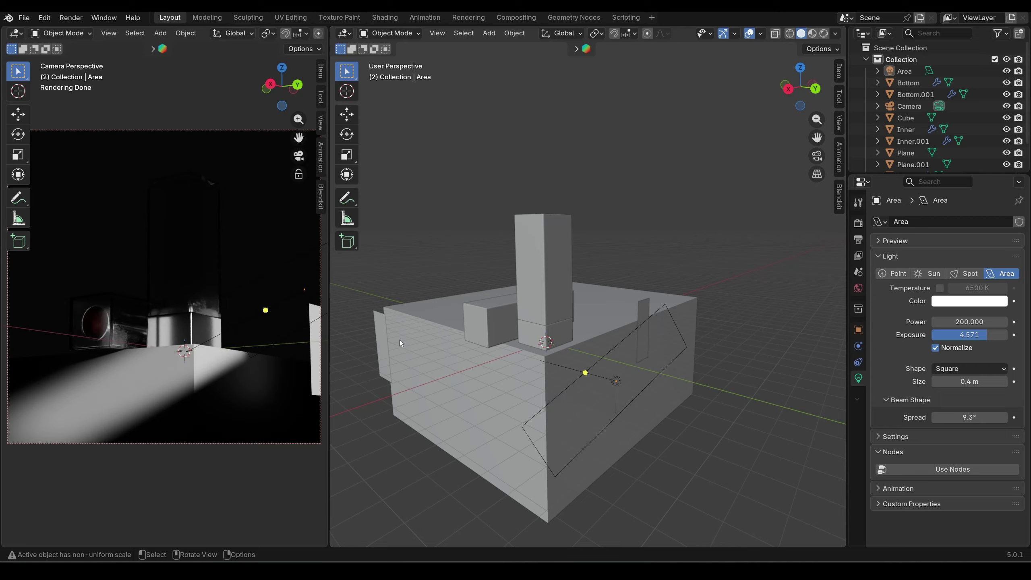
{"action": "left_click", "coordinate": [678, 321]}
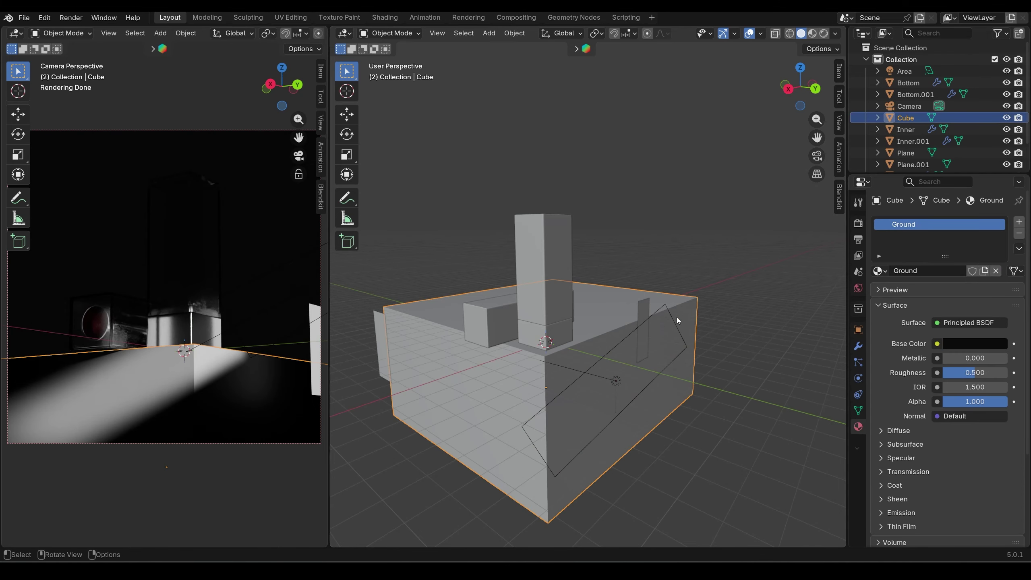
{"action": "left_click", "coordinate": [676, 318]}
Enable color temperature on the area light and set it to 4000 K
{"action": "middle_click_drag", "start_coordinate": [676, 317], "coordinate": [645, 300]}
{"action": "left_click", "coordinate": [939, 288]}
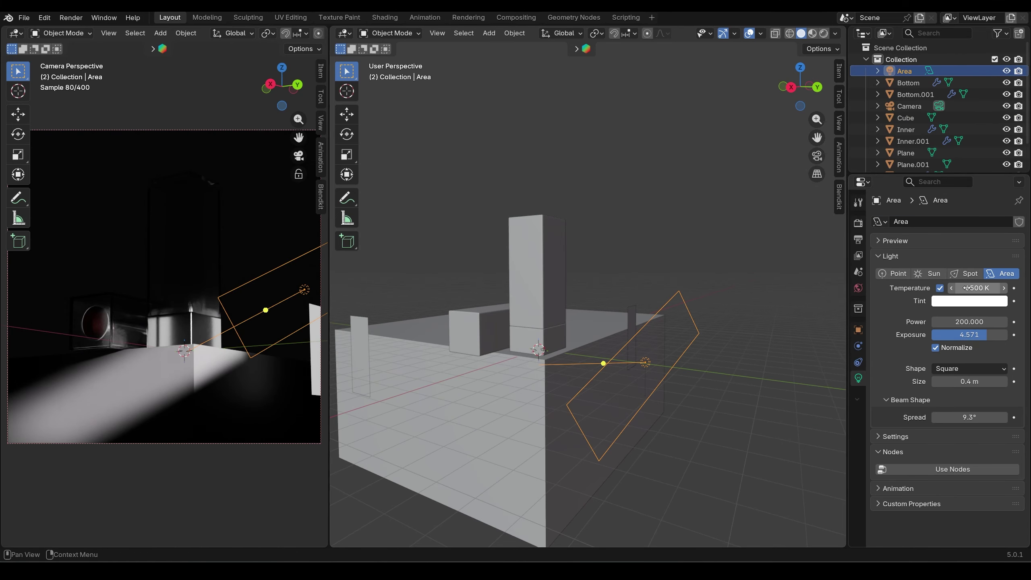
{"action": "left_click", "coordinate": [983, 288]}
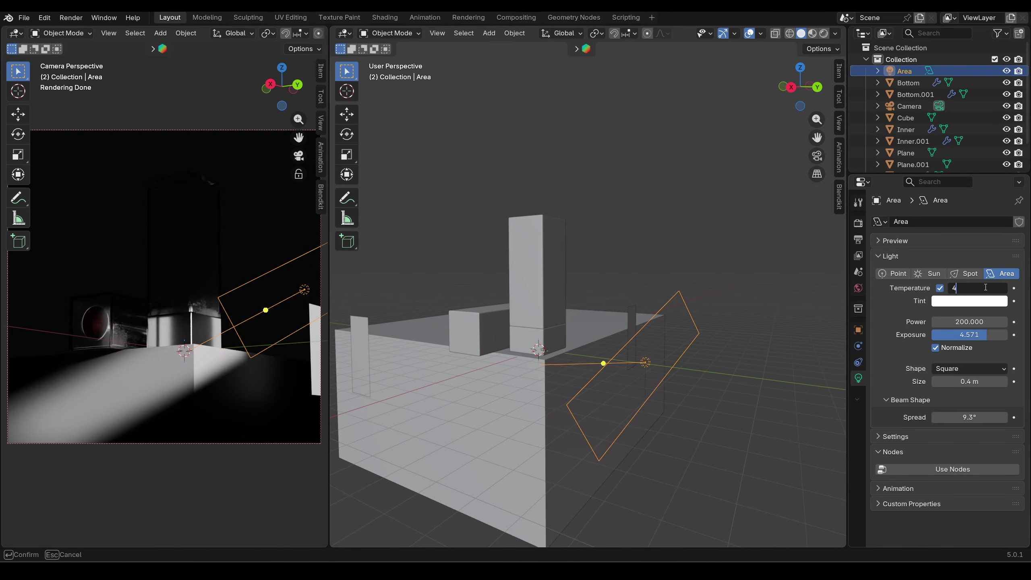
{"action": "key", "text": "Return"}
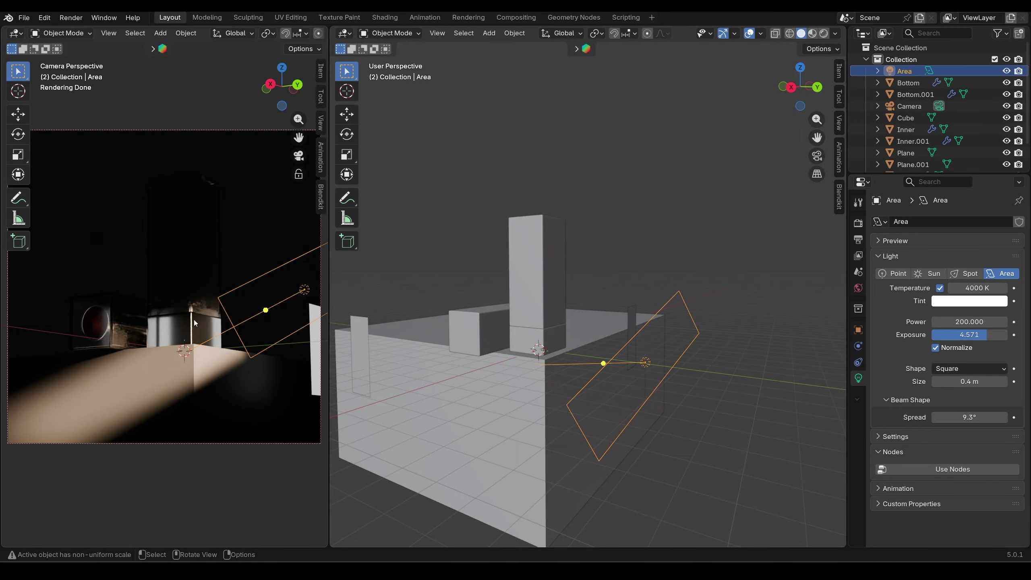
Lower the area light about 0.39 m along Z
{"action": "key", "text": "g"}
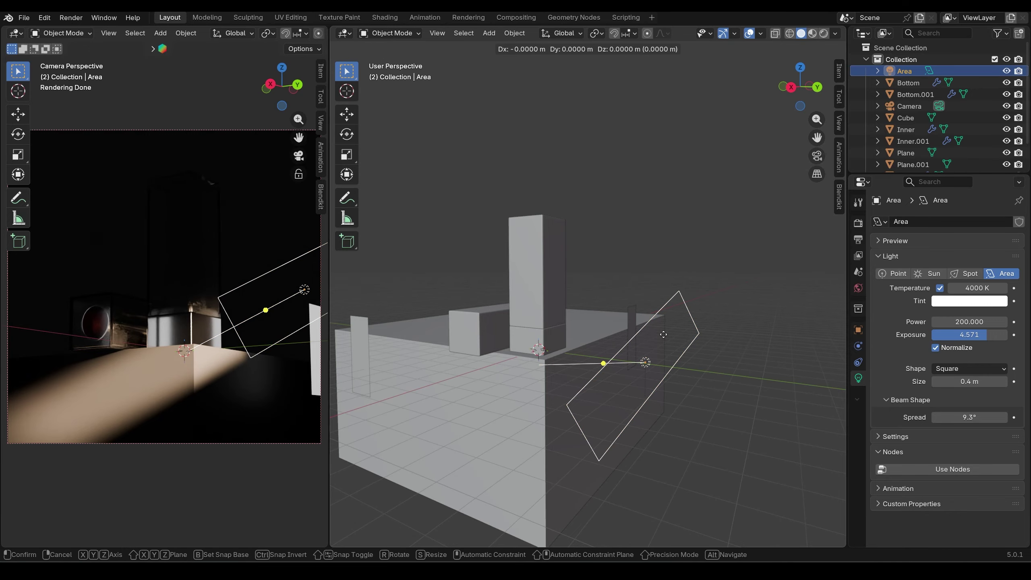
{"action": "key", "text": "z"}
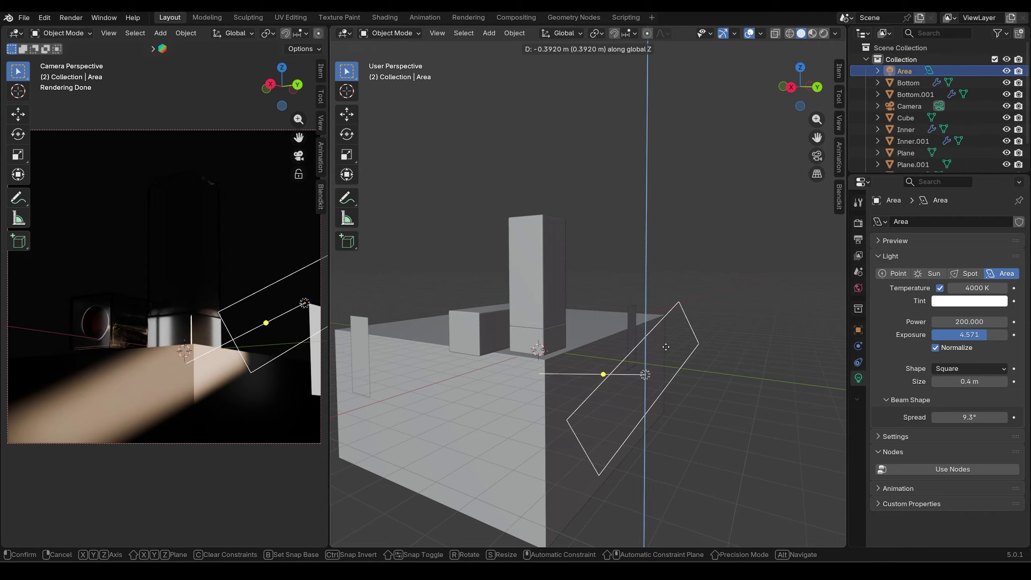
{"action": "left_click", "coordinate": [665, 347]}
Stretch the area light by about 1.3 along X and rotate it slightly
{"action": "middle_click_drag", "start_coordinate": [689, 334], "coordinate": [669, 323]}
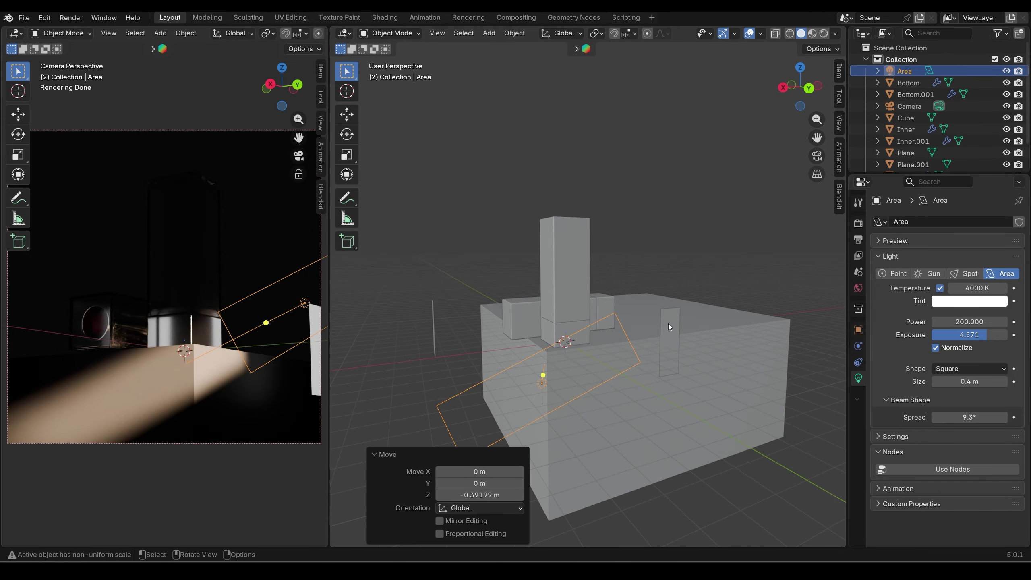
{"action": "key", "text": "s"}
{"action": "key", "text": "x"}
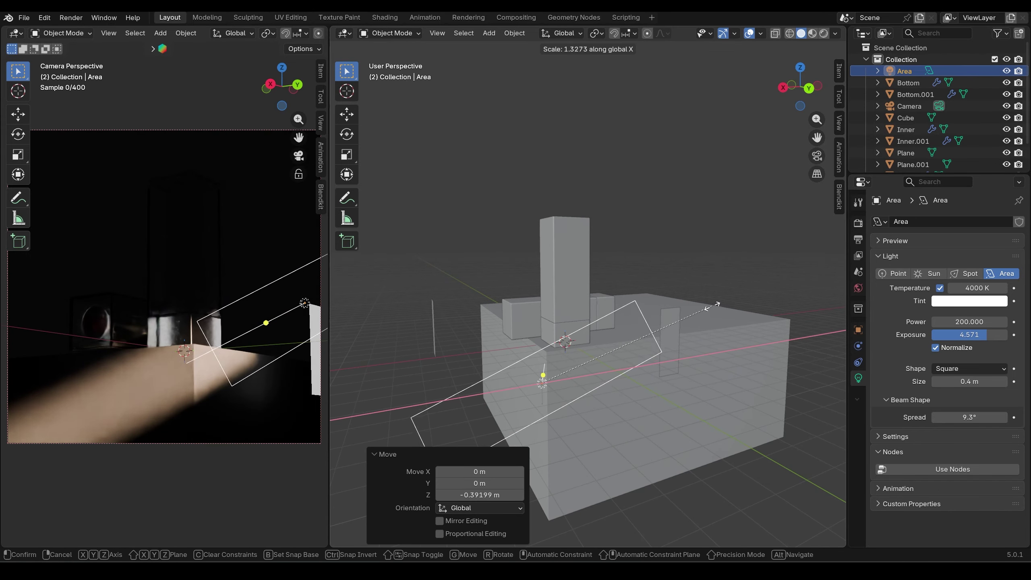
{"action": "left_click", "coordinate": [717, 303]}
{"action": "key", "text": "r"}
{"action": "left_click", "coordinate": [658, 260]}
Add a spot light at the world origin
{"action": "mouse_move", "coordinate": [657, 260]}
{"action": "middle_mouse_down"}
{"action": "mouse_move", "coordinate": [635, 234]}
{"action": "mouse_move", "coordinate": [656, 230]}
{"action": "mouse_move", "coordinate": [652, 274]}
{"action": "middle_mouse_up"}
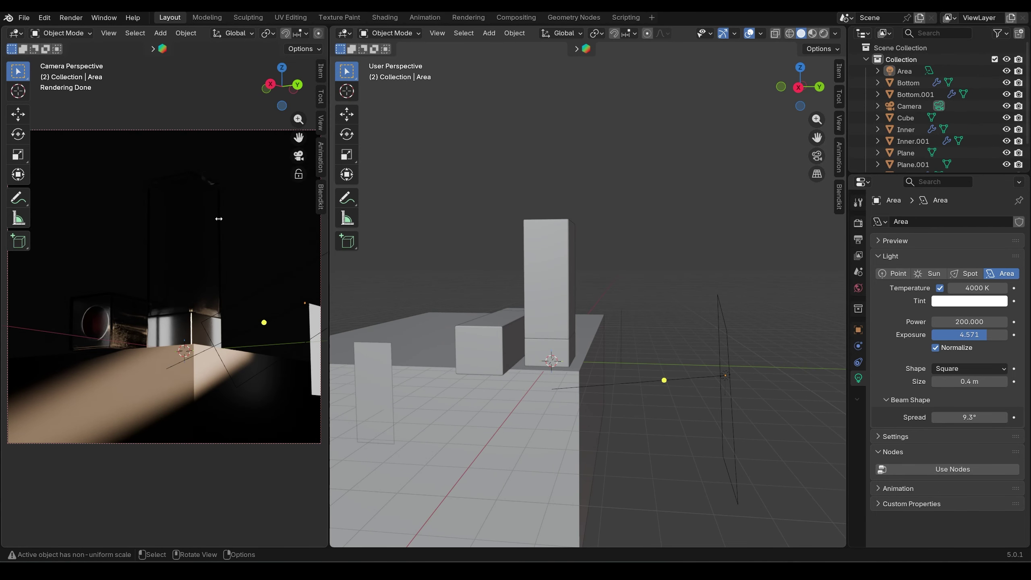
{"action": "left_click", "coordinate": [538, 245]}
{"action": "middle_click_drag", "start_coordinate": [658, 244], "coordinate": [632, 235]}
{"action": "key", "text": "shift+a"}
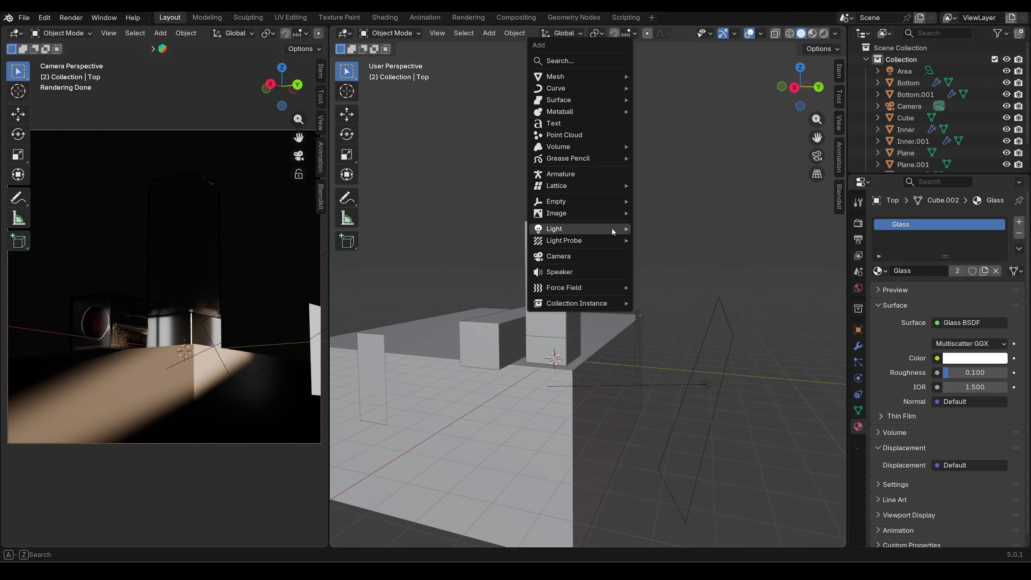
{"action": "mouse_move", "coordinate": [578, 229]}
{"action": "left_click", "coordinate": [659, 254]}
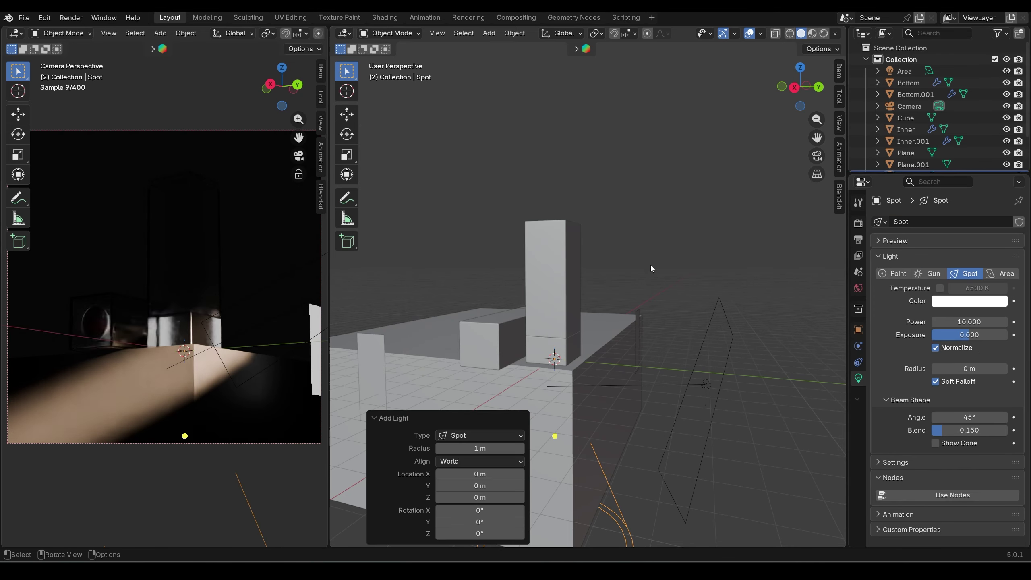
Raise the spot light about 14.38 m along Z and shift it about -15.17 m in X and -14.00 m in Y
{"action": "middle_click_drag", "start_coordinate": [589, 305], "coordinate": [613, 307]}
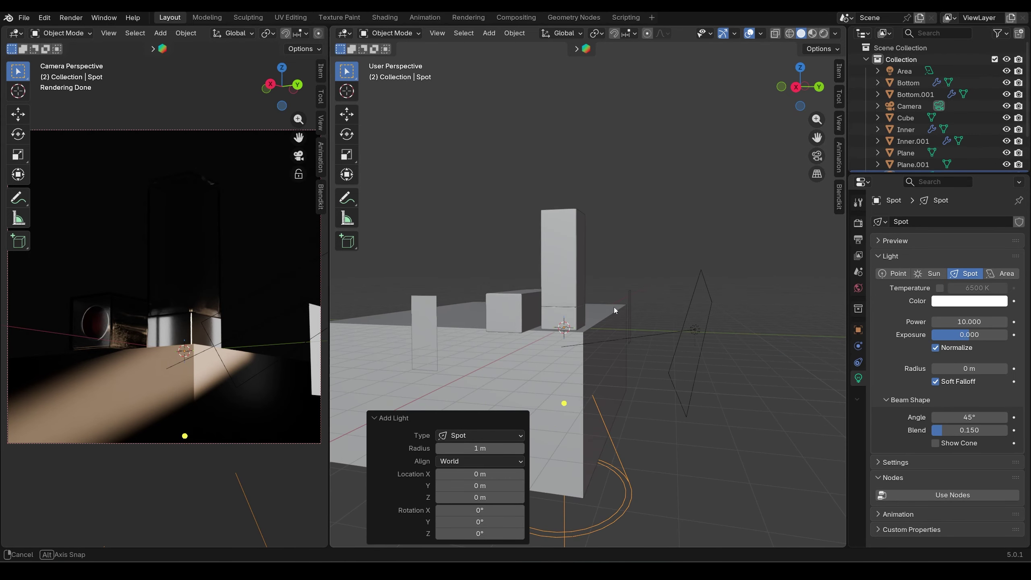
{"action": "key", "text": "g"}
{"action": "key", "text": "z"}
{"action": "left_click", "coordinate": [615, 153]}
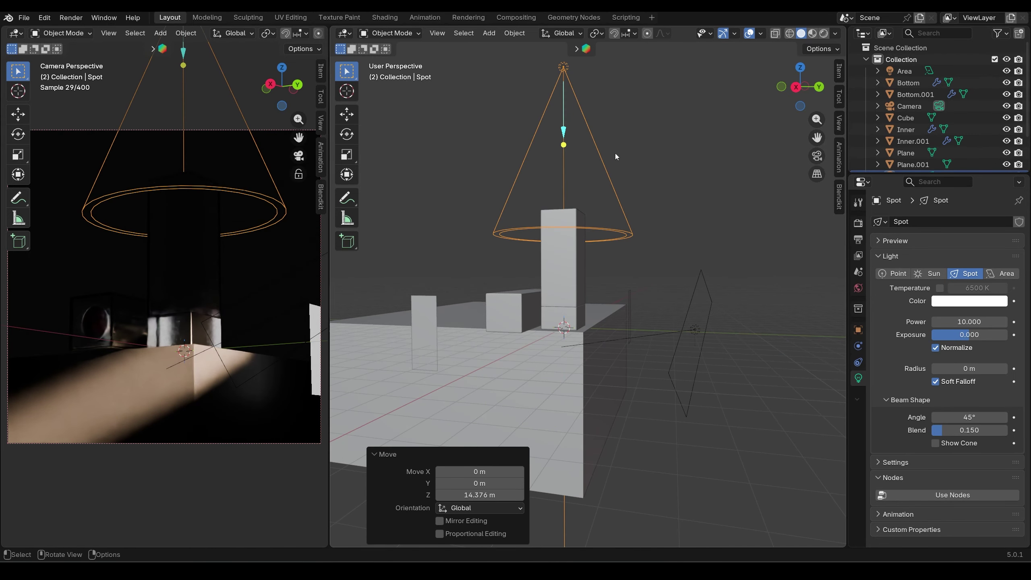
{"action": "middle_click_drag", "start_coordinate": [615, 153], "coordinate": [668, 275]}
{"action": "key", "text": "KP_7"}
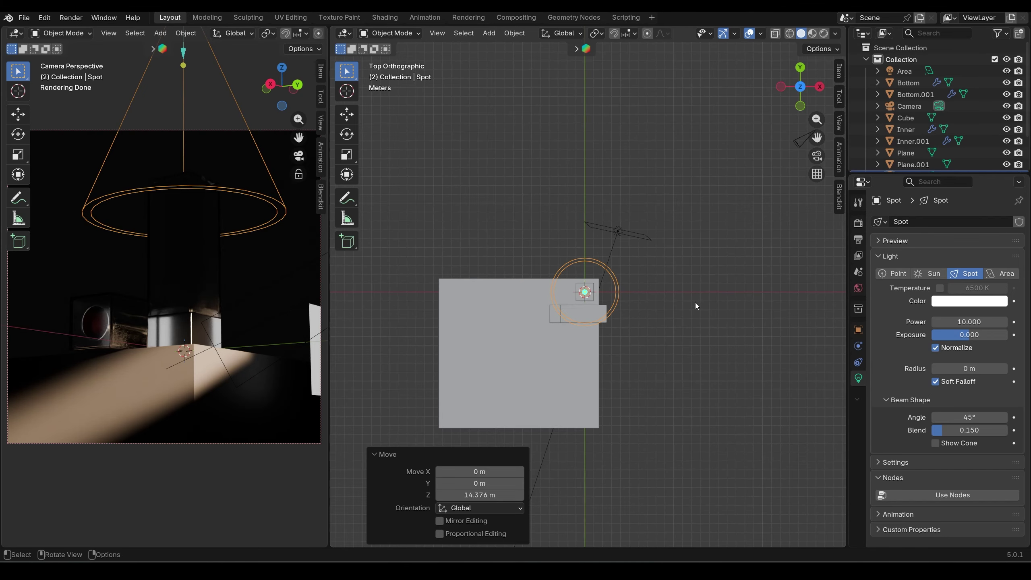
{"action": "key", "text": "g"}
{"action": "left_click", "coordinate": [556, 422]}
Aim the spot light toward the lipsticks with a free trackball rotation of about 36.7° and -75.6°
{"action": "middle_click_drag", "start_coordinate": [556, 422], "coordinate": [599, 261]}
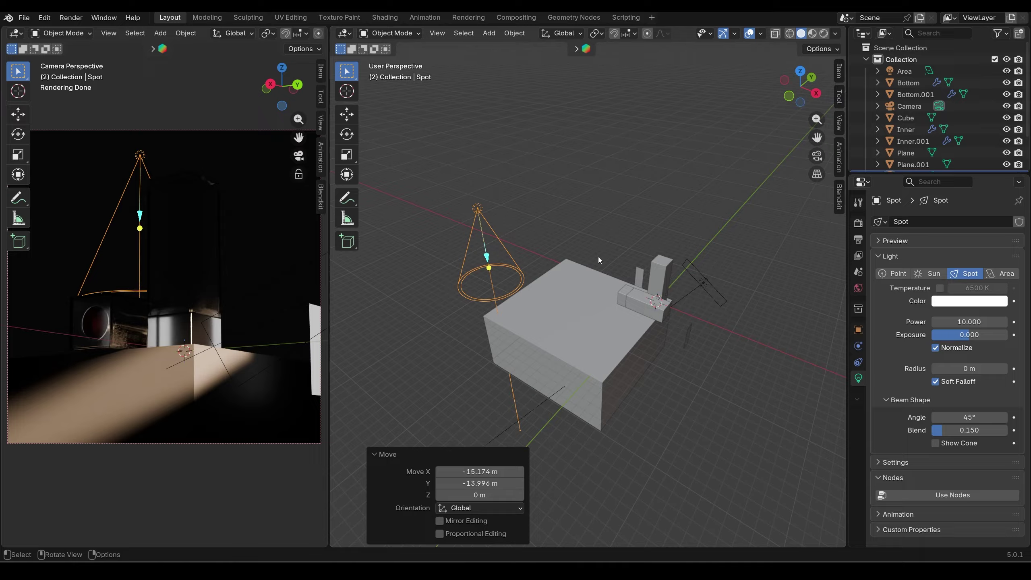
{"action": "key", "text": "r"}
{"action": "key", "text": "r"}
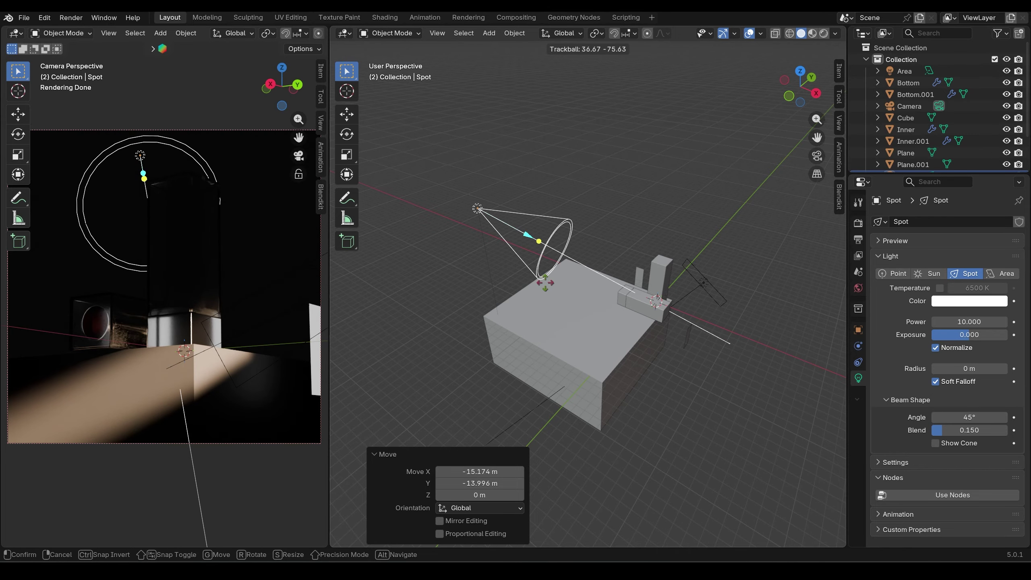
{"action": "left_click", "coordinate": [580, 317]}
Narrow the spot light's beam angle to about 17.1° and set its power to 200 and exposure to about 8.958
{"action": "middle_click_drag", "start_coordinate": [645, 304], "coordinate": [796, 368]}
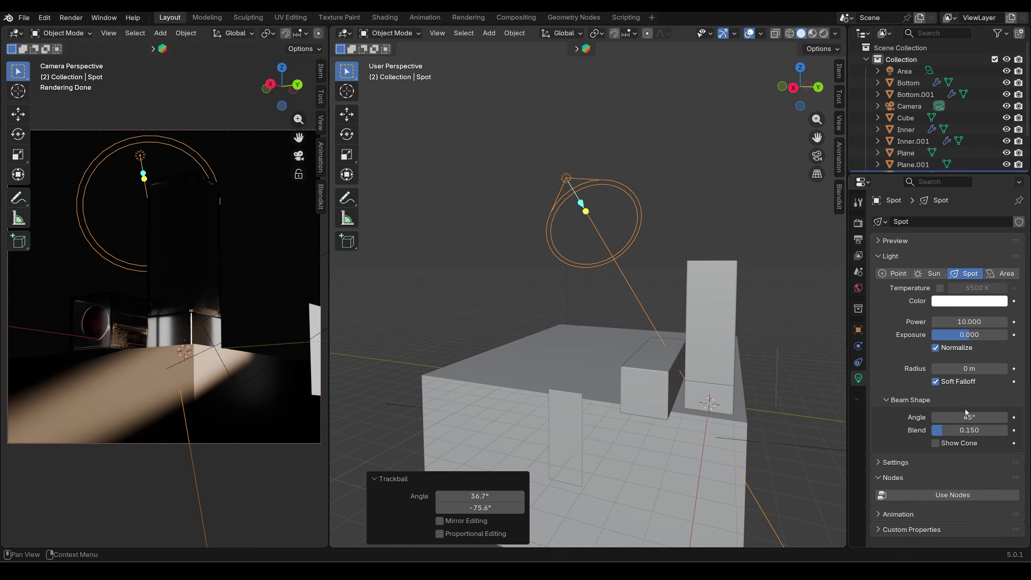
{"action": "left_click_drag", "start_coordinate": [966, 414], "coordinate": [913, 416]}
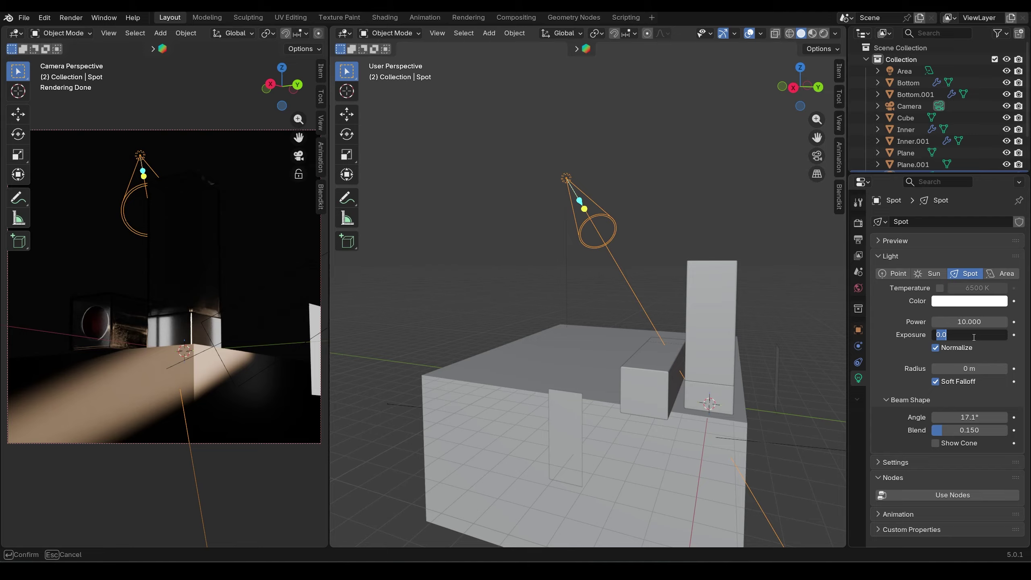
{"action": "type", "text": "1"}
{"action": "key", "text": "Return"}
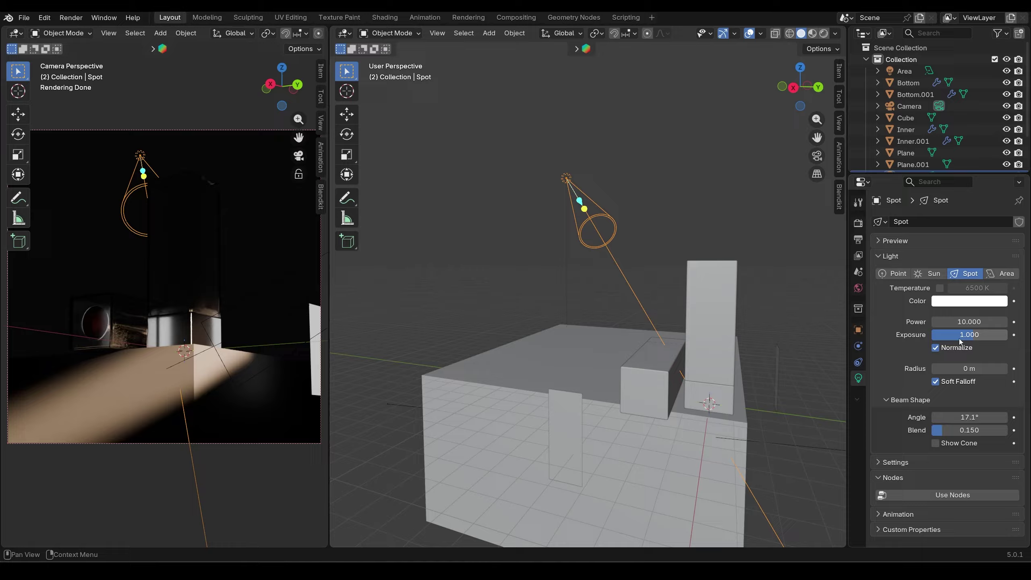
{"action": "left_click", "coordinate": [959, 323]}
{"action": "type", "text": "200"}
{"action": "key", "text": "Return"}
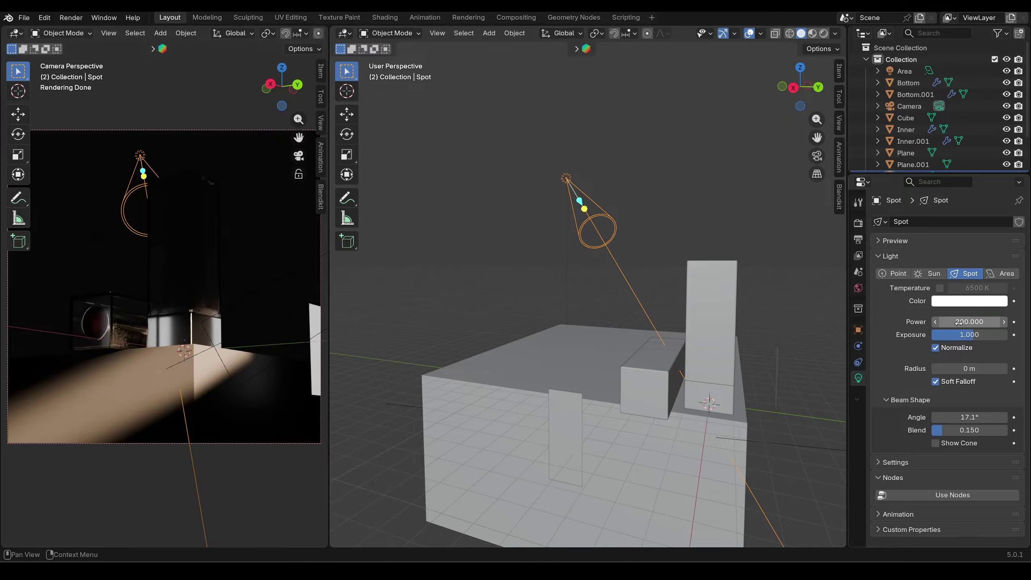
{"action": "left_click_drag", "start_coordinate": [961, 338], "coordinate": [991, 338]}
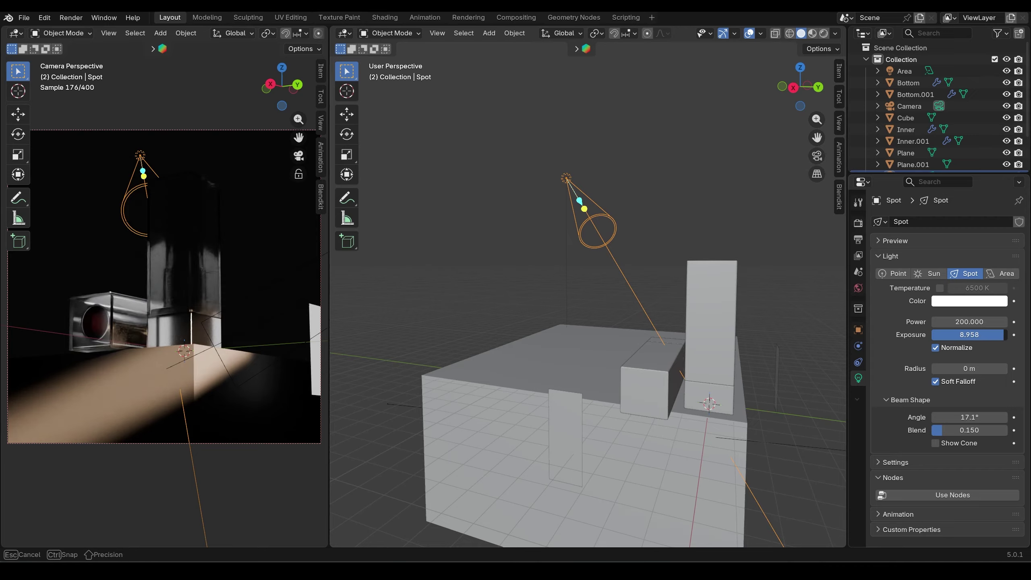
Raise the spot light about 2.39 m along Z
{"action": "middle_click_drag", "start_coordinate": [709, 279], "coordinate": [716, 242]}
{"action": "key", "text": "g"}
{"action": "key", "text": "z"}
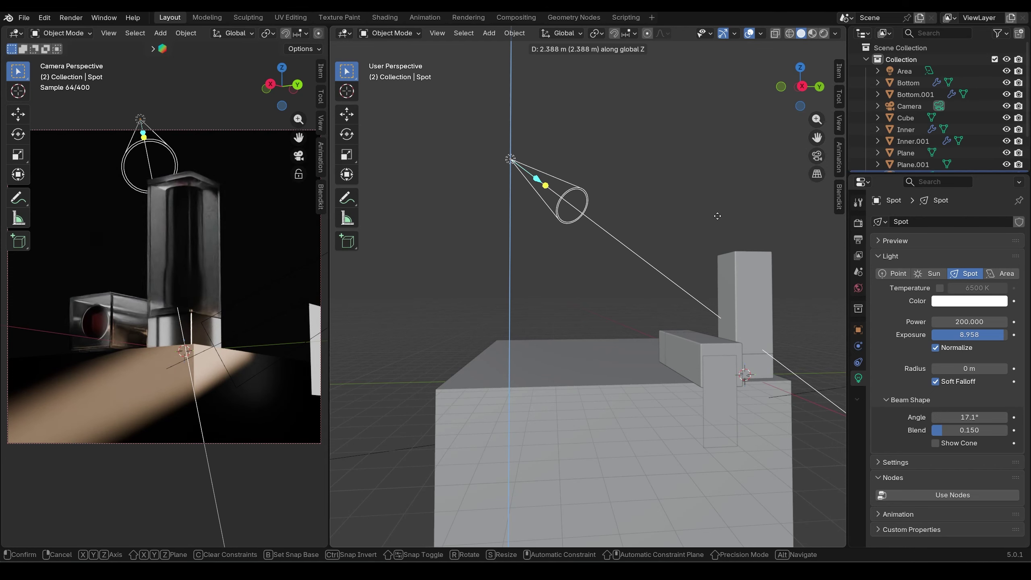
{"action": "left_click", "coordinate": [537, 291]}
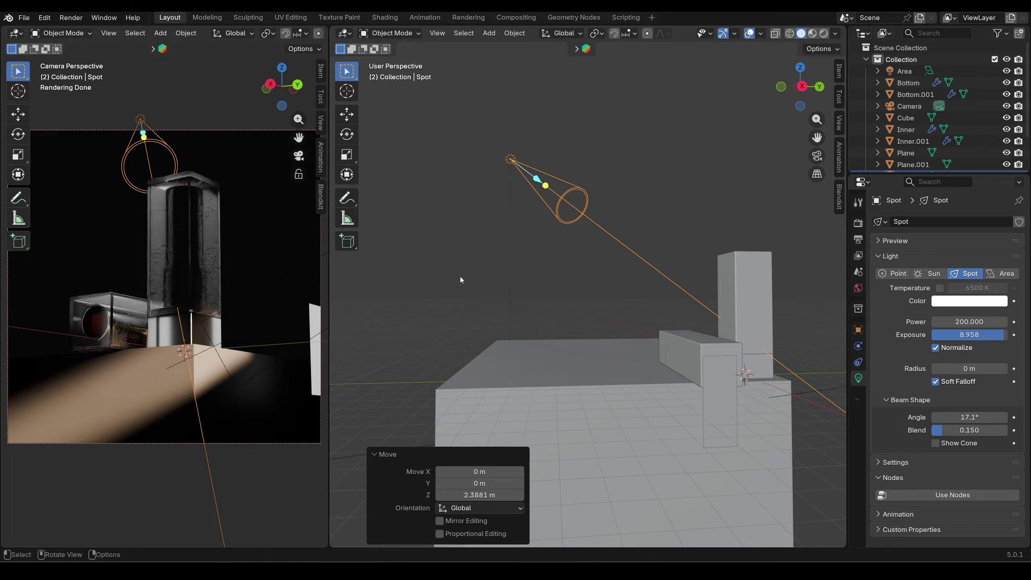
Set the Glass material on the upright lipstick's cap to a roughness of 0.193 and tint it a deep, slightly darkened red
{"action": "middle_click_drag", "start_coordinate": [659, 240], "coordinate": [545, 225]}
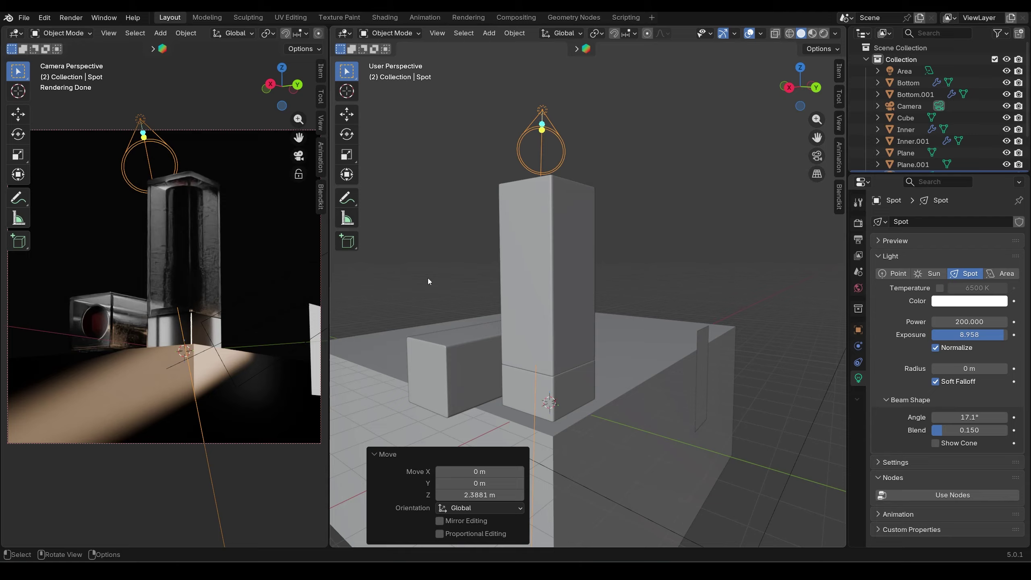
{"action": "left_click", "coordinate": [487, 263]}
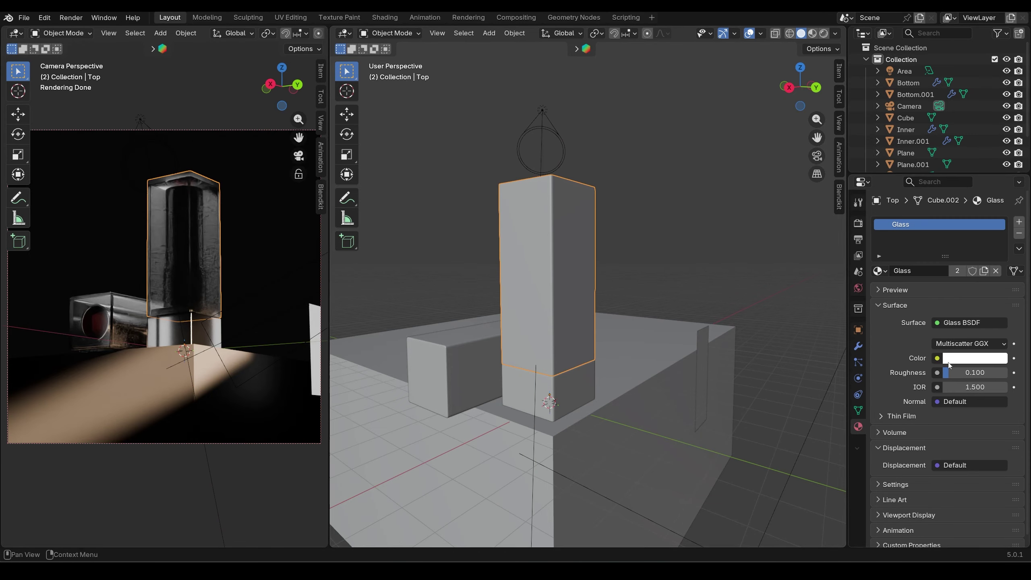
{"action": "left_click_drag", "start_coordinate": [951, 374], "coordinate": [958, 375]}
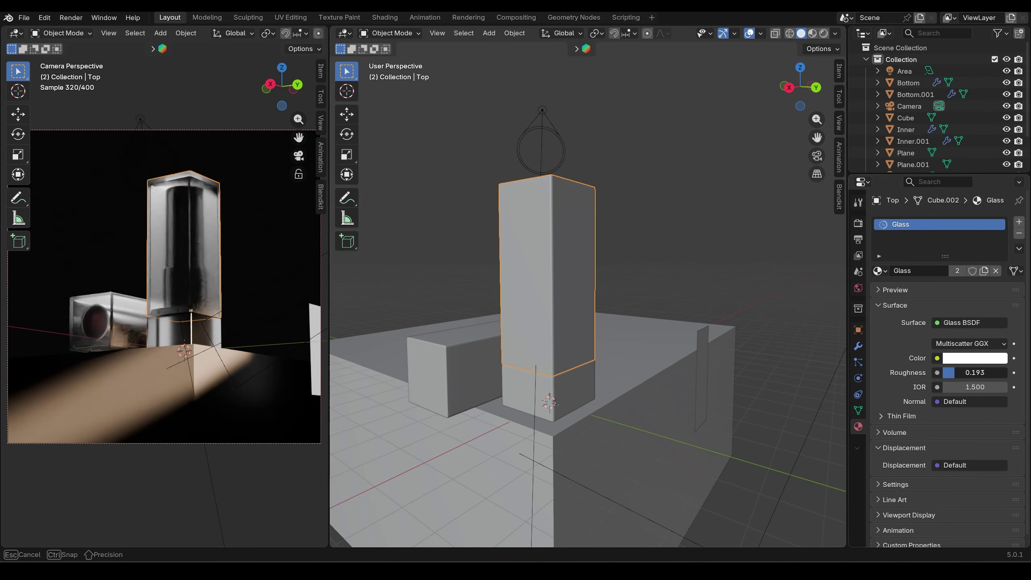
{"action": "left_click", "coordinate": [962, 358]}
{"action": "left_click_drag", "start_coordinate": [941, 199], "coordinate": [940, 231]}
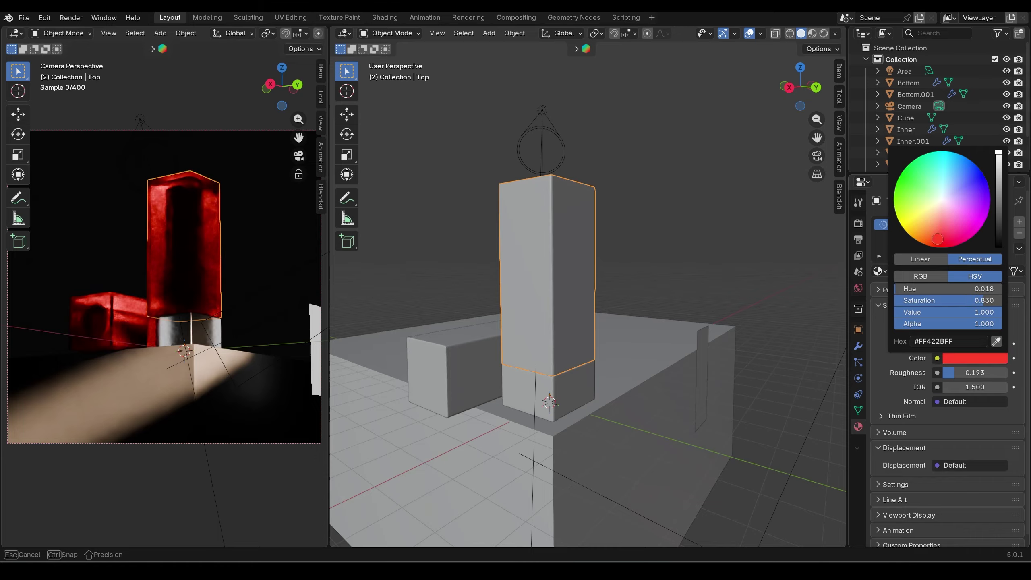
{"action": "left_click_drag", "start_coordinate": [998, 153], "coordinate": [998, 175]}
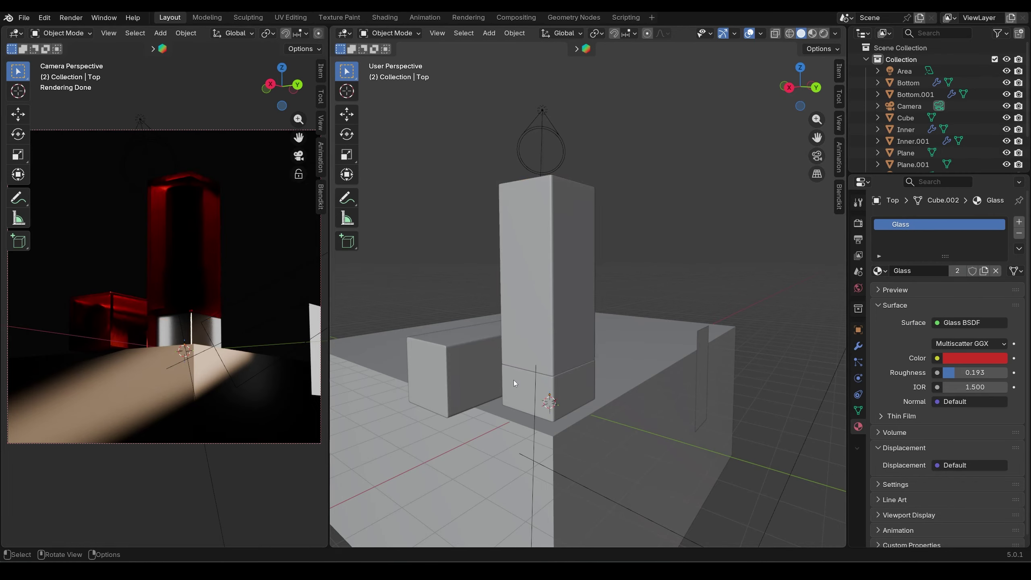
Move the emissive plane beside the lying lipstick about -0.6 m in X and 1.6 m in Y, bringing it into the camera frame
{"action": "mouse_move", "coordinate": [510, 351]}
{"action": "middle_mouse_down"}
{"action": "mouse_move", "coordinate": [649, 349]}
{"action": "mouse_move", "coordinate": [518, 341]}
{"action": "middle_mouse_up"}
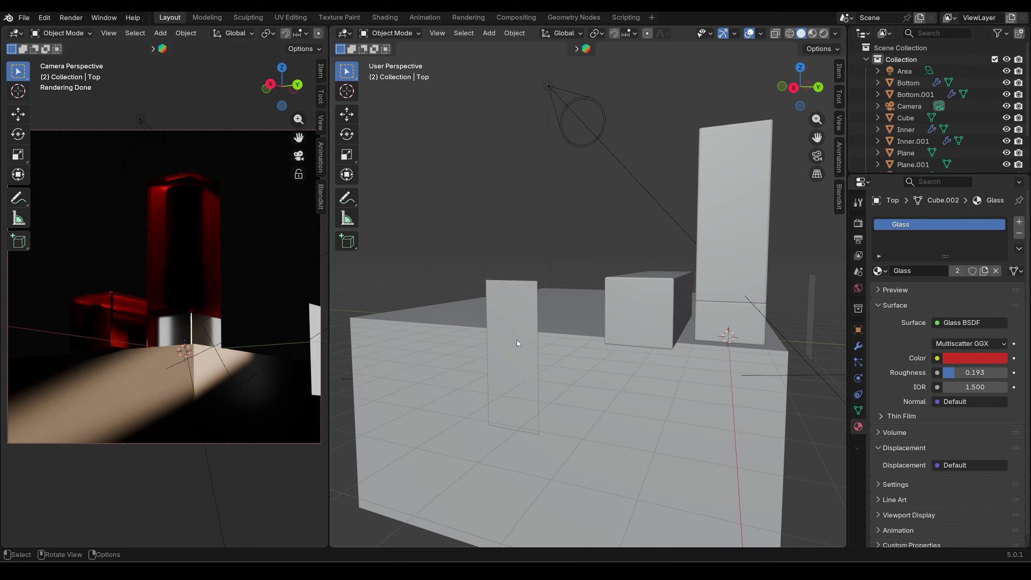
{"action": "left_click", "coordinate": [517, 343]}
{"action": "middle_click_drag", "start_coordinate": [565, 367], "coordinate": [607, 353]}
{"action": "middle_click_drag", "start_coordinate": [459, 338], "coordinate": [529, 354]}
{"action": "key", "text": "g"}
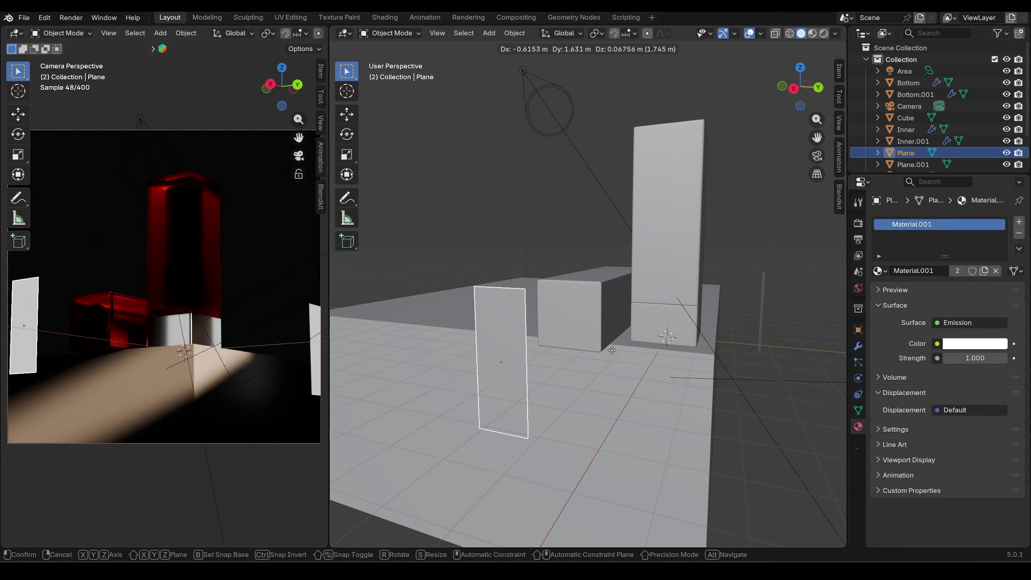
{"action": "left_click", "coordinate": [598, 353]}
Move the other emissive plane toward the lipsticks by about 1.15 m in X, -0.94 m in Y and 0.50 m in Z
{"action": "middle_click_drag", "start_coordinate": [599, 353], "coordinate": [654, 340]}
{"action": "left_click", "coordinate": [627, 300]}
{"action": "middle_click_drag", "start_coordinate": [642, 300], "coordinate": [660, 330]}
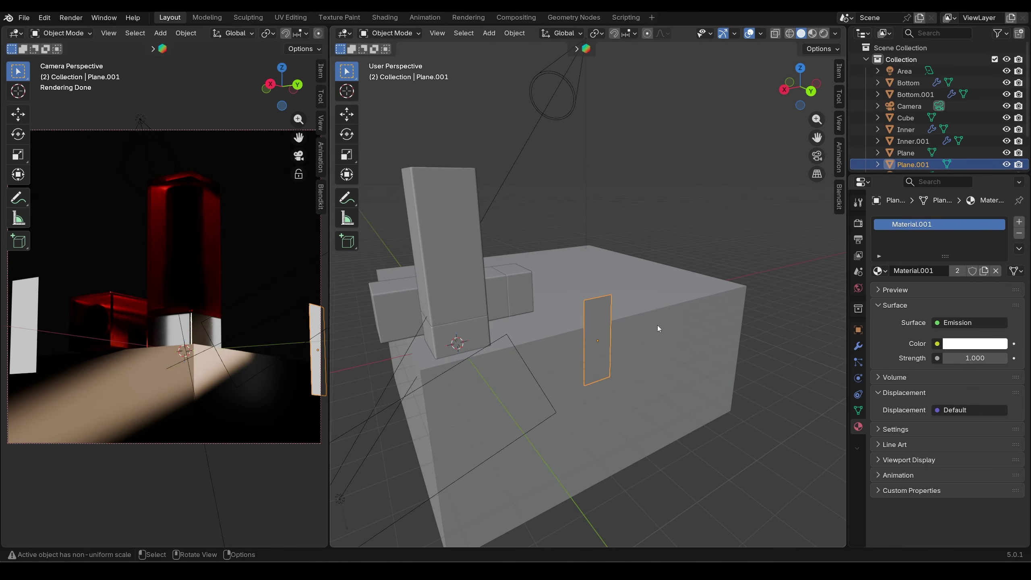
{"action": "key", "text": "g"}
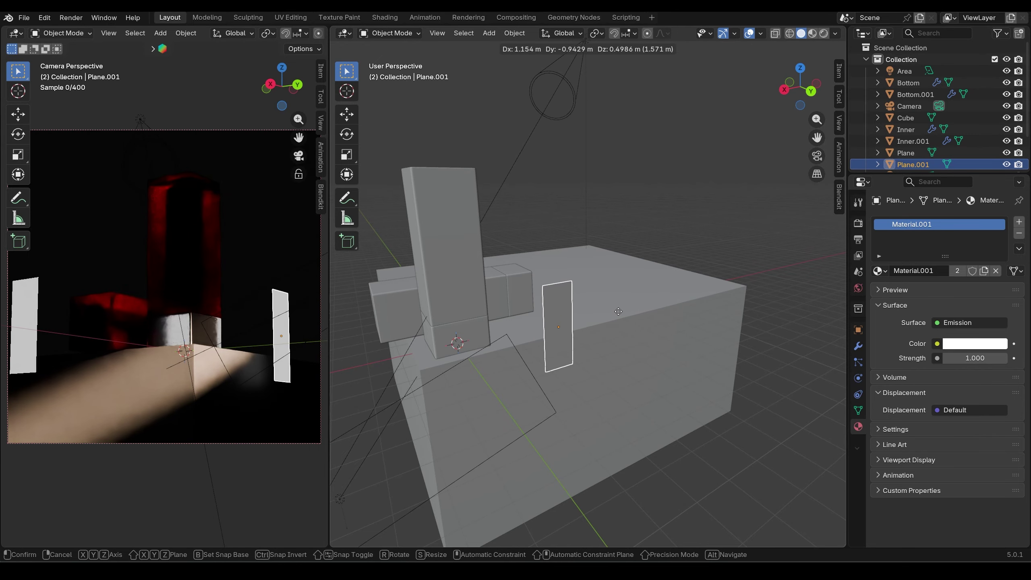
{"action": "left_click", "coordinate": [615, 305]}
{"action": "middle_click_drag", "start_coordinate": [615, 307], "coordinate": [522, 337]}
Add an area light at the origin and raise it about 7.88 m along Z, above the upright lipstick
{"action": "left_click", "coordinate": [469, 337]}
{"action": "middle_click_drag", "start_coordinate": [580, 303], "coordinate": [589, 250]}
{"action": "middle_click_drag", "start_coordinate": [594, 352], "coordinate": [640, 264]}
{"action": "key", "text": "shift+a"}
{"action": "mouse_move", "coordinate": [653, 253]}
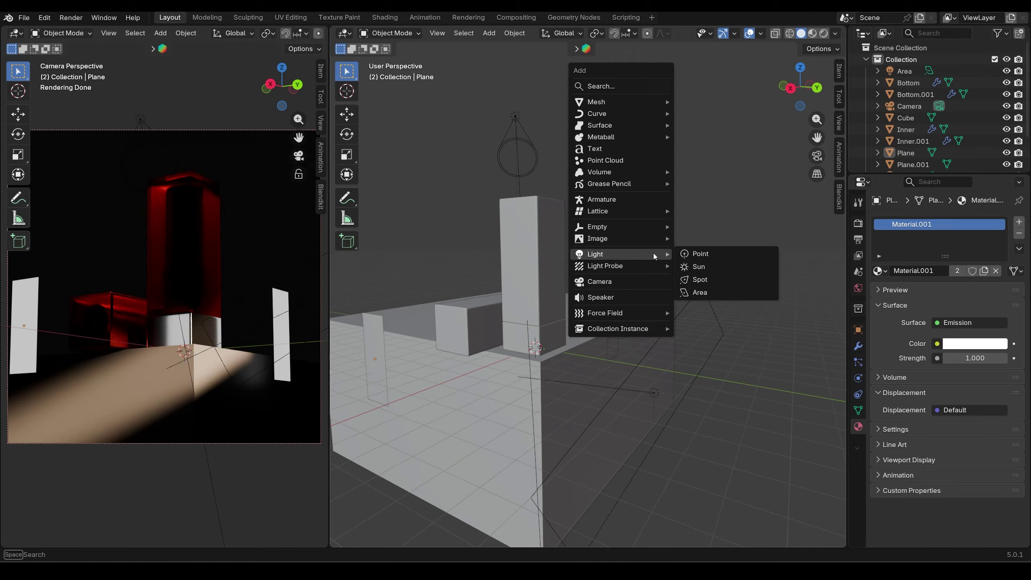
{"action": "left_click", "coordinate": [691, 292]}
{"action": "middle_click_drag", "start_coordinate": [663, 310], "coordinate": [630, 279]}
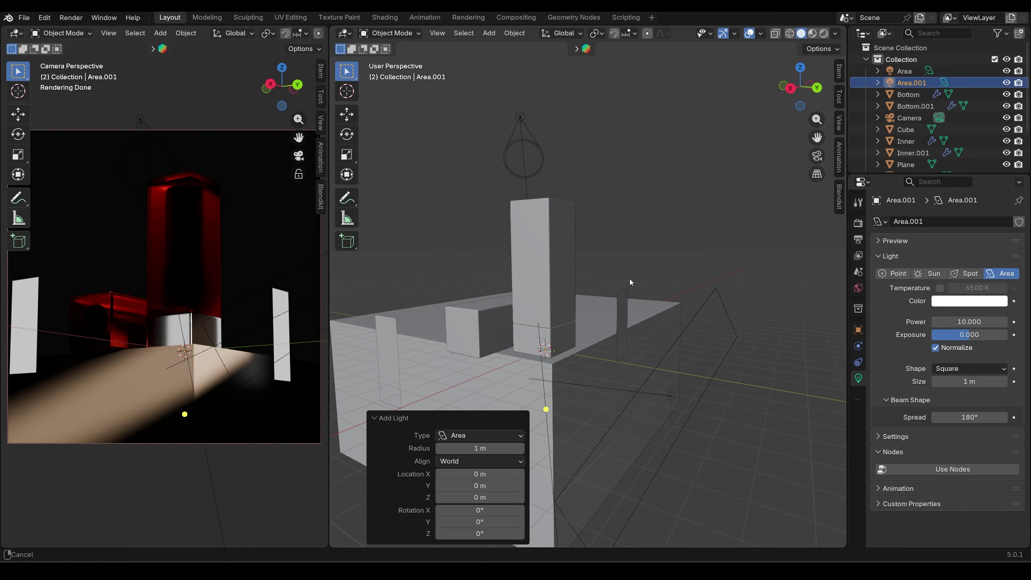
{"action": "key", "text": "g"}
{"action": "key", "text": "z"}
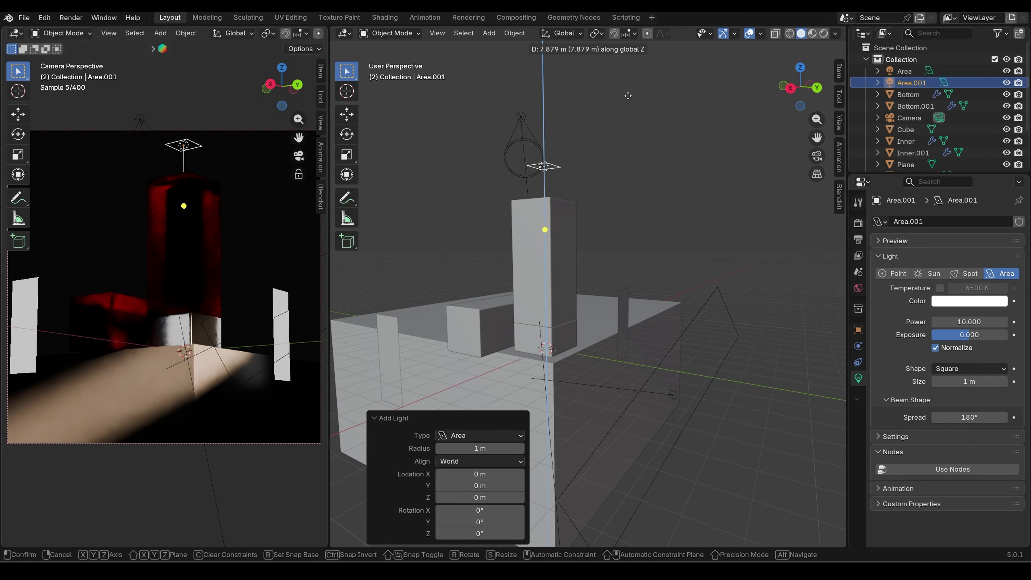
{"action": "left_click", "coordinate": [627, 95]}
Scale the new area light by about 4.4 and give it a 10° spread and an exposure of about 6.911
{"action": "key", "text": "s"}
{"action": "left_click", "coordinate": [525, 116]}
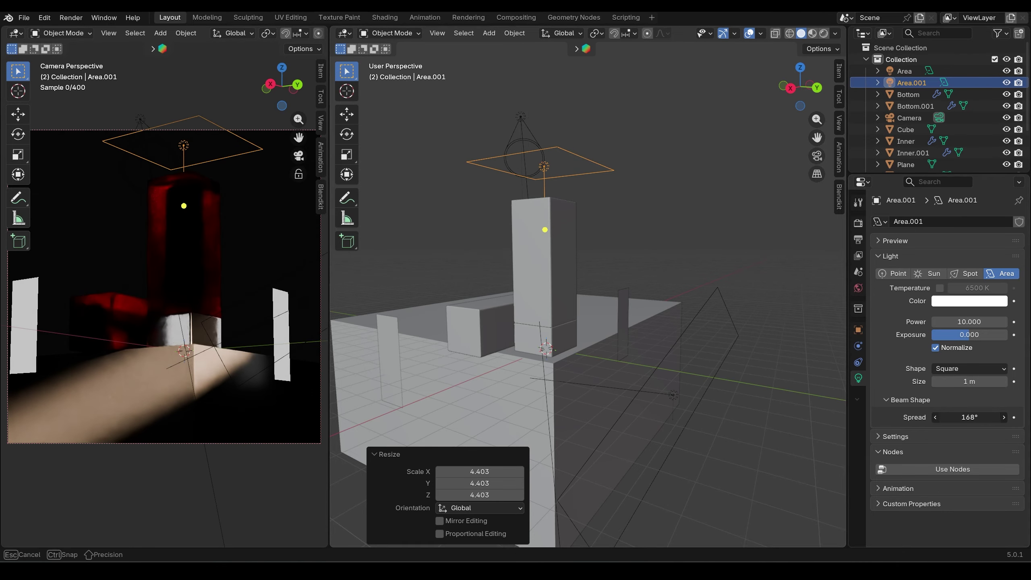
{"action": "left_click_drag", "start_coordinate": [998, 418], "coordinate": [966, 418]}
{"action": "type", "text": "10"}
{"action": "key", "text": "Return"}
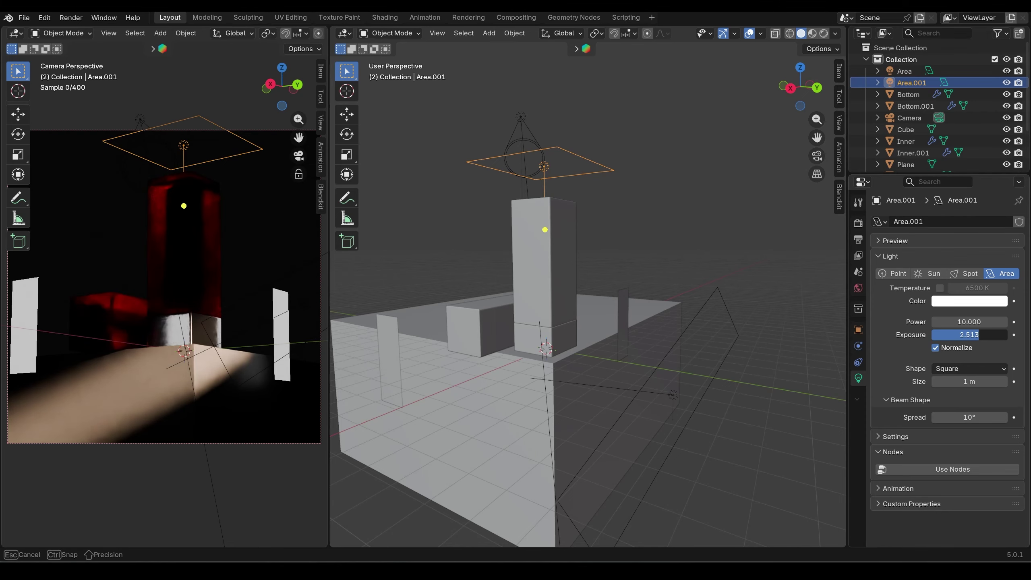
{"action": "left_click_drag", "start_coordinate": [979, 334], "coordinate": [996, 334]}
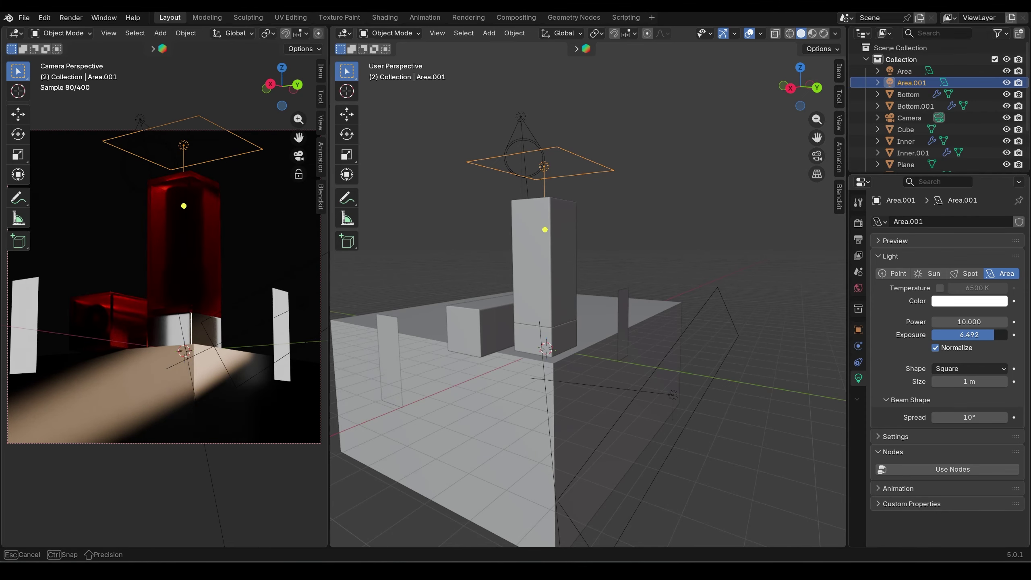
Tilt the area light about -53.6° around the global Y axis
{"action": "middle_click_drag", "start_coordinate": [601, 191], "coordinate": [664, 254]}
{"action": "key", "text": "r"}
{"action": "key", "text": "x"}
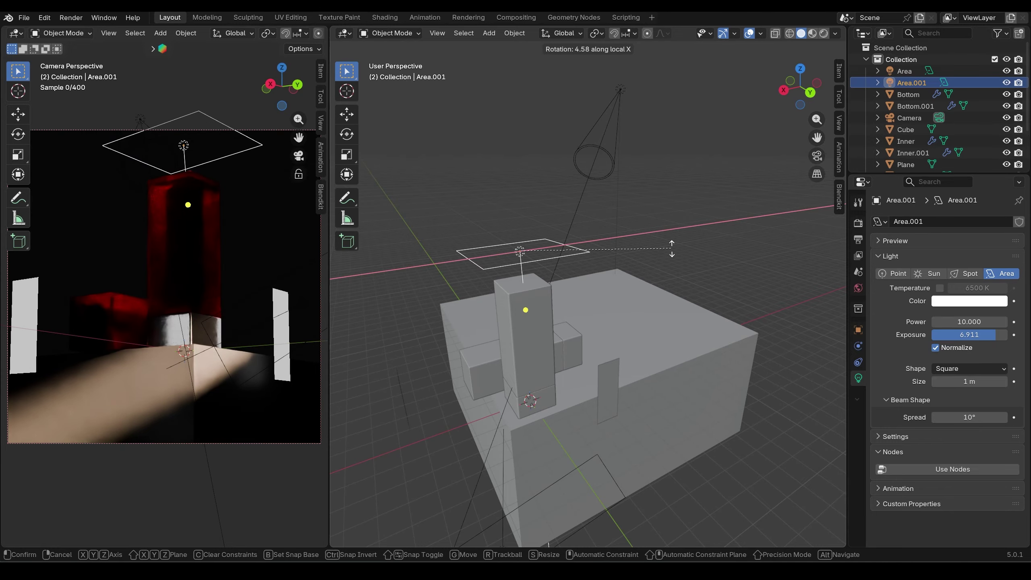
{"action": "key", "text": "z"}
{"action": "key", "text": "y"}
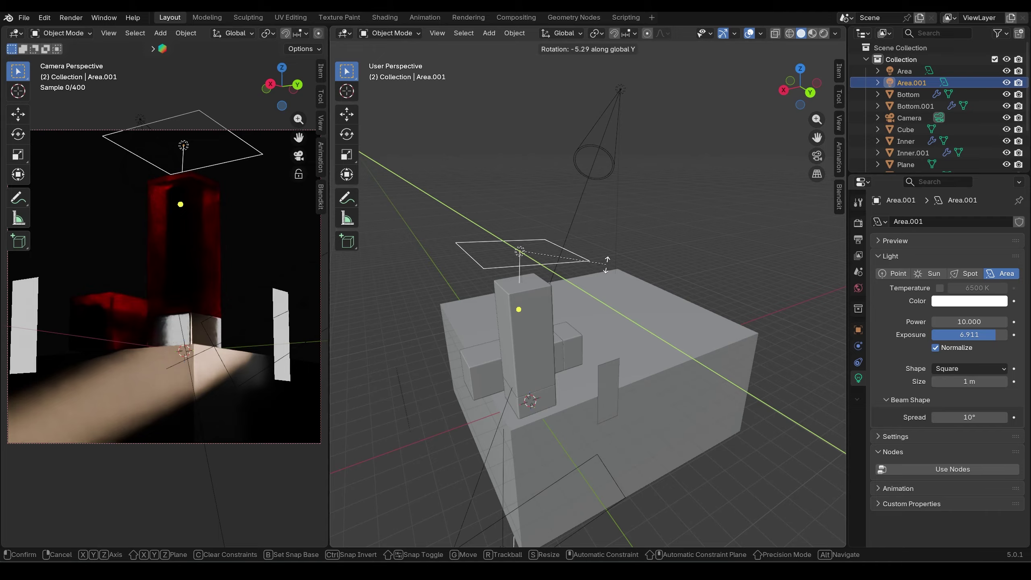
{"action": "left_click", "coordinate": [534, 276]}
Move the area light about -7.39 m in X and 2.88 m in Z, plus about -1.45 m in Y and 0.23 m in Z
{"action": "middle_click_drag", "start_coordinate": [667, 260], "coordinate": [648, 234]}
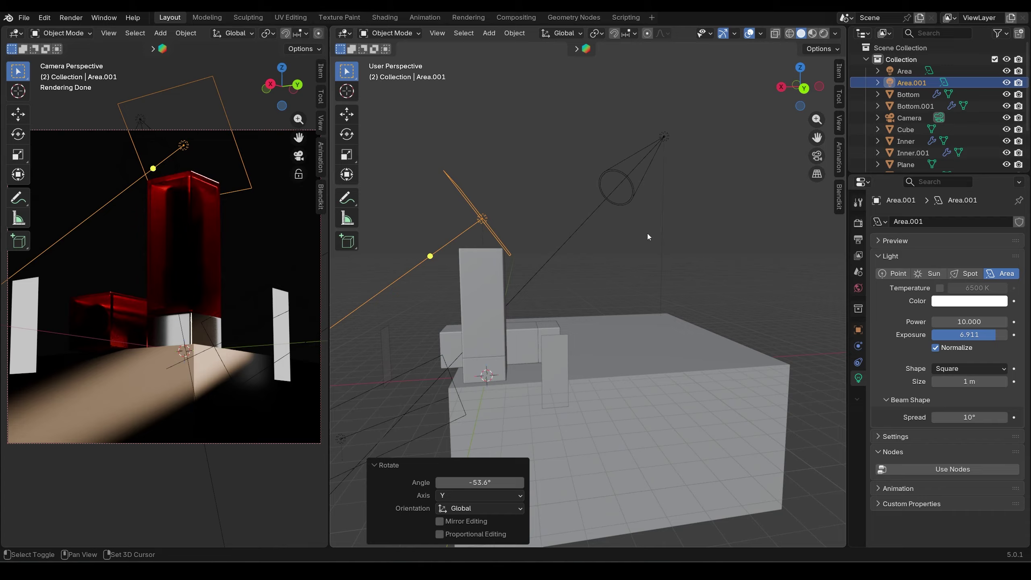
{"action": "left_click", "coordinate": [801, 91]}
{"action": "key", "text": "g"}
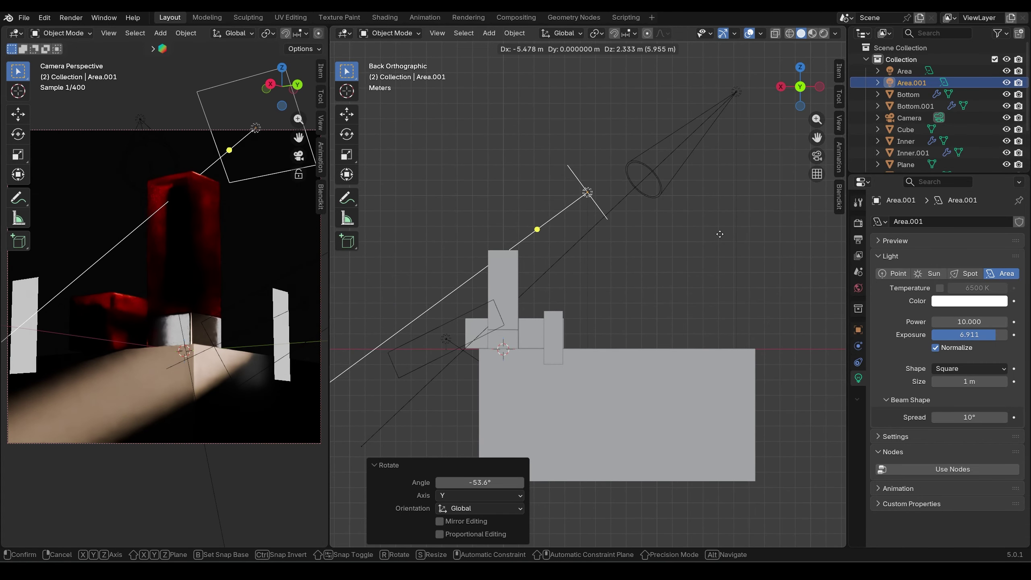
{"action": "left_click", "coordinate": [748, 226]}
{"action": "middle_click_drag", "start_coordinate": [749, 226], "coordinate": [791, 284]}
{"action": "key", "text": "g"}
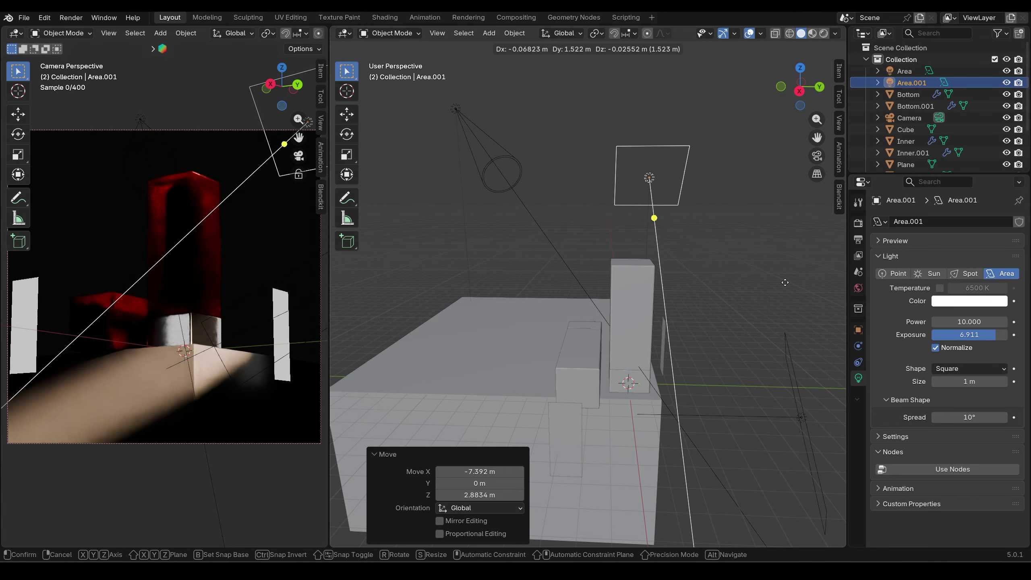
{"action": "left_click", "coordinate": [739, 282]}
Lower the tilted area light's power to 2.2
{"action": "middle_click_drag", "start_coordinate": [739, 281], "coordinate": [704, 319]}
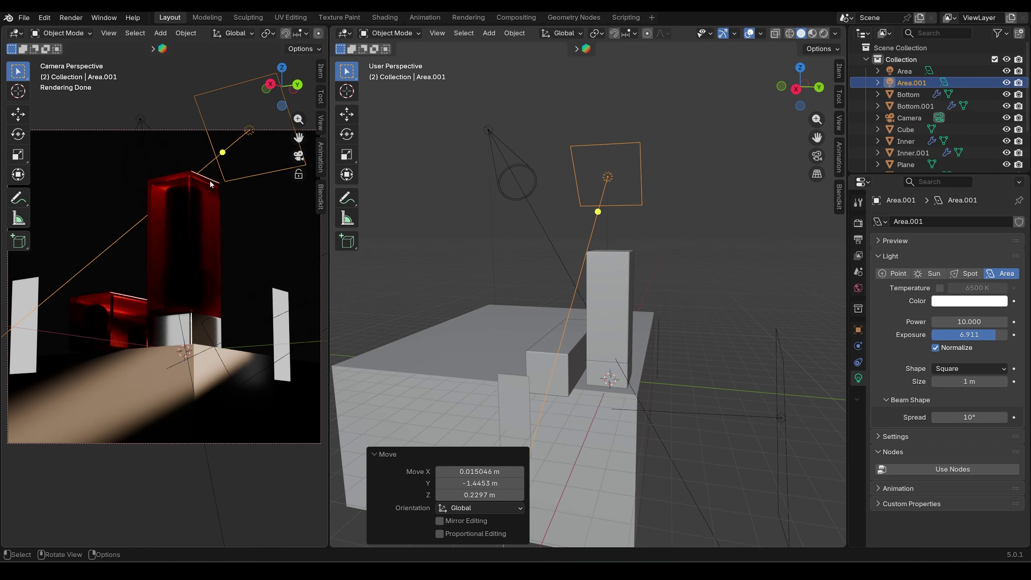
{"action": "middle_click_drag", "start_coordinate": [667, 273], "coordinate": [673, 256], "text": "shift"}
{"action": "left_click_drag", "start_coordinate": [973, 322], "coordinate": [954, 322]}
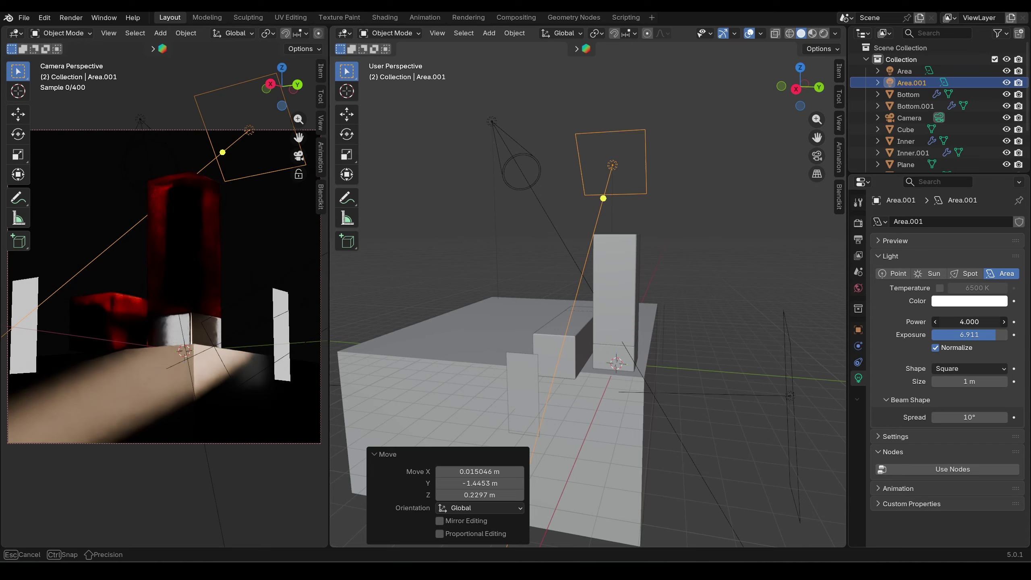
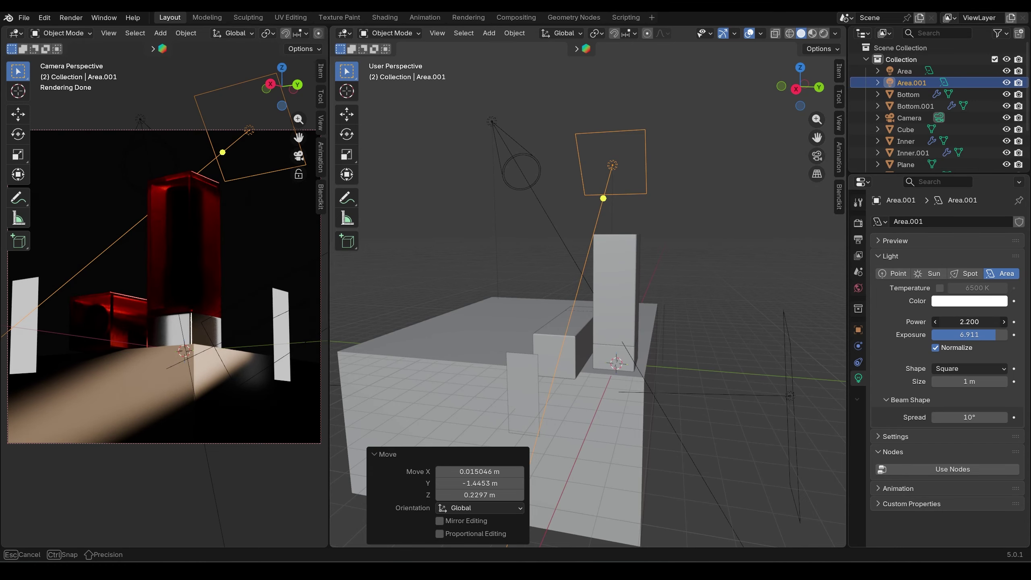
{"action": "left_click_drag", "start_coordinate": [969, 322], "coordinate": [970, 322]}
Duplicate the tilted area light and move the copy about 7.28 m in X, -7.37 m in Y and -6.61 m in Z
{"action": "middle_click_drag", "start_coordinate": [515, 320], "coordinate": [656, 209]}
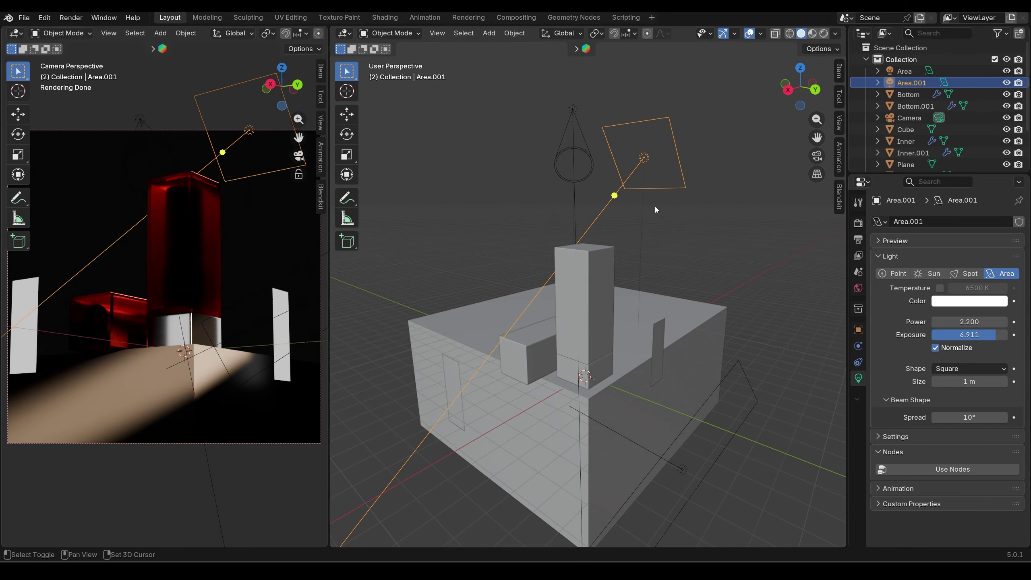
{"action": "key", "text": "shift+d"}
{"action": "right_click", "coordinate": [573, 211]}
{"action": "middle_click_drag", "start_coordinate": [574, 211], "coordinate": [612, 234]}
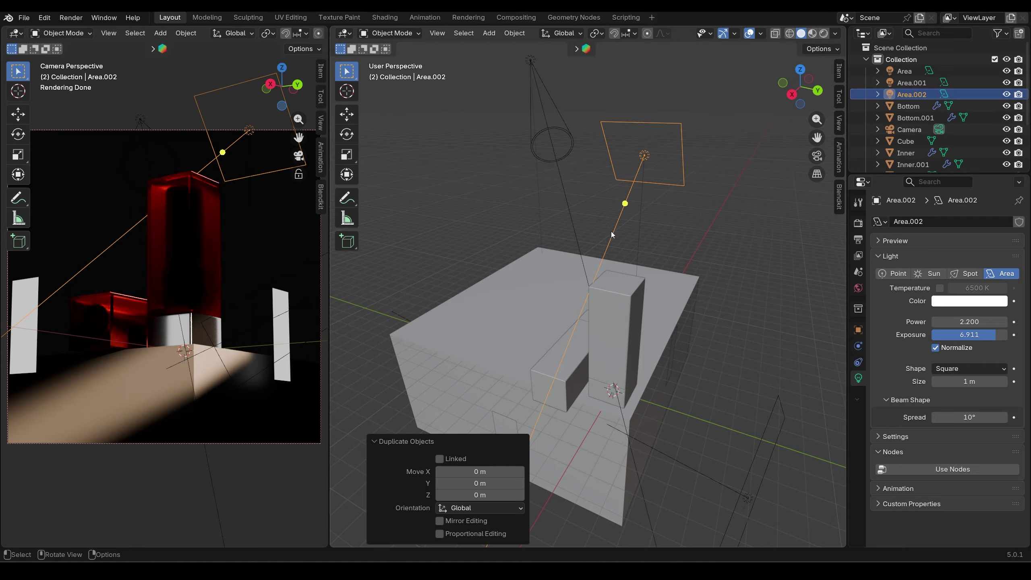
{"action": "key", "text": "g"}
{"action": "left_click", "coordinate": [421, 369]}
Rotate the duplicated area light about 78.9° around the global Z axis
{"action": "middle_click_drag", "start_coordinate": [422, 369], "coordinate": [527, 306]}
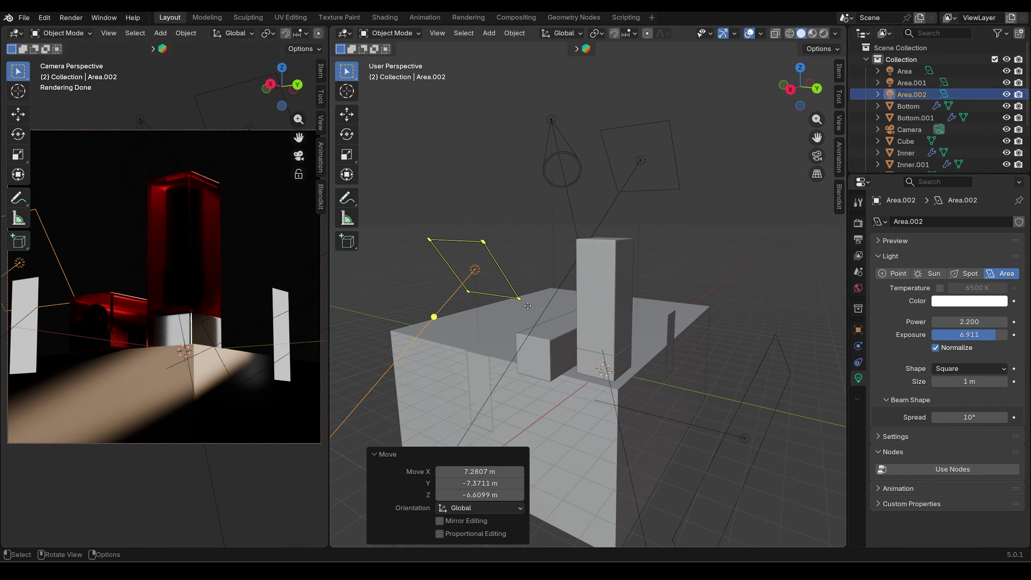
{"action": "key", "text": "r"}
{"action": "key", "text": "z"}
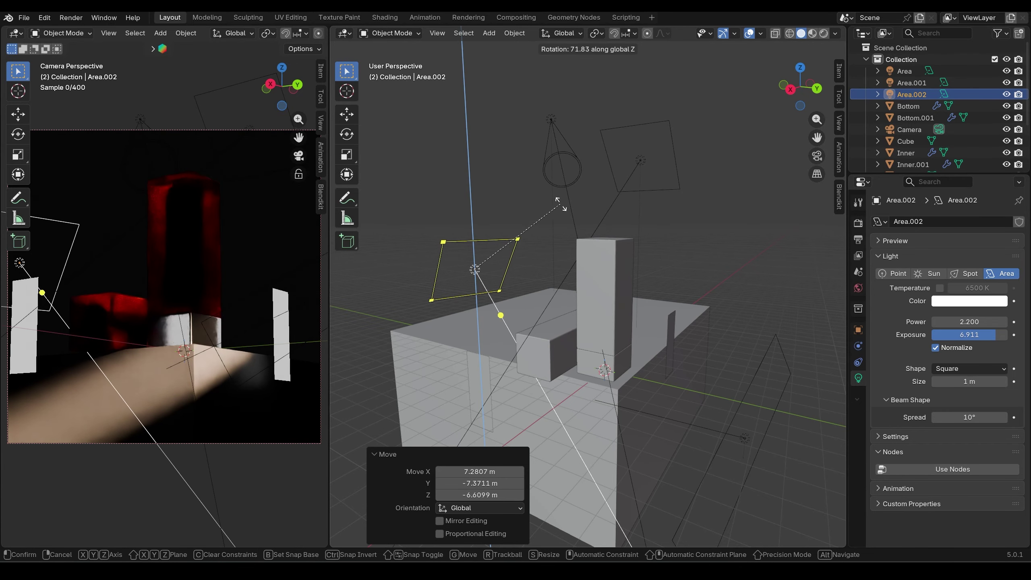
{"action": "left_click", "coordinate": [542, 205]}
Nudge the duplicated area light beside the lipsticks and turn it a further 40.7° or so around the global Z axis
{"action": "middle_click_drag", "start_coordinate": [542, 205], "coordinate": [517, 290]}
{"action": "key", "text": "g"}
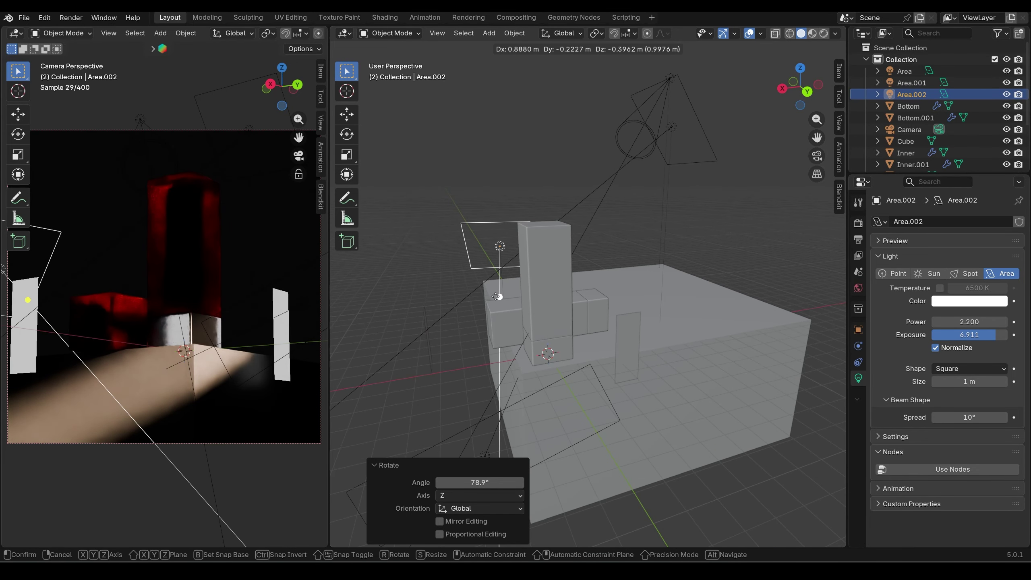
{"action": "left_click", "coordinate": [525, 297]}
{"action": "middle_click_drag", "start_coordinate": [525, 296], "coordinate": [549, 266]}
{"action": "middle_click_drag", "start_coordinate": [674, 294], "coordinate": [507, 243], "text": "shift"}
{"action": "left_click", "coordinate": [653, 268]}
{"action": "left_click", "coordinate": [502, 242]}
{"action": "key", "text": "r"}
{"action": "key", "text": "z"}
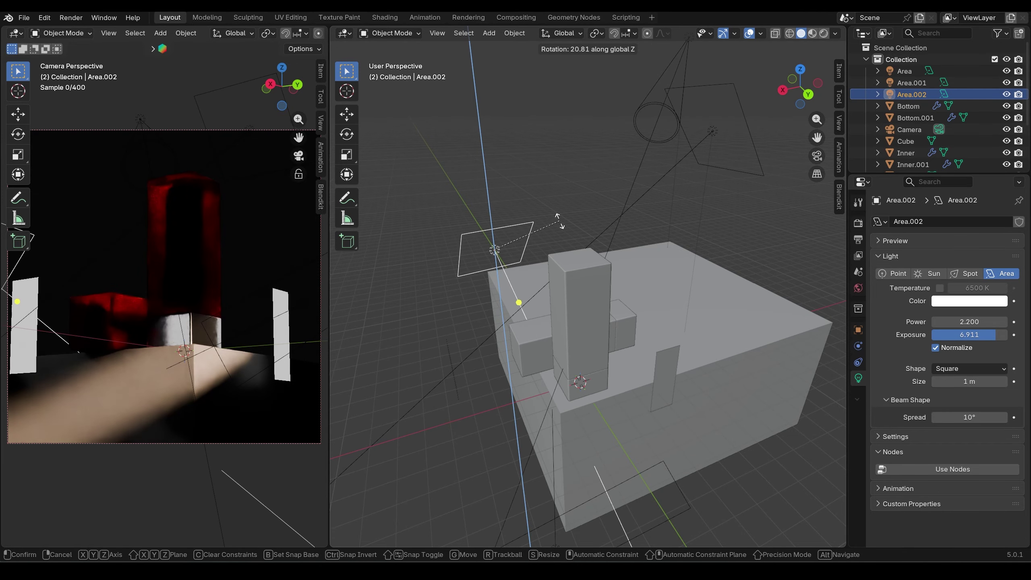
{"action": "left_click", "coordinate": [556, 191]}
Shift the duplicated light about -0.68 m in Y and 1.30 m in Z, plus about 2.50 m in X, 2.15 m in Y and 0.50 m in Z
{"action": "key", "text": "g"}
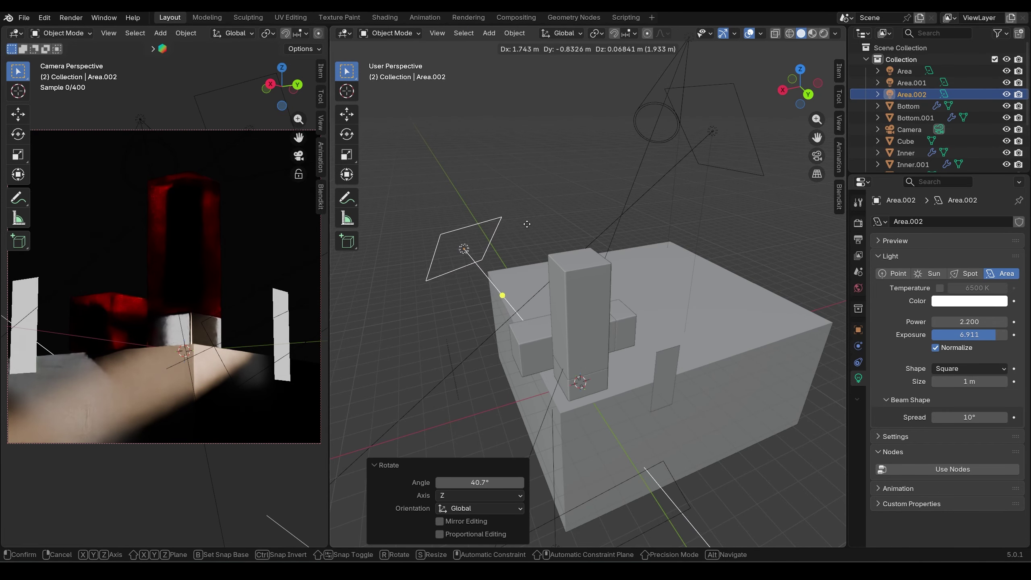
{"action": "left_click", "coordinate": [554, 202]}
{"action": "middle_click_drag", "start_coordinate": [554, 201], "coordinate": [763, 263]}
{"action": "key", "text": "g"}
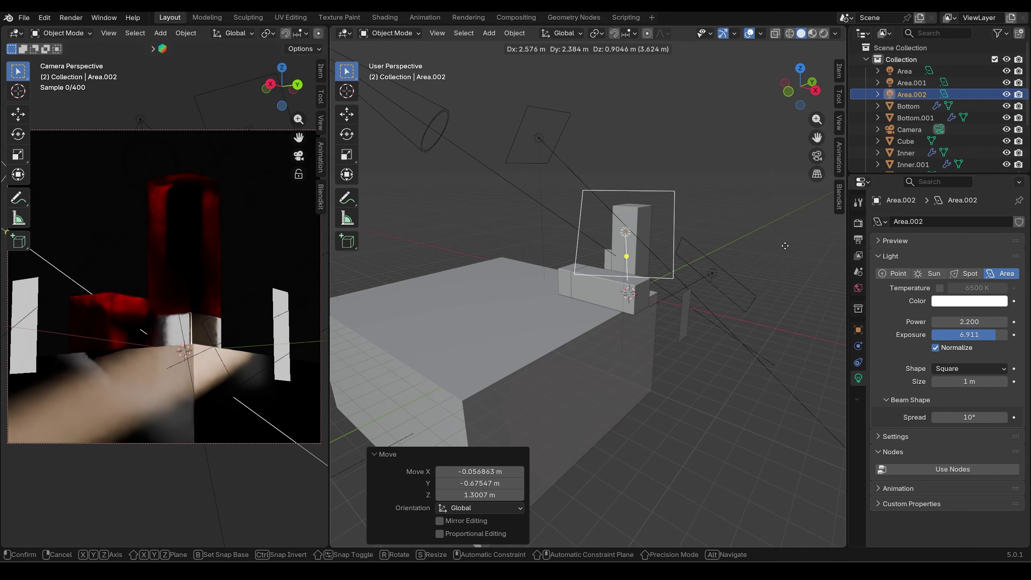
{"action": "left_click", "coordinate": [776, 257]}
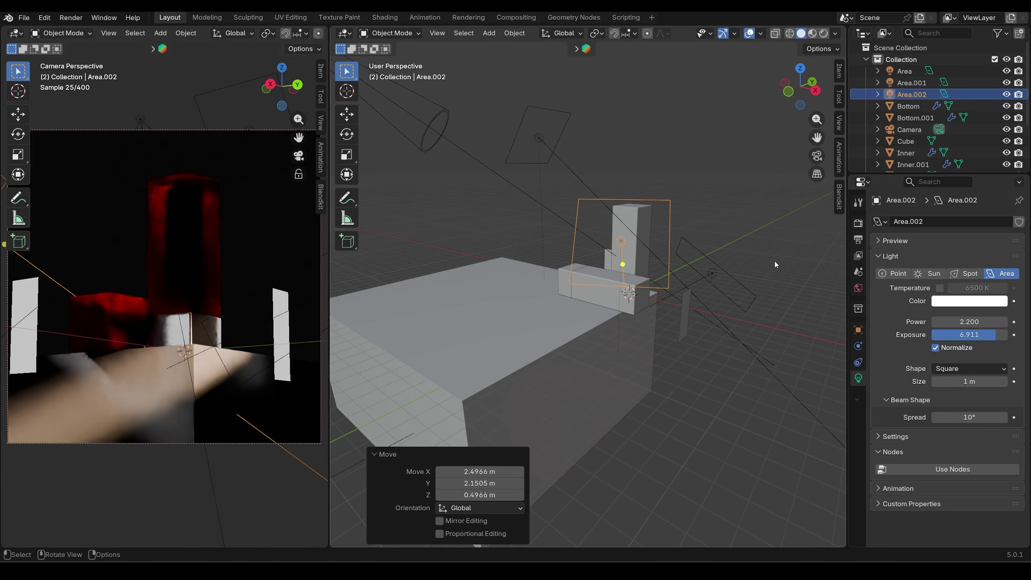
Rotate the duplicated area light about 15.7° around the global X axis, and hide and reshow it to compare its effect on the render
{"action": "middle_click_drag", "start_coordinate": [775, 260], "coordinate": [737, 258]}
{"action": "key", "text": "r"}
{"action": "key", "text": "x"}
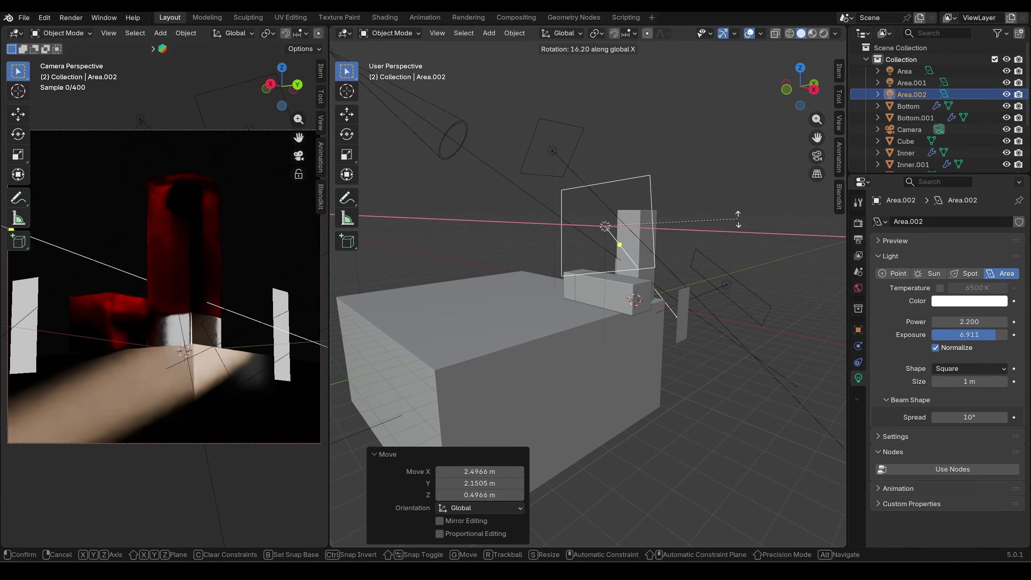
{"action": "left_click", "coordinate": [738, 221]}
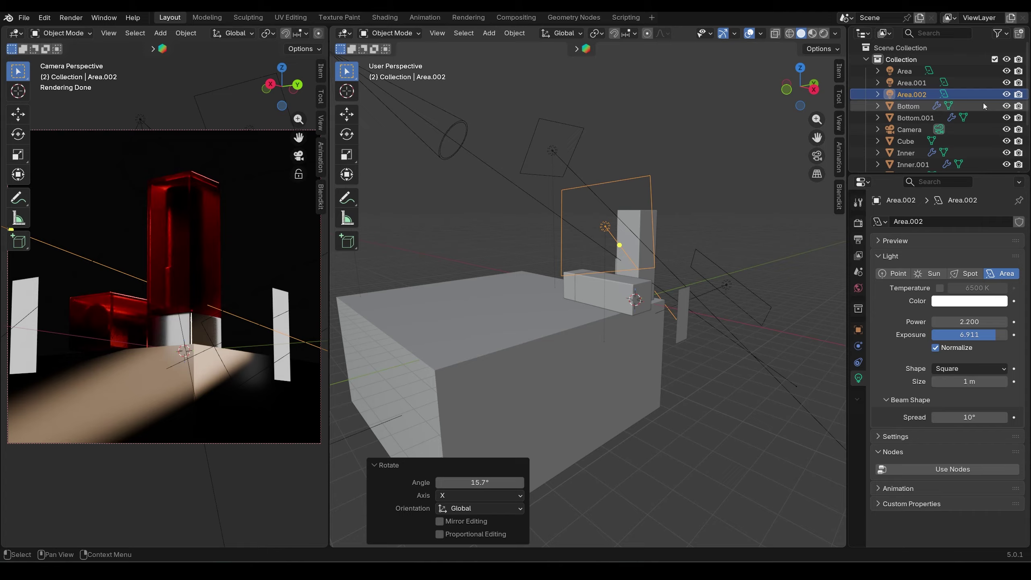
{"action": "left_click", "coordinate": [1007, 95]}
{"action": "left_click", "coordinate": [1007, 94]}
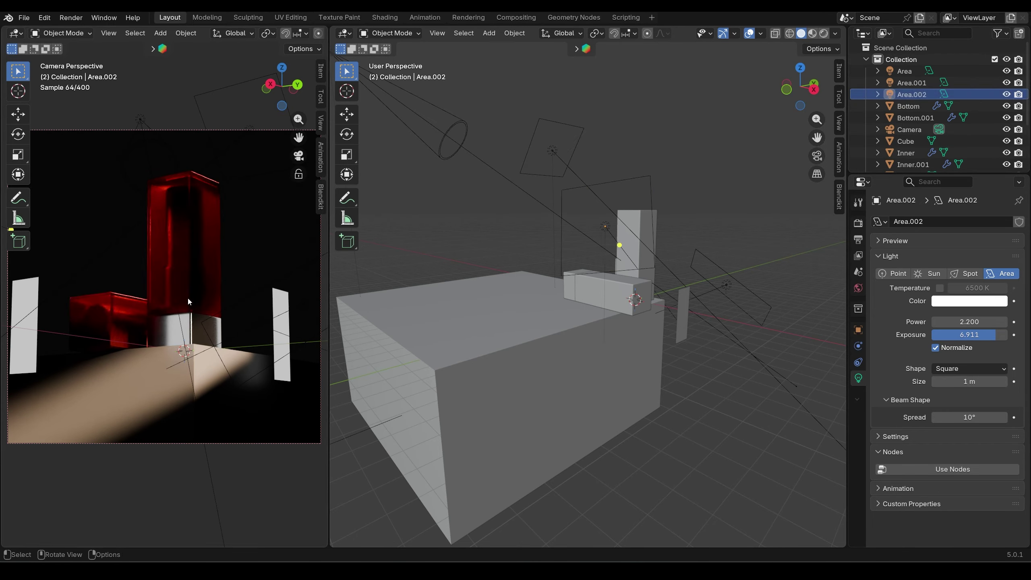
Hide and reshow the duplicated area light to check its contribution to the glass reflections
{"action": "left_click", "coordinate": [1007, 95]}
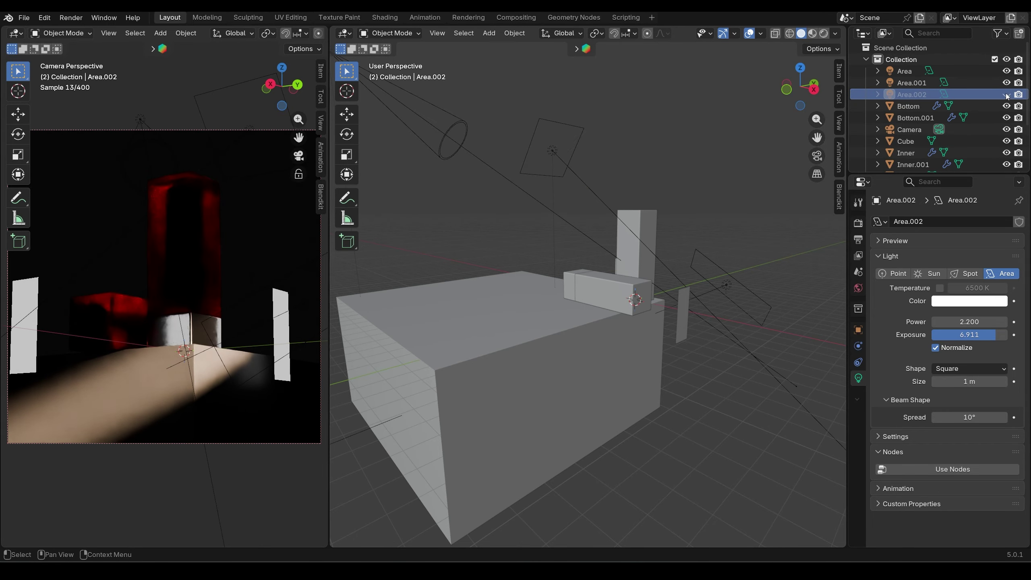
{"action": "left_click", "coordinate": [1007, 95]}
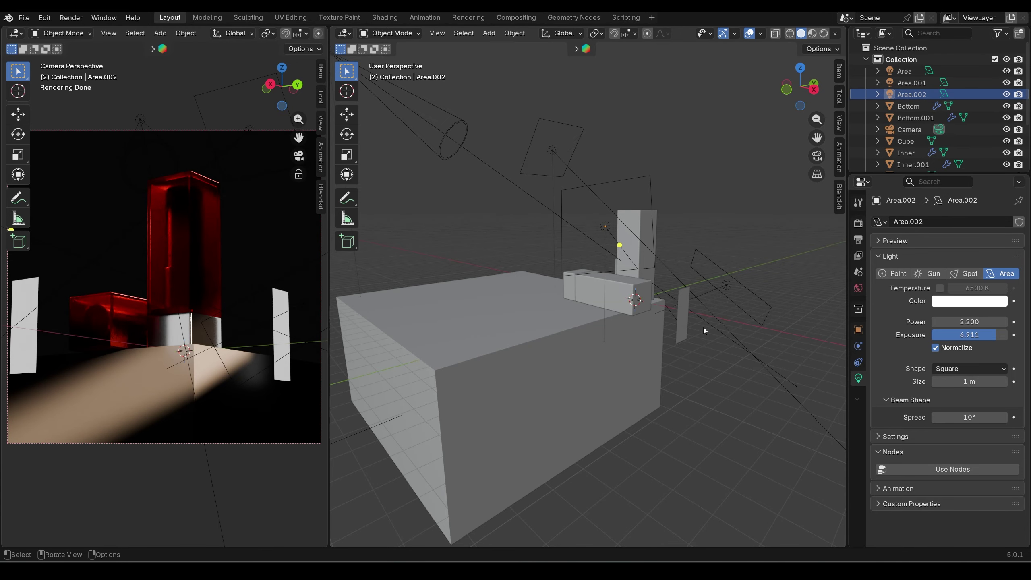
Duplicate the emissive plane beside the lying lipstick and move the copy about -1.81 m in X and 3.72 m in Y
{"action": "middle_click_drag", "start_coordinate": [703, 327], "coordinate": [485, 306]}
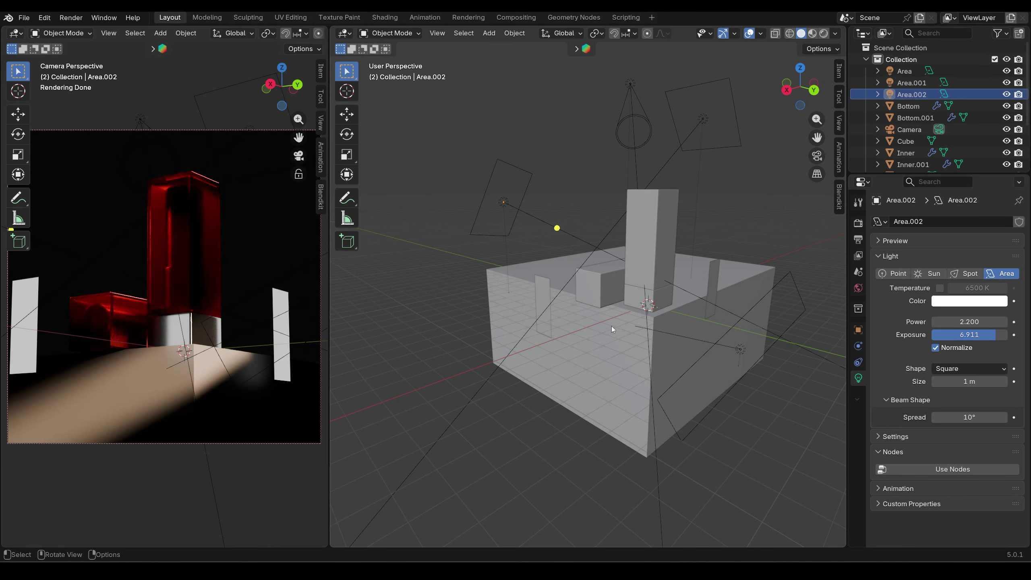
{"action": "left_click", "coordinate": [542, 298]}
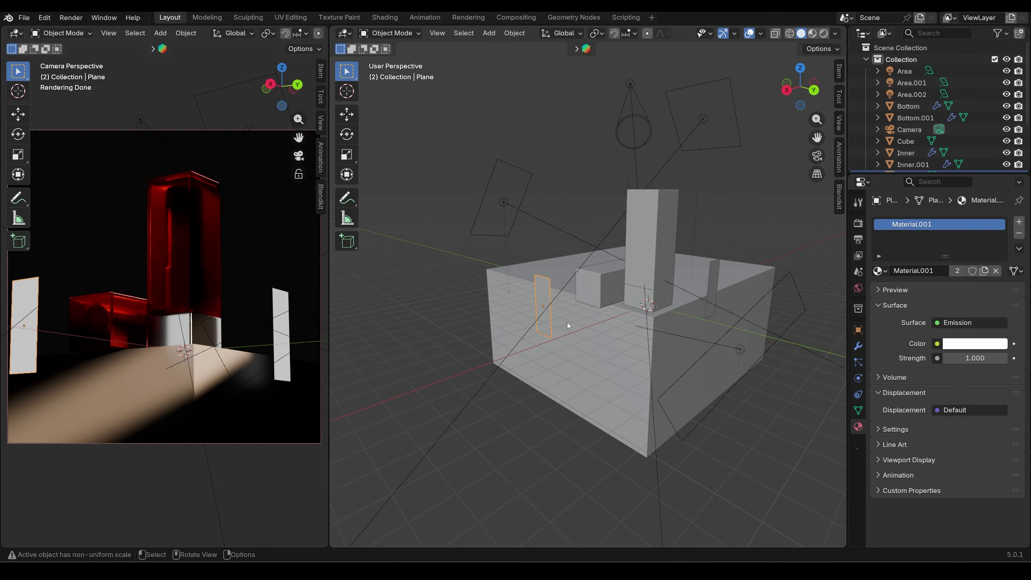
{"action": "key", "text": "shift+d"}
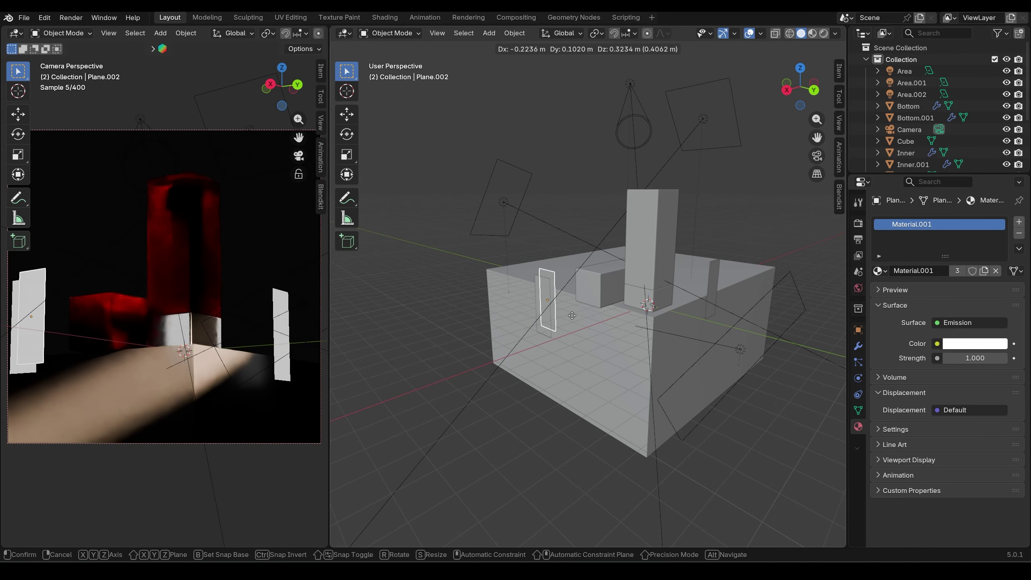
{"action": "right_click", "coordinate": [598, 313]}
{"action": "key", "text": "KP_7"}
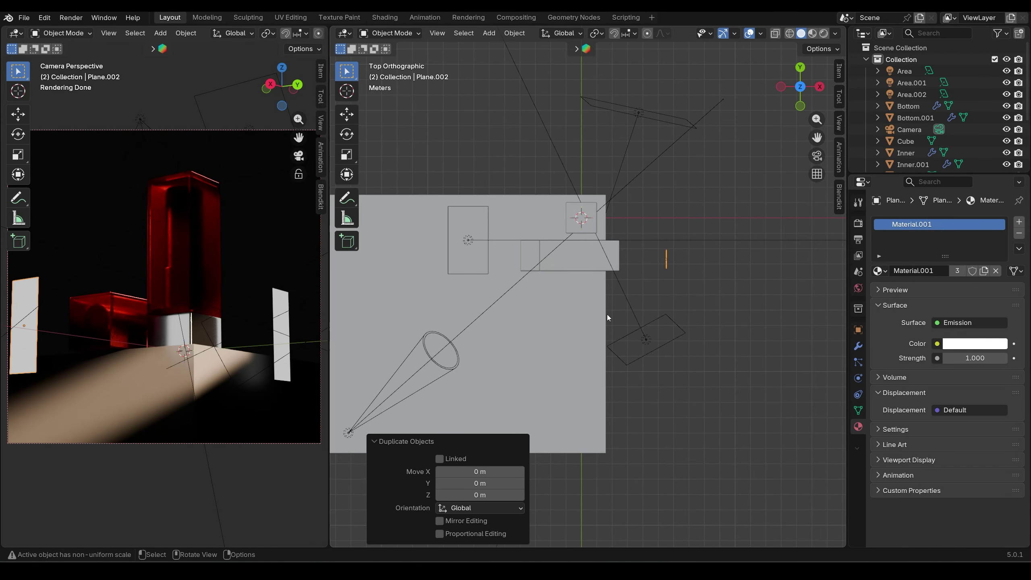
{"action": "key", "text": "g"}
{"action": "left_click", "coordinate": [590, 260]}
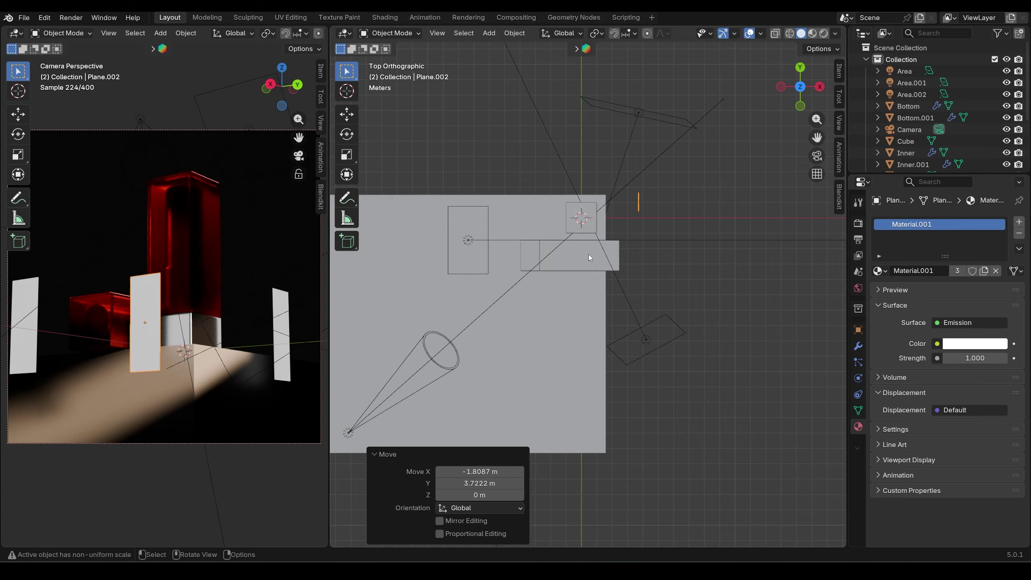
Rotate the duplicated plane about -23.7° in the top view and shift it about -0.59 m in X, 0.89 m in Y and -0.46 m in Z
{"action": "key", "text": "r"}
{"action": "left_click", "coordinate": [614, 268]}
{"action": "middle_click_drag", "start_coordinate": [614, 268], "coordinate": [695, 328]}
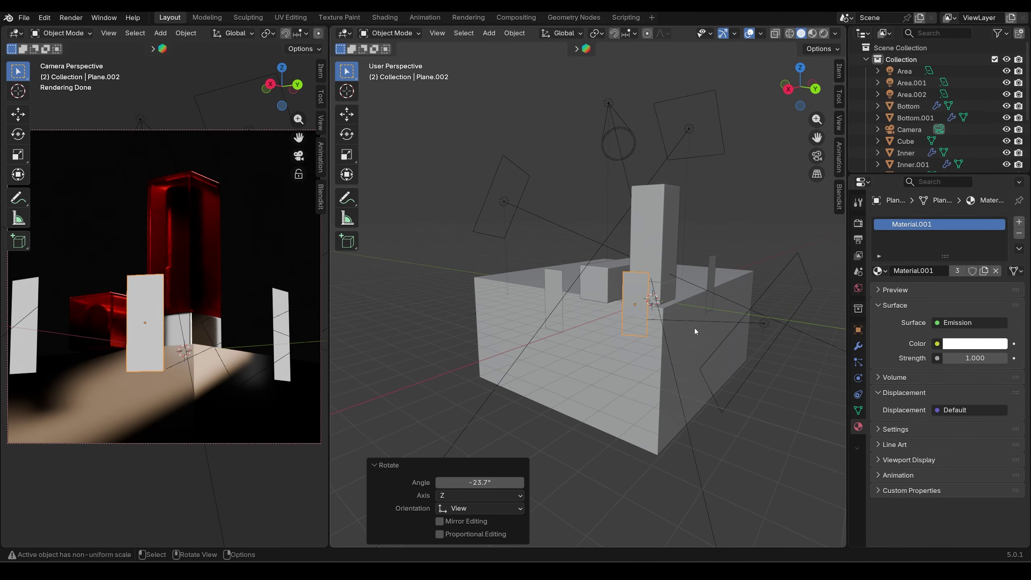
{"action": "key", "text": "g"}
{"action": "left_click", "coordinate": [717, 337]}
Raise the duplicated emissive plane about 4.93 m along the global Z axis
{"action": "key", "text": "g"}
{"action": "key", "text": "z"}
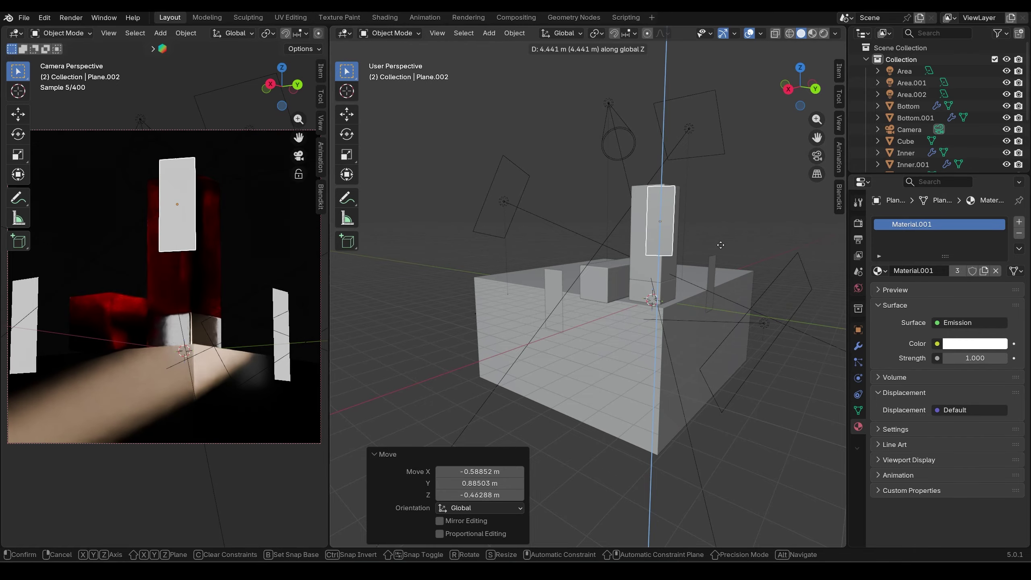
{"action": "left_click", "coordinate": [720, 239]}
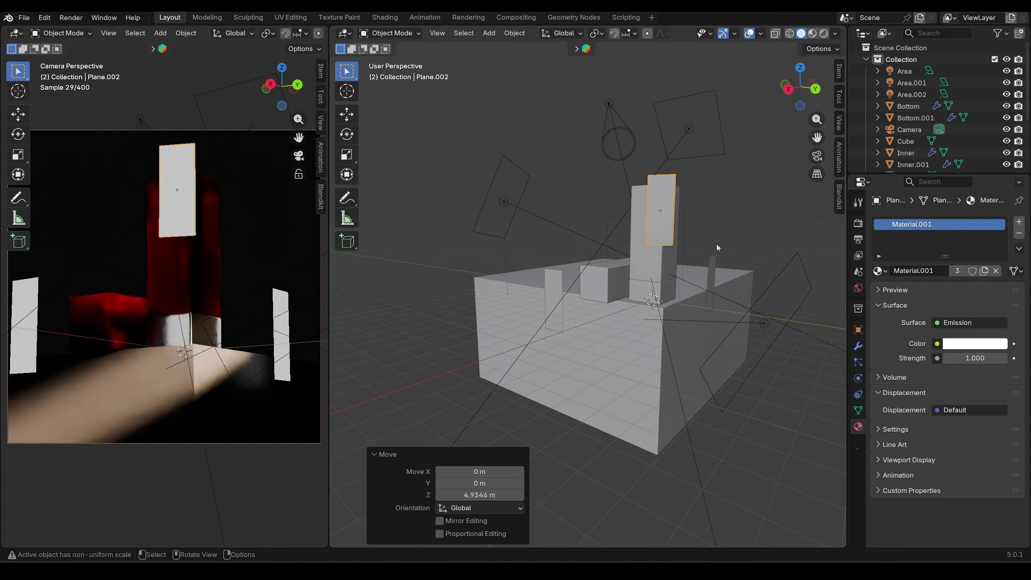
Rotate the duplicated plane about 17.4° around global Z and shift it about -0.56 m in X and 0.43 m in Y
{"action": "middle_click_drag", "start_coordinate": [717, 244], "coordinate": [676, 311]}
{"action": "key", "text": "r"}
{"action": "key", "text": "x"}
{"action": "key", "text": "z"}
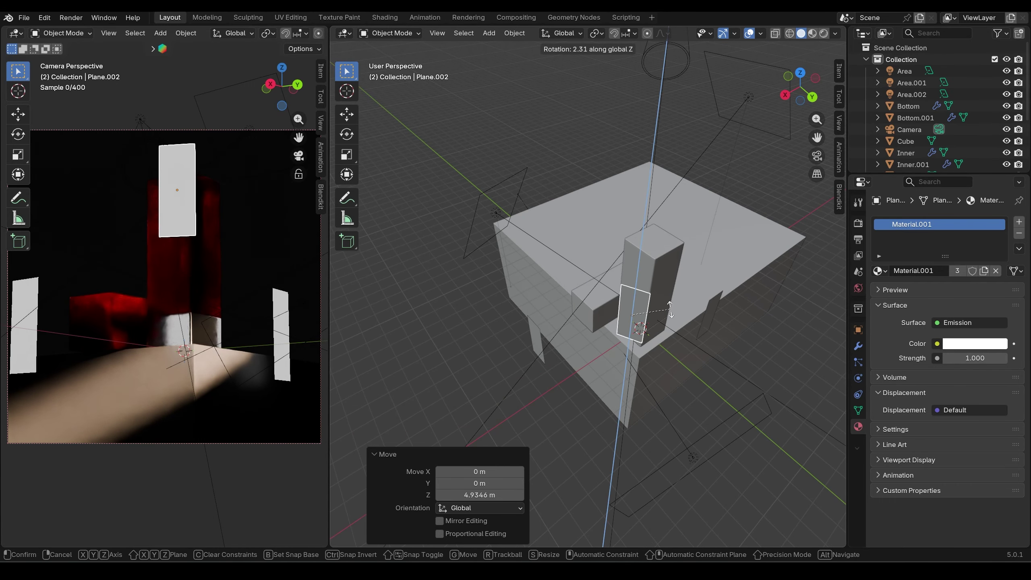
{"action": "left_click", "coordinate": [685, 297]}
{"action": "key", "text": "g"}
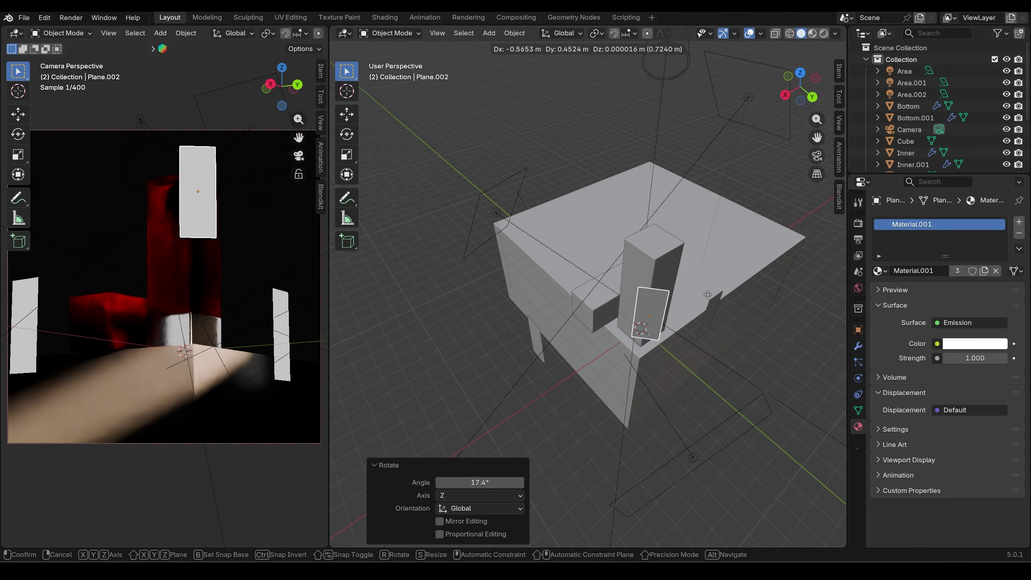
{"action": "left_click", "coordinate": [696, 295]}
Stretch the duplicated plane along Z by a factor of about 2.2 and lower it about 1.50 m
{"action": "middle_click_drag", "start_coordinate": [696, 294], "coordinate": [805, 266]}
{"action": "key", "text": "s"}
{"action": "key", "text": "z"}
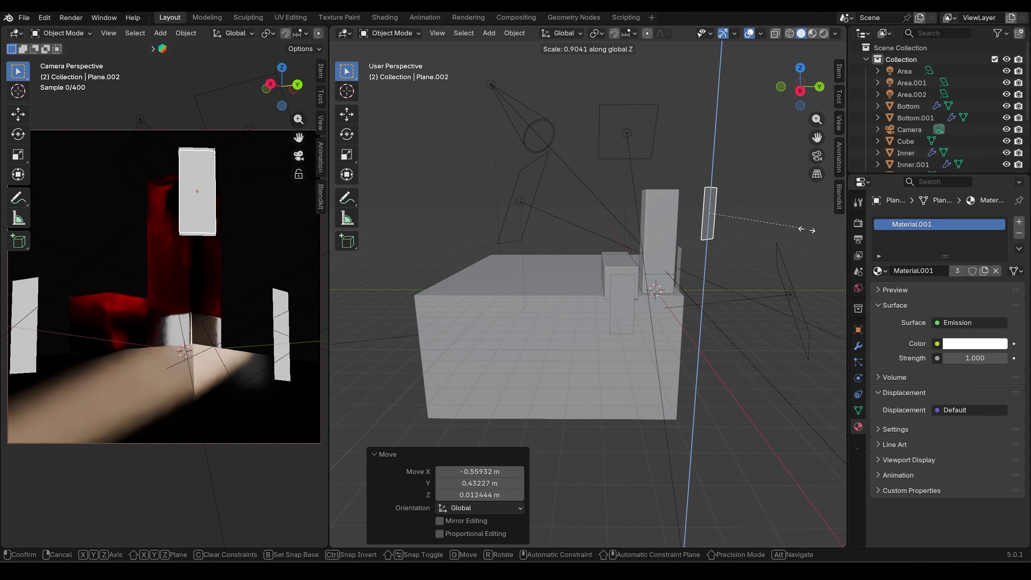
{"action": "left_click", "coordinate": [415, 278]}
{"action": "key", "text": "g"}
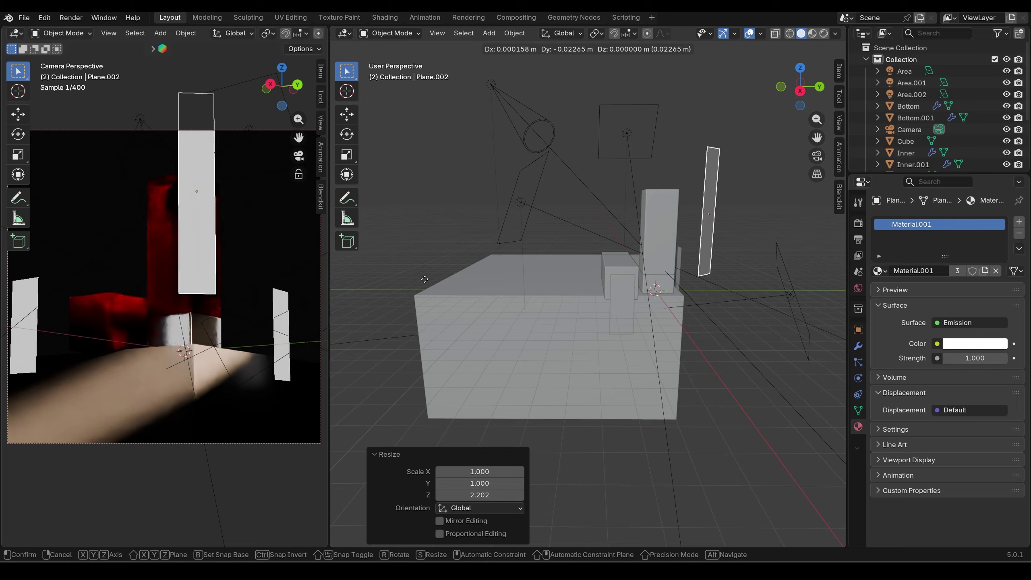
{"action": "key", "text": "z"}
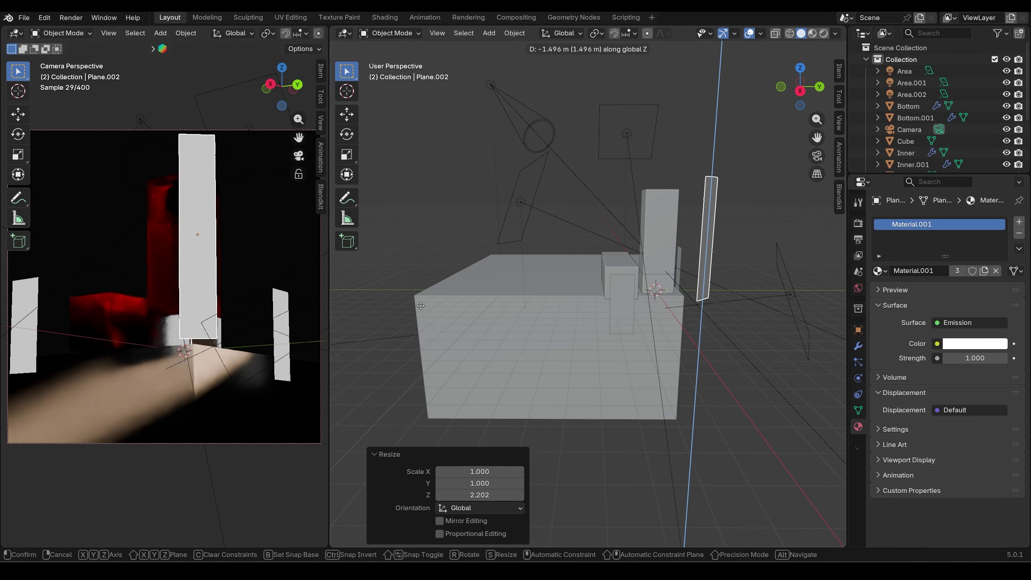
{"action": "left_click", "coordinate": [421, 305]}
Turn off Camera and Shadow ray visibility for the tall emissive plane in front of the upright lipstick
{"action": "middle_click_drag", "start_coordinate": [405, 315], "coordinate": [138, 282]}
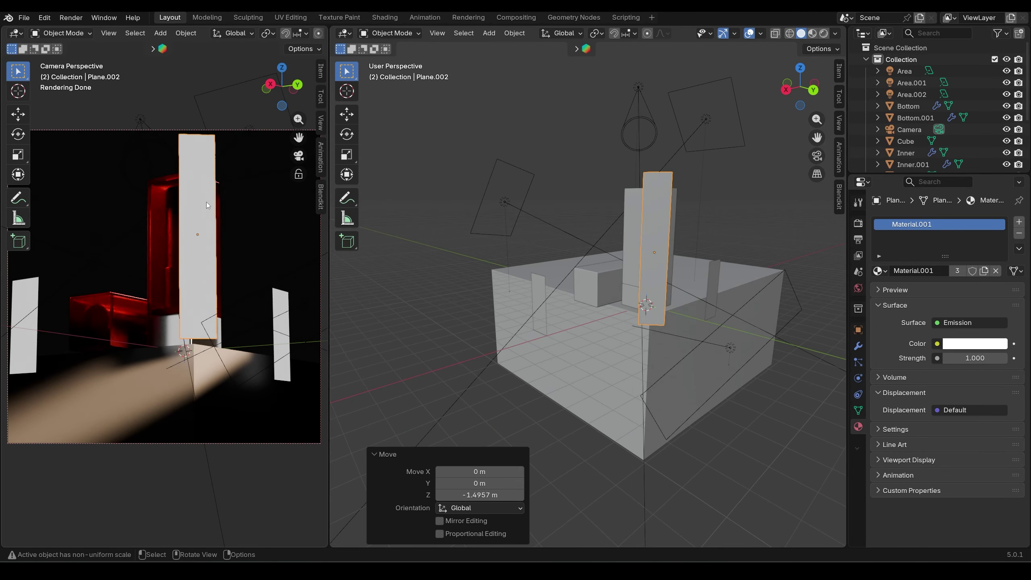
{"action": "middle_click_drag", "start_coordinate": [635, 239], "coordinate": [716, 217]}
{"action": "left_click", "coordinate": [716, 216]}
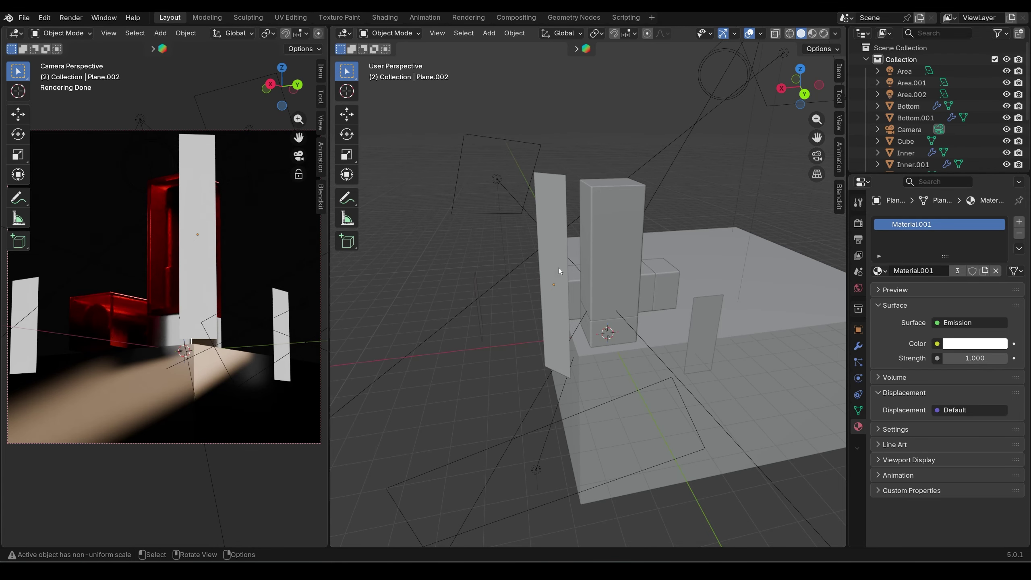
{"action": "middle_click_drag", "start_coordinate": [533, 268], "coordinate": [508, 187], "text": "shift"}
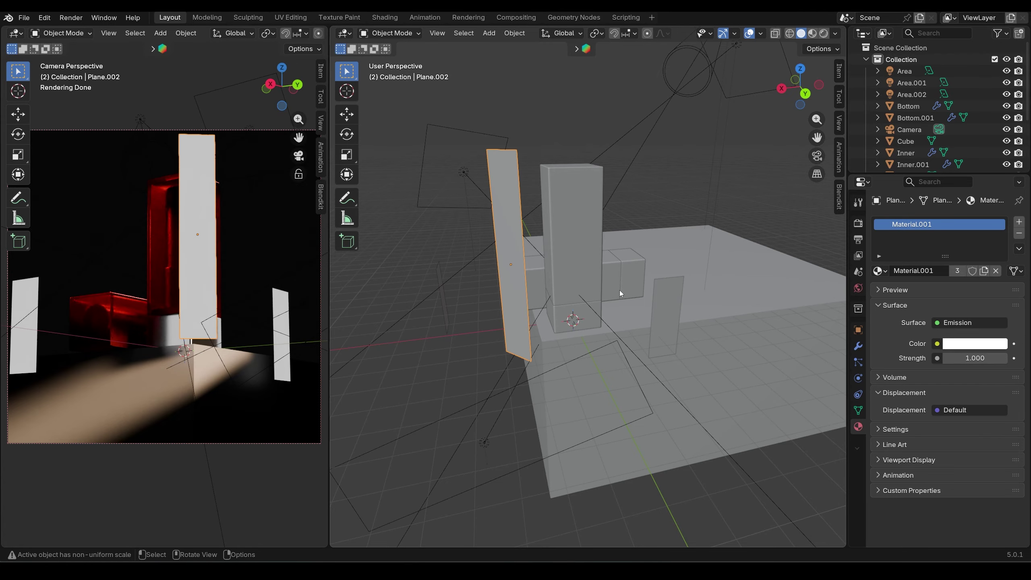
{"action": "left_click", "coordinate": [858, 330]}
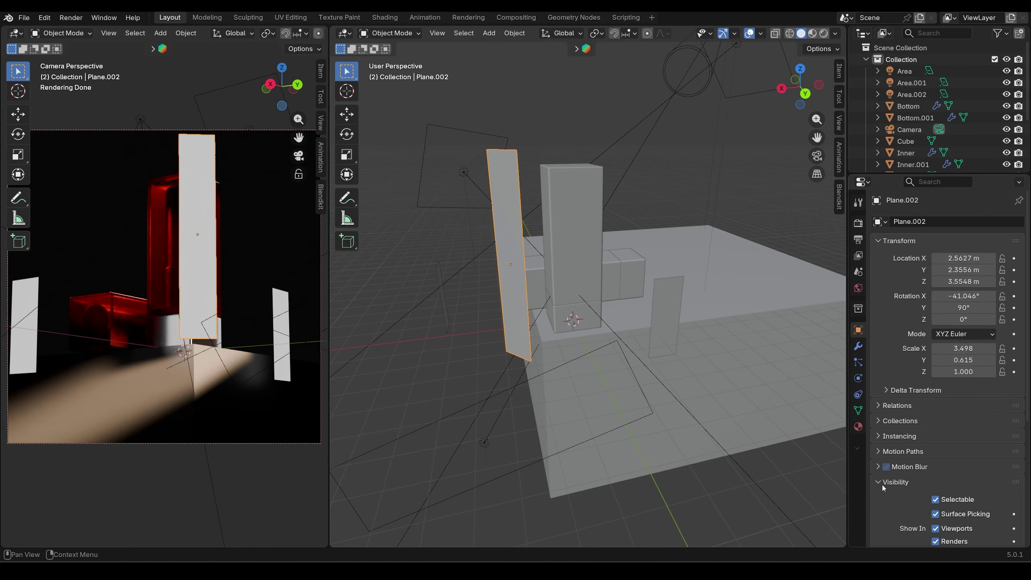
{"action": "scroll", "coordinate": [926, 486], "scroll_direction": "down", "scroll_amount": 6}
{"action": "left_click", "coordinate": [940, 459]}
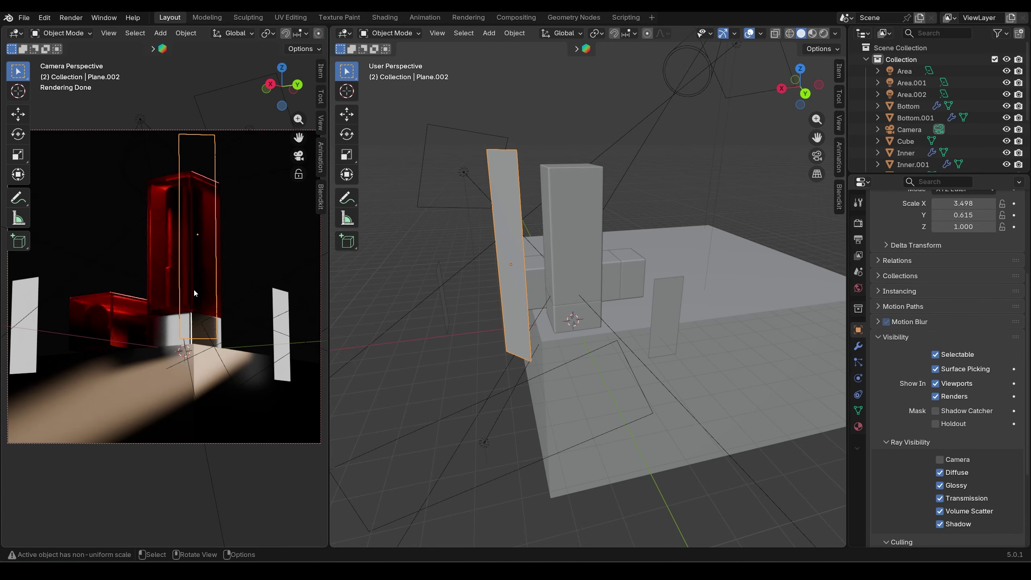
{"action": "left_click", "coordinate": [939, 525]}
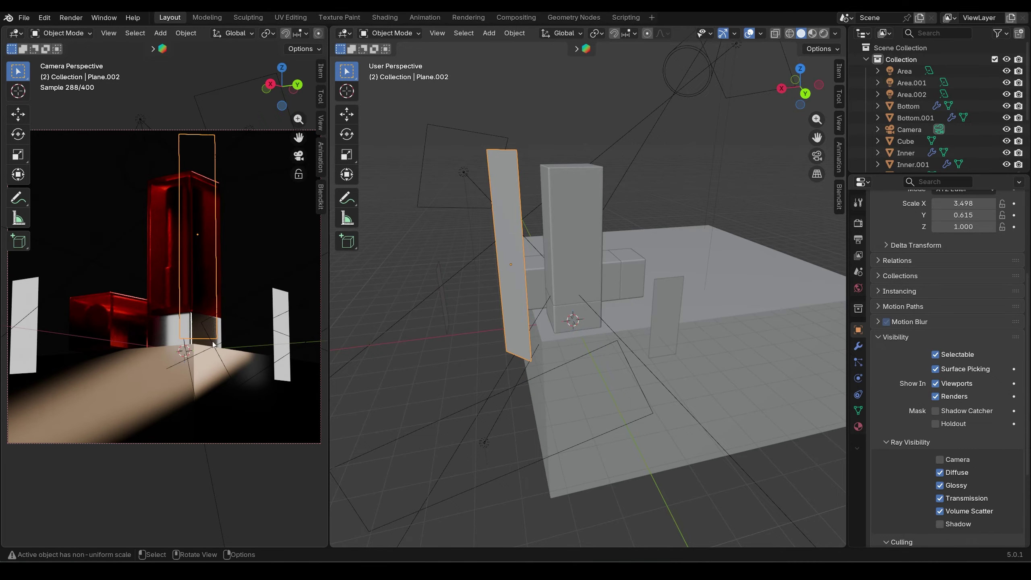
Turn off Camera and Shadow ray visibility for the small emissive plane on the upright lipstick's side of the scene
{"action": "middle_click_drag", "start_coordinate": [663, 283], "coordinate": [686, 276]}
{"action": "left_click", "coordinate": [687, 276]}
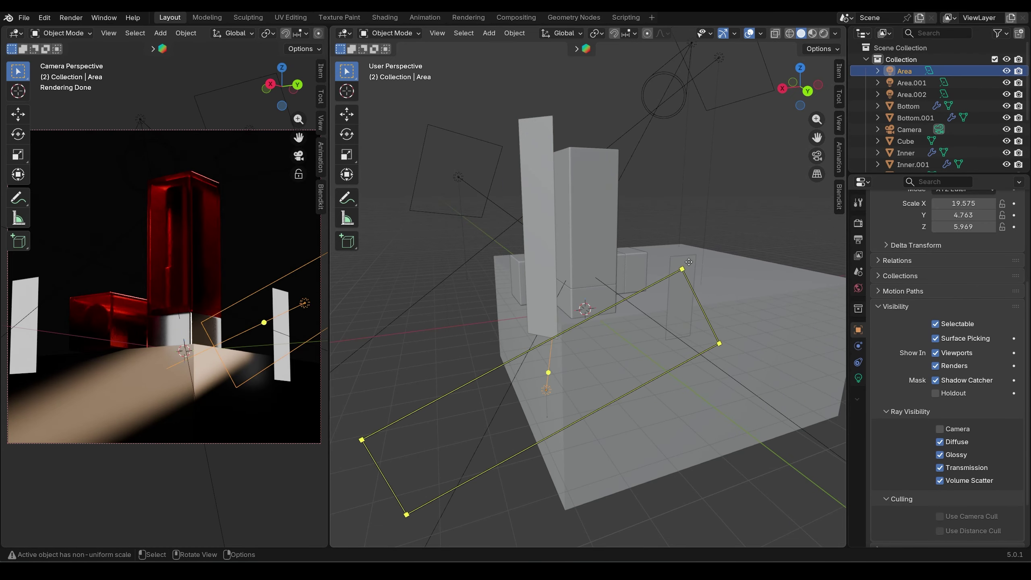
{"action": "left_click", "coordinate": [687, 276]}
{"action": "left_click", "coordinate": [939, 459]}
{"action": "left_click", "coordinate": [939, 524]}
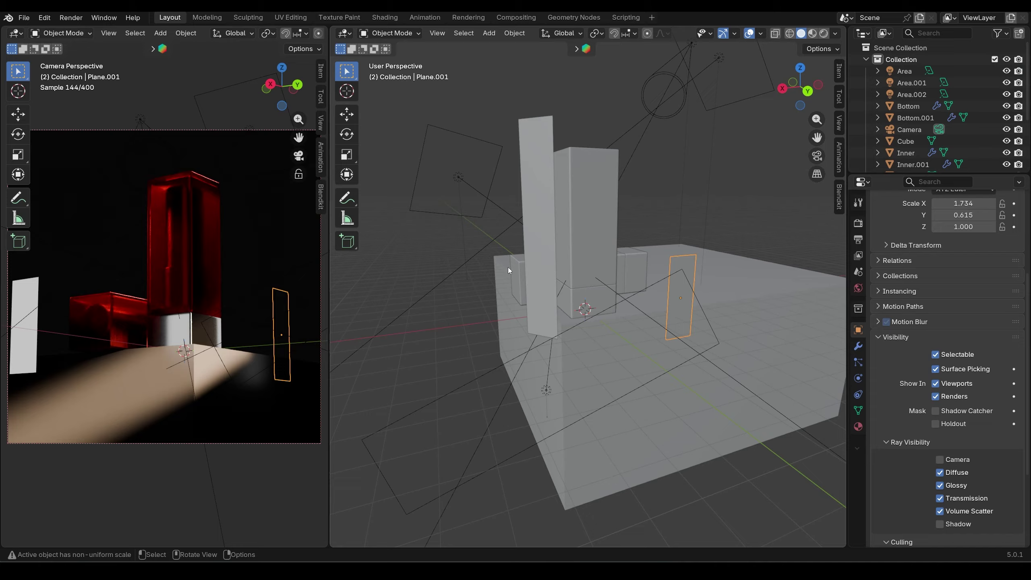
Turn off Camera and Shadow ray visibility for the small emissive plane beside the lying lipstick
{"action": "mouse_move", "coordinate": [508, 267]}
{"action": "middle_mouse_down"}
{"action": "mouse_move", "coordinate": [581, 281]}
{"action": "mouse_move", "coordinate": [496, 279]}
{"action": "middle_mouse_up"}
{"action": "left_click", "coordinate": [496, 279]}
{"action": "left_click", "coordinate": [939, 460]}
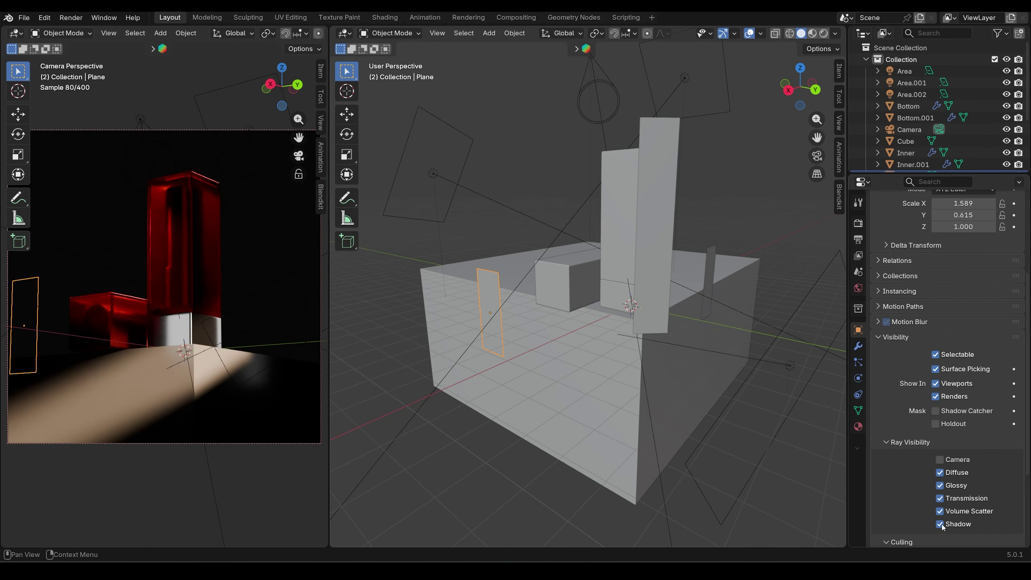
{"action": "left_click", "coordinate": [939, 524]}
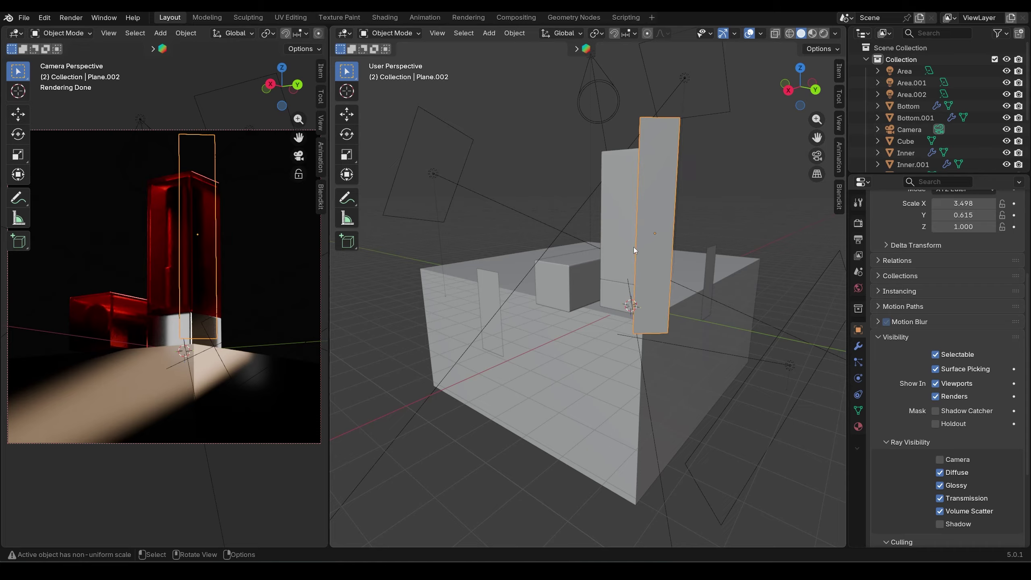
Increase the emission strength of the tall plane's shared material
{"action": "left_click", "coordinate": [858, 426]}
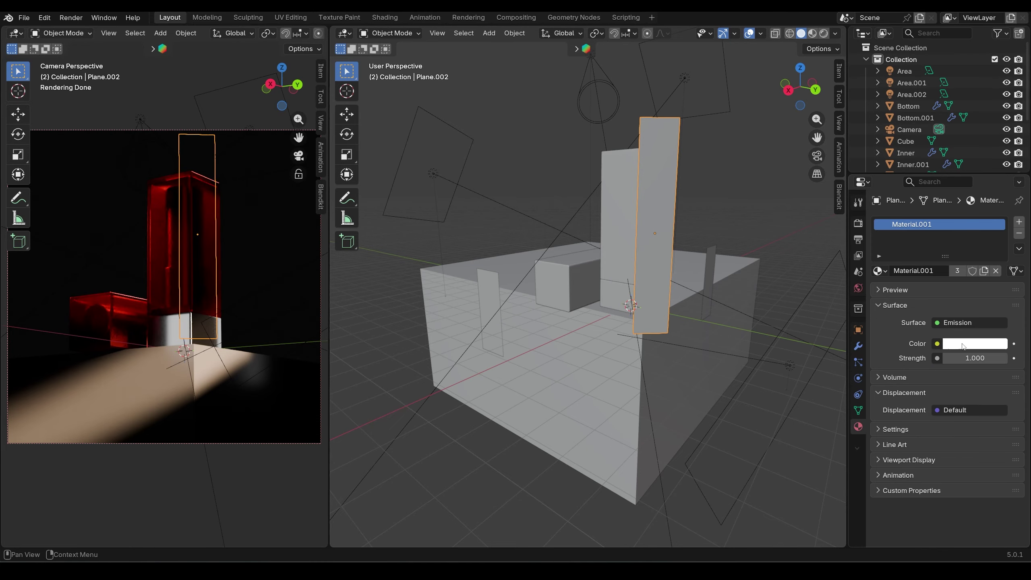
{"action": "left_click_drag", "start_coordinate": [968, 361], "coordinate": [1012, 360]}
Scale the newest area light by about 1.55 along the global Z axis and clear the selection
{"action": "middle_click_drag", "start_coordinate": [559, 297], "coordinate": [533, 250]}
{"action": "left_click", "coordinate": [433, 180]}
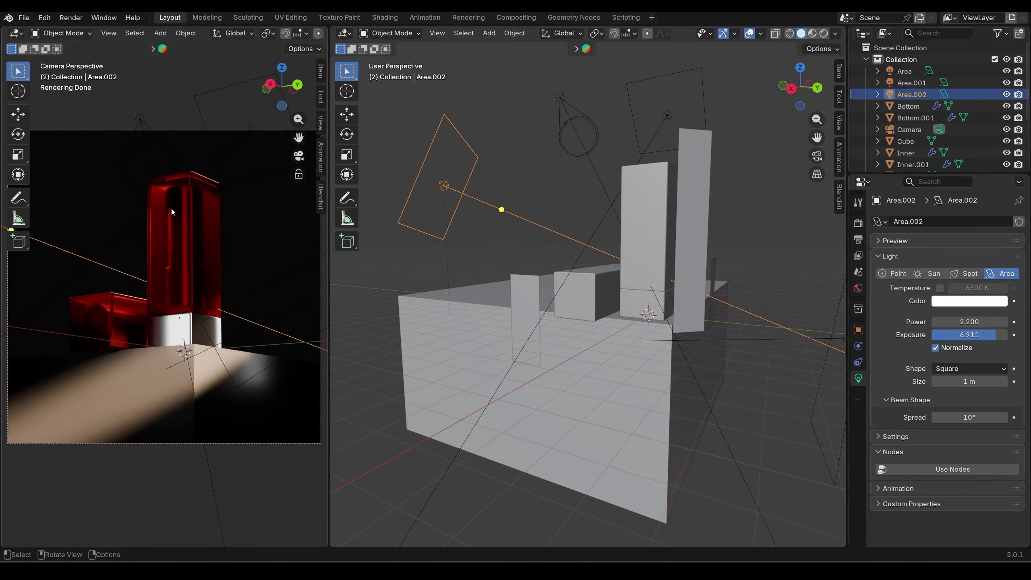
{"action": "key", "text": "s"}
{"action": "key", "text": "x"}
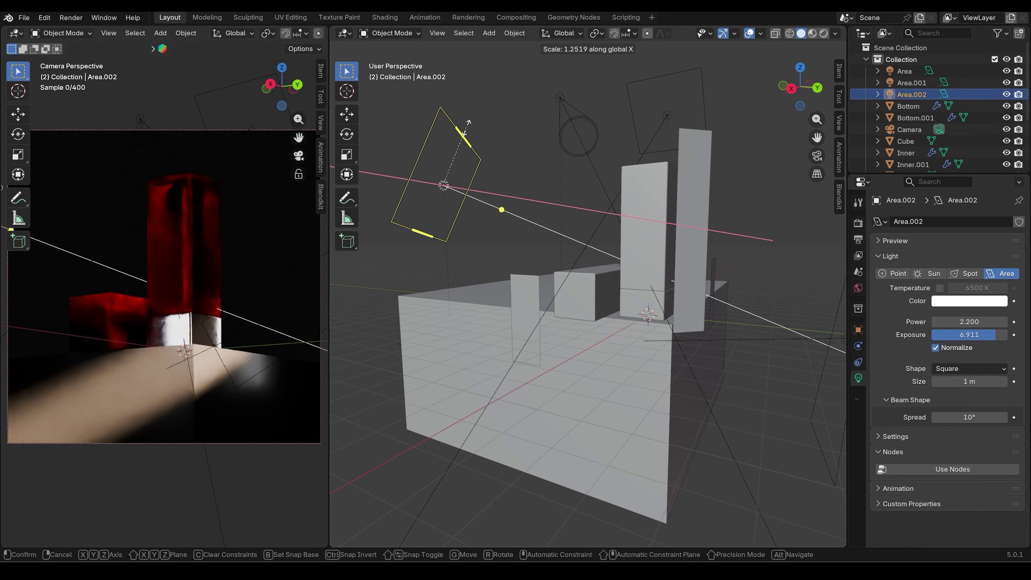
{"action": "key", "text": "y"}
{"action": "key", "text": "z"}
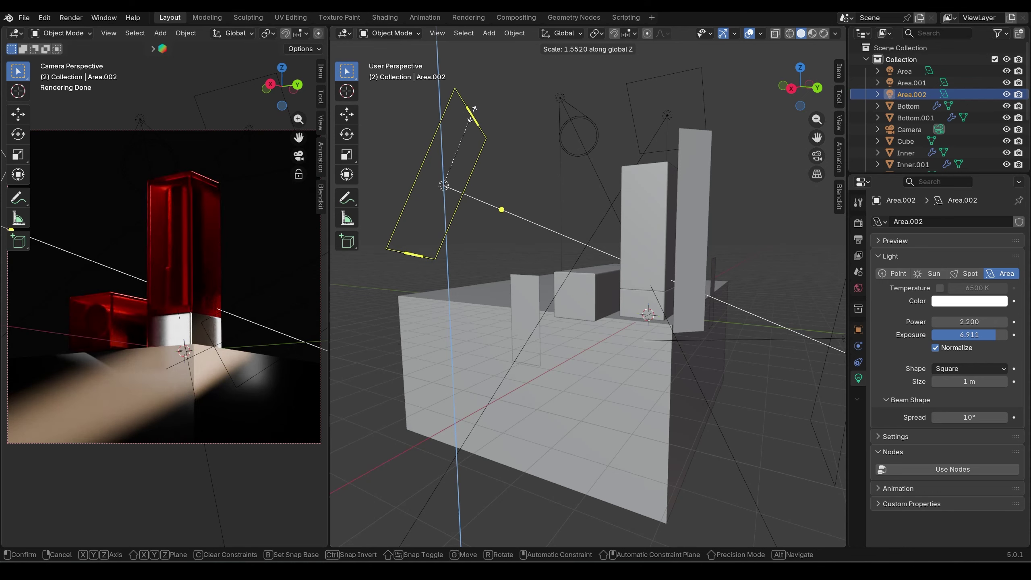
{"action": "left_click", "coordinate": [472, 109]}
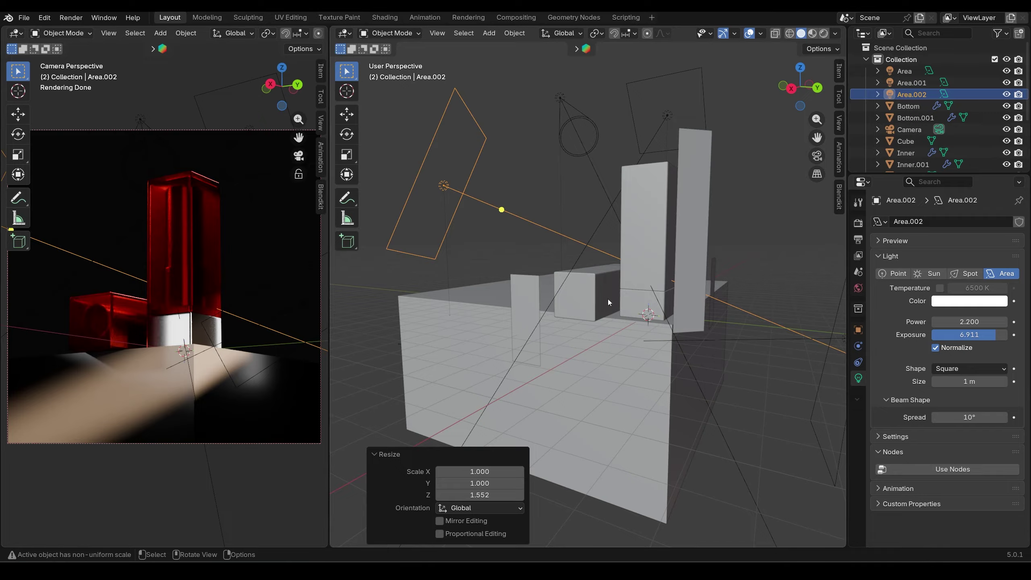
{"action": "key", "text": "alt+a"}
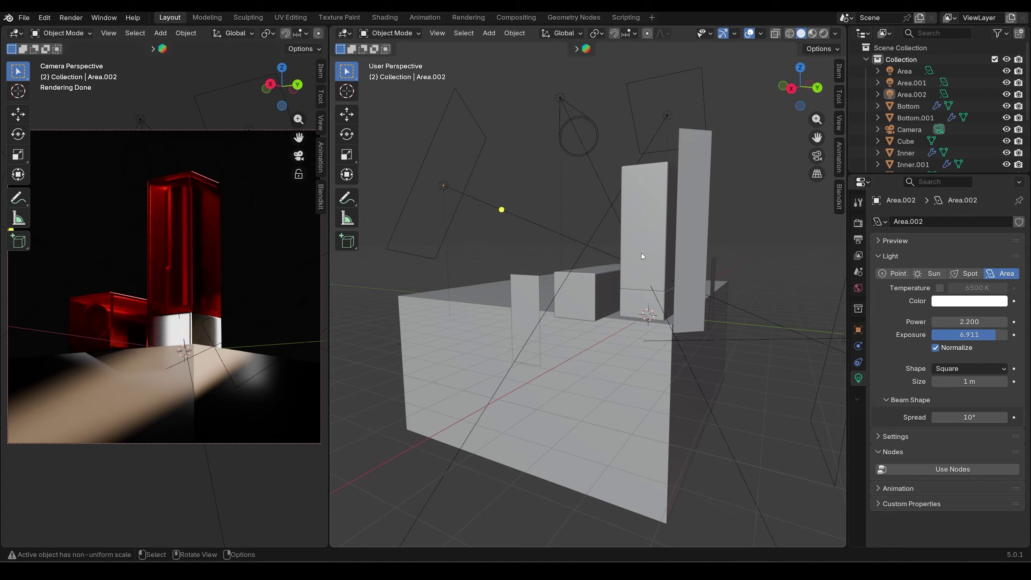
Move the upright lipstick's red glass cap off the base, about -2.34 m in X, 6.81 m in Y and -0.22 m in Z
{"action": "middle_click_drag", "start_coordinate": [641, 256], "coordinate": [234, 321]}
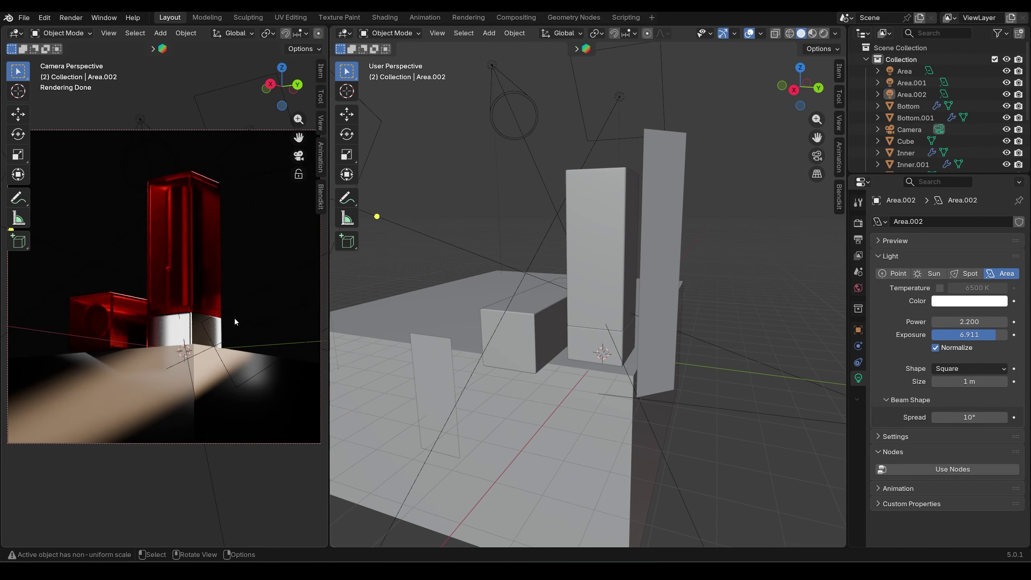
{"action": "left_click", "coordinate": [612, 234]}
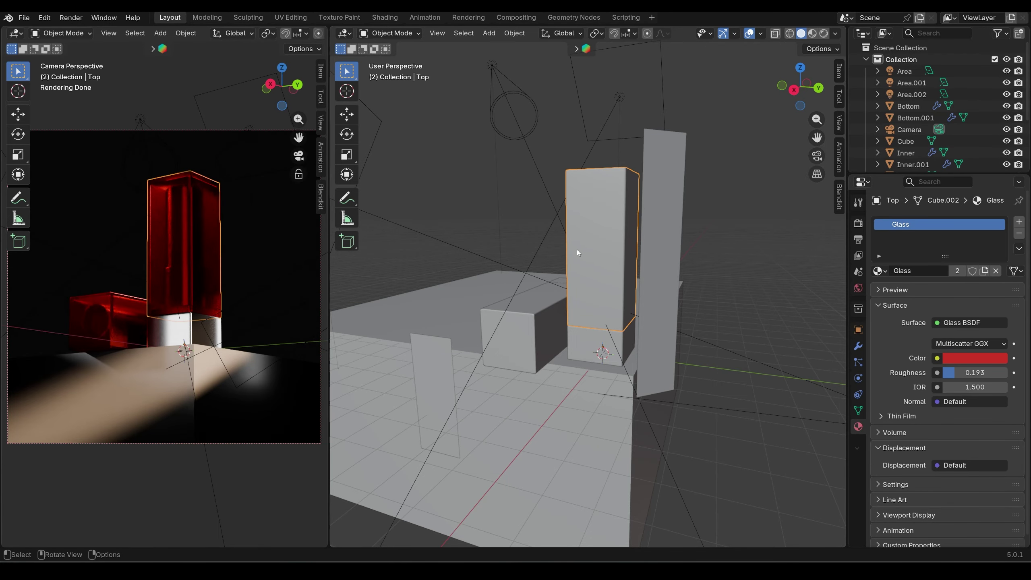
{"action": "key", "text": "g"}
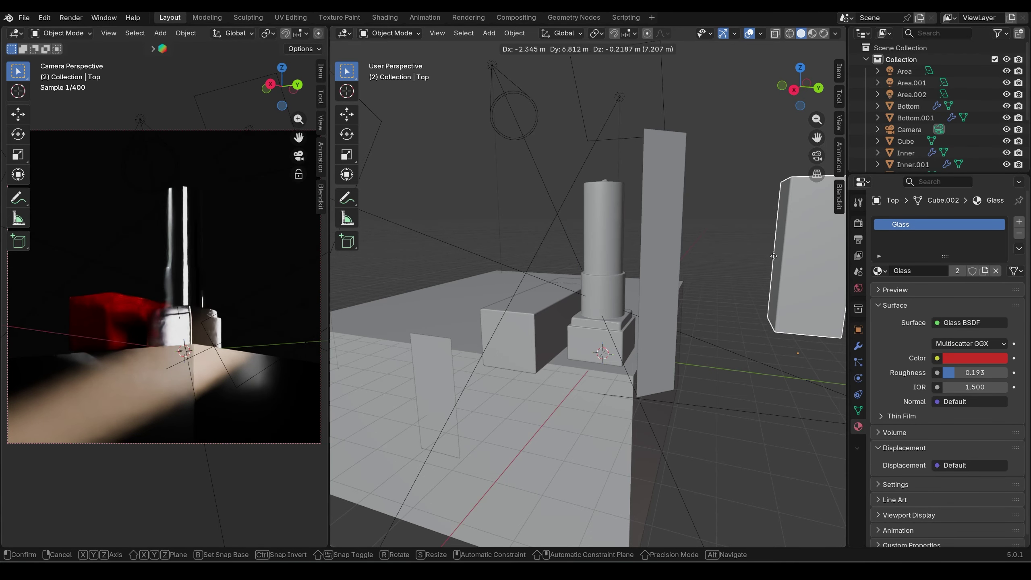
{"action": "left_click", "coordinate": [773, 256]}
{"action": "middle_click_drag", "start_coordinate": [747, 258], "coordinate": [672, 297]}
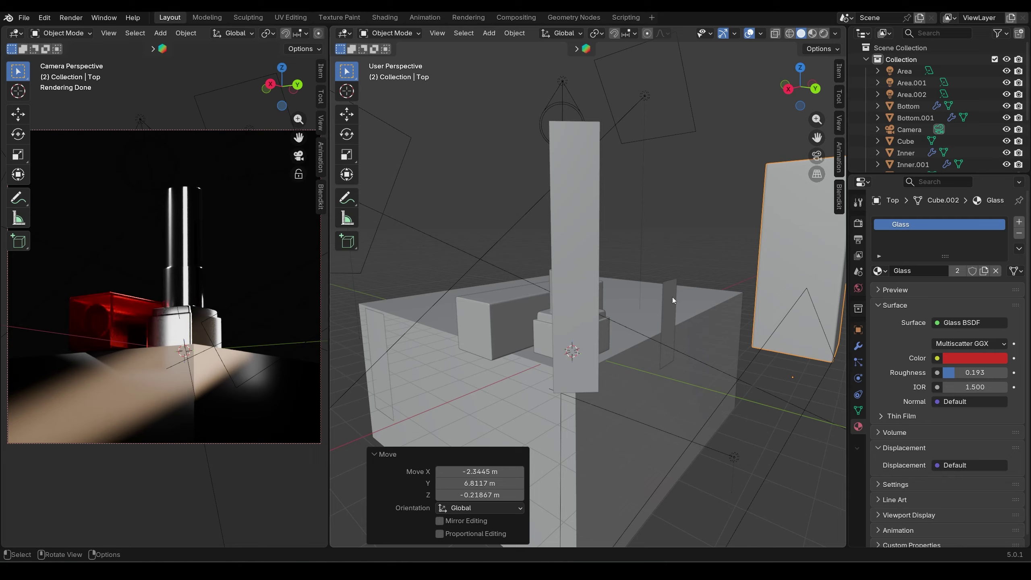
Duplicate the small emissive plane behind the lipstick, raise the copy about 4.52 m and scale it about 1.51 along global Z
{"action": "left_click", "coordinate": [671, 296]}
{"action": "key", "text": "shift+d"}
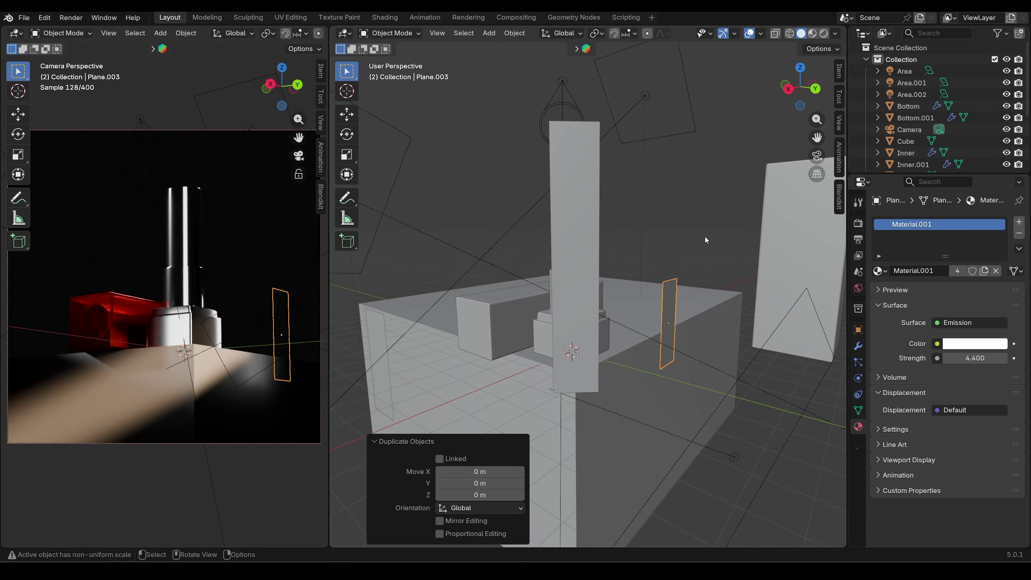
{"action": "key", "text": "z"}
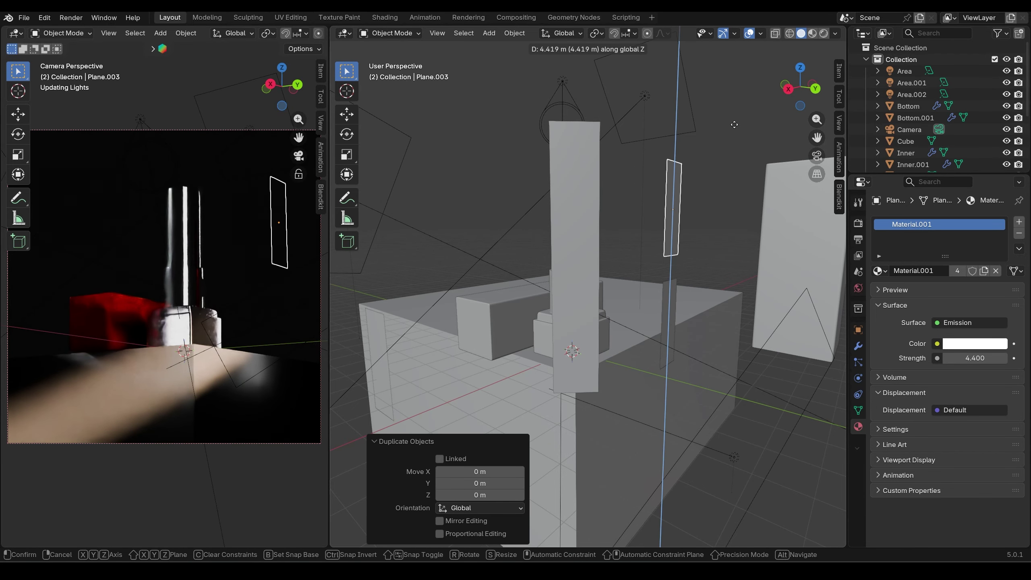
{"action": "left_click", "coordinate": [734, 124]}
{"action": "key", "text": "s"}
{"action": "key", "text": "z"}
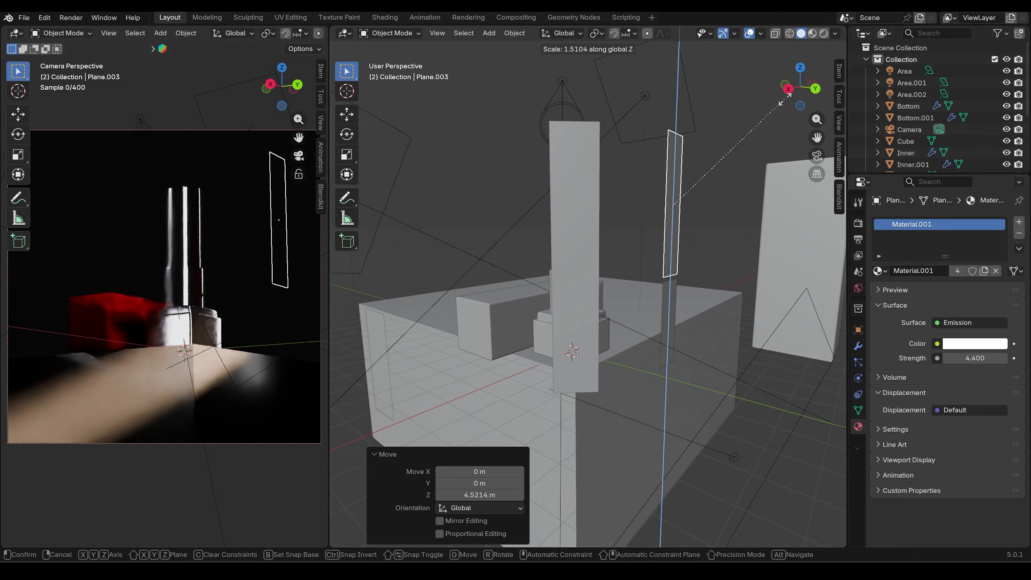
{"action": "left_click", "coordinate": [781, 101]}
Rotate the raised plane copy about 26.7° around the global Z axis
{"action": "middle_click_drag", "start_coordinate": [710, 175], "coordinate": [668, 212]}
{"action": "key", "text": "r"}
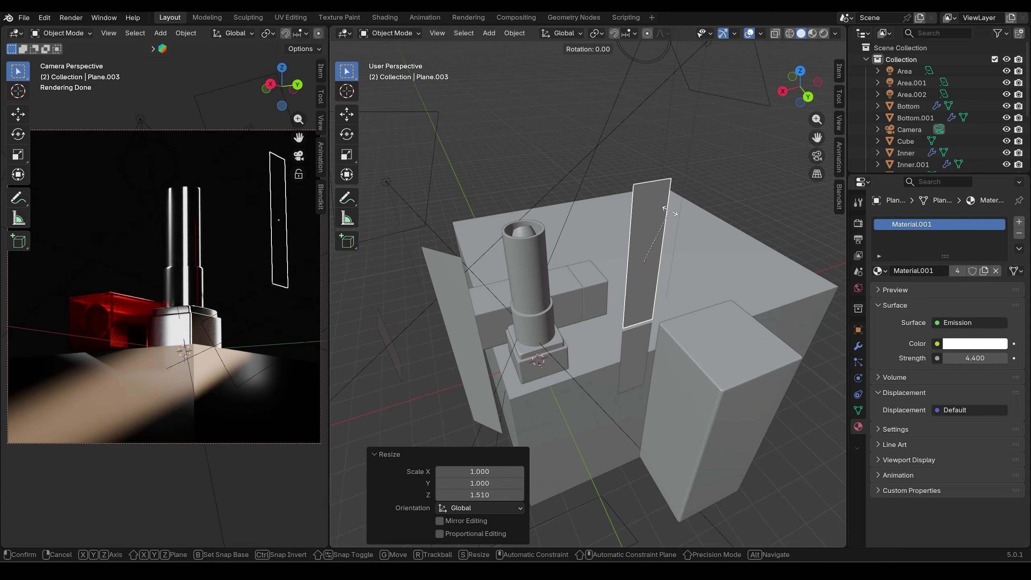
{"action": "left_click", "coordinate": [675, 235]}
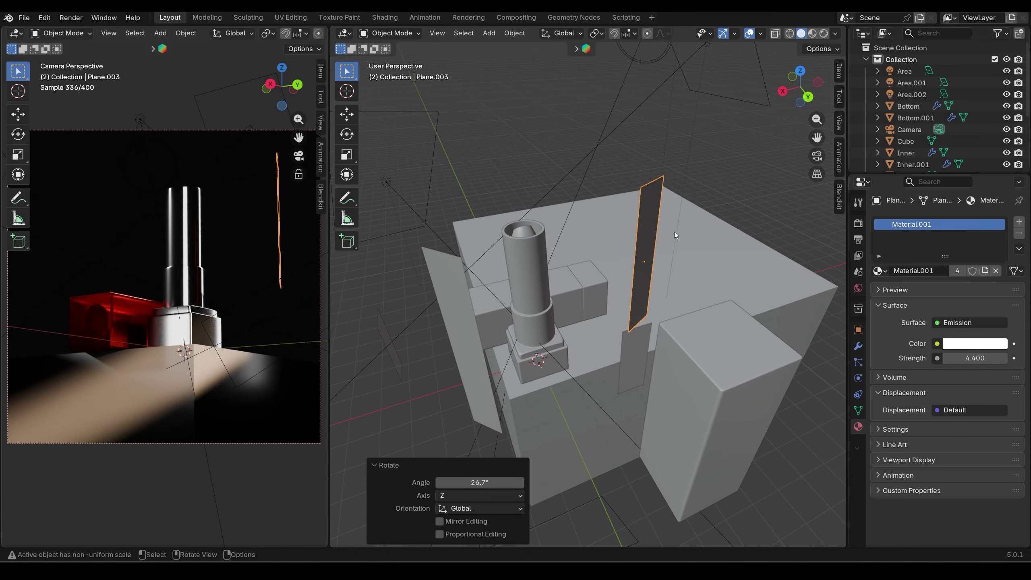
{"action": "key", "text": "KP_7"}
{"action": "key", "text": "g"}
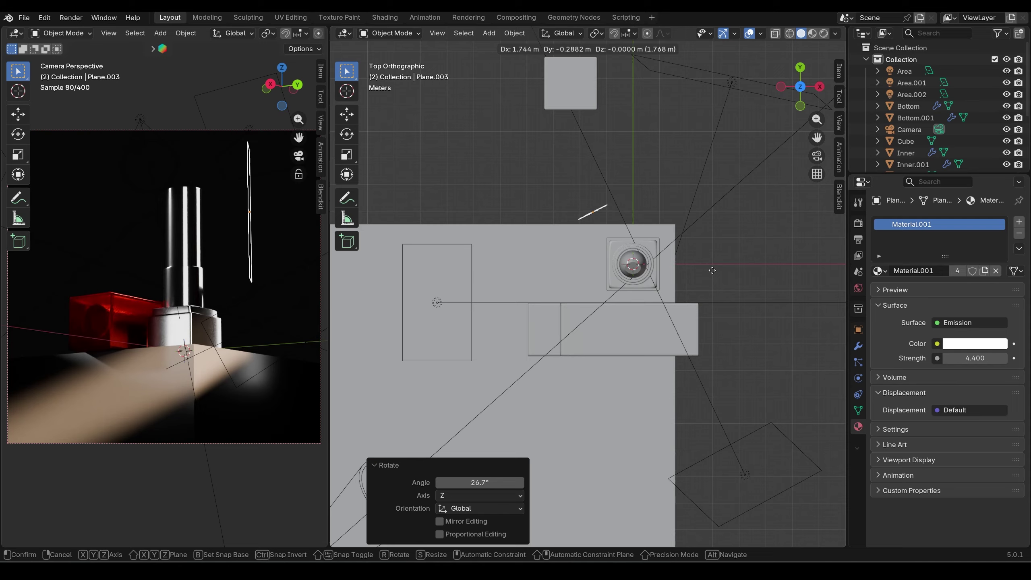
{"action": "right_click", "coordinate": [712, 270]}
Delete the original small emissive plane beneath the raised copy
{"action": "middle_click_drag", "start_coordinate": [712, 270], "coordinate": [641, 292]}
{"action": "left_click", "coordinate": [707, 310]}
{"action": "key", "text": "Delete"}
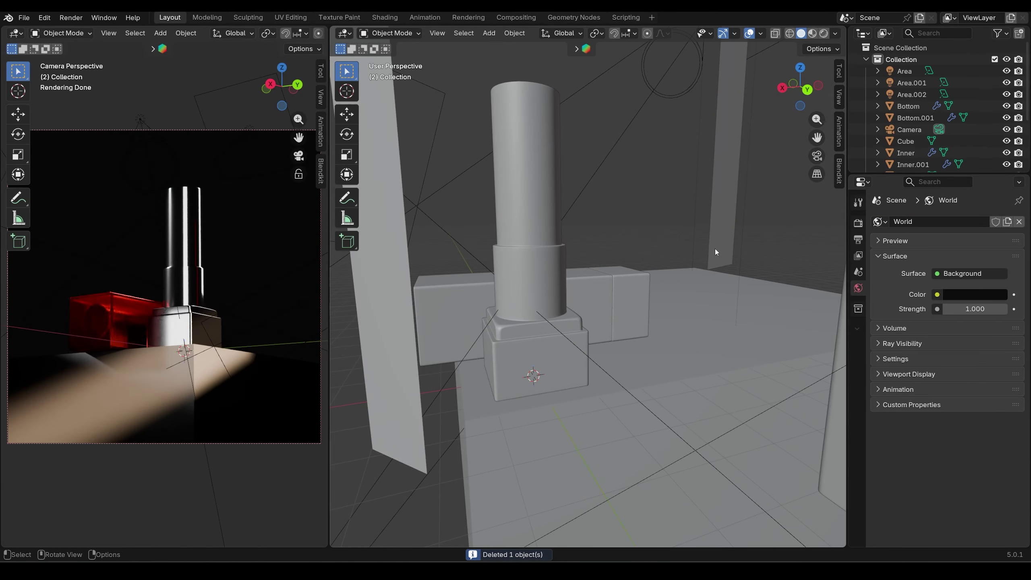
Lower the rotated plane copy about 2.22 m along global Z and stretch it taller along the same axis
{"action": "left_click", "coordinate": [723, 247]}
{"action": "middle_click_drag", "start_coordinate": [725, 248], "coordinate": [730, 243]}
{"action": "key", "text": "g"}
{"action": "key", "text": "z"}
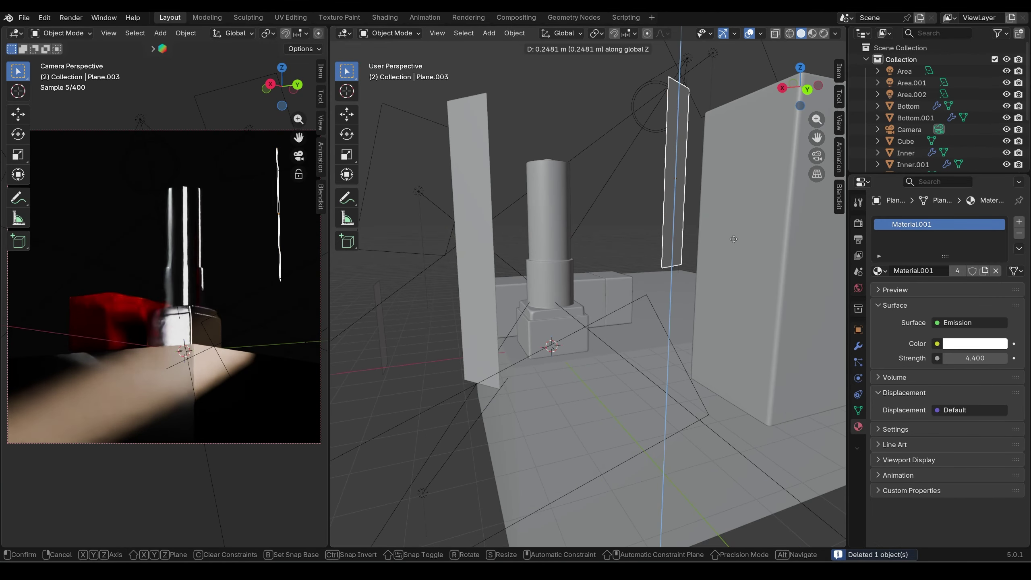
{"action": "left_click", "coordinate": [724, 320]}
{"action": "key", "text": "s"}
{"action": "key", "text": "z"}
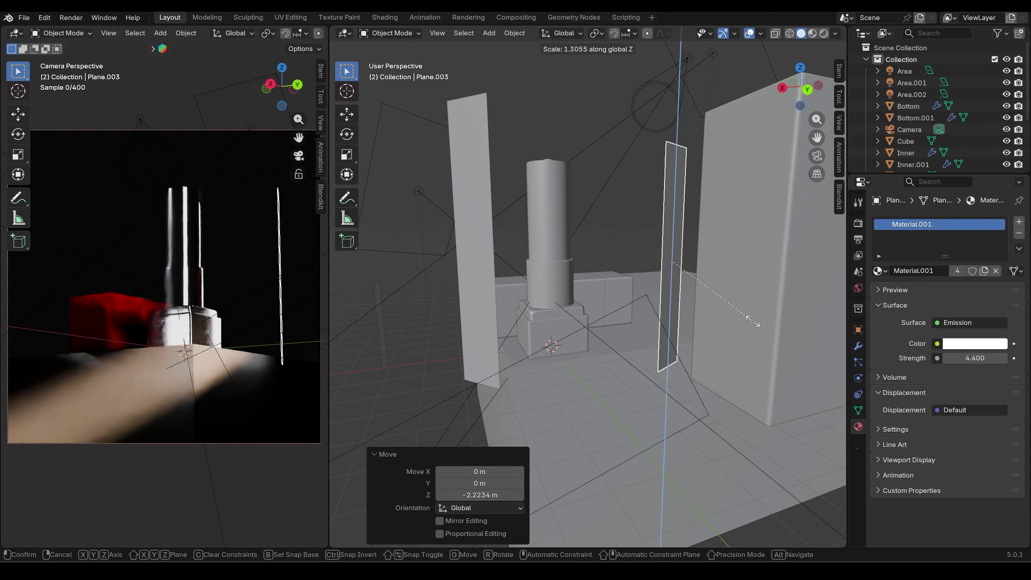
{"action": "left_click", "coordinate": [776, 329]}
Switch the transform orientation to Local and widen the tall plane in front of the lipstick about 2.75 times along local Y
{"action": "middle_click_drag", "start_coordinate": [776, 328], "coordinate": [664, 266]}
{"action": "left_click", "coordinate": [554, 226]}
{"action": "key", "text": "s"}
{"action": "key", "text": "x"}
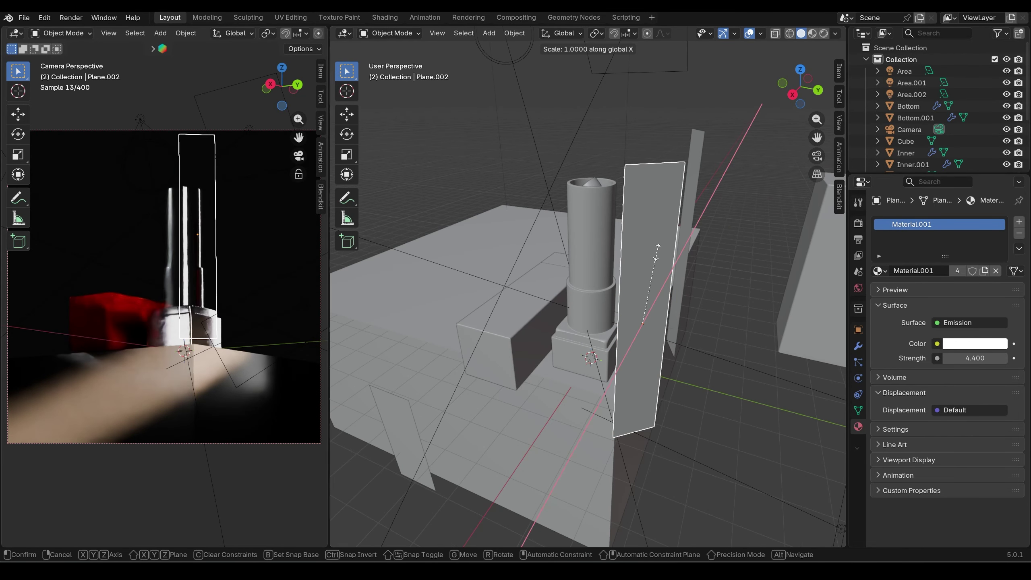
{"action": "key", "text": "y"}
{"action": "right_click", "coordinate": [657, 251]}
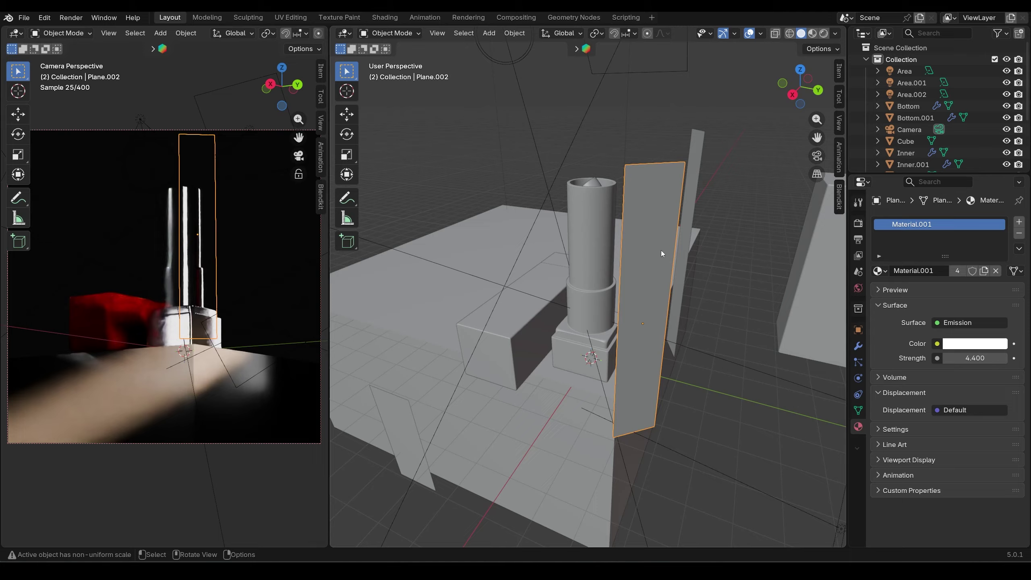
{"action": "left_click", "coordinate": [566, 34]}
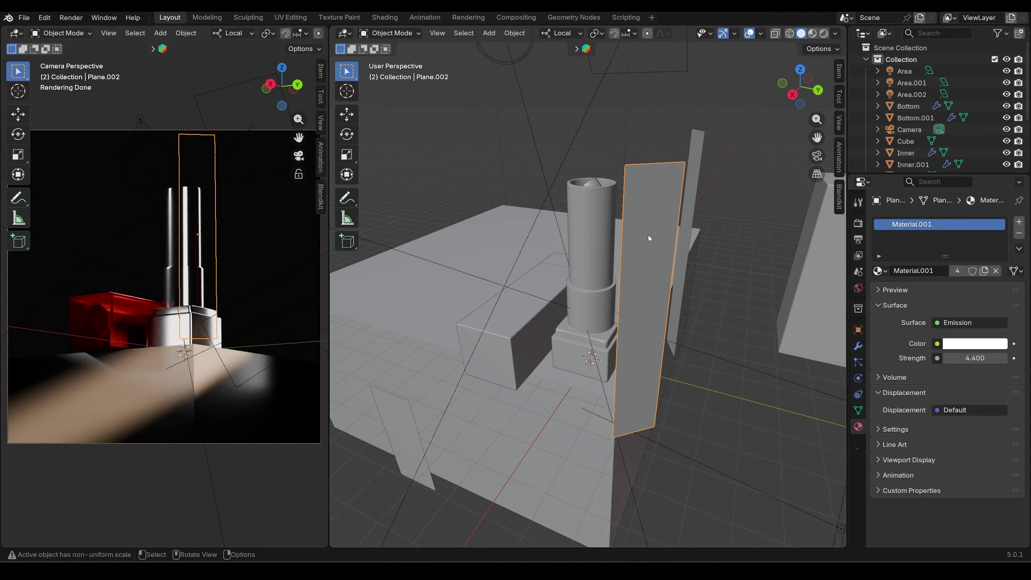
{"action": "key", "text": "s"}
{"action": "key", "text": "y"}
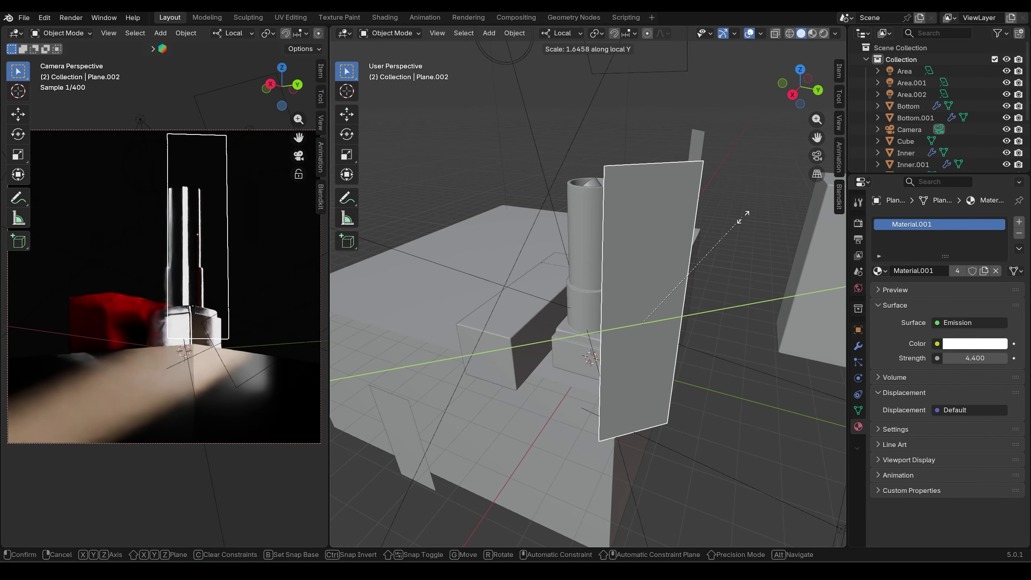
{"action": "left_click", "coordinate": [844, 203]}
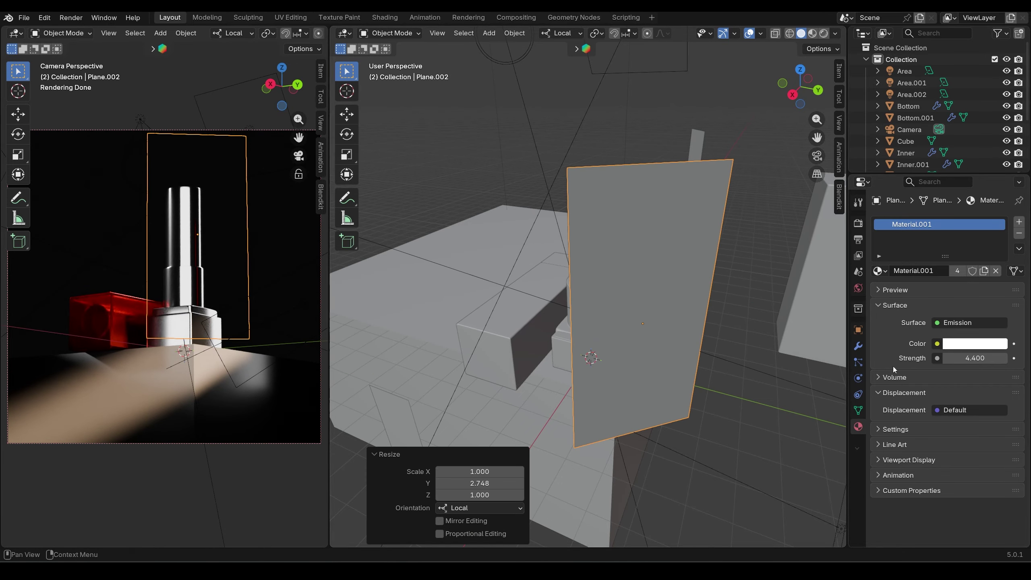
Make the widened plane's emission material single-user and set its emission strength to 1.0
{"action": "left_click_drag", "start_coordinate": [974, 358], "coordinate": [928, 358]}
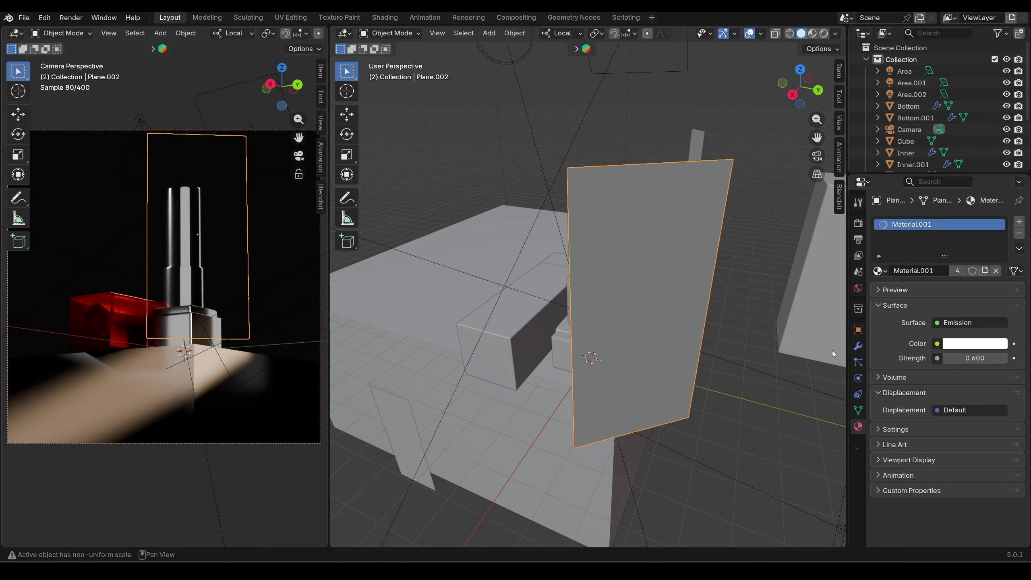
{"action": "key", "text": "ctrl+z"}
{"action": "middle_click_drag", "start_coordinate": [775, 248], "coordinate": [494, 228]}
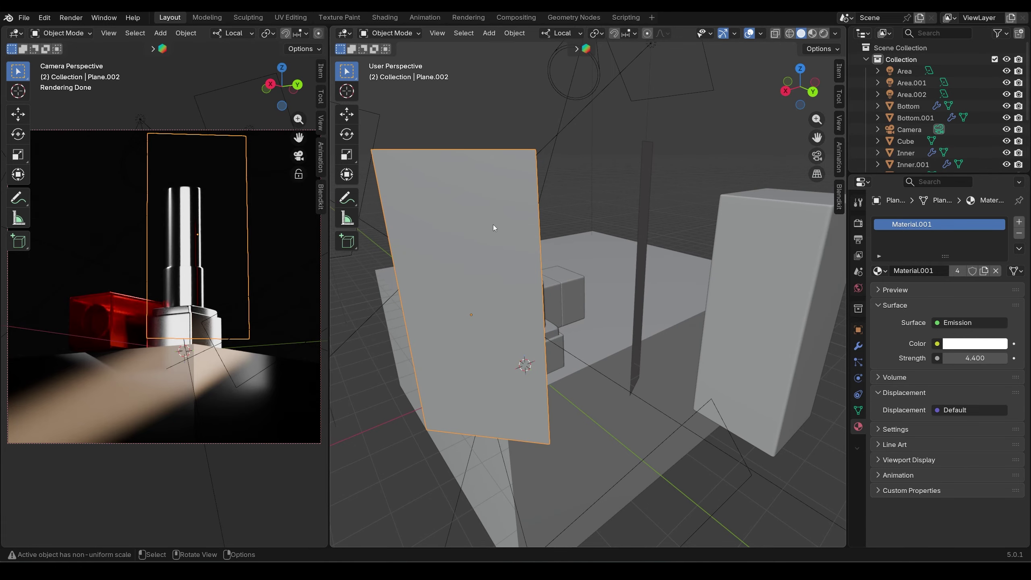
{"action": "left_click", "coordinate": [957, 271]}
{"action": "middle_click_drag", "start_coordinate": [601, 303], "coordinate": [981, 372]}
{"action": "left_click_drag", "start_coordinate": [976, 358], "coordinate": [950, 357]}
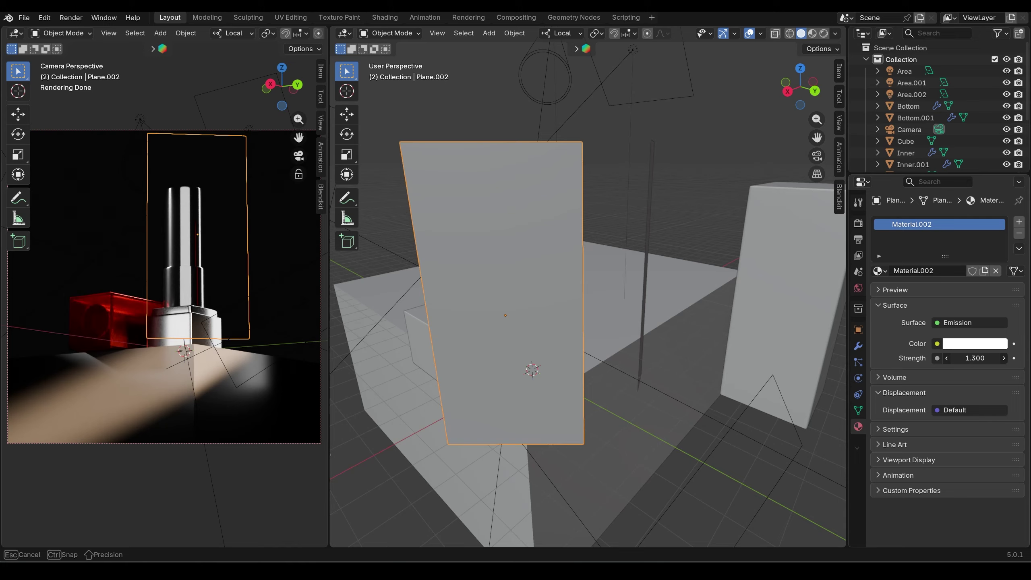
{"action": "middle_click_drag", "start_coordinate": [547, 328], "coordinate": [872, 340]}
{"action": "left_click_drag", "start_coordinate": [975, 358], "coordinate": [973, 358]}
Raise the upright lipstick's inner bullet along its local Z axis until the tip extends out of the tube, and clear the selection
{"action": "scroll", "coordinate": [764, 328], "scroll_direction": "down", "scroll_amount": 3}
{"action": "middle_click_drag", "start_coordinate": [765, 328], "coordinate": [628, 324], "text": "shift"}
{"action": "scroll", "coordinate": [548, 262], "scroll_direction": "up", "scroll_amount": 5}
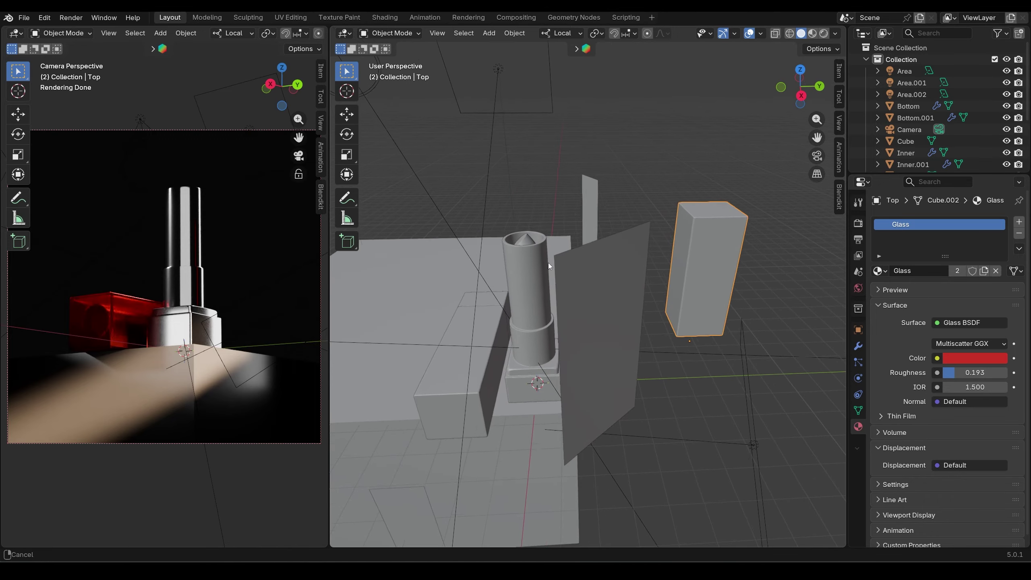
{"action": "left_click", "coordinate": [537, 251]}
{"action": "key", "text": "g"}
{"action": "key", "text": "z"}
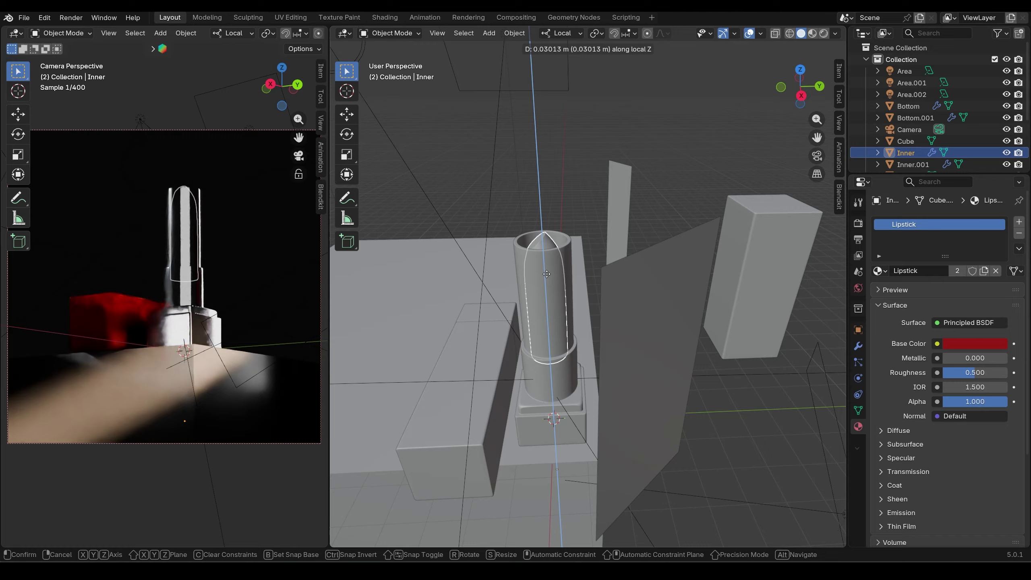
{"action": "left_click", "coordinate": [552, 236]}
{"action": "key", "text": "alt+a"}
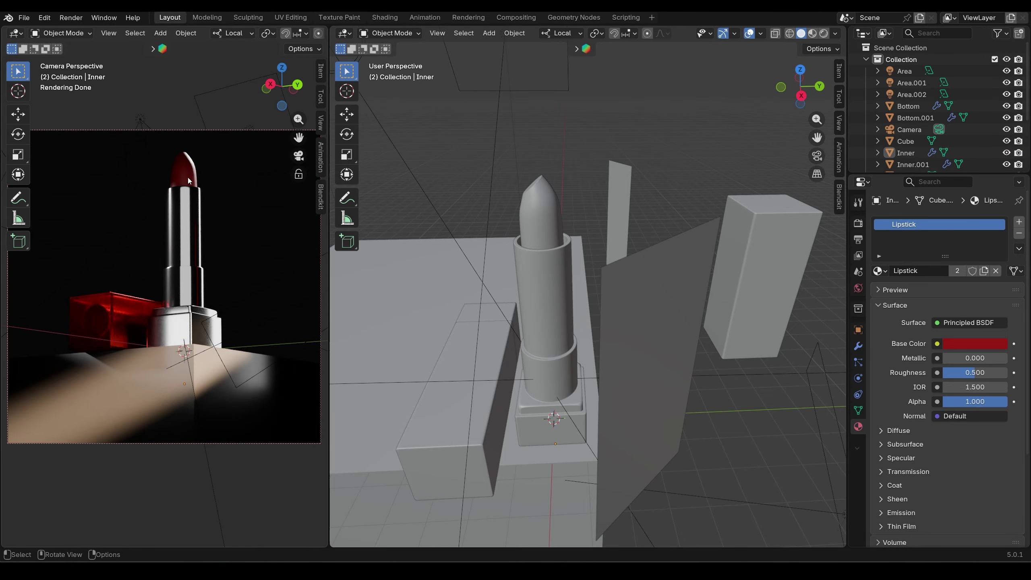
Rotate the square area light above the lipstick about 18.1° around its local X axis
{"action": "middle_click_drag", "start_coordinate": [637, 251], "coordinate": [568, 228]}
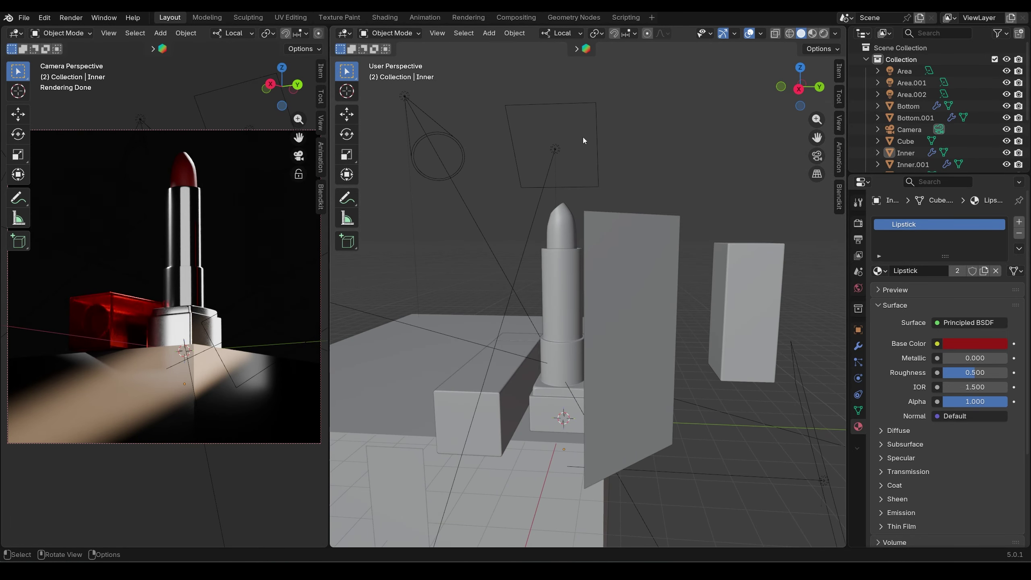
{"action": "left_click", "coordinate": [579, 176]}
{"action": "middle_click_drag", "start_coordinate": [580, 176], "coordinate": [640, 171]}
{"action": "key", "text": "r"}
{"action": "key", "text": "z"}
{"action": "key", "text": "z"}
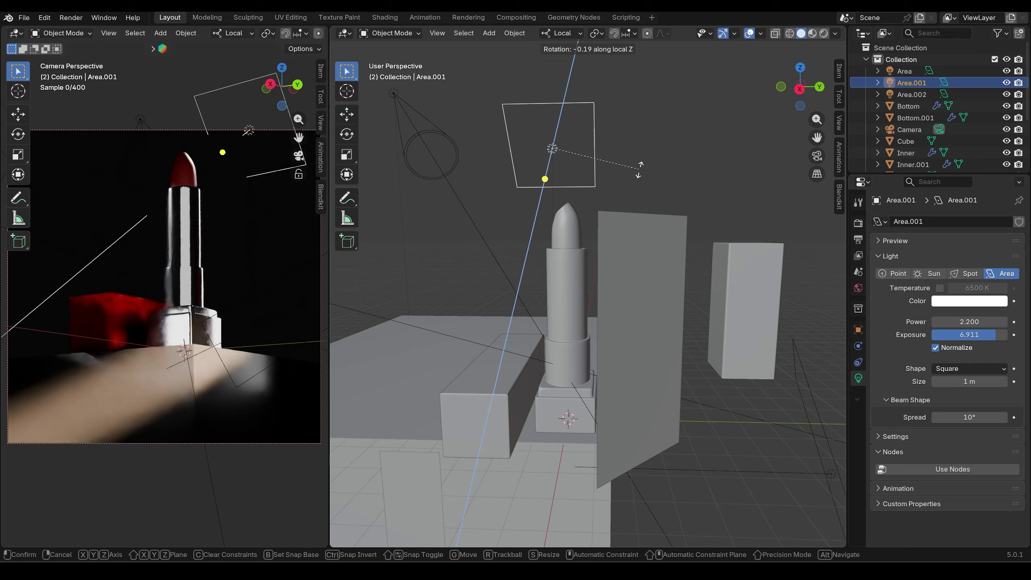
{"action": "key", "text": "x"}
{"action": "key", "text": "x"}
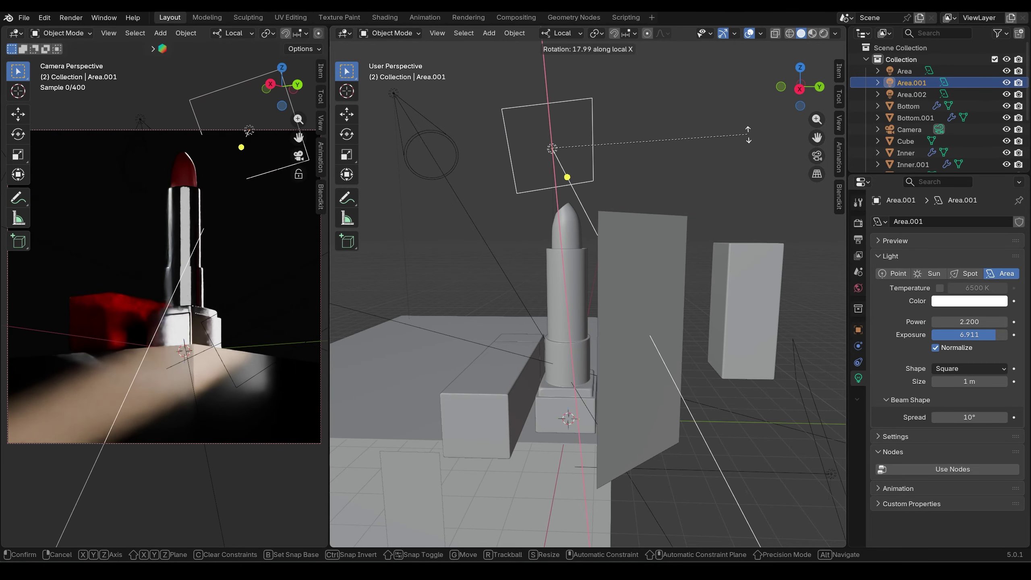
{"action": "left_click", "coordinate": [757, 132]}
Rotate the upright lipstick's bullet around its local Z axis in successive adjustments until the slanted tip face shows in the camera view, and deselect it
{"action": "middle_click_drag", "start_coordinate": [632, 164], "coordinate": [612, 203]}
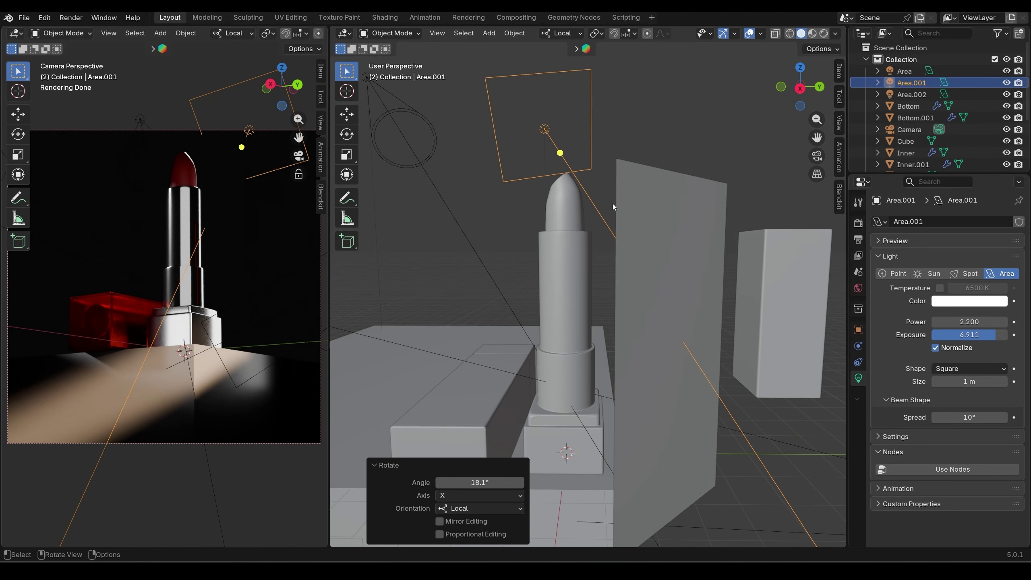
{"action": "left_click", "coordinate": [571, 193]}
{"action": "key", "text": "r"}
{"action": "key", "text": "z"}
{"action": "key", "text": "z"}
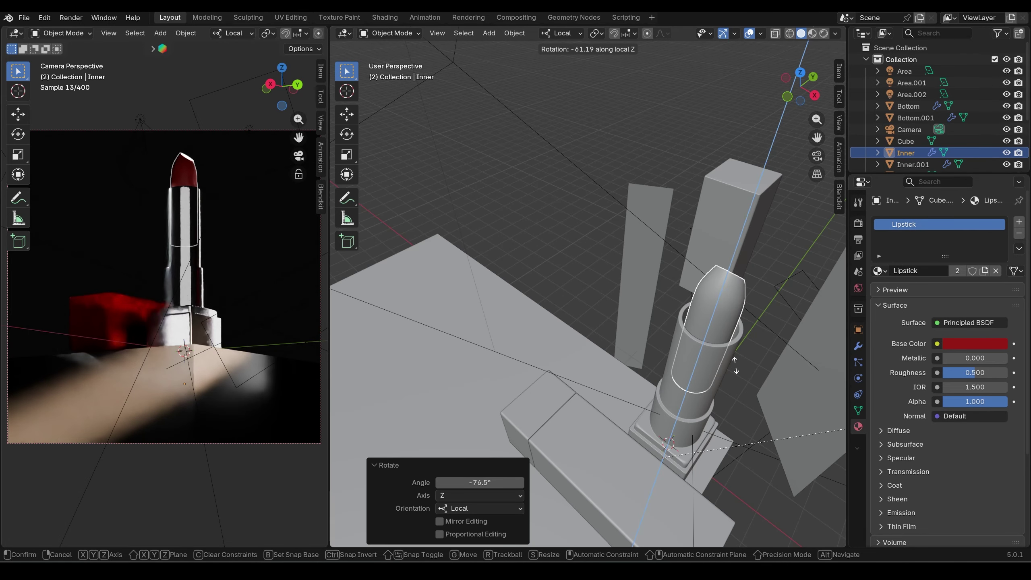
{"action": "left_click", "coordinate": [735, 360]}
{"action": "key", "text": "r"}
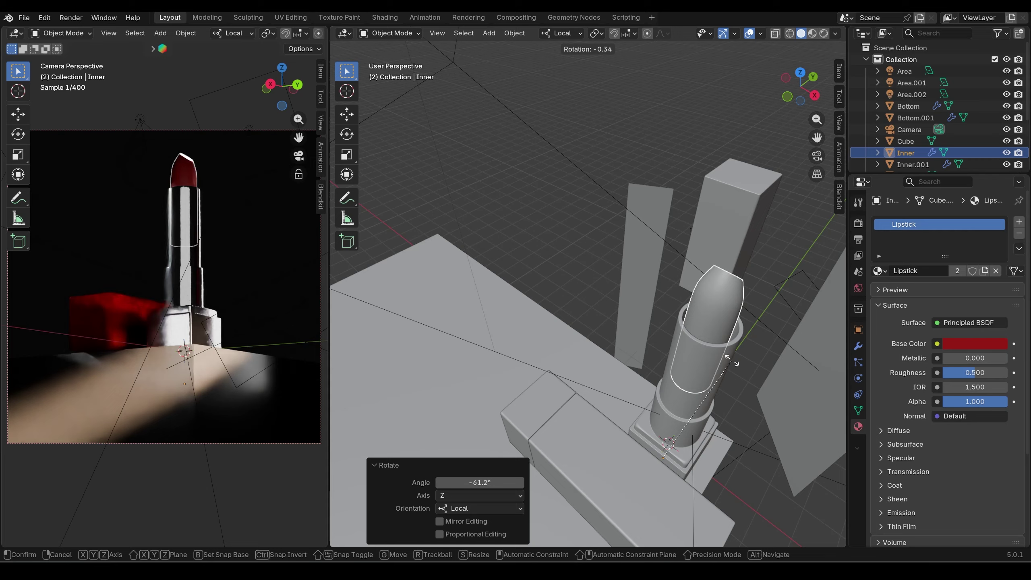
{"action": "key", "text": "z"}
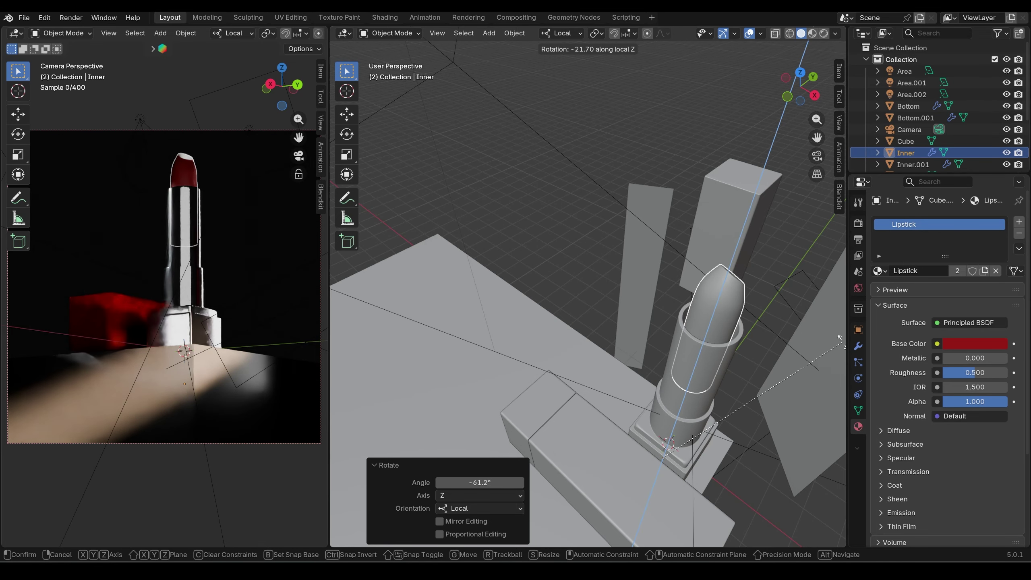
{"action": "left_click", "coordinate": [825, 351]}
{"action": "key", "text": "r"}
{"action": "key", "text": "z"}
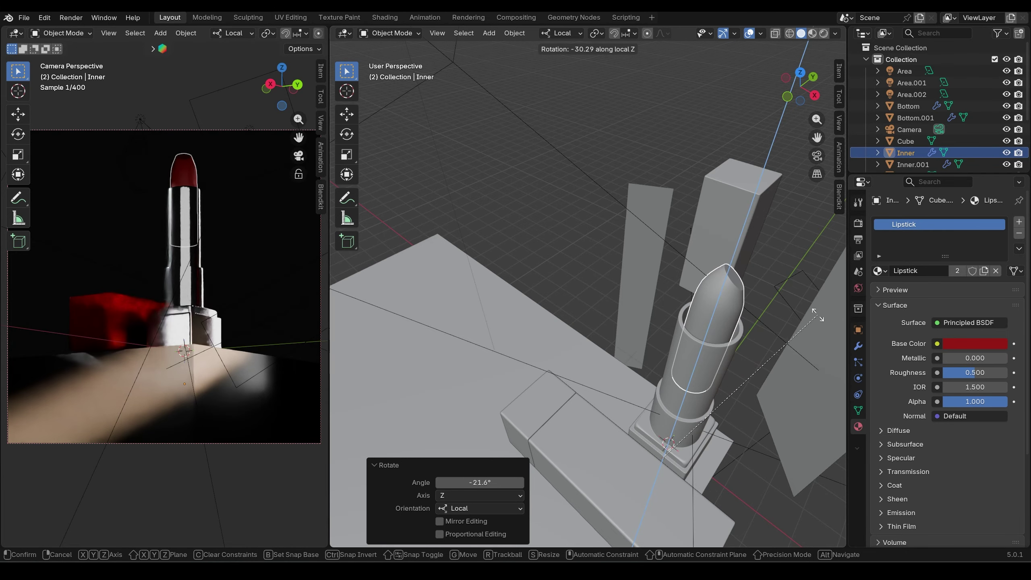
{"action": "left_click", "coordinate": [580, 245]}
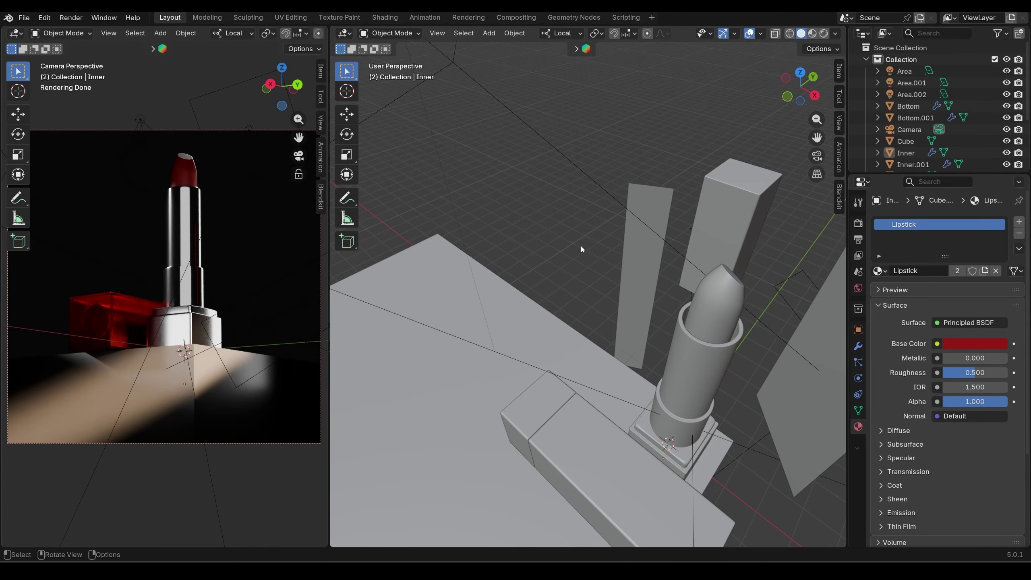
Narrow the wide emissive plane in front of the lipstick to about 0.57 of its width along local Y
{"action": "middle_click_drag", "start_coordinate": [580, 246], "coordinate": [590, 341]}
{"action": "left_click", "coordinate": [607, 305]}
{"action": "middle_click_drag", "start_coordinate": [608, 305], "coordinate": [603, 337]}
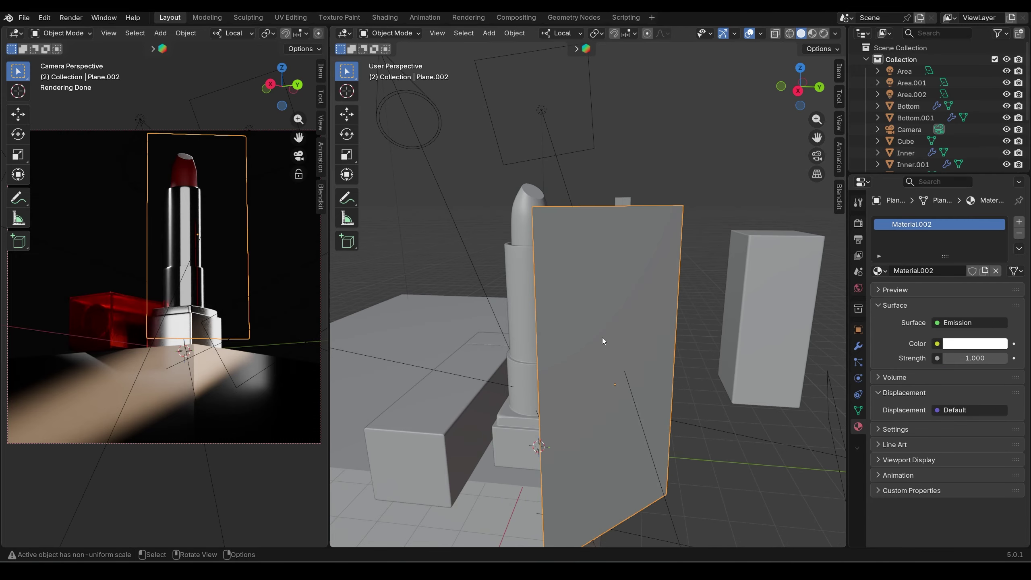
{"action": "key", "text": "s"}
{"action": "key", "text": "y"}
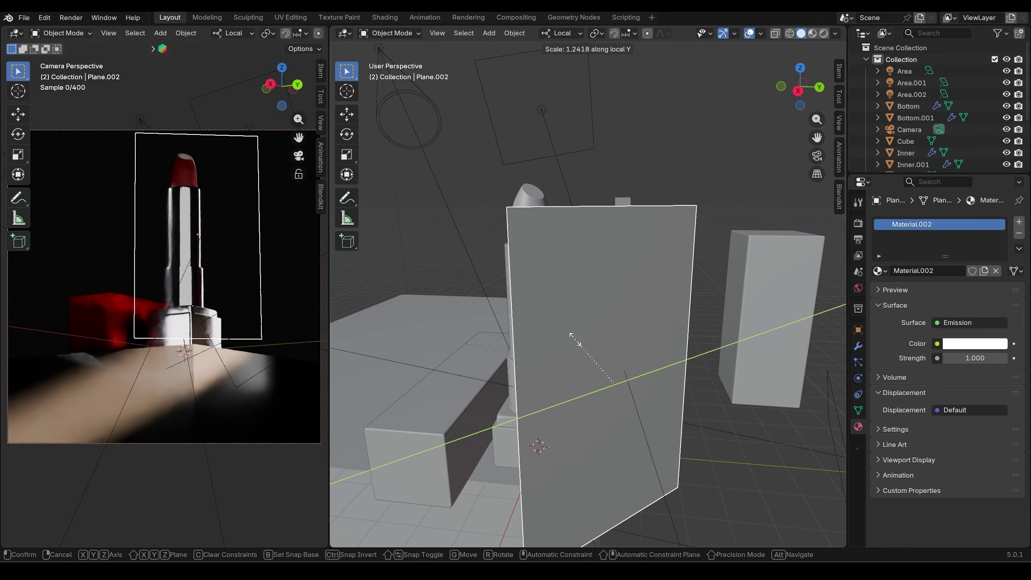
{"action": "left_click", "coordinate": [641, 336]}
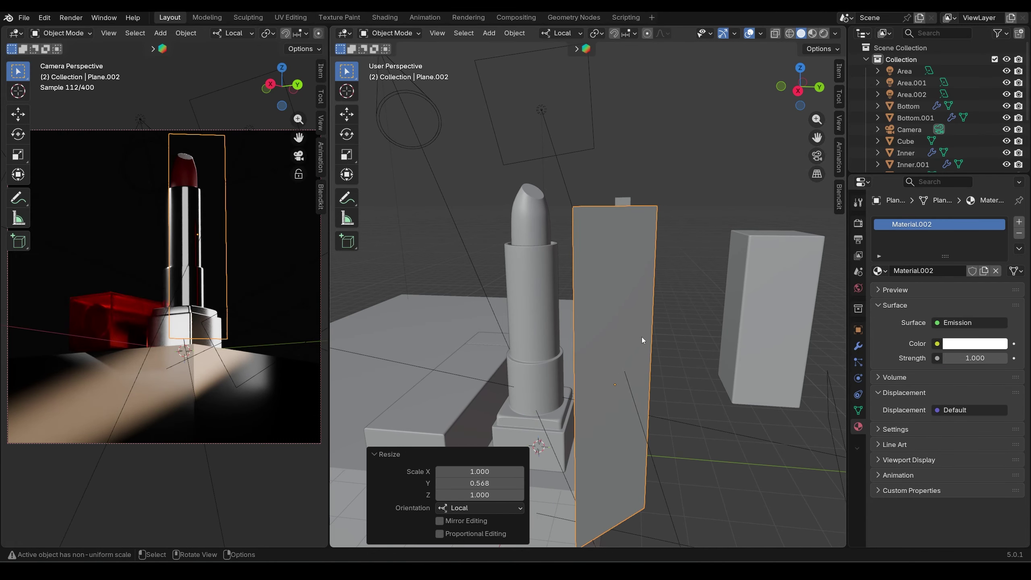
Move the narrowed emissive plane upward about -2.93 m along its local X axis
{"action": "key", "text": "g"}
{"action": "key", "text": "x"}
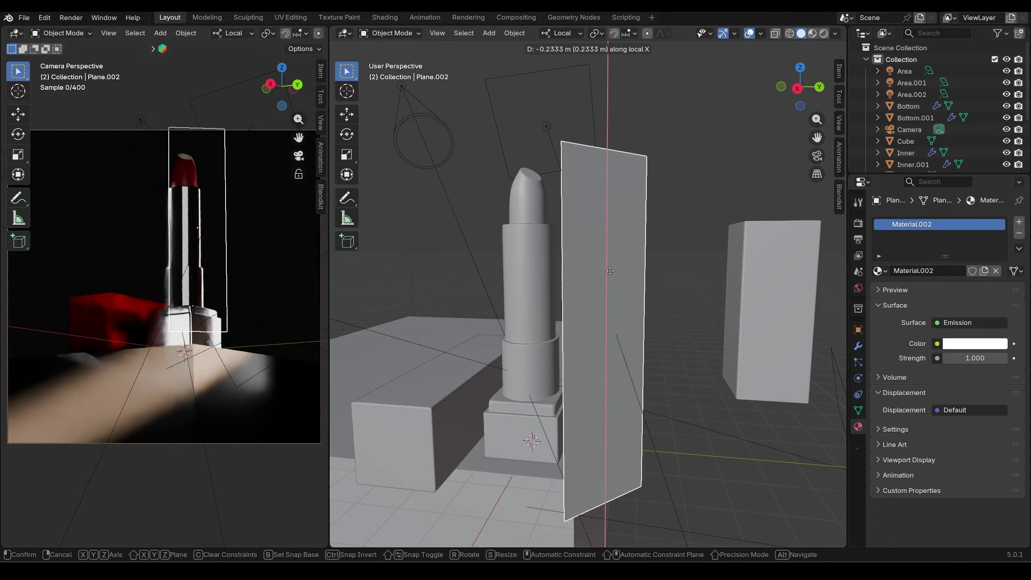
{"action": "left_click", "coordinate": [623, 222]}
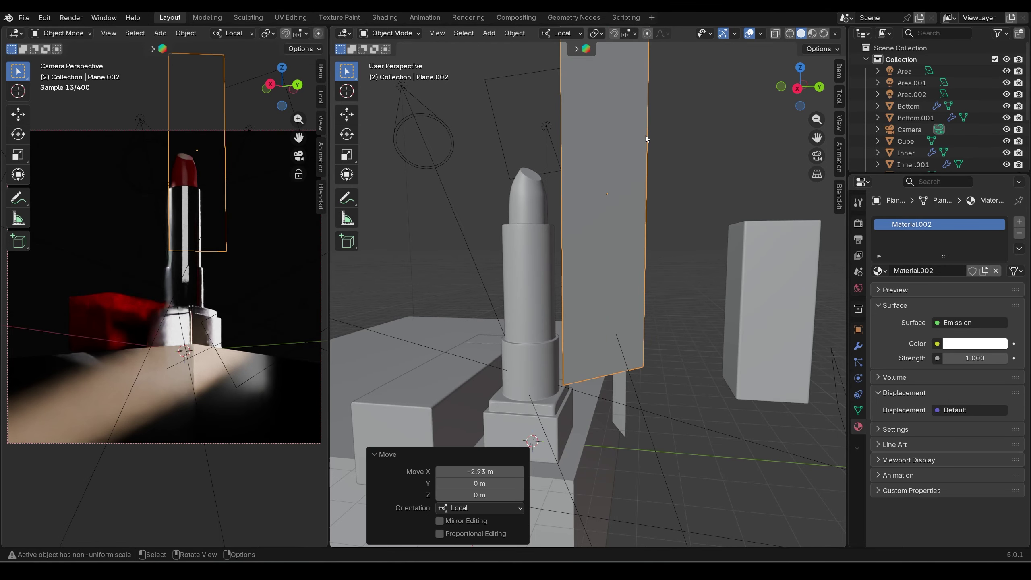
Stretch the tall emissive plane in front of the lipstick to about 2.14 of its length along local X
{"action": "scroll", "coordinate": [598, 260], "scroll_direction": "down", "scroll_amount": 2}
{"action": "key", "text": "s"}
{"action": "key", "text": "z"}
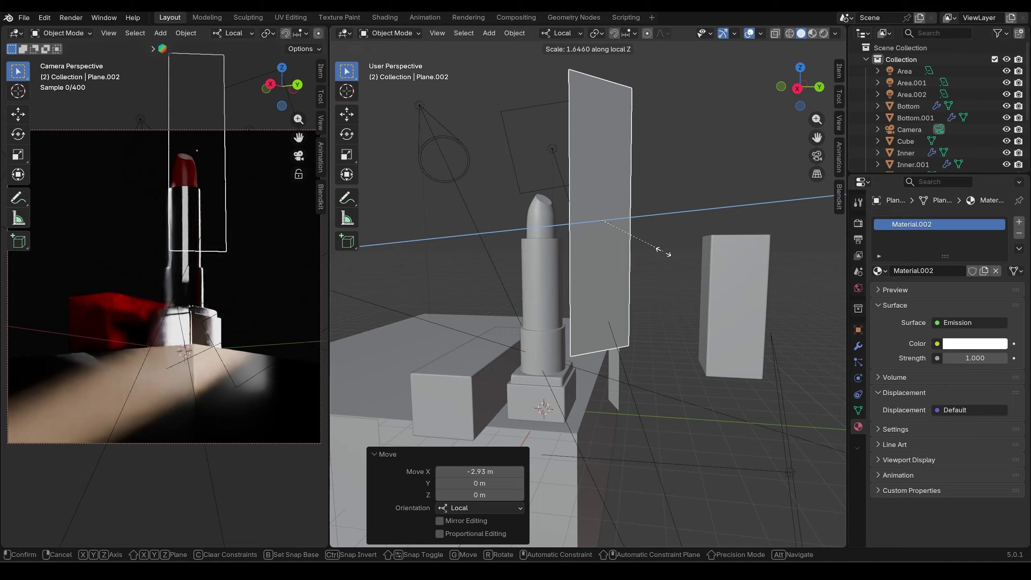
{"action": "key", "text": "x"}
{"action": "left_click", "coordinate": [690, 237]}
Move the stretched emissive plane about 3.74 m along its local X axis and narrow it to about 0.71 along local Y
{"action": "key", "text": "g"}
{"action": "key", "text": "x"}
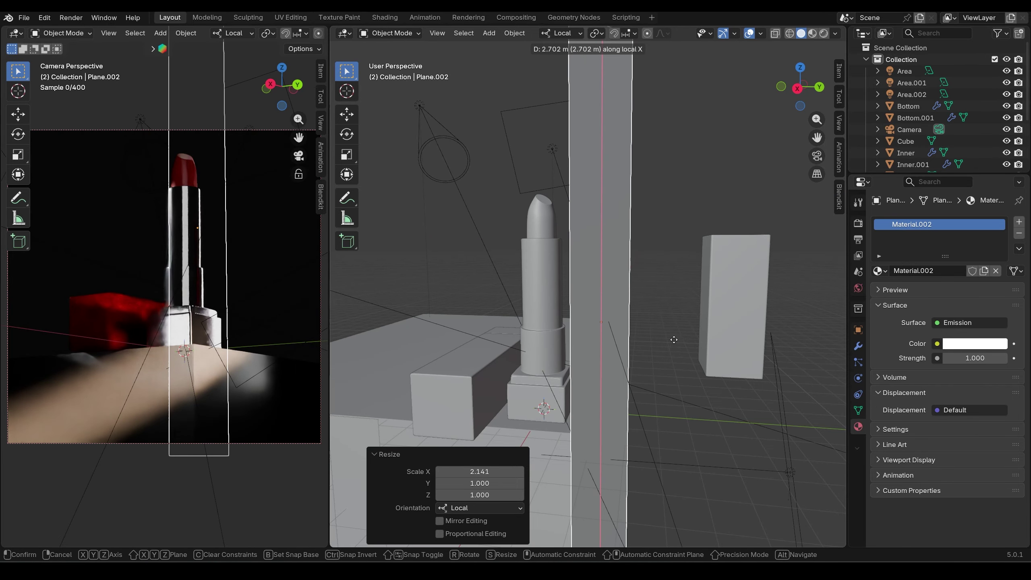
{"action": "left_click", "coordinate": [673, 377]}
{"action": "key", "text": "s"}
{"action": "key", "text": "y"}
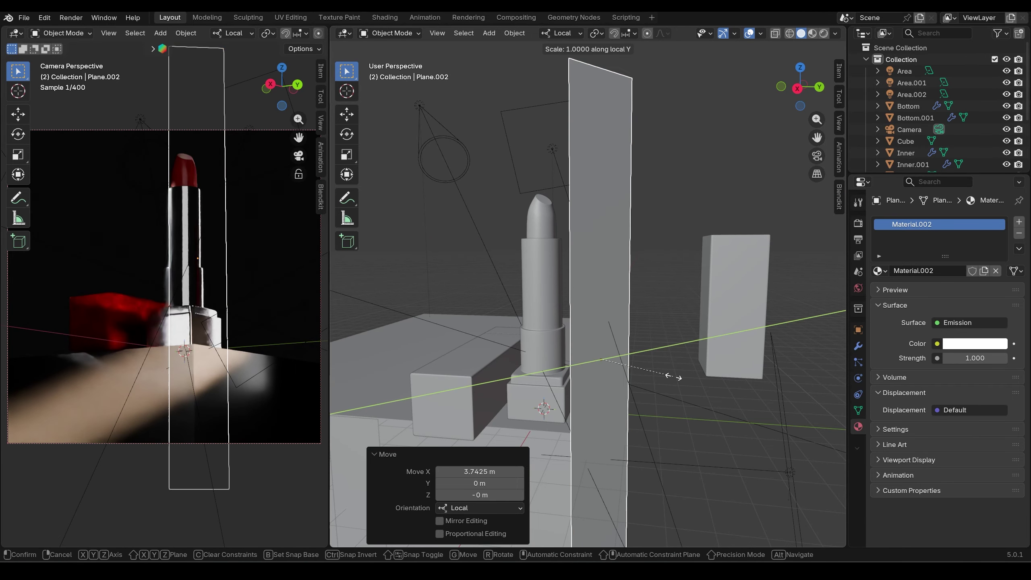
{"action": "left_click", "coordinate": [652, 376]}
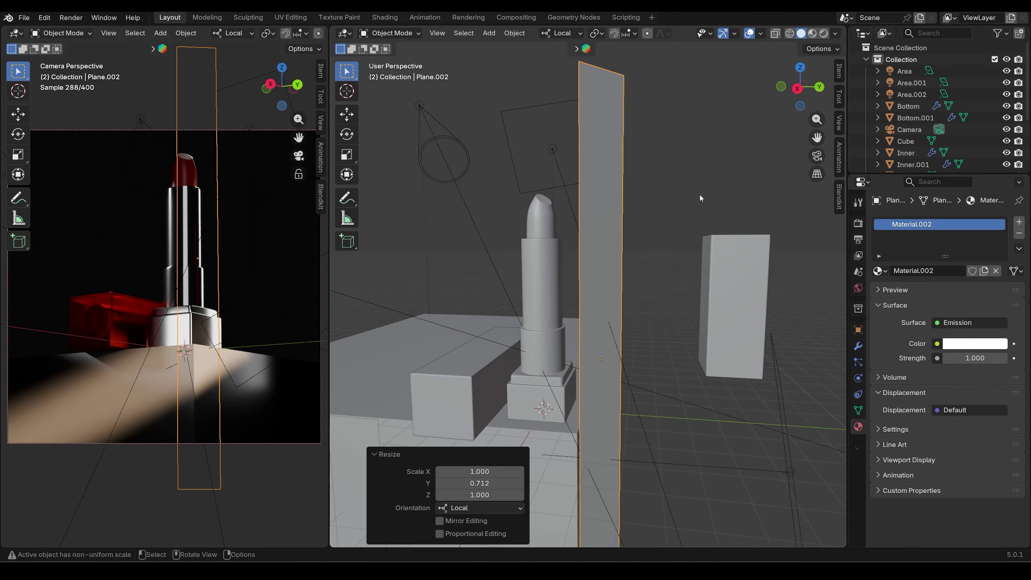
Move the small emissive plane in front of the cube platform by about 0.73 m in X, -1.94 m in Y and 1.11 m in Z
{"action": "scroll", "coordinate": [474, 325], "scroll_direction": "up", "scroll_amount": 3}
{"action": "left_click", "coordinate": [474, 326]}
{"action": "key", "text": "g"}
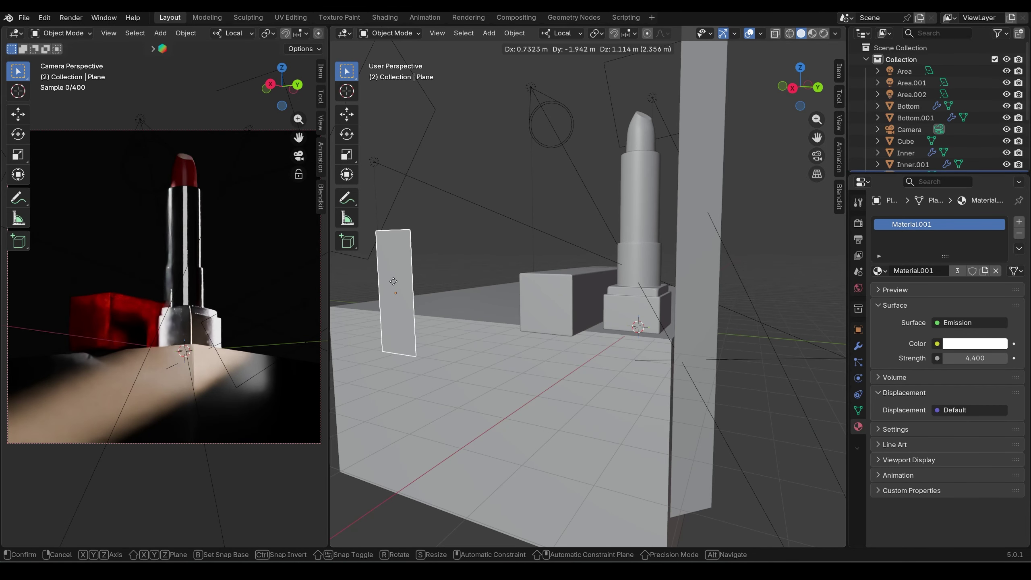
{"action": "left_click", "coordinate": [393, 281]}
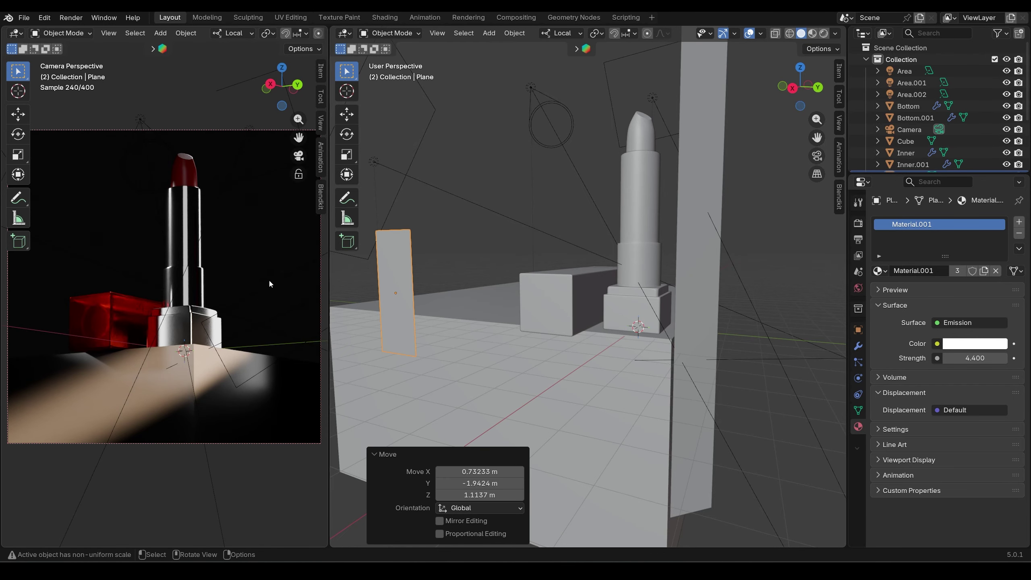
Enable depth of field on the camera with a focus distance of 33.86 m and an F-stop of 0.8, and check the camera view
{"action": "scroll", "coordinate": [511, 260], "scroll_direction": "down", "scroll_amount": 2}
{"action": "scroll", "coordinate": [584, 276], "scroll_direction": "down", "scroll_amount": 2}
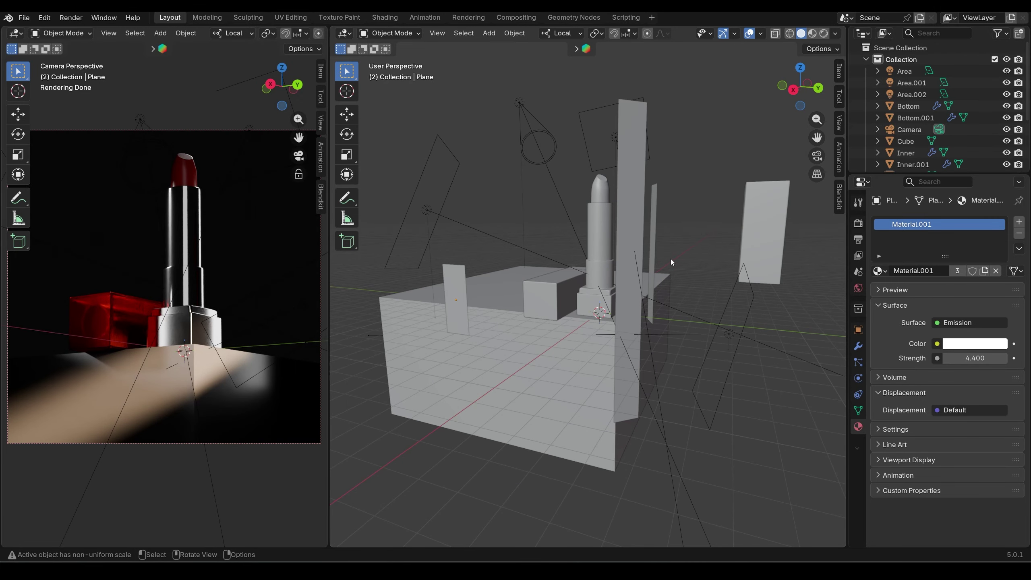
{"action": "left_click", "coordinate": [902, 130]}
{"action": "key", "text": "ctrl+c"}
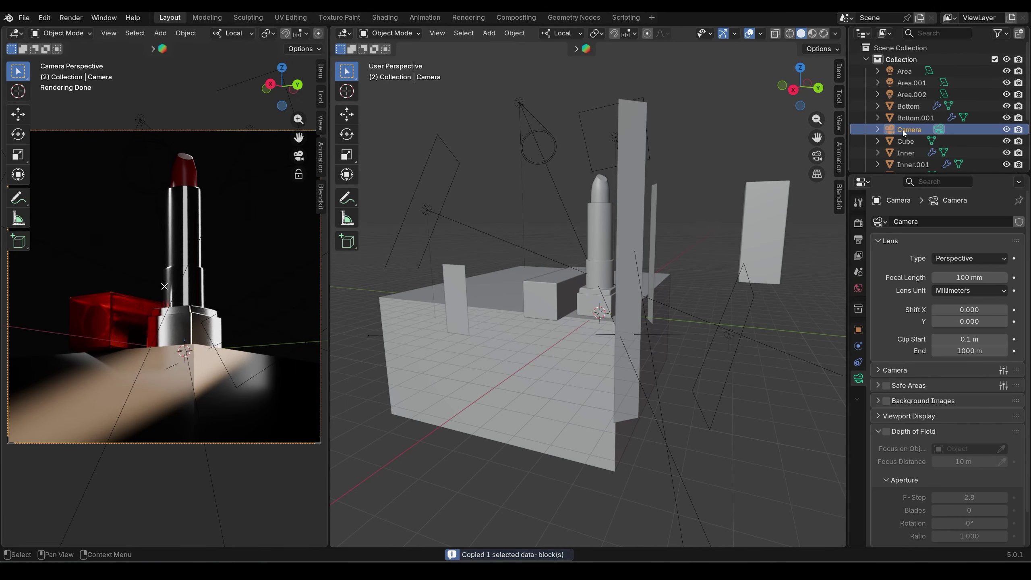
{"action": "left_click", "coordinate": [905, 130]}
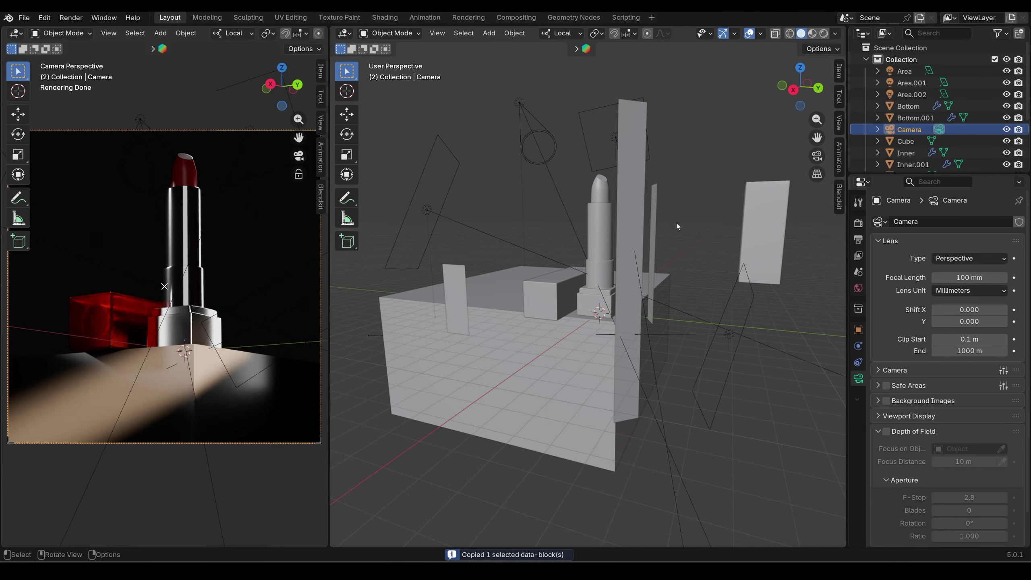
{"action": "scroll", "coordinate": [906, 452], "scroll_direction": "down", "scroll_amount": 2}
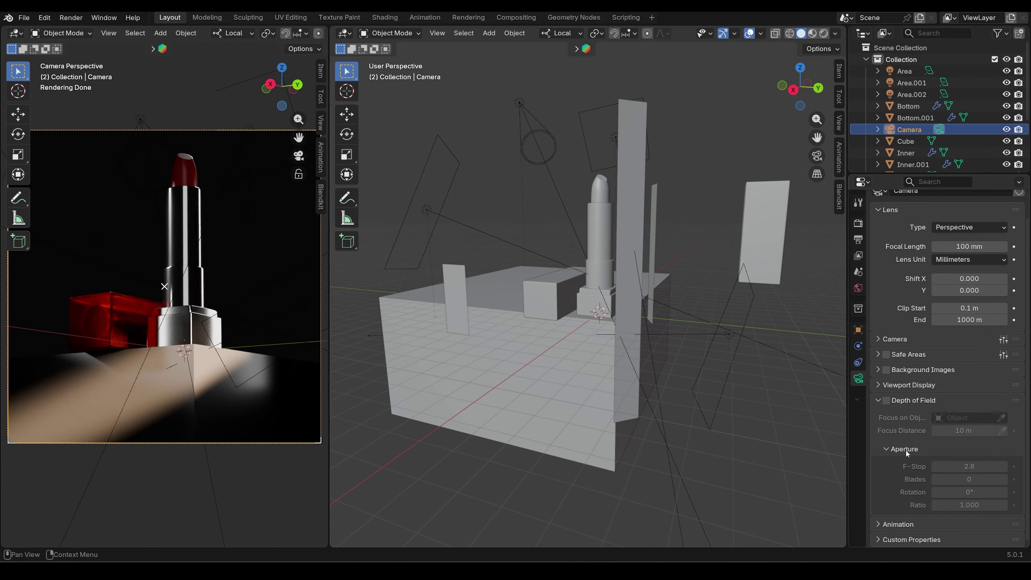
{"action": "left_click", "coordinate": [887, 401]}
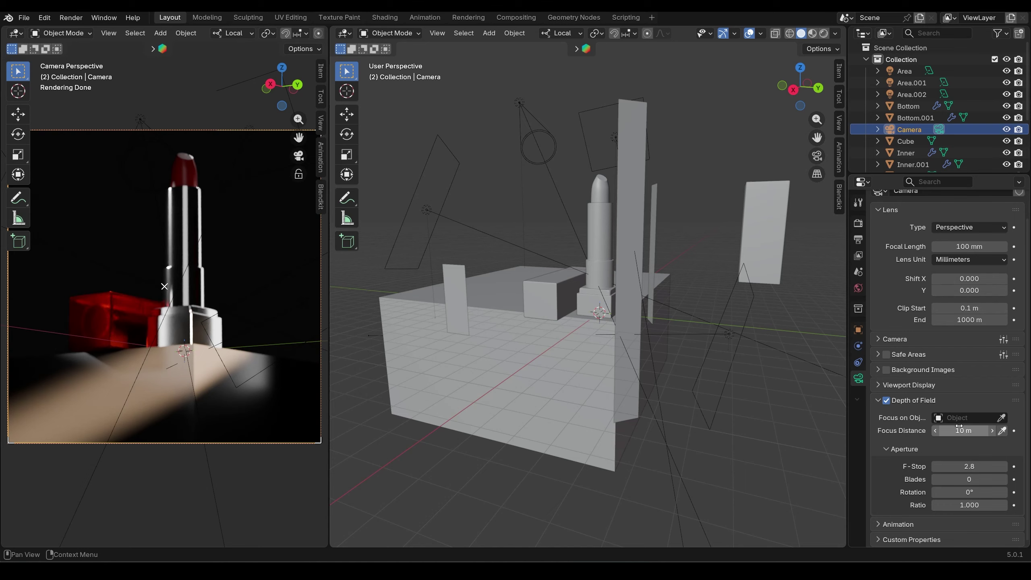
{"action": "mouse_move", "coordinate": [958, 431]}
{"action": "left_mouse_down"}
{"action": "mouse_move", "coordinate": [990, 430]}
{"action": "mouse_move", "coordinate": [965, 431]}
{"action": "left_mouse_up"}
{"action": "left_click_drag", "start_coordinate": [969, 466], "coordinate": [960, 467]}
{"action": "key", "text": "Home"}
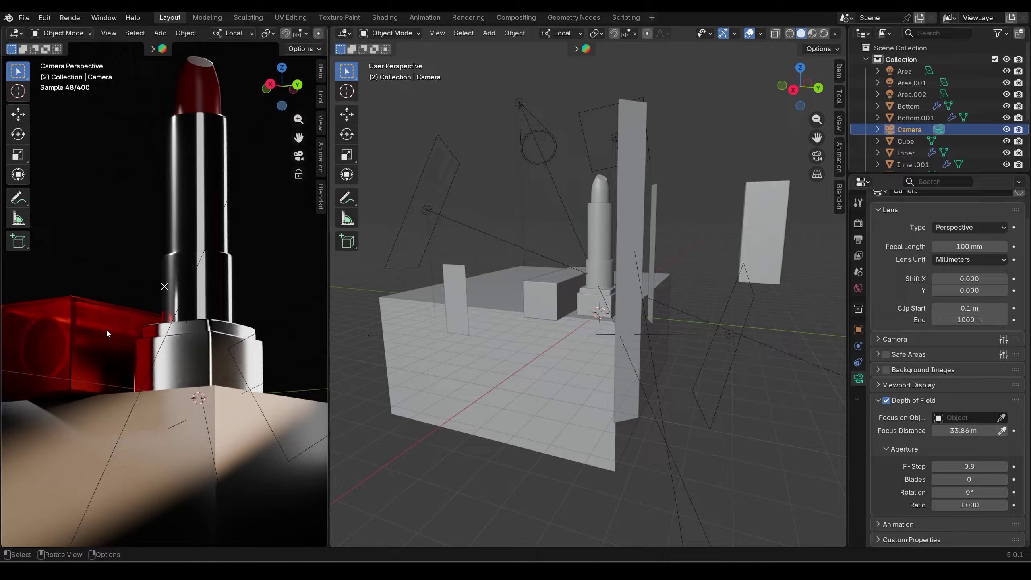
{"action": "middle_click_drag", "start_coordinate": [182, 387], "coordinate": [201, 375], "text": "shift"}
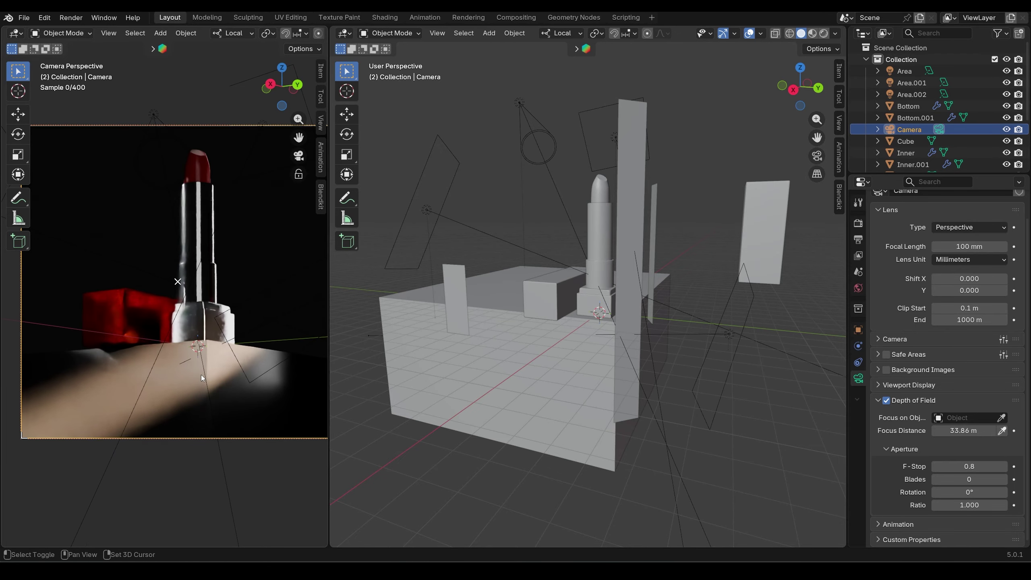
Set the base color of the cube platform's Ground material to black and clear the selection
{"action": "left_click", "coordinate": [214, 358]}
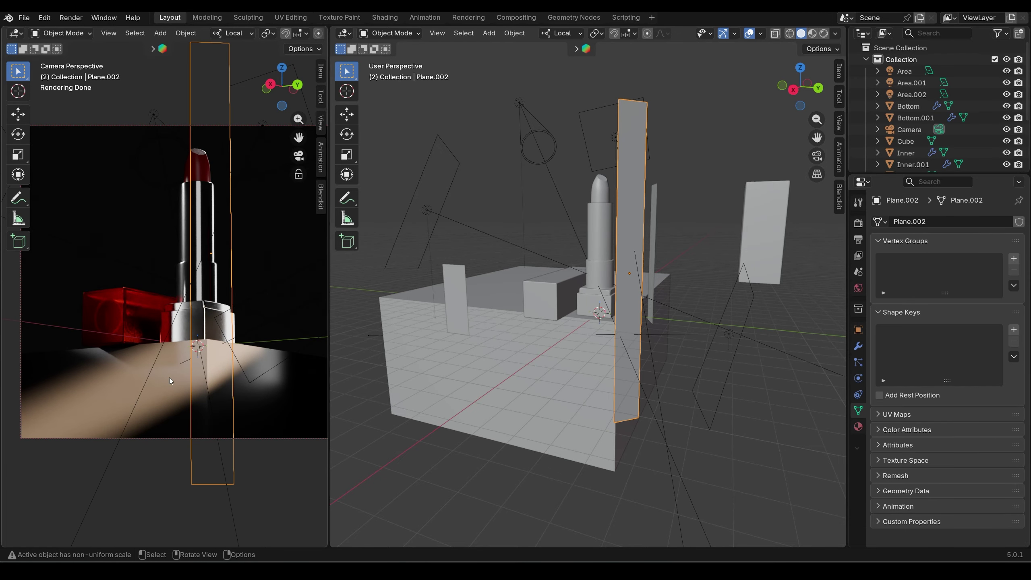
{"action": "left_click", "coordinate": [859, 425]}
{"action": "left_click", "coordinate": [982, 349]}
{"action": "left_click_drag", "start_coordinate": [1001, 227], "coordinate": [998, 232]}
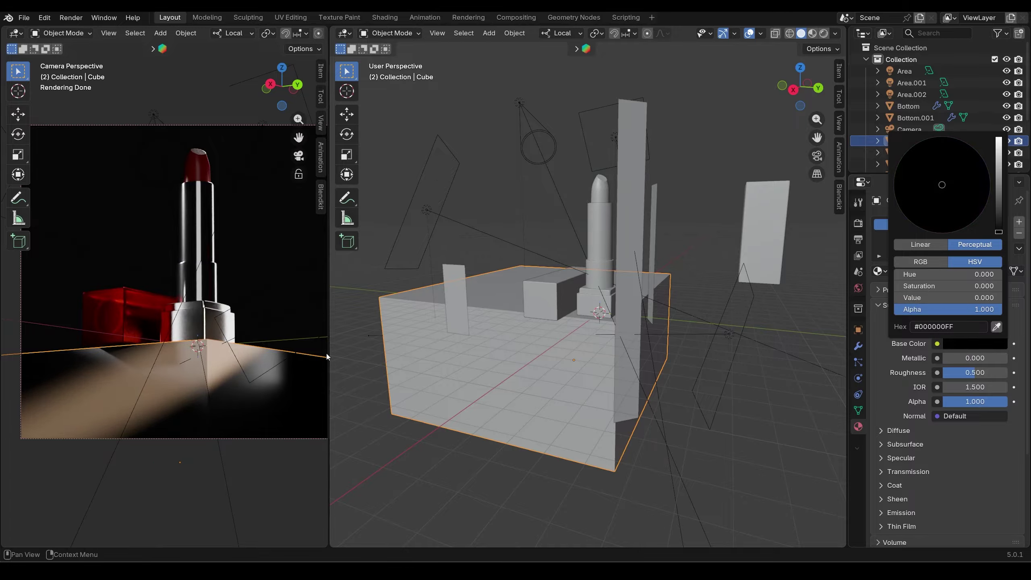
{"action": "left_click", "coordinate": [193, 301]}
{"action": "left_click", "coordinate": [195, 307]}
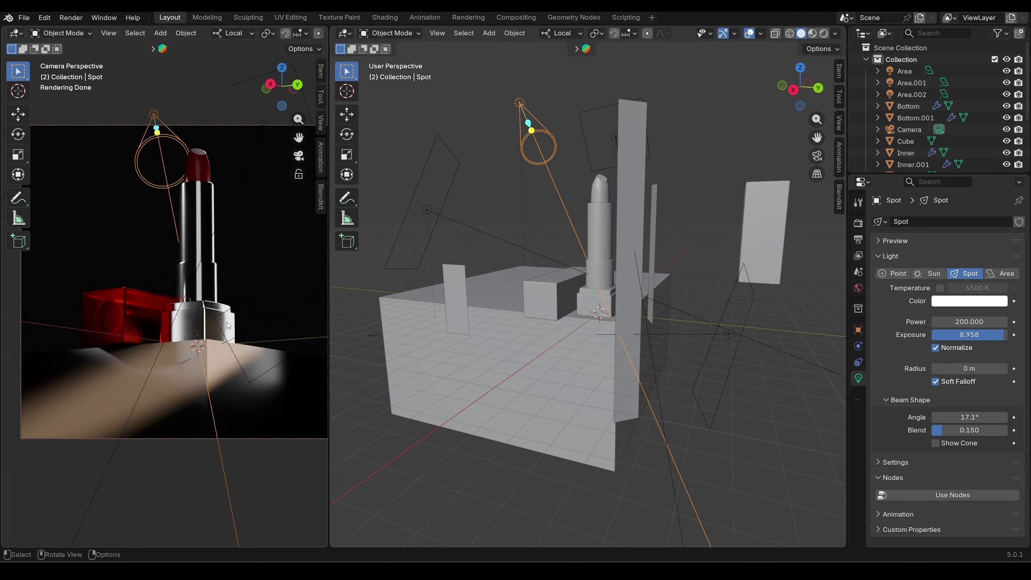
{"action": "left_click", "coordinate": [239, 209]}
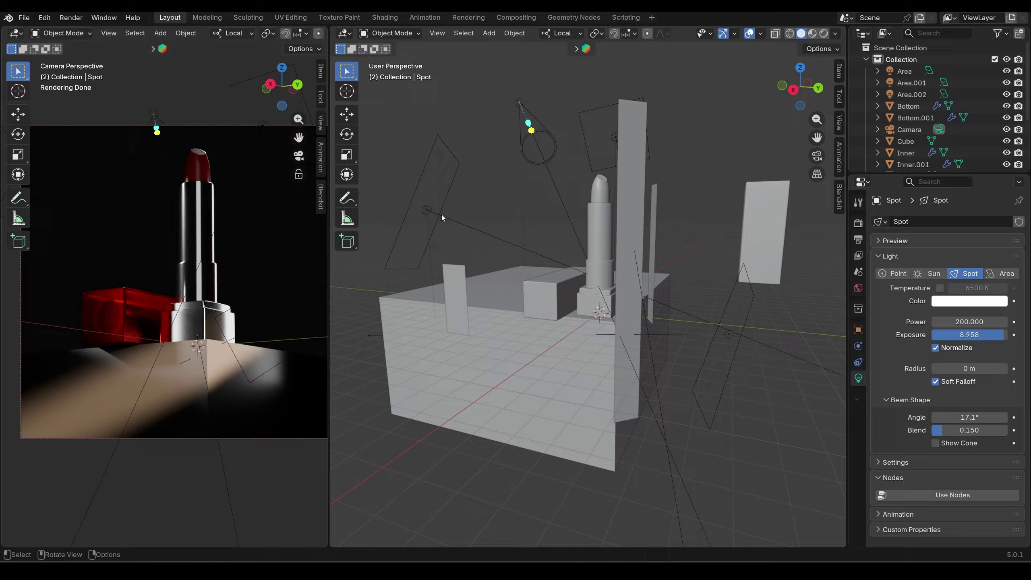
Delete the two adjacent rear side faces of the cube platform in Edit Mode
{"action": "middle_click_drag", "start_coordinate": [441, 214], "coordinate": [676, 235]}
{"action": "left_click", "coordinate": [570, 250]}
{"action": "middle_click_drag", "start_coordinate": [625, 284], "coordinate": [609, 319]}
{"action": "key", "text": "Tab"}
{"action": "left_click", "coordinate": [515, 321]}
{"action": "left_click", "coordinate": [633, 318], "text": "shift"}
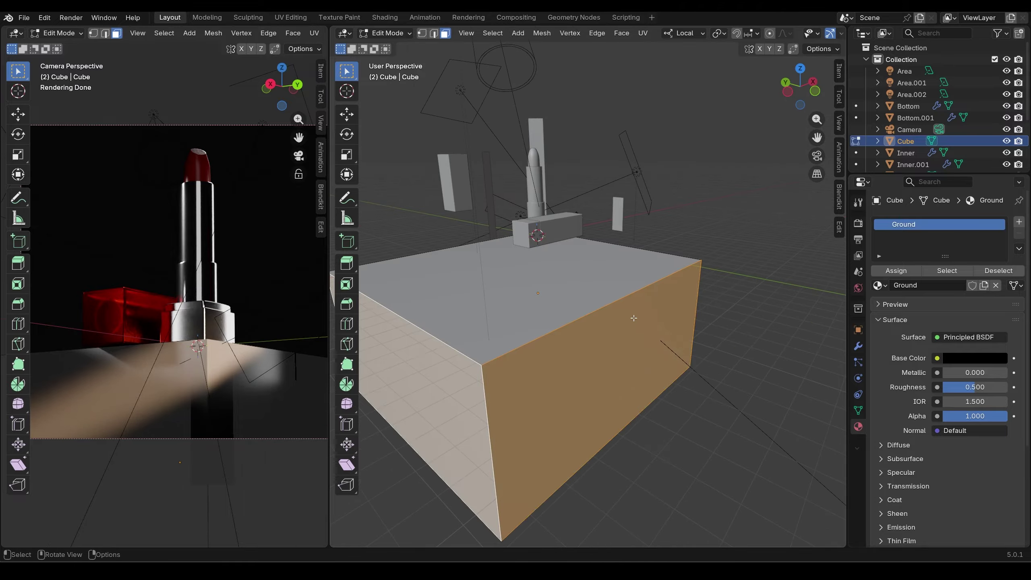
{"action": "key", "text": "x"}
{"action": "left_click", "coordinate": [576, 343]}
Extrude the two rear top edges of the cube platform upward about 17.66 m along local Z as backdrop walls
{"action": "middle_click_drag", "start_coordinate": [576, 343], "coordinate": [432, 46]}
{"action": "key", "text": "2"}
{"action": "left_click", "coordinate": [564, 320], "text": "alt"}
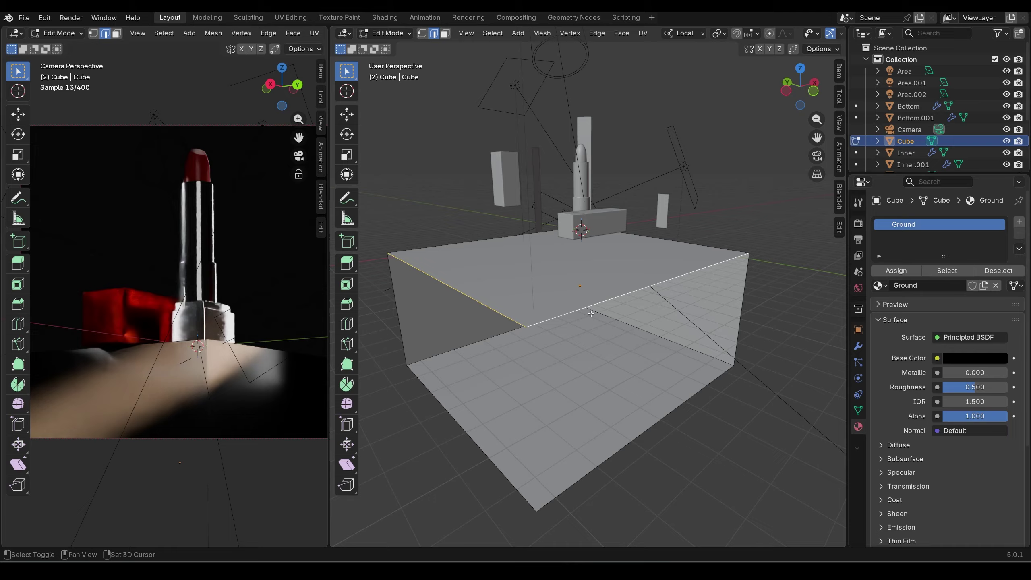
{"action": "key", "text": "g"}
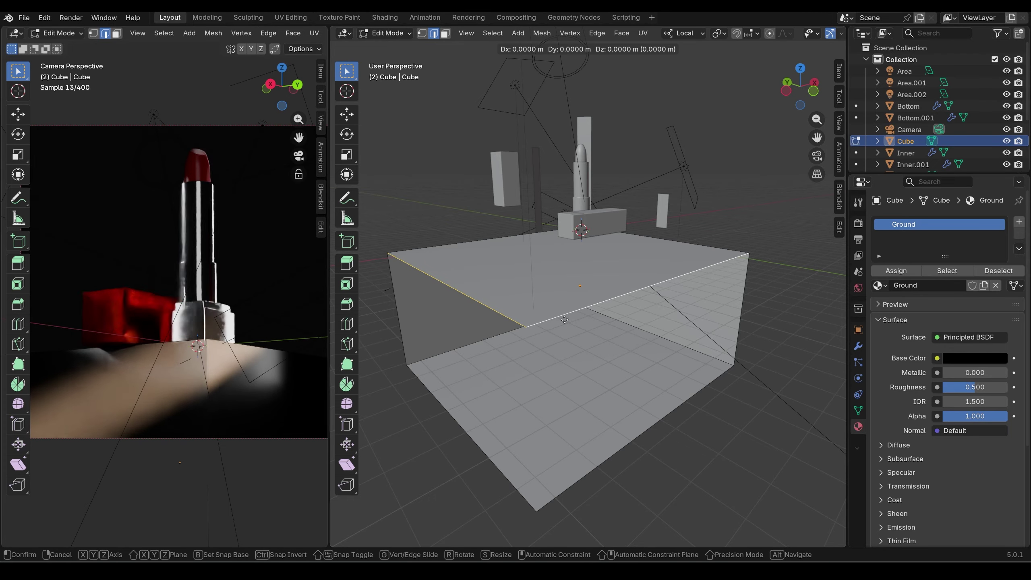
{"action": "right_click", "coordinate": [515, 306]}
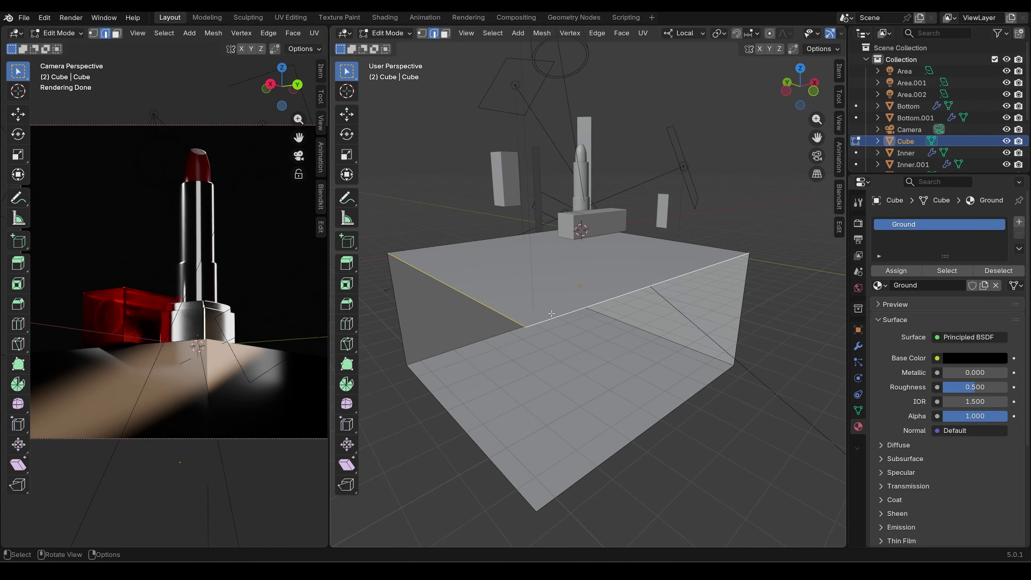
{"action": "key", "text": "e"}
{"action": "key", "text": "z"}
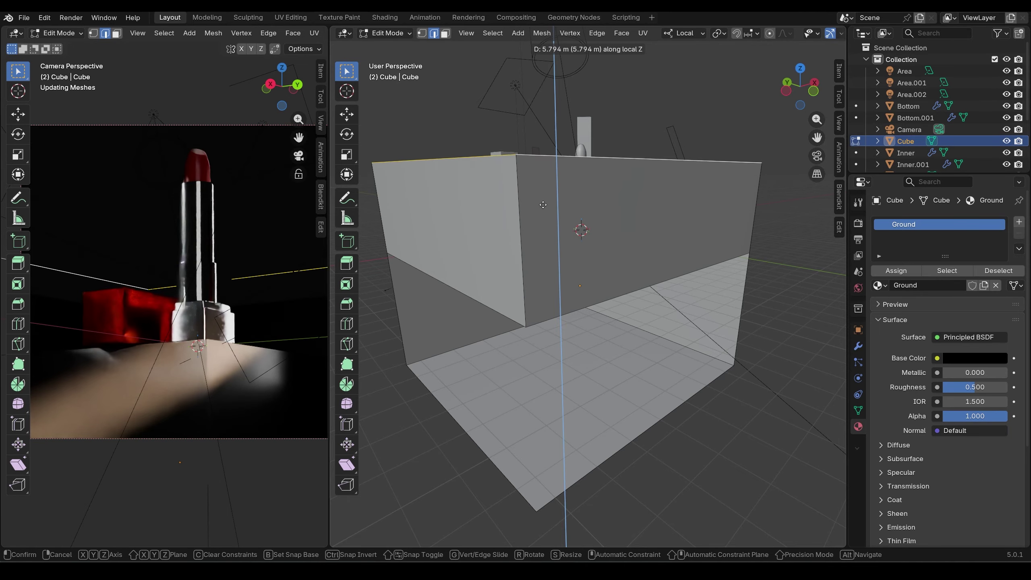
{"action": "left_click", "coordinate": [561, 449]}
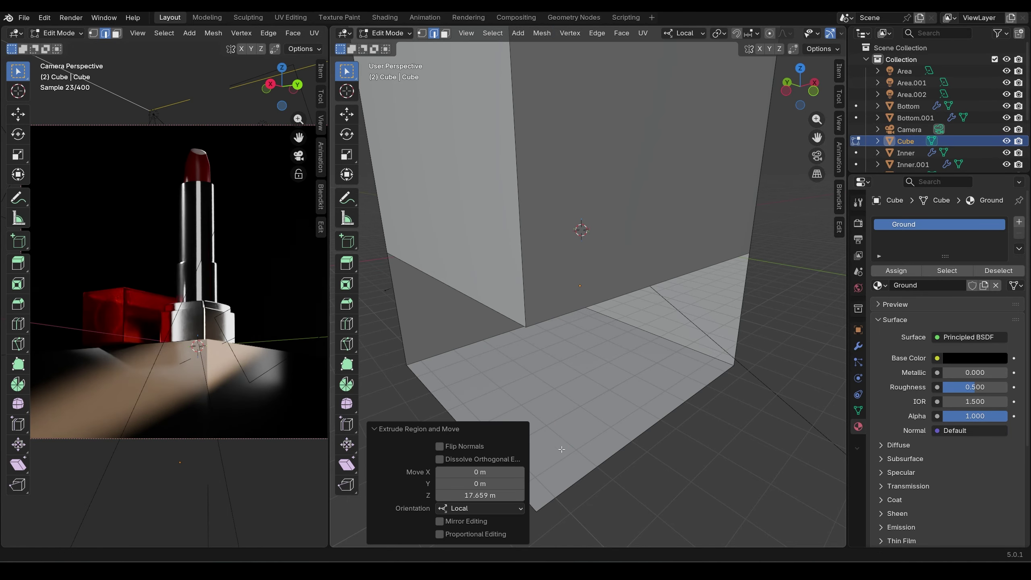
Bevel the backdrop's two floor edges and its vertical corner edge with a width of about 1.06 m and 9 segments
{"action": "mouse_move", "coordinate": [472, 215]}
{"action": "middle_mouse_down"}
{"action": "mouse_move", "coordinate": [669, 216]}
{"action": "mouse_move", "coordinate": [485, 223]}
{"action": "middle_mouse_up"}
{"action": "scroll", "coordinate": [486, 225], "scroll_direction": "up", "scroll_amount": 3}
{"action": "left_click", "coordinate": [617, 255]}
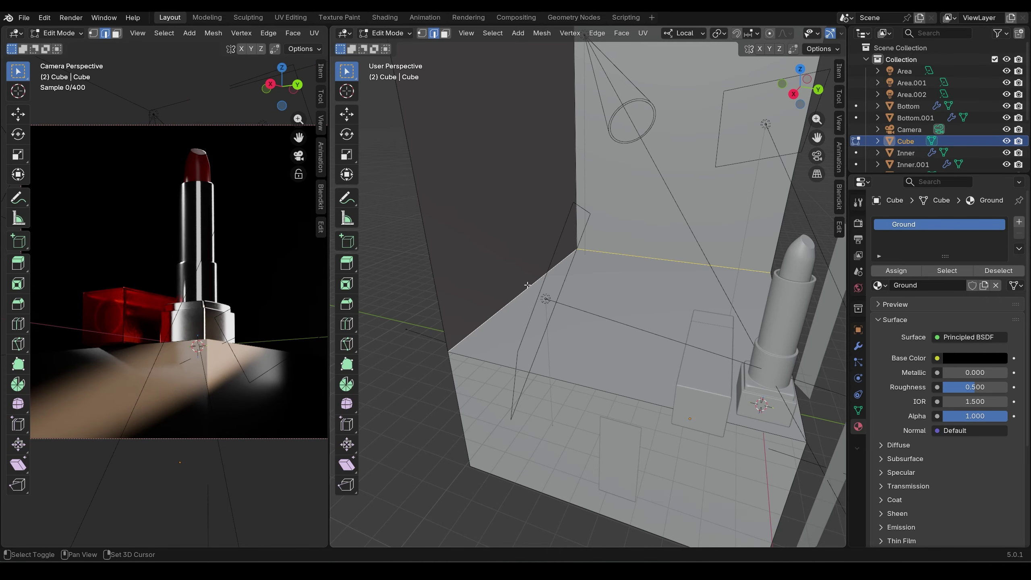
{"action": "left_click", "coordinate": [577, 177], "text": "shift"}
{"action": "scroll", "coordinate": [706, 231], "scroll_direction": "down", "scroll_amount": 2}
{"action": "middle_click_drag", "start_coordinate": [722, 233], "coordinate": [694, 243], "text": "shift"}
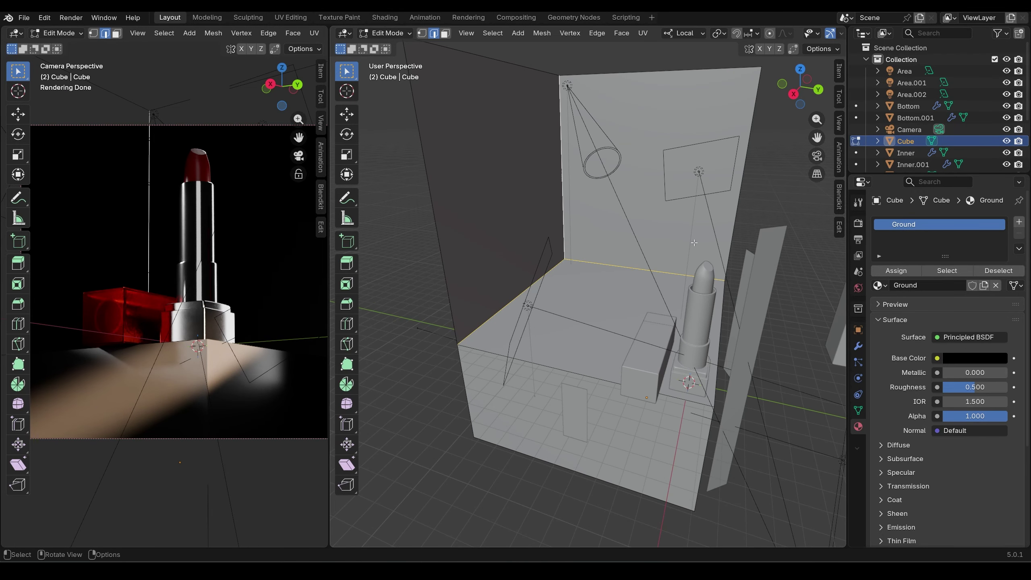
{"action": "key", "text": "ctrl+b"}
{"action": "scroll", "coordinate": [710, 229], "scroll_direction": "up", "scroll_amount": 8}
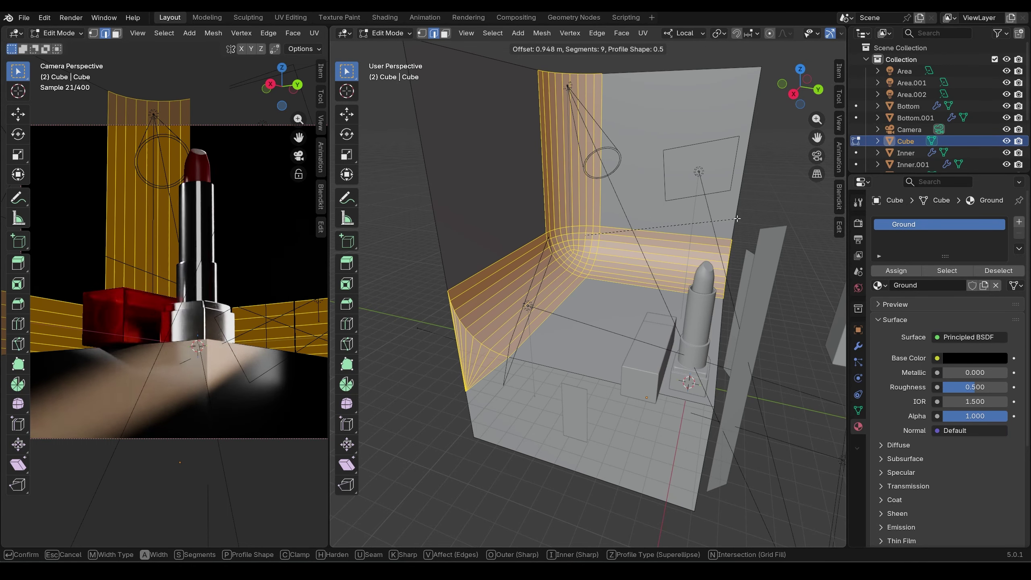
{"action": "left_click", "coordinate": [650, 284]}
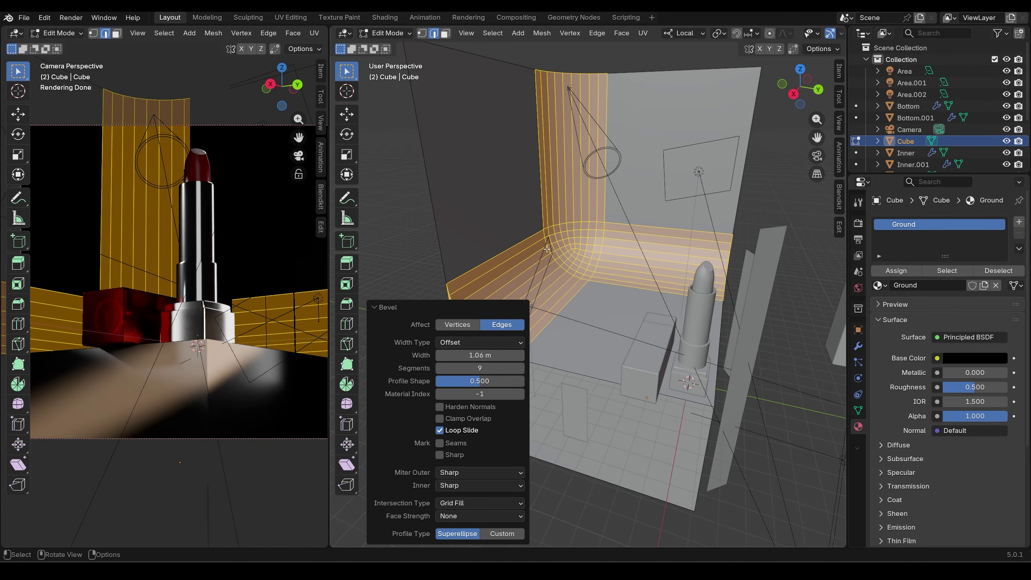
Leave Edit Mode and apply smooth shading to the platform and its curved backdrop
{"action": "key", "text": "Tab"}
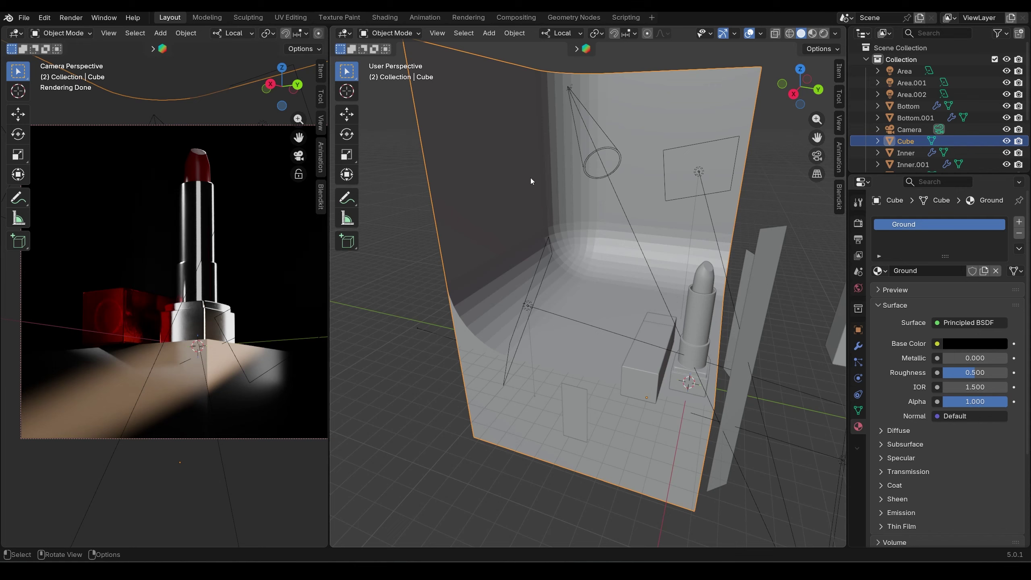
{"action": "right_click", "coordinate": [630, 187]}
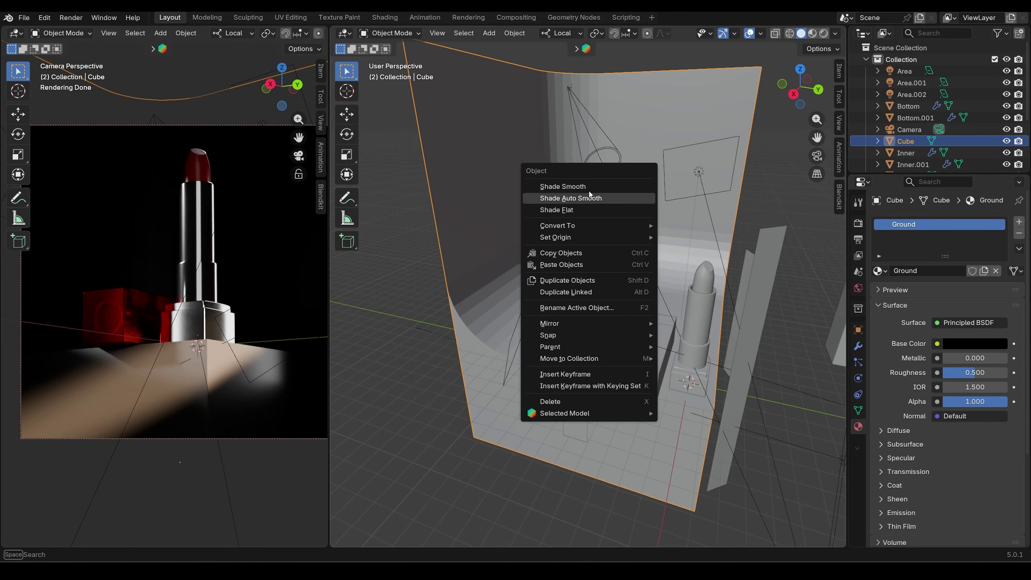
{"action": "left_click", "coordinate": [620, 189]}
{"action": "middle_click_drag", "start_coordinate": [640, 236], "coordinate": [559, 202]}
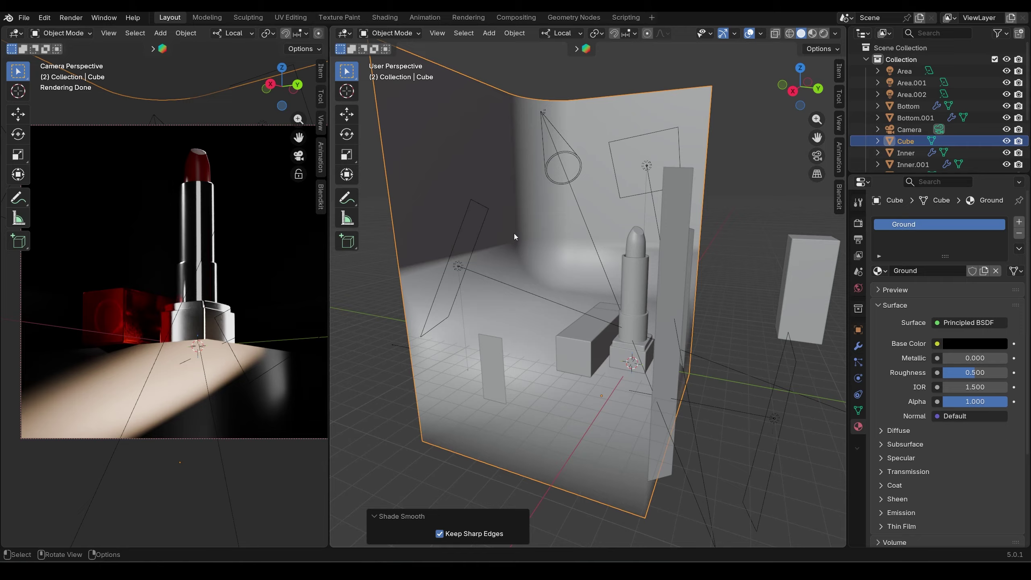
{"action": "middle_click_drag", "start_coordinate": [622, 262], "coordinate": [539, 232]}
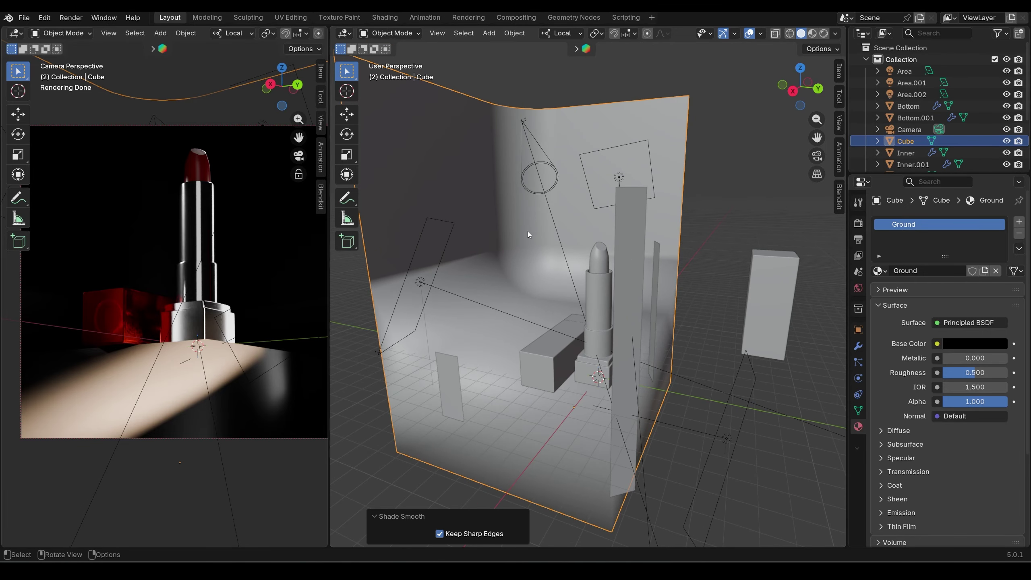
Change the base color of the platform's Ground material to a dark red
{"action": "left_click", "coordinate": [488, 292]}
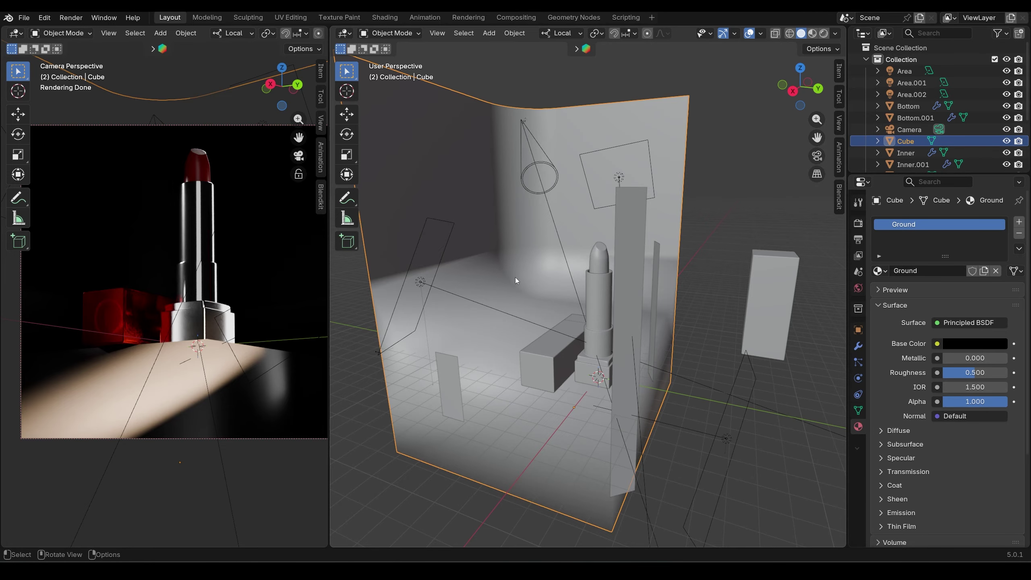
{"action": "left_click", "coordinate": [960, 344]}
{"action": "left_click", "coordinate": [941, 219]}
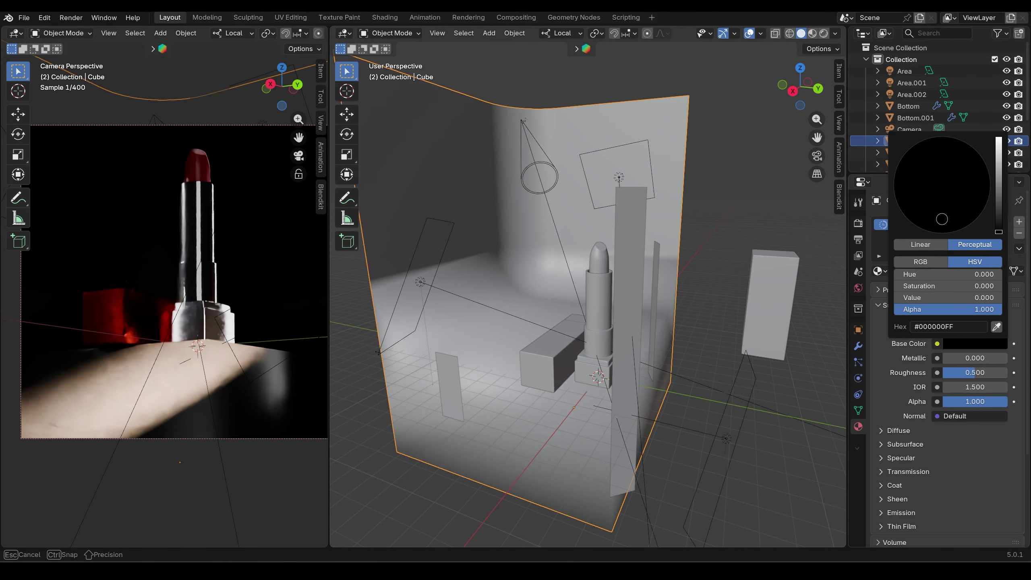
{"action": "left_click_drag", "start_coordinate": [999, 232], "coordinate": [998, 208]}
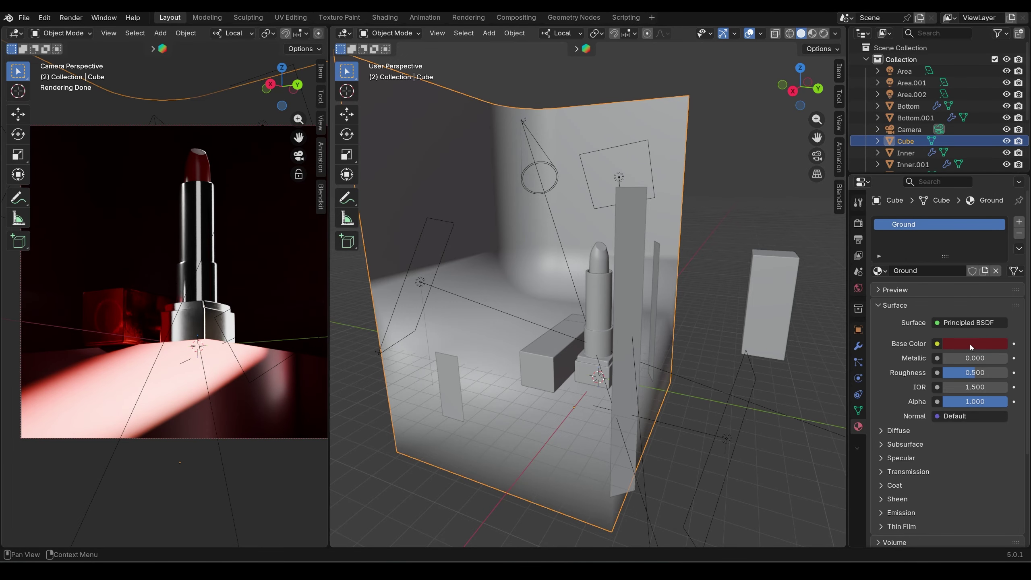
Duplicate the area light on the near side of the lipstick and move the copy up about 4.66 m
{"action": "middle_click_drag", "start_coordinate": [673, 357], "coordinate": [704, 315]}
{"action": "left_click", "coordinate": [712, 337]}
{"action": "key", "text": "shift+d"}
{"action": "right_click", "coordinate": [717, 284]}
{"action": "key", "text": "g"}
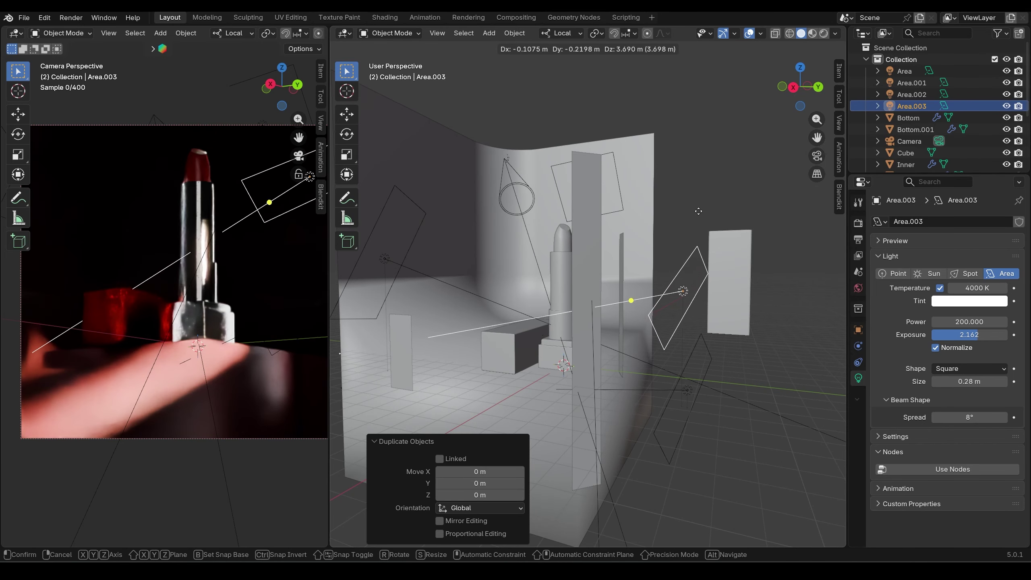
{"action": "left_click", "coordinate": [697, 240]}
{"action": "key", "text": "r"}
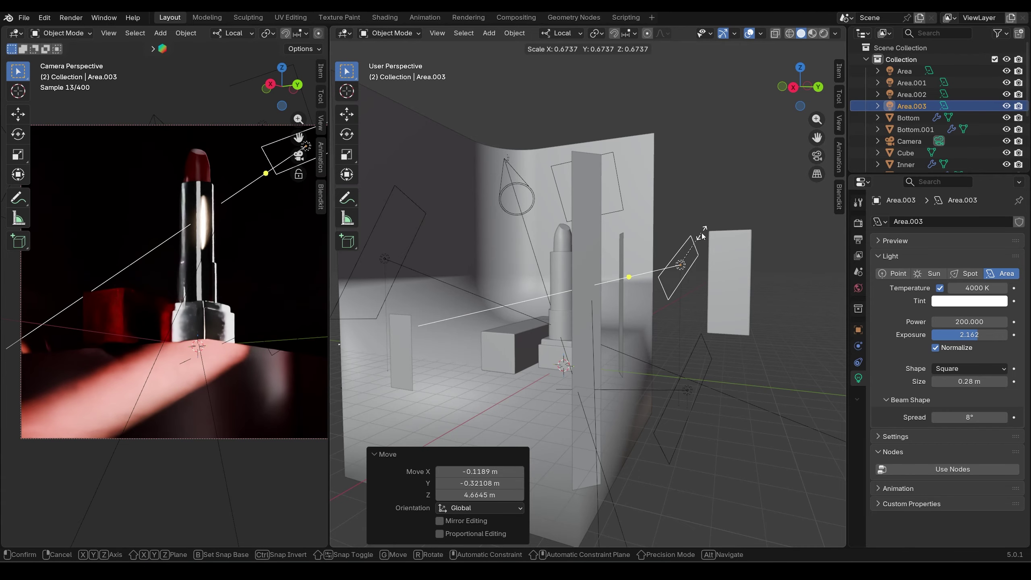
{"action": "right_click", "coordinate": [704, 252]}
Stretch the duplicated area light along its local Y axis by a factor of about 3.97
{"action": "middle_click_drag", "start_coordinate": [704, 251], "coordinate": [713, 266]}
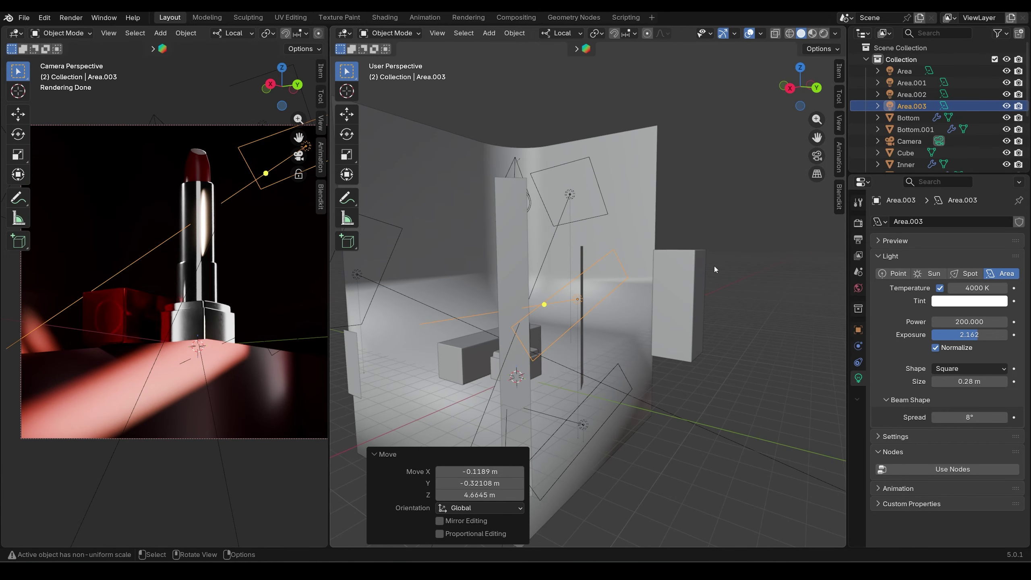
{"action": "key", "text": "s"}
{"action": "key", "text": "z"}
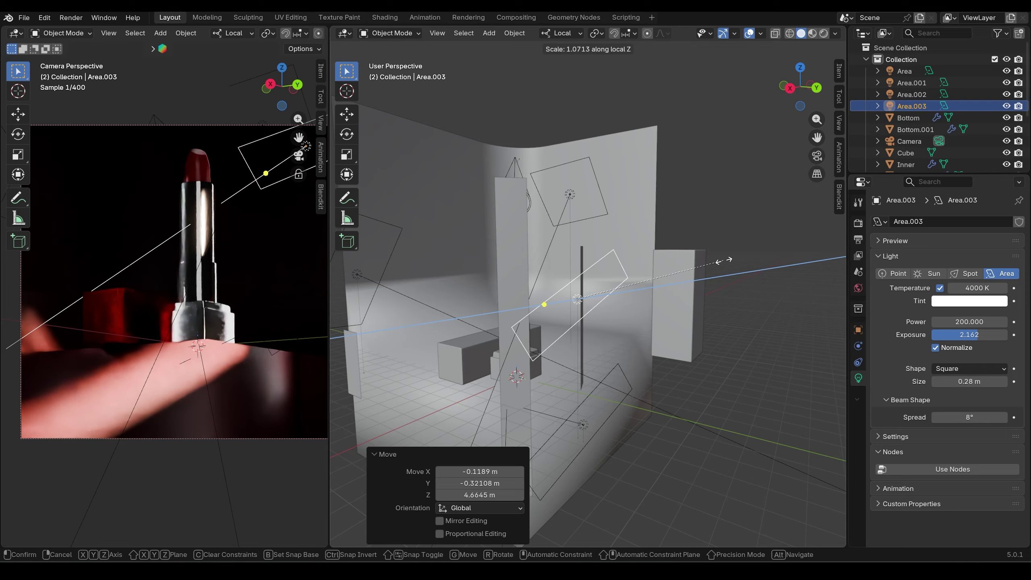
{"action": "key", "text": "y"}
{"action": "left_click", "coordinate": [612, 481]}
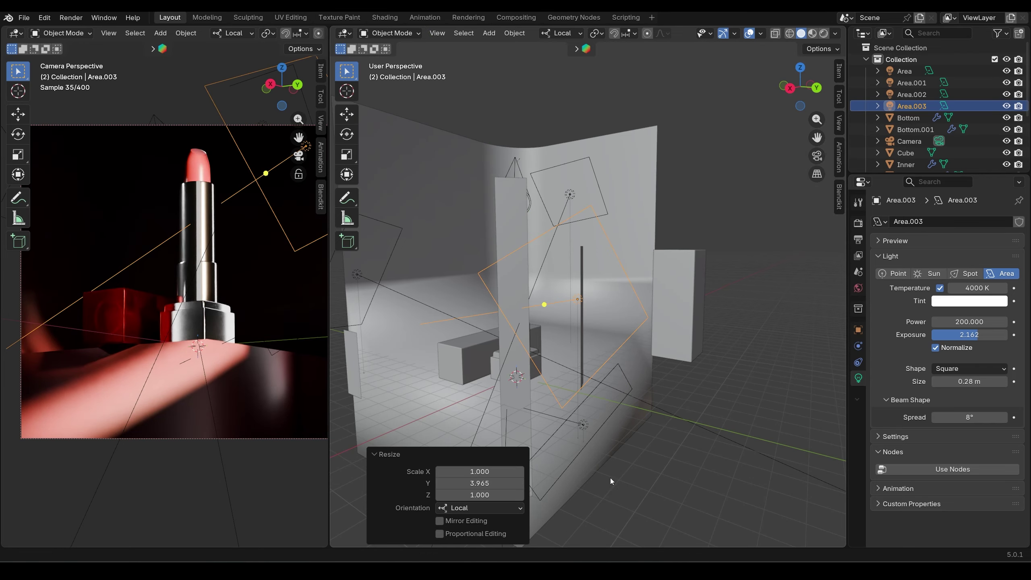
Rotate the duplicated area light about 35.5° around its local Y axis, aiming it at the curved backdrop
{"action": "middle_click_drag", "start_coordinate": [612, 481], "coordinate": [572, 489]}
{"action": "key", "text": "r"}
{"action": "key", "text": "x"}
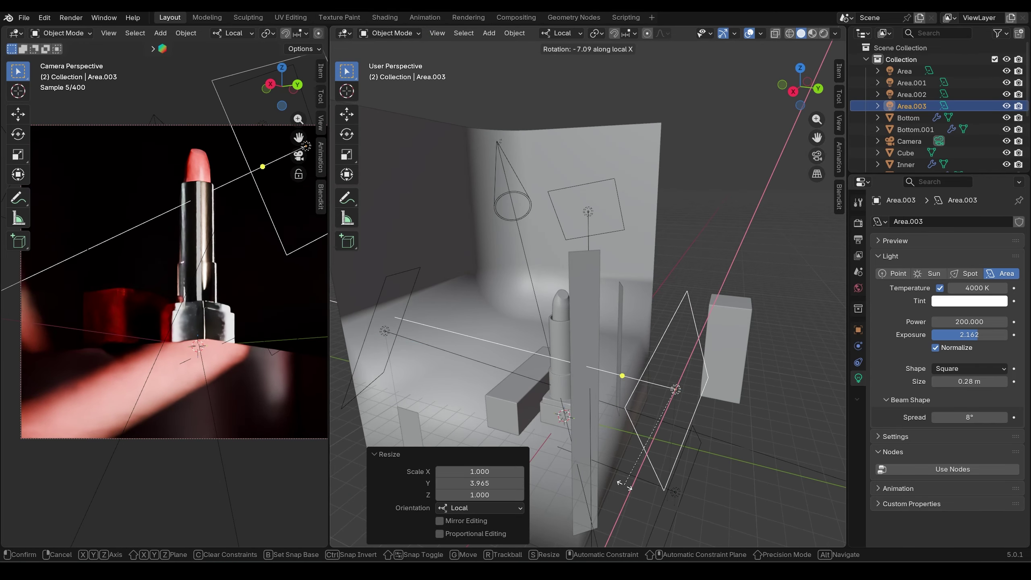
{"action": "key", "text": "y"}
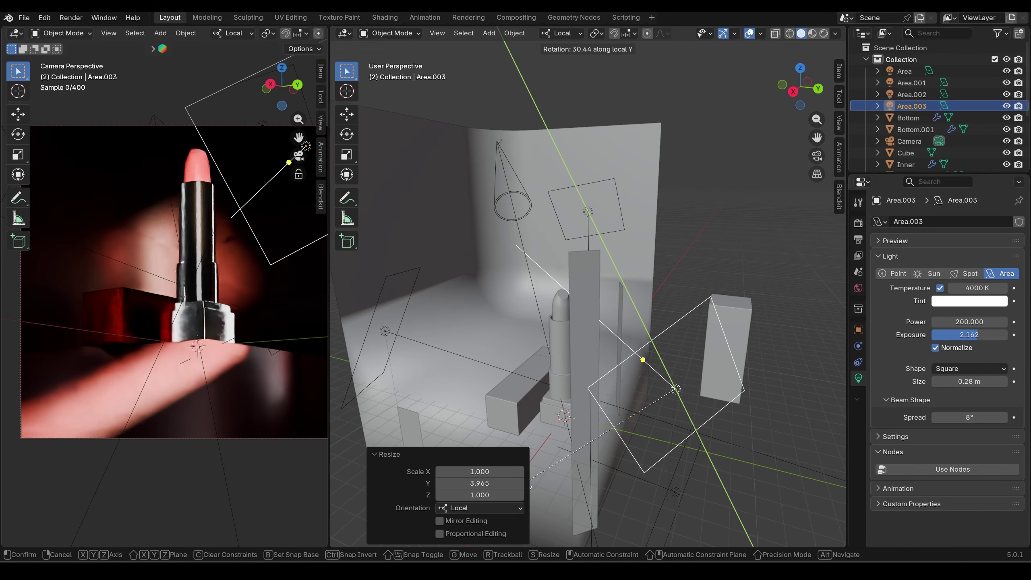
{"action": "left_click", "coordinate": [531, 481]}
Scale up the duplicated area light uniformly and widen its beam spread to 53°
{"action": "middle_click_drag", "start_coordinate": [609, 410], "coordinate": [624, 408]}
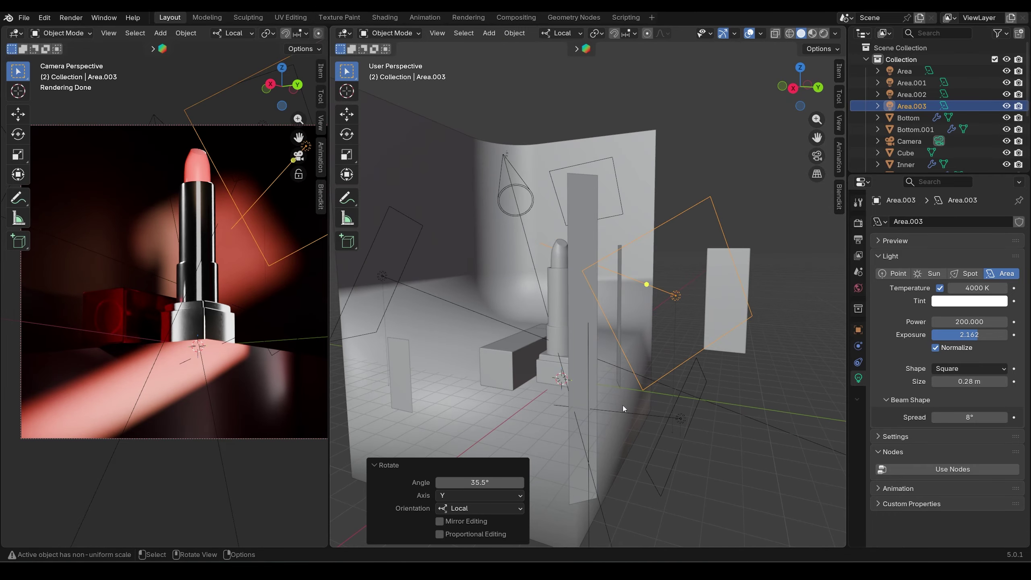
{"action": "key", "text": "s"}
{"action": "left_click", "coordinate": [633, 438]}
{"action": "left_click_drag", "start_coordinate": [969, 417], "coordinate": [1000, 382]}
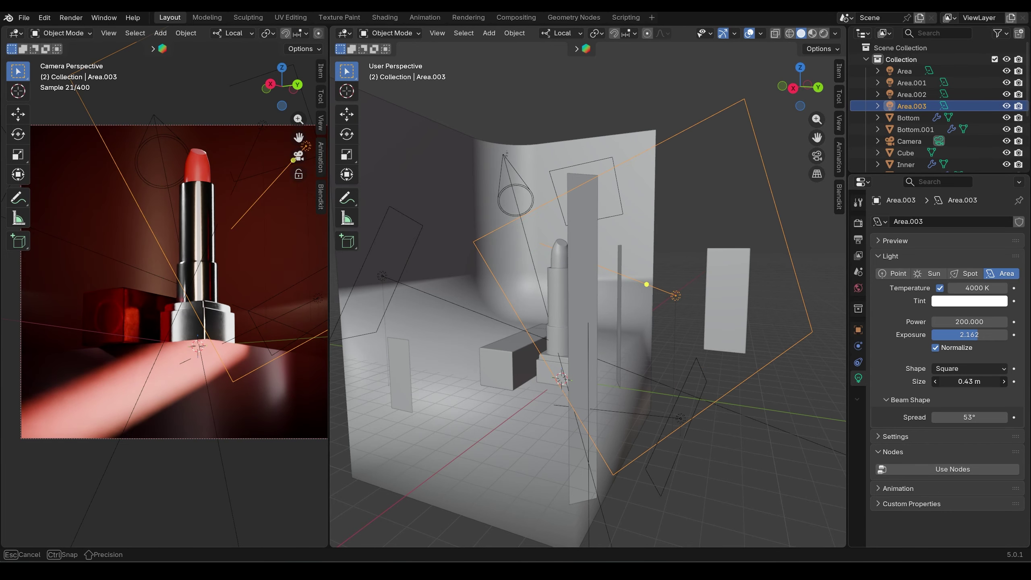
{"action": "key", "text": "Escape"}
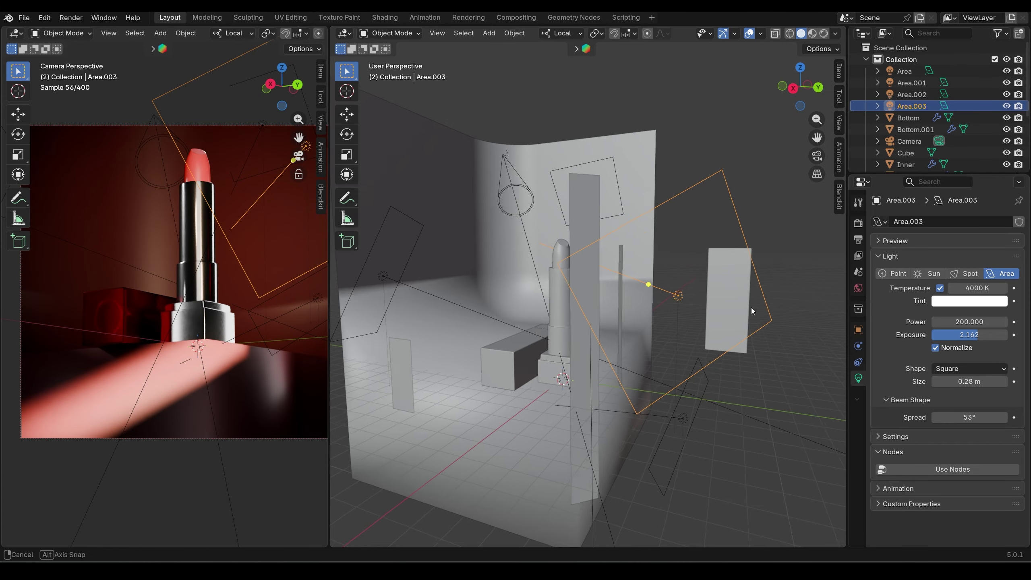
In top view, move the area light behind the lipstick, about -9.66 m in X and -8.53 m in Y
{"action": "mouse_move", "coordinate": [730, 308]}
{"action": "middle_mouse_down"}
{"action": "mouse_move", "coordinate": [791, 311]}
{"action": "mouse_move", "coordinate": [739, 318]}
{"action": "middle_mouse_up"}
{"action": "key", "text": "KP_7"}
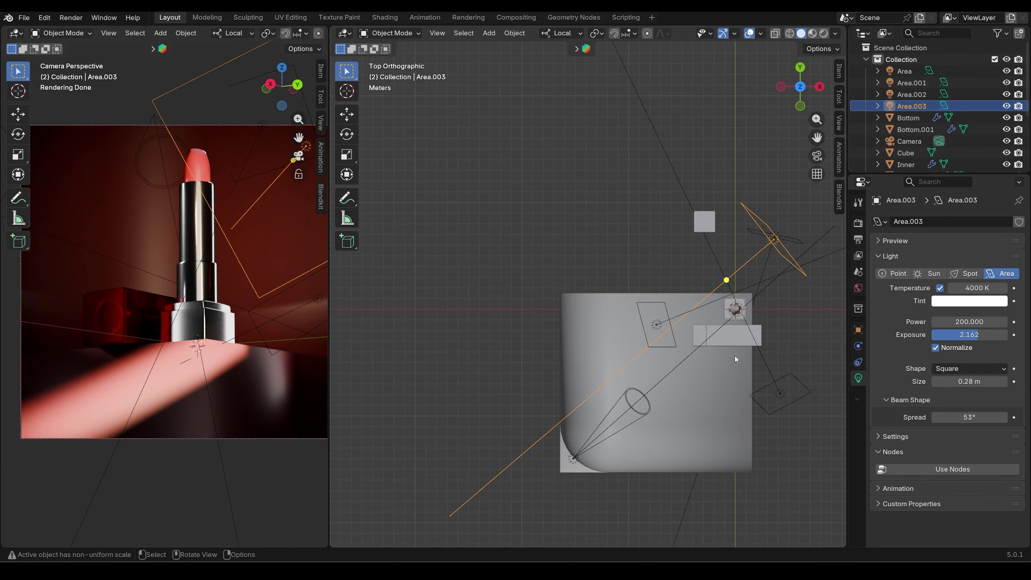
{"action": "key", "text": "g"}
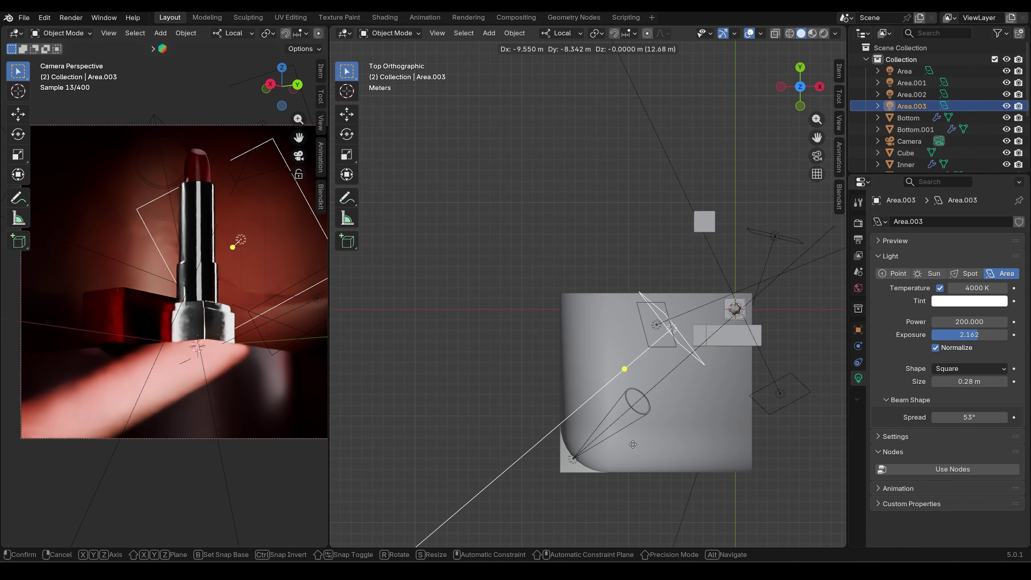
{"action": "left_click", "coordinate": [631, 446]}
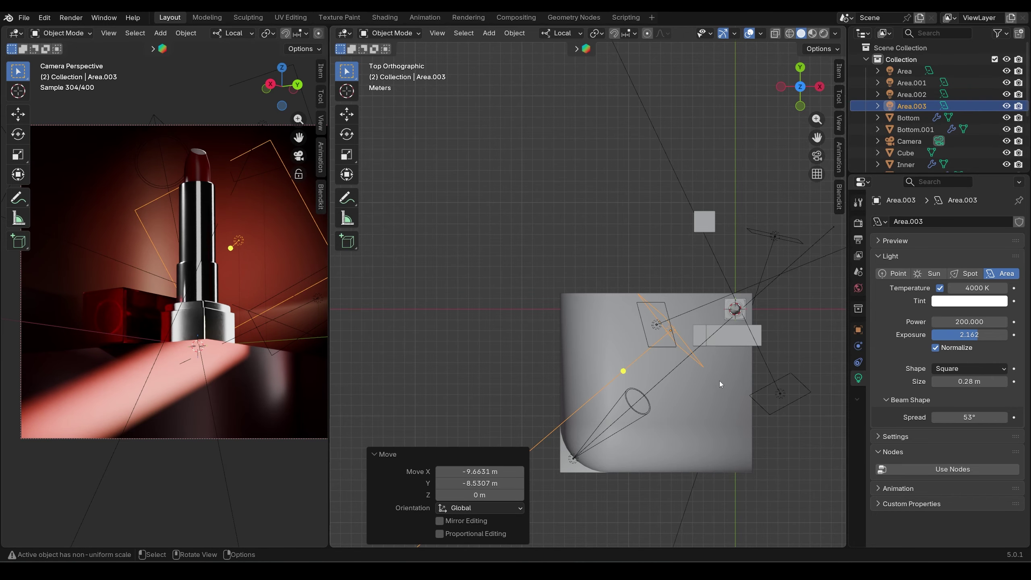
Set the backdrop area light's color temperature to 3500 K
{"action": "middle_click_drag", "start_coordinate": [719, 381], "coordinate": [712, 329]}
{"action": "mouse_move", "coordinate": [978, 287]}
{"action": "left_mouse_down"}
{"action": "mouse_move", "coordinate": [933, 287]}
{"action": "mouse_move", "coordinate": [1015, 287]}
{"action": "mouse_move", "coordinate": [976, 292]}
{"action": "left_mouse_up"}
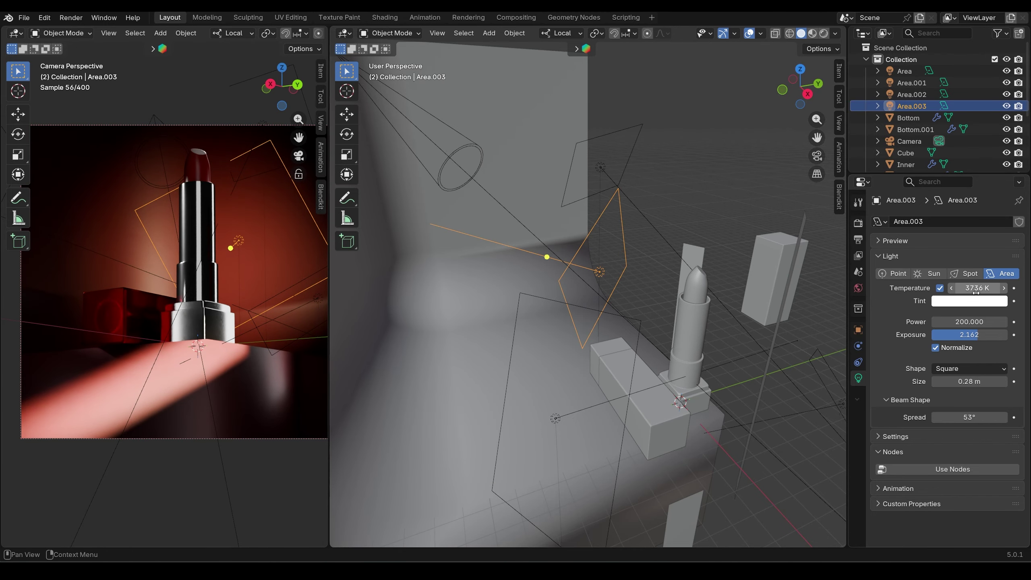
{"action": "type", "text": "00"}
{"action": "key", "text": "Return"}
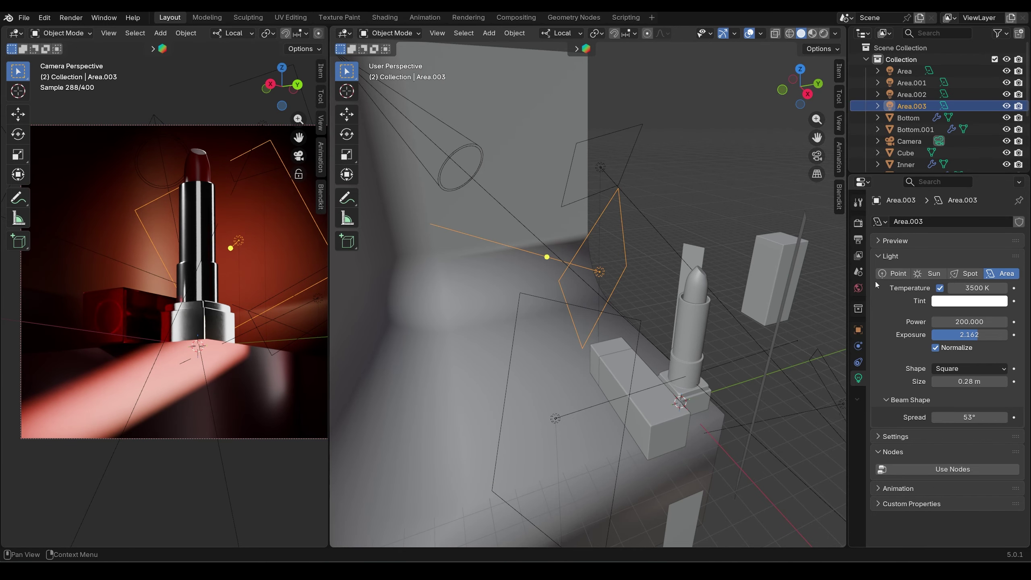
Move the backdrop light about -3.67 m in Y and about 3.45 m along its local Z, and deselect it
{"action": "middle_click_drag", "start_coordinate": [698, 283], "coordinate": [649, 264]}
{"action": "key", "text": "g"}
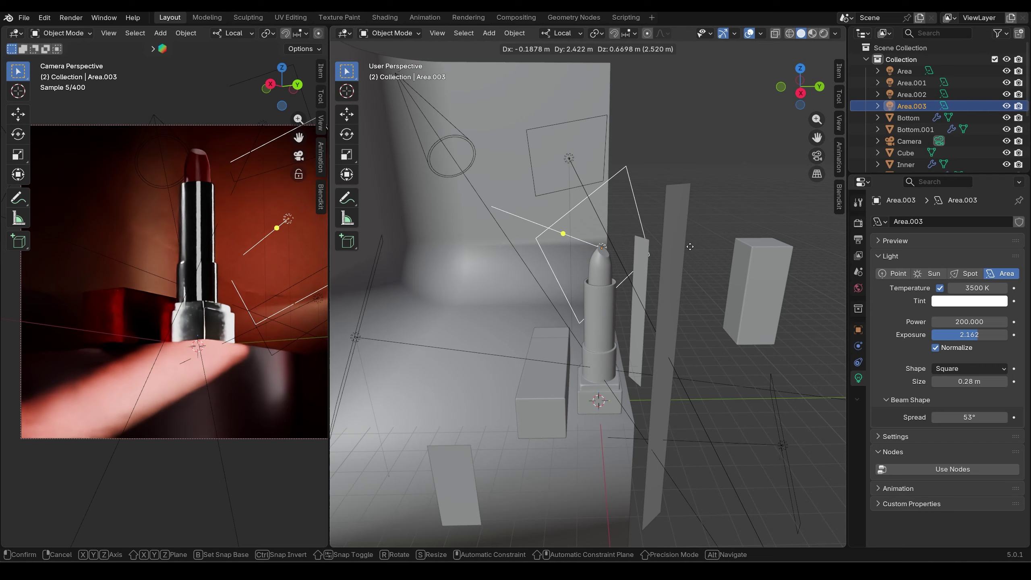
{"action": "left_click", "coordinate": [590, 253]}
{"action": "middle_click_drag", "start_coordinate": [590, 252], "coordinate": [667, 270]}
{"action": "key", "text": "g"}
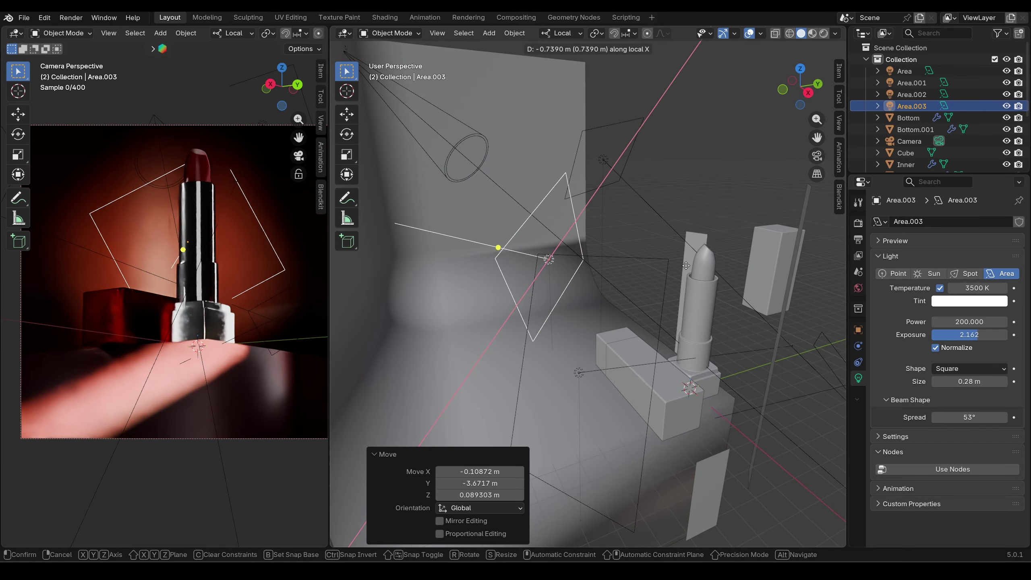
{"action": "key", "text": "z"}
{"action": "key", "text": "z"}
{"action": "left_click", "coordinate": [725, 195]}
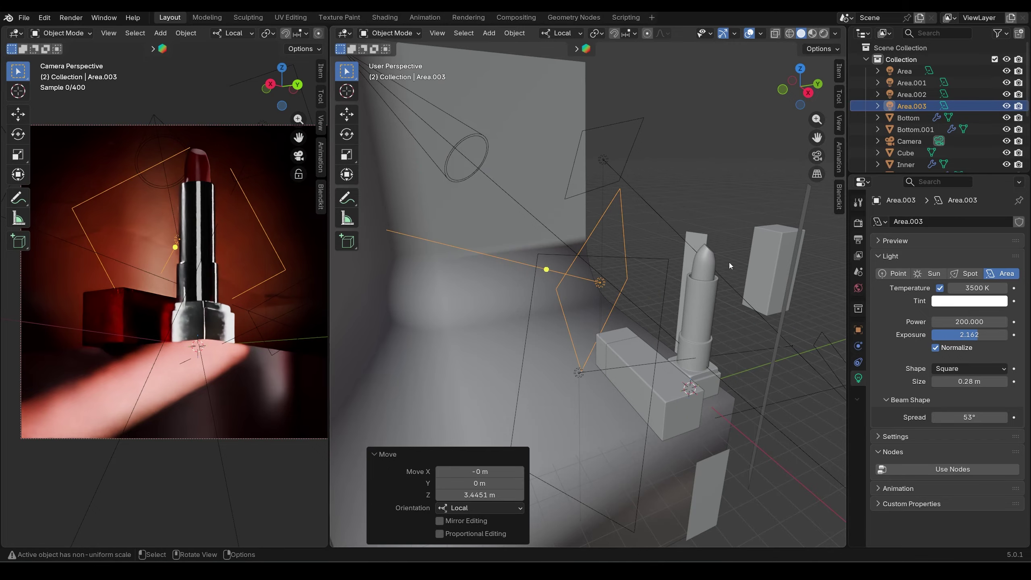
{"action": "left_click", "coordinate": [725, 195]}
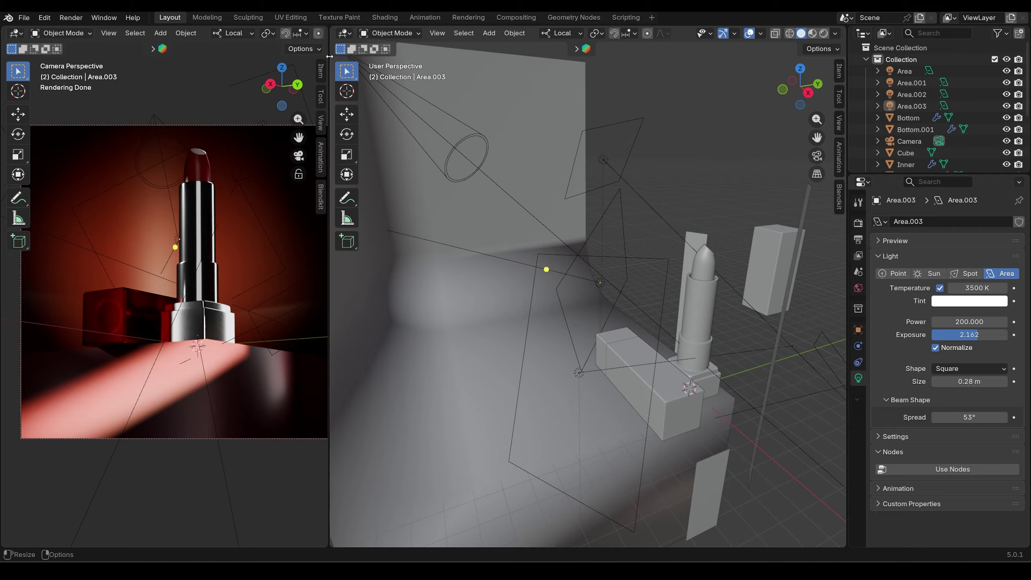
Widen the camera viewport to fit the whole frame and hide its overlays
{"action": "left_click_drag", "start_coordinate": [329, 56], "coordinate": [488, 56]}
{"action": "left_click", "coordinate": [379, 34]}
{"action": "left_click", "coordinate": [406, 34]}
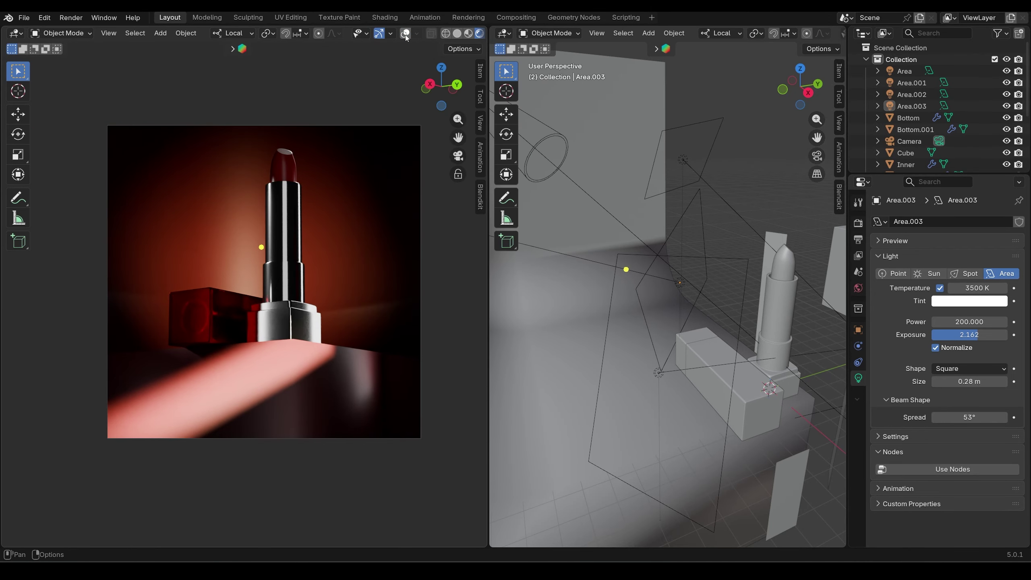
{"action": "left_click_drag", "start_coordinate": [488, 221], "coordinate": [402, 221]}
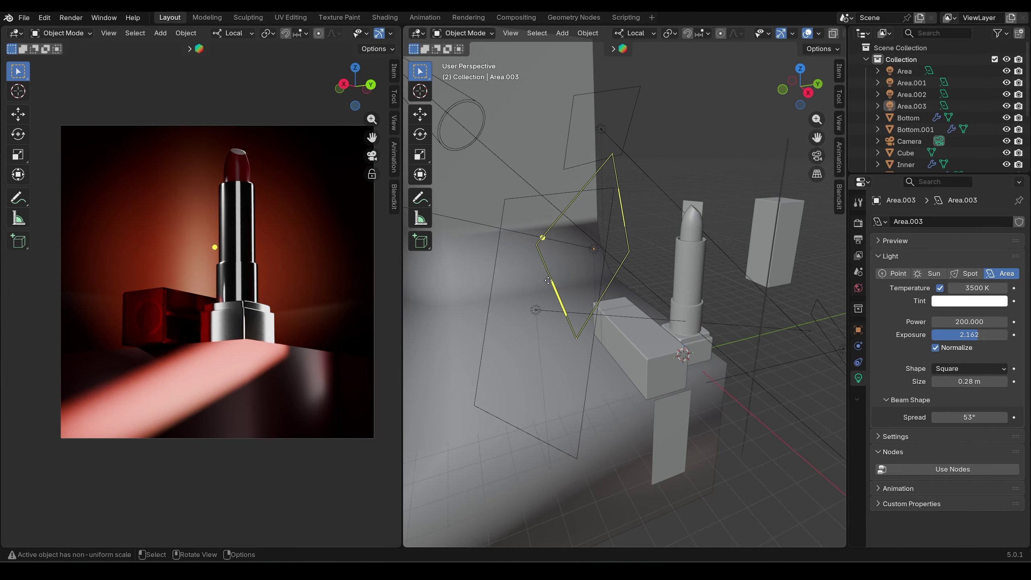
Select the backdrop platform, render the camera view as a still image and inspect the render up close and as a whole
{"action": "middle_click_drag", "start_coordinate": [548, 280], "coordinate": [616, 290]}
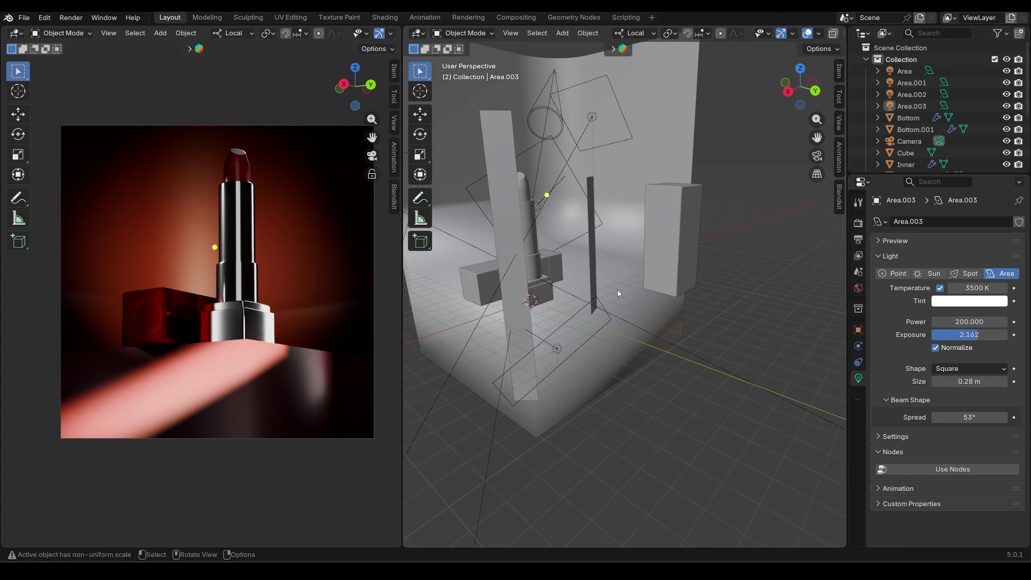
{"action": "left_click", "coordinate": [616, 290]}
{"action": "key", "text": "F12"}
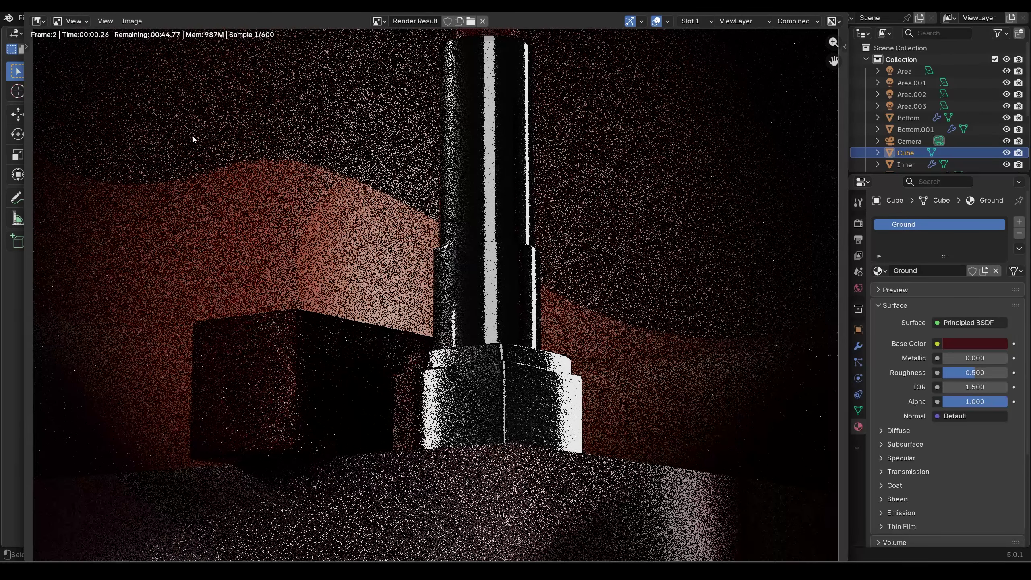
{"action": "scroll", "coordinate": [579, 242], "scroll_direction": "down", "scroll_amount": 1}
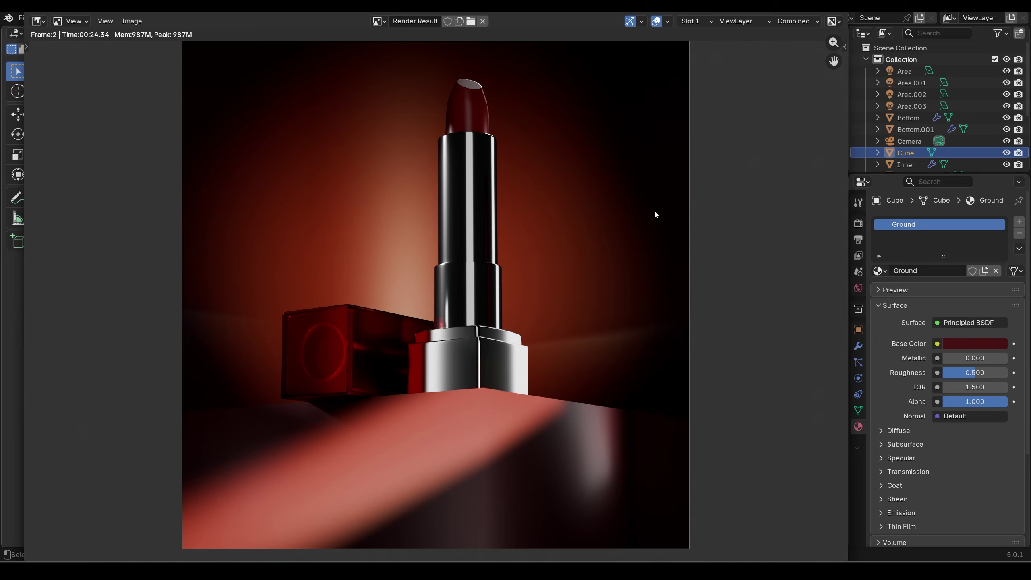
{"action": "scroll", "coordinate": [516, 299], "scroll_direction": "up", "scroll_amount": 2}
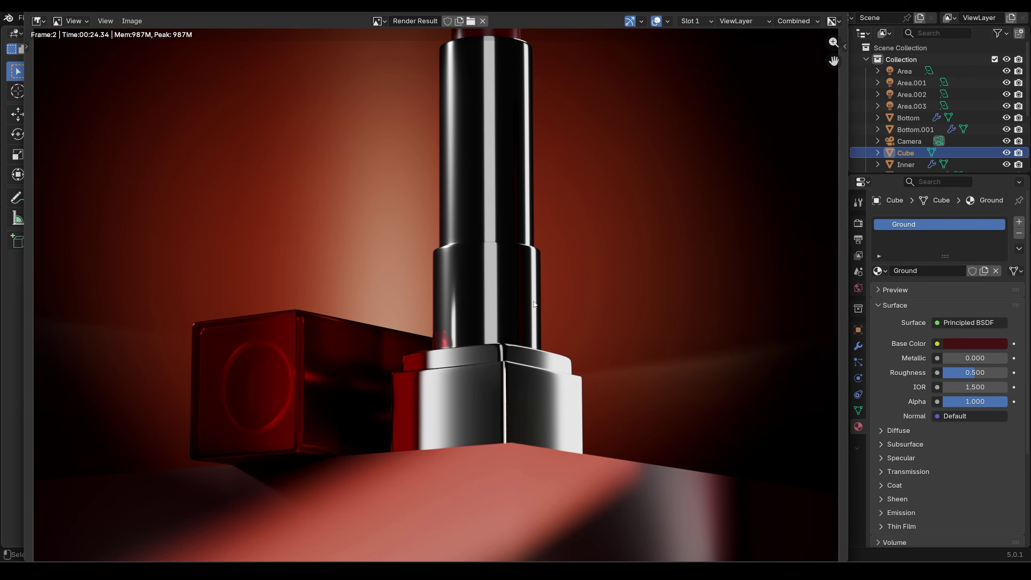
{"action": "scroll", "coordinate": [534, 304], "scroll_direction": "down", "scroll_amount": 3}
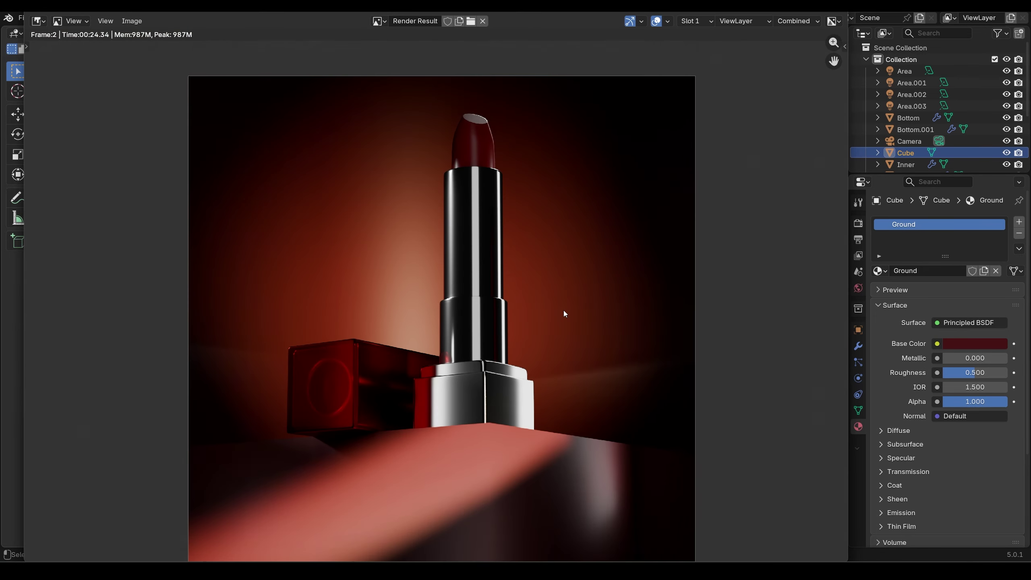